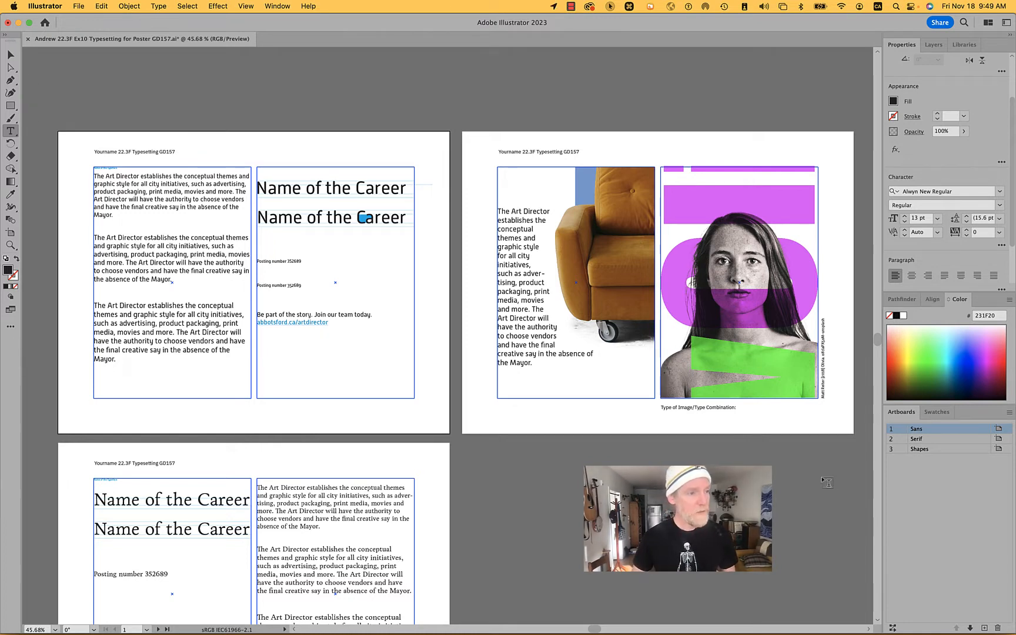
- Switch to Safari and open the YourName 22.3F Ex11 Typesetting GD157.ai file from the Exercise 11 assignment page in Illustrator
{"action": "key", "text": "super+Tab"}
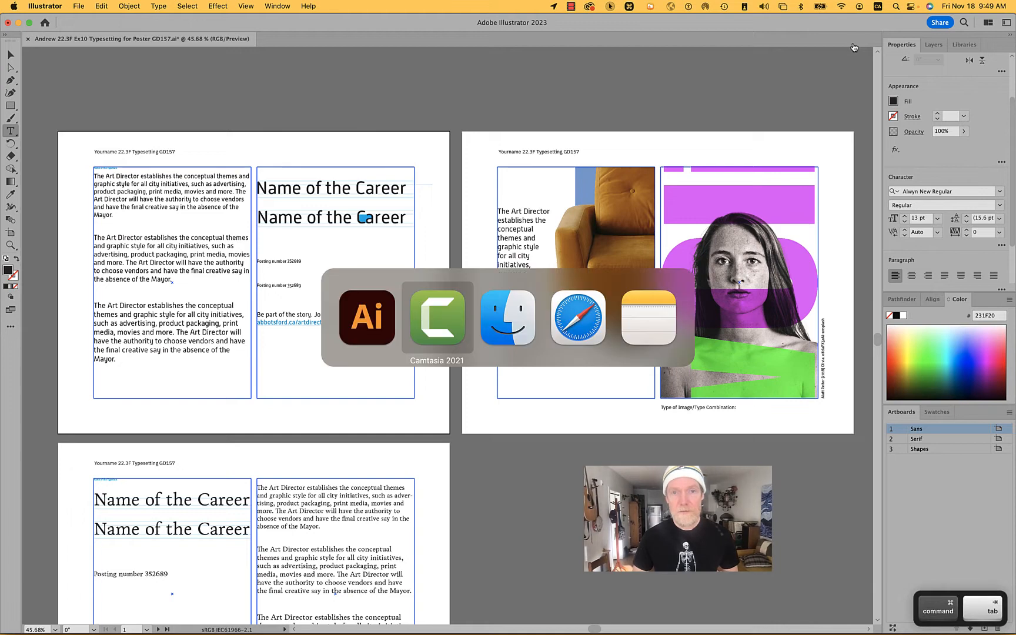
{"action": "key", "text": "super+Tab"}
{"action": "key", "text": "super+Tab"}
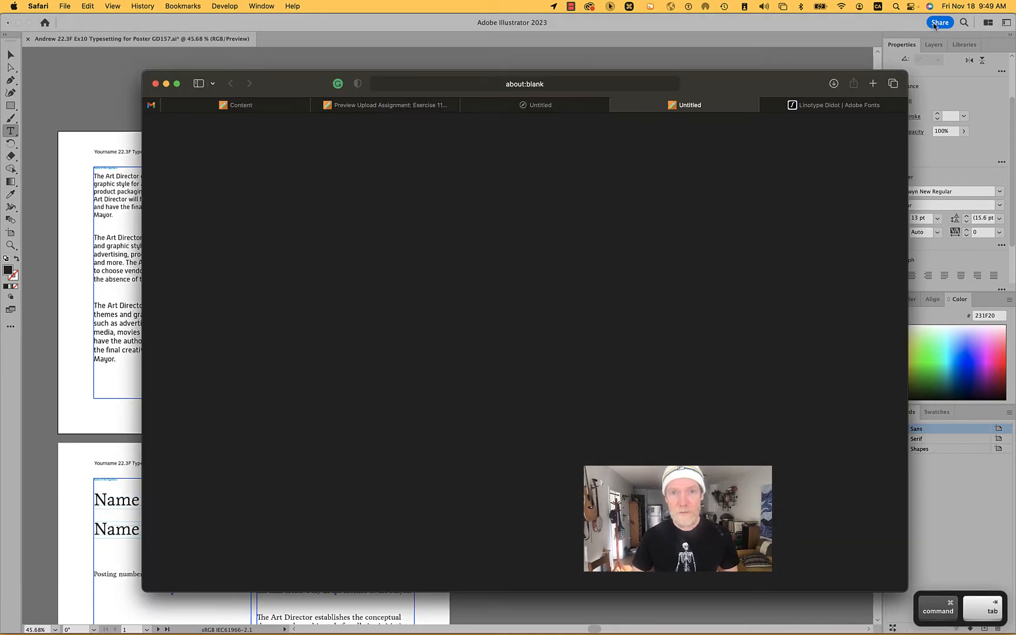
{"action": "left_click", "coordinate": [616, 105]}
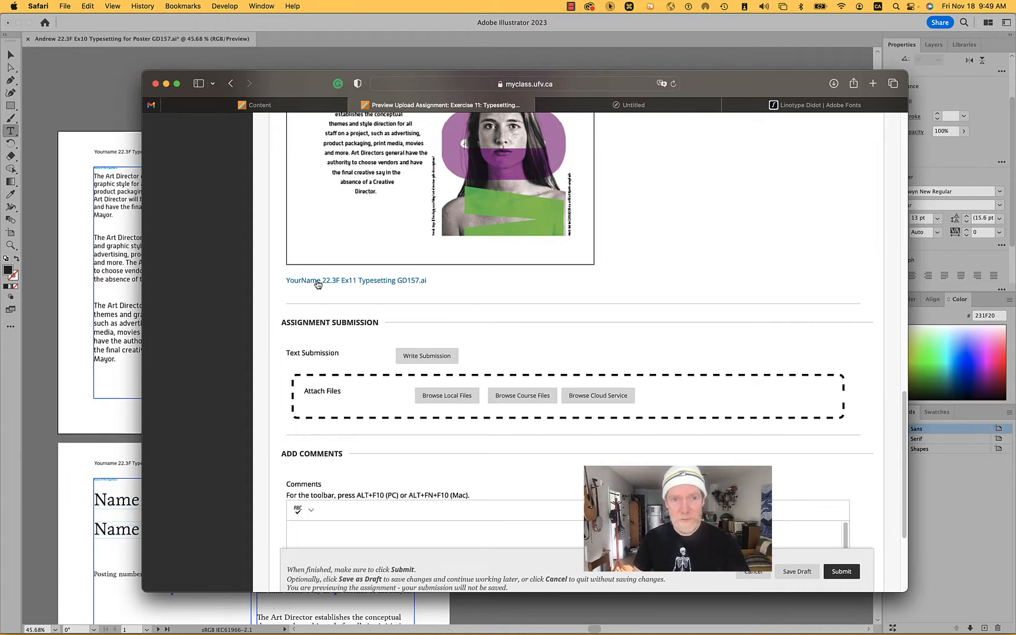
{"action": "left_click", "coordinate": [364, 280]}
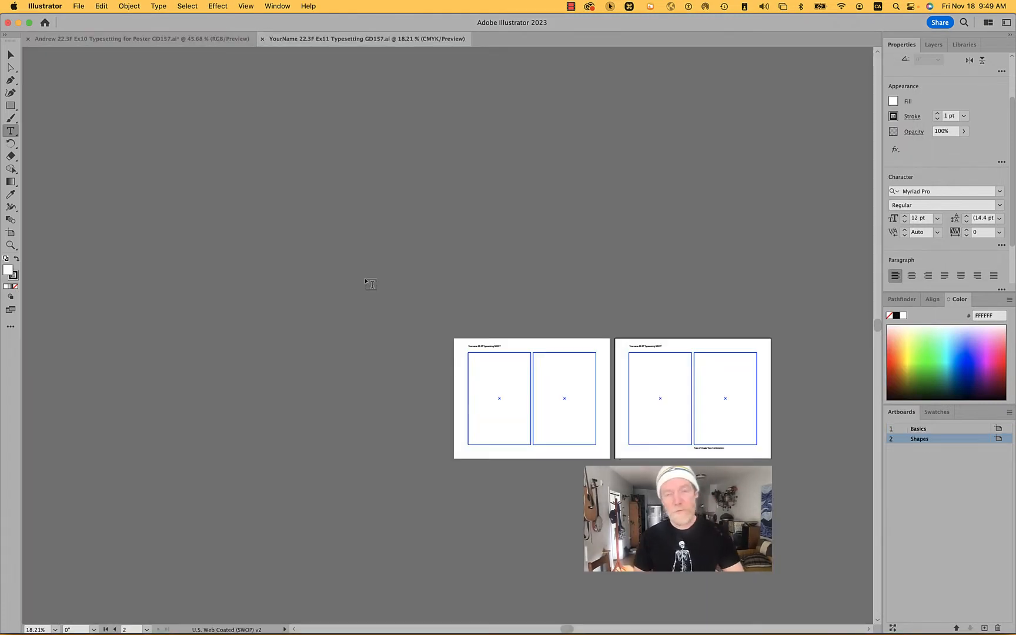
{"action": "scroll", "coordinate": [572, 355], "scroll_direction": "up", "scroll_amount": 5}
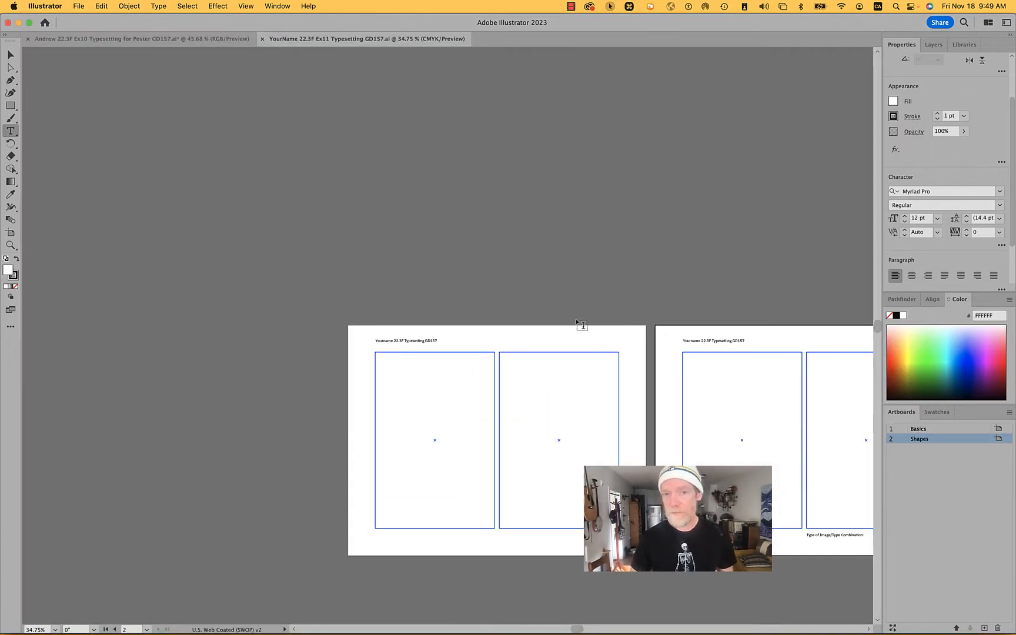
{"action": "scroll", "coordinate": [582, 324], "scroll_direction": "down", "scroll_amount": 4}
{"action": "scroll", "coordinate": [581, 324], "scroll_direction": "right", "scroll_amount": 4}
{"action": "scroll", "coordinate": [582, 323], "scroll_direction": "down", "scroll_amount": 2}
{"action": "scroll", "coordinate": [583, 324], "scroll_direction": "right", "scroll_amount": 3}
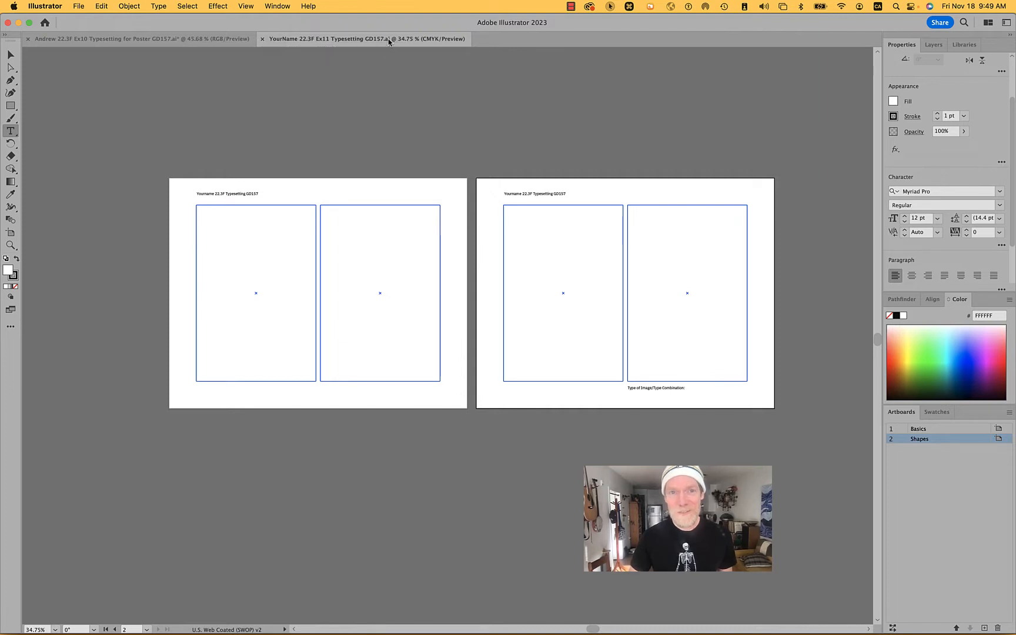
- Reveal the downloaded exercise file in Finder and open UFV Sudo > 22.3F > GD157 > Exercises > 11 Type in a separate Finder tab
{"action": "right_click", "coordinate": [327, 39]}
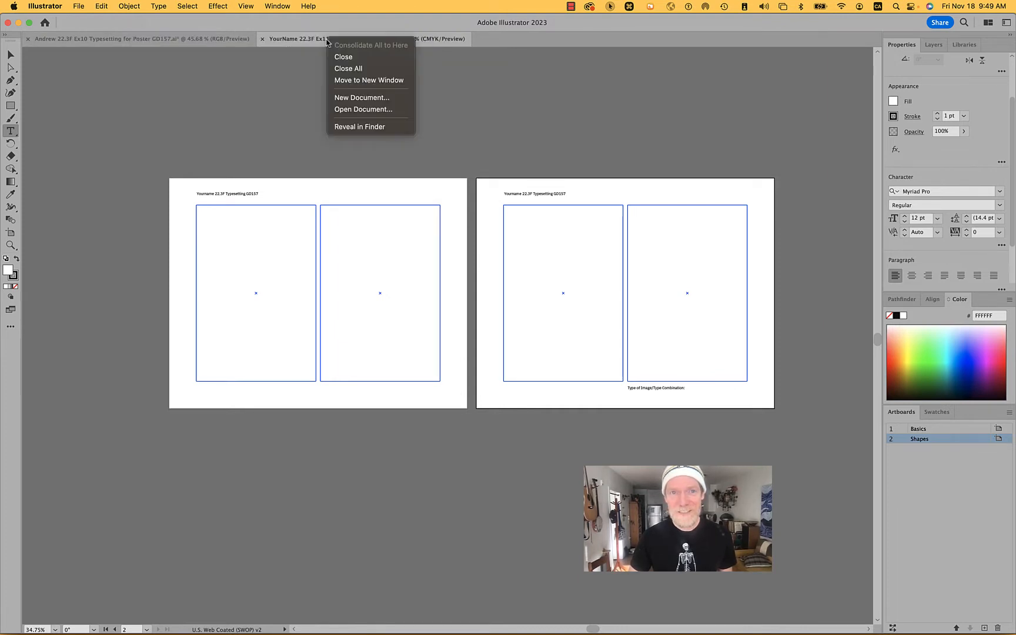
{"action": "left_click", "coordinate": [367, 126]}
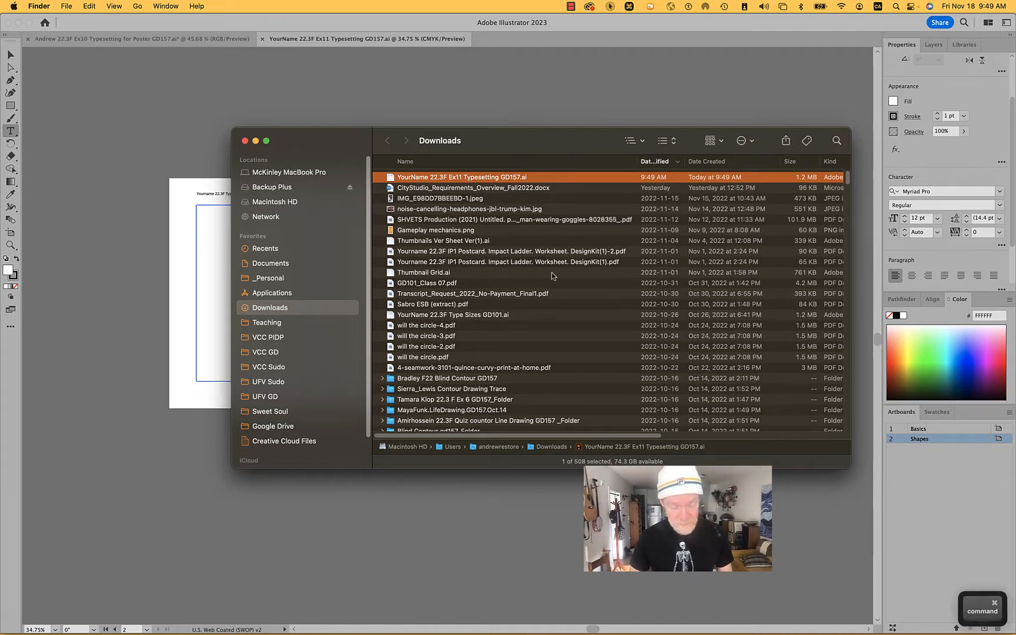
{"action": "key", "text": "super+t"}
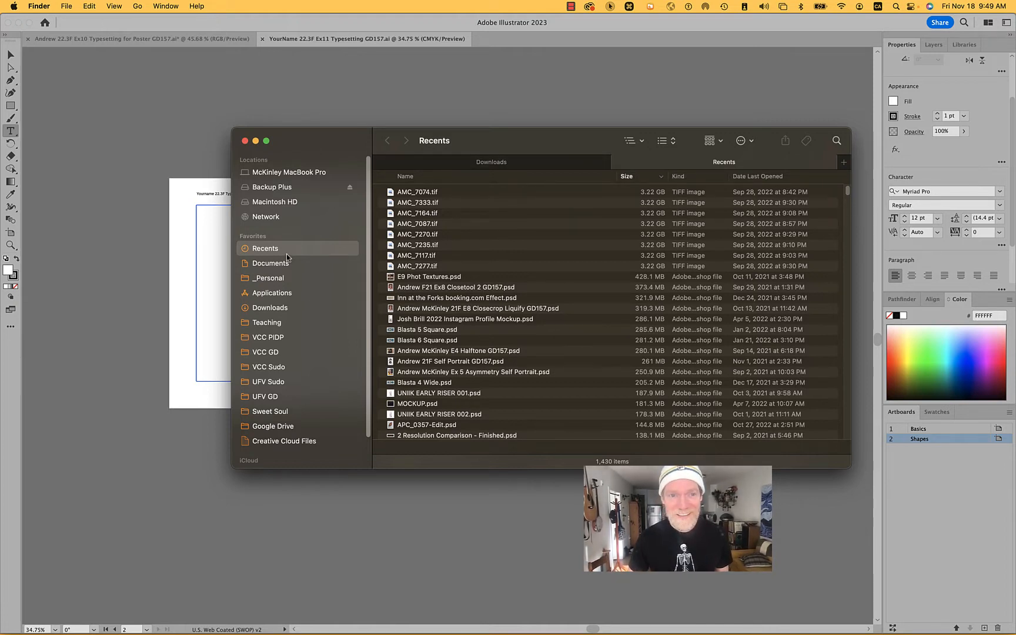
{"action": "left_click", "coordinate": [268, 381]}
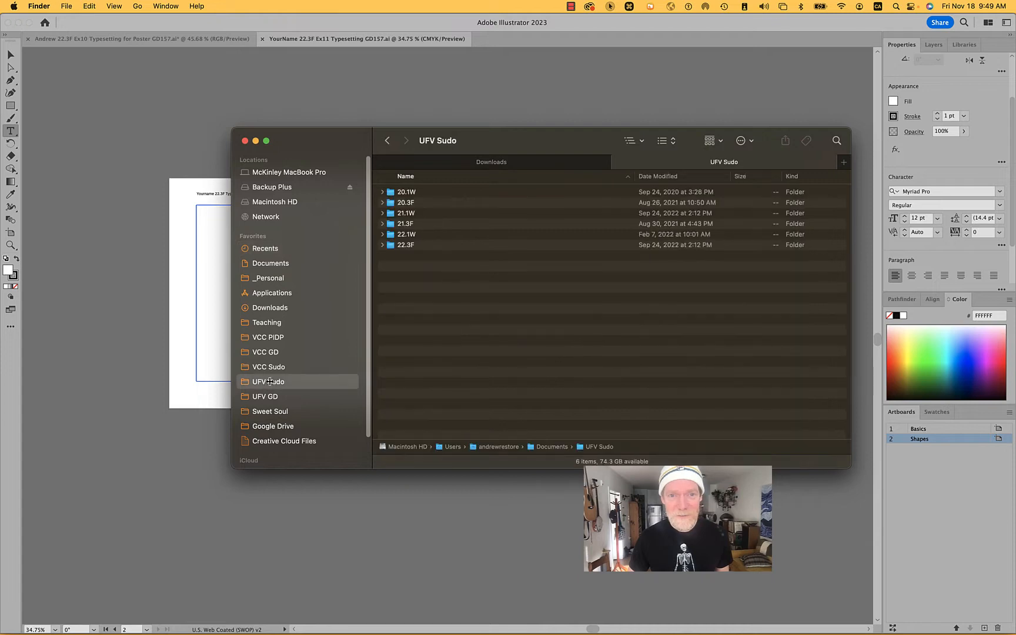
{"action": "left_click", "coordinate": [382, 245]}
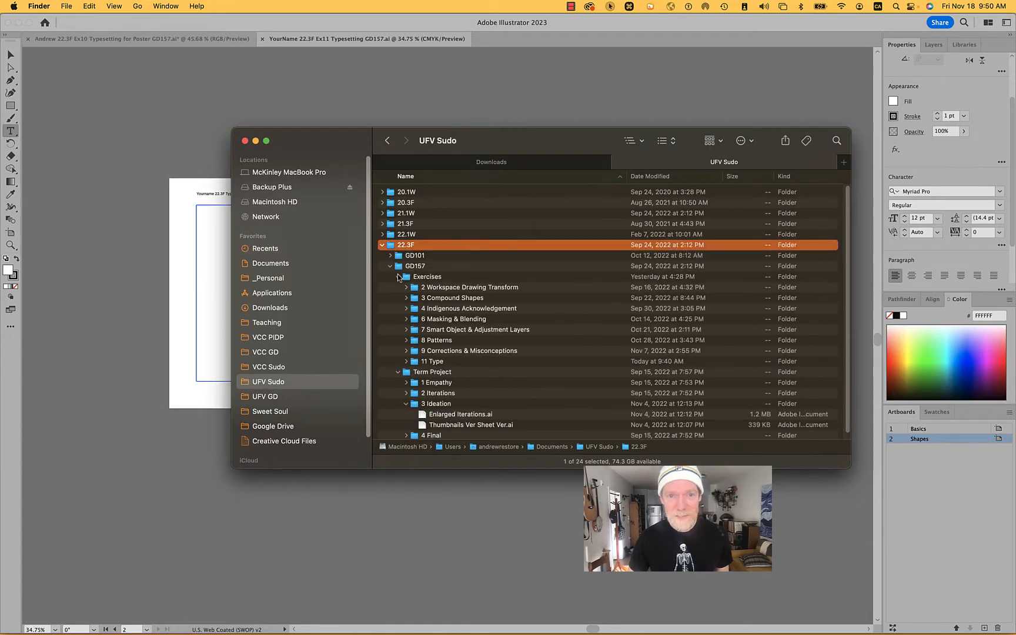
{"action": "double_click", "coordinate": [439, 360]}
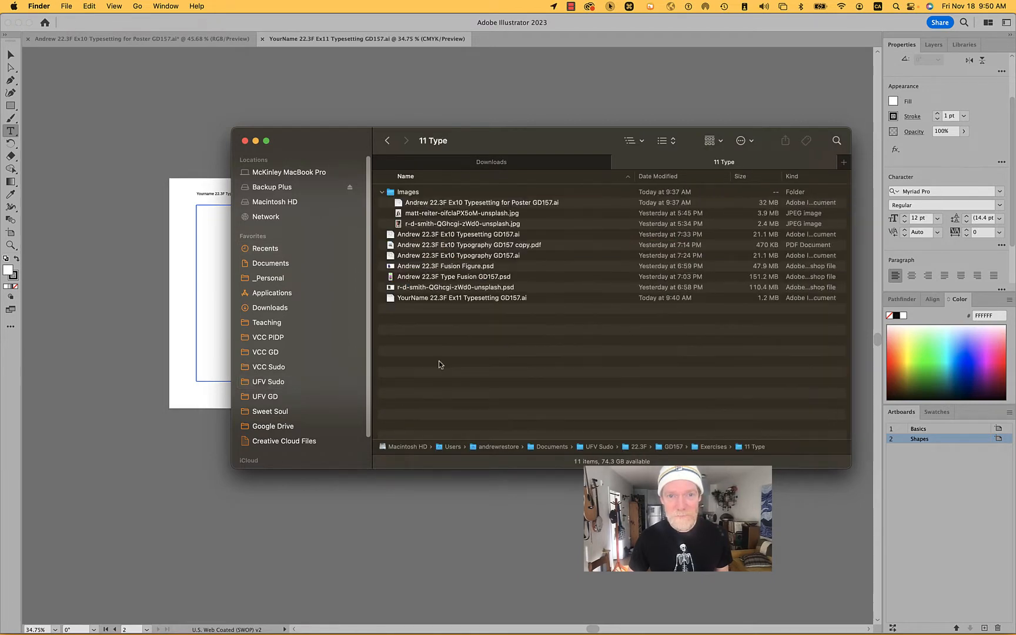
{"action": "left_click", "coordinate": [380, 194]}
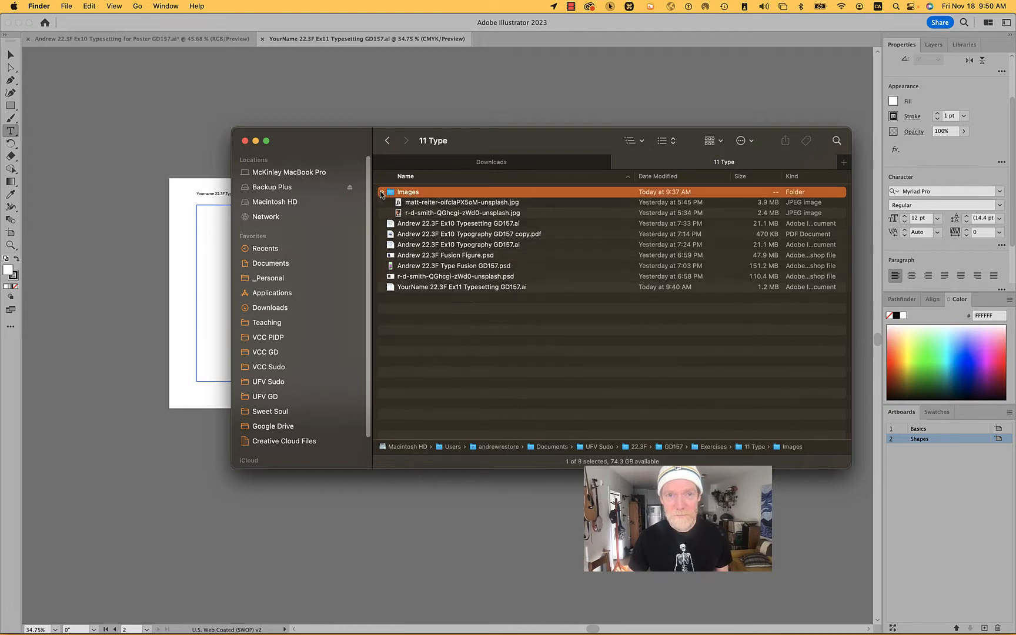
- Move YourName 22.3F Ex11 Typesetting GD157.ai from Downloads into the 11 Type folder, replacing the older copy
{"action": "left_click", "coordinate": [475, 163]}
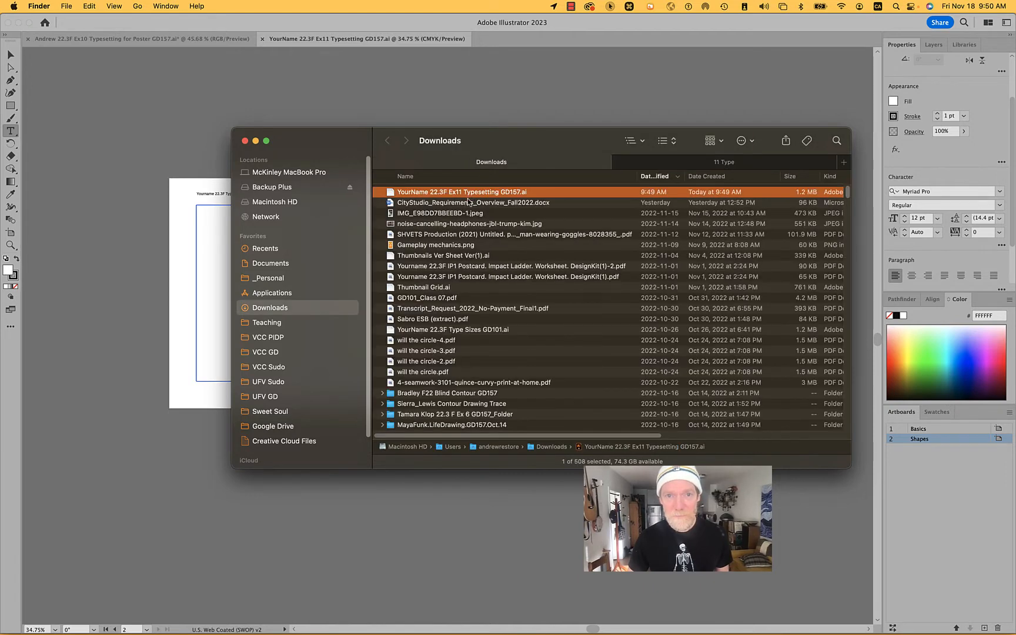
{"action": "left_click_drag", "start_coordinate": [465, 195], "coordinate": [557, 283]}
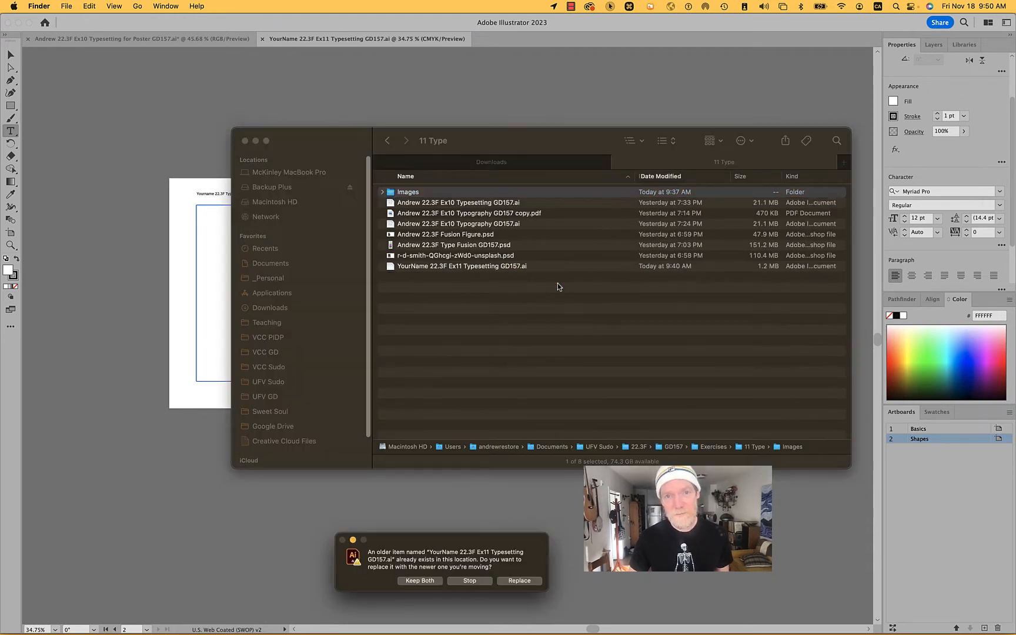
{"action": "left_click", "coordinate": [520, 581]}
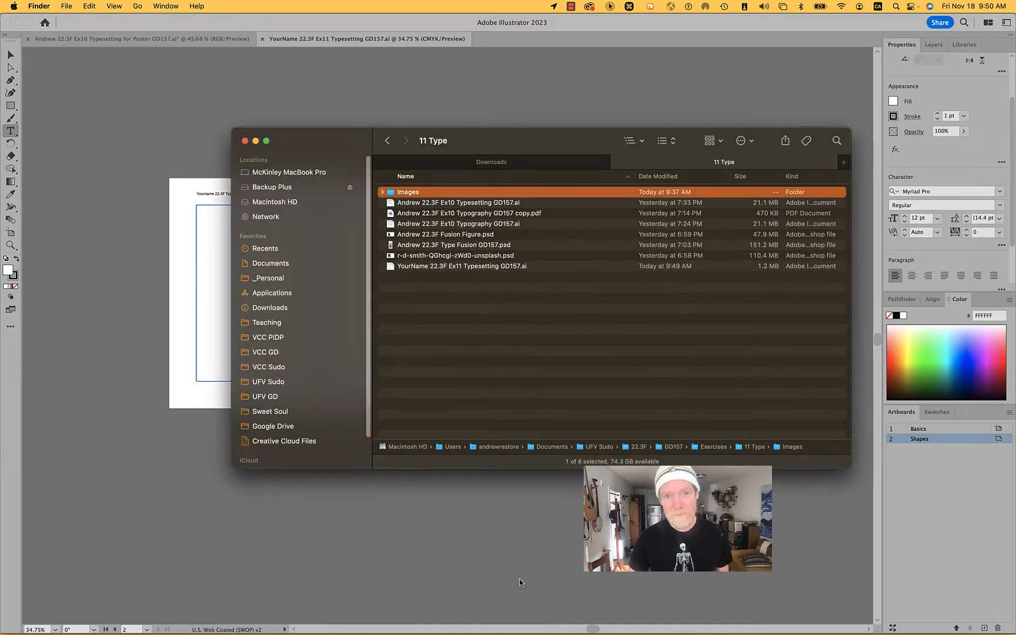
- Check the open Ex11 document's file location in Finder and return to Illustrator
{"action": "left_click", "coordinate": [284, 44]}
{"action": "right_click", "coordinate": [284, 40]}
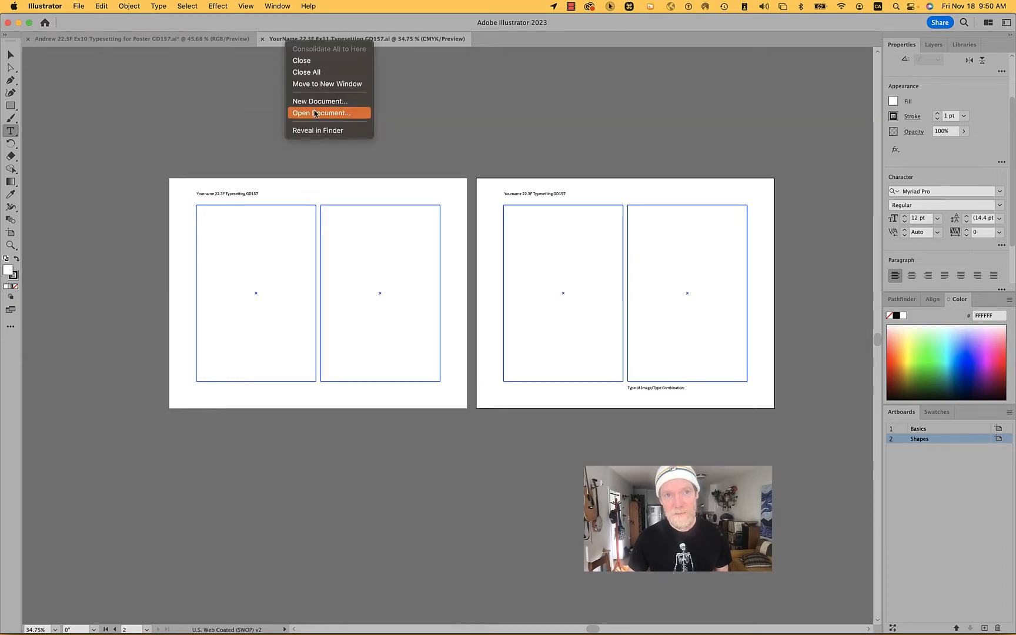
{"action": "left_click", "coordinate": [314, 130]}
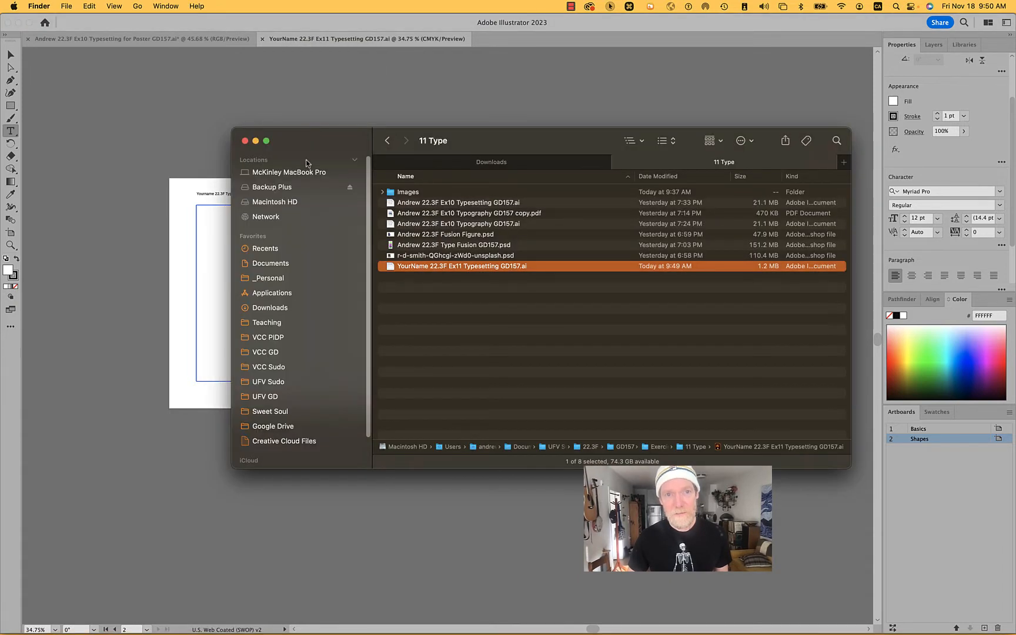
{"action": "left_click", "coordinate": [310, 98]}
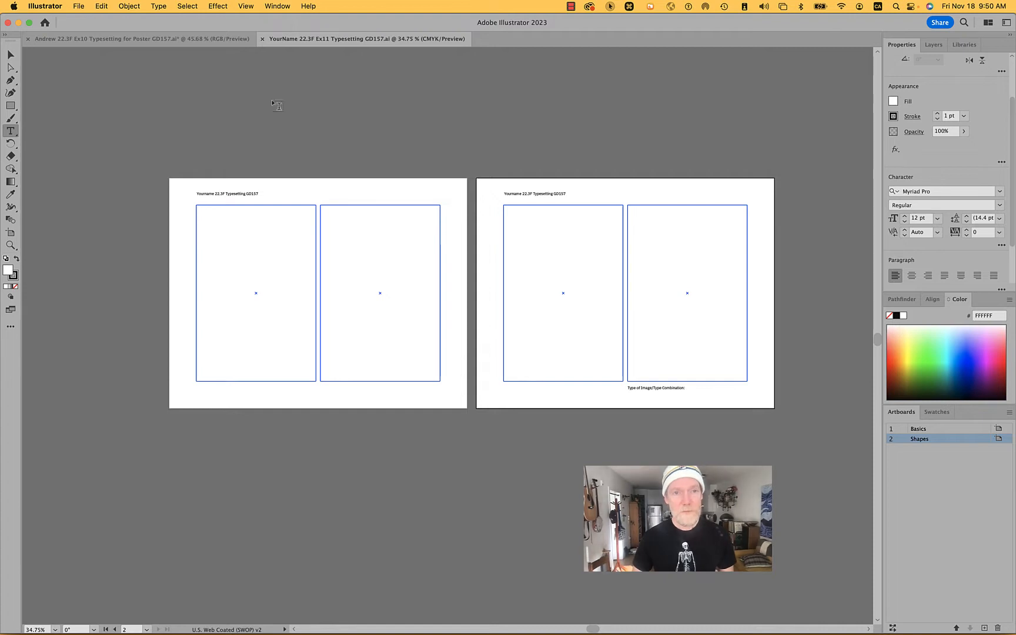
- Switch to another application, copy the selected content there, and return to the Ex11 document in Illustrator
{"action": "scroll", "coordinate": [358, 239], "scroll_direction": "up", "scroll_amount": 3}
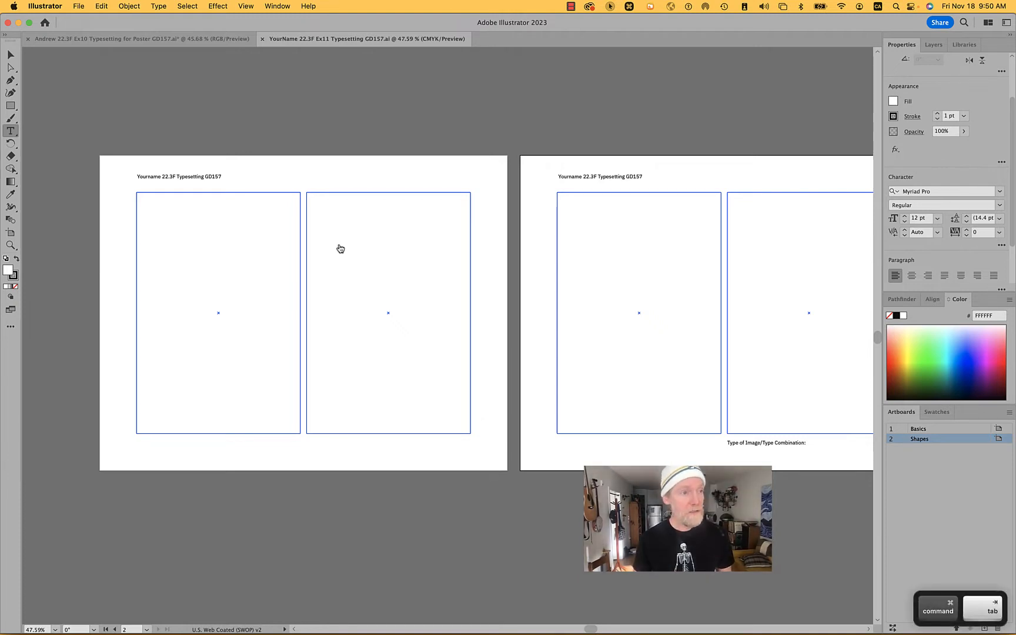
{"action": "key", "text": "super+Tab"}
{"action": "key", "text": "super+Tab"}
{"action": "key", "text": "super+Tab"}
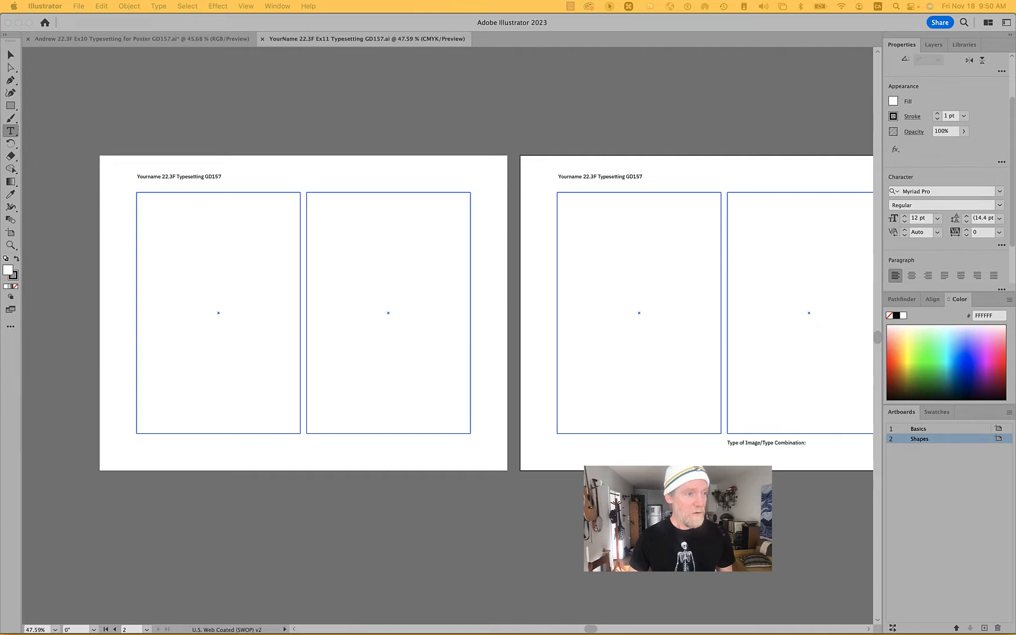
{"action": "key", "text": "super+c"}
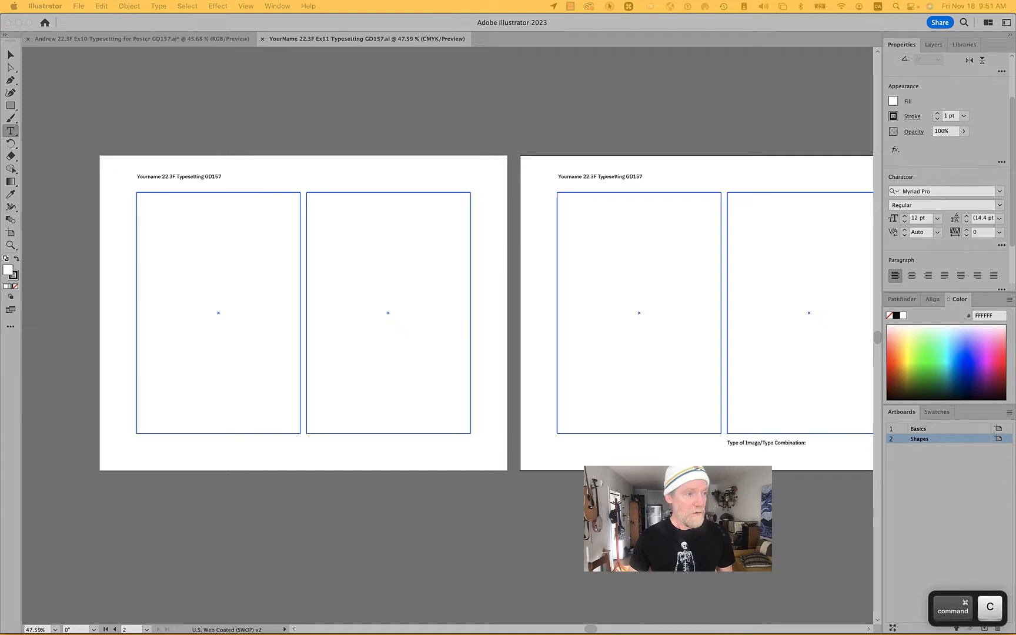
{"action": "left_click", "coordinate": [389, 242]}
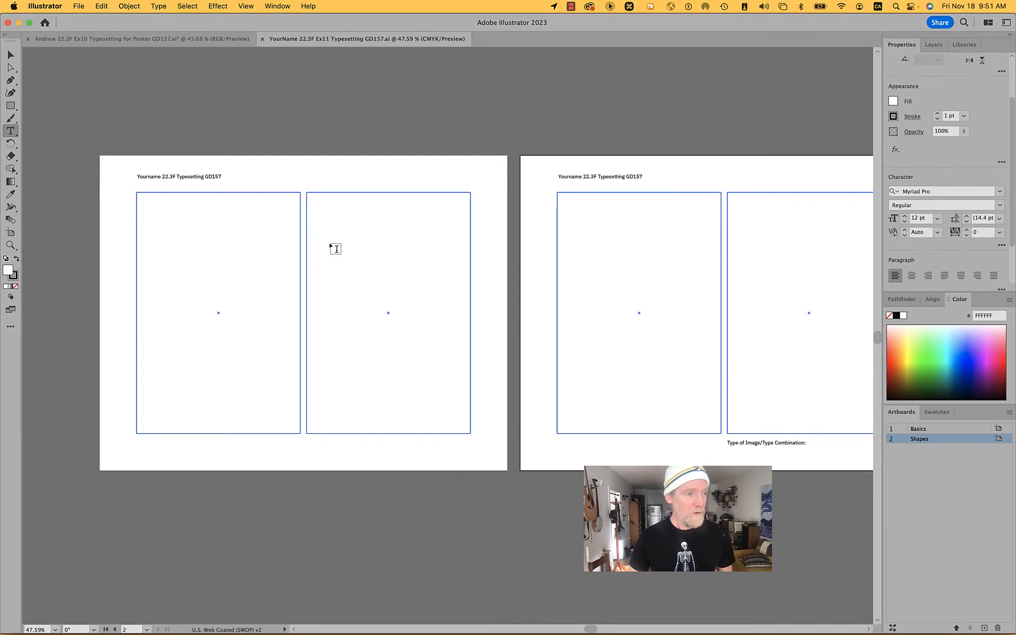
- Draw an area type box from the left edge of the Basics artboard's second column, and undo it
{"action": "left_click_drag", "start_coordinate": [307, 245], "coordinate": [411, 304]}
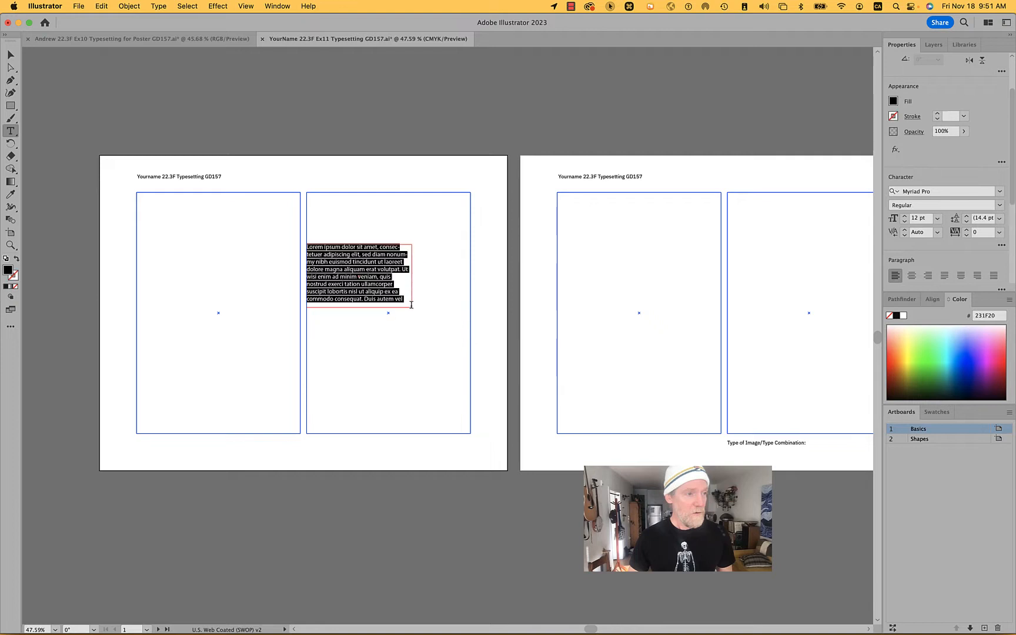
{"action": "key", "text": "super+z"}
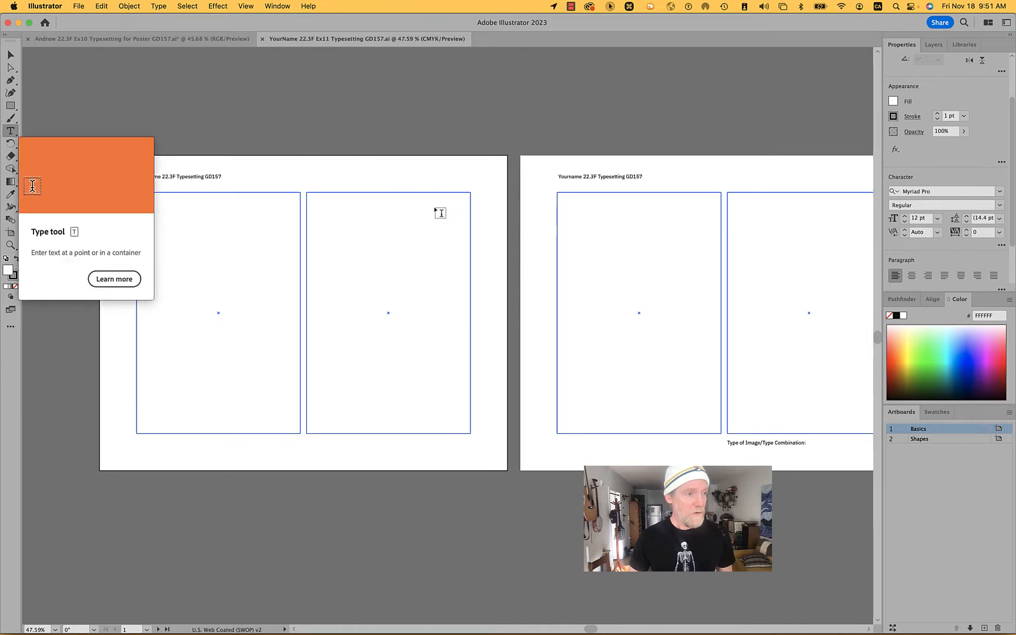
- Place a Lorem ipsum point type line near the start of the Basics artboard's second column and select it as an object
{"action": "left_click", "coordinate": [320, 229]}
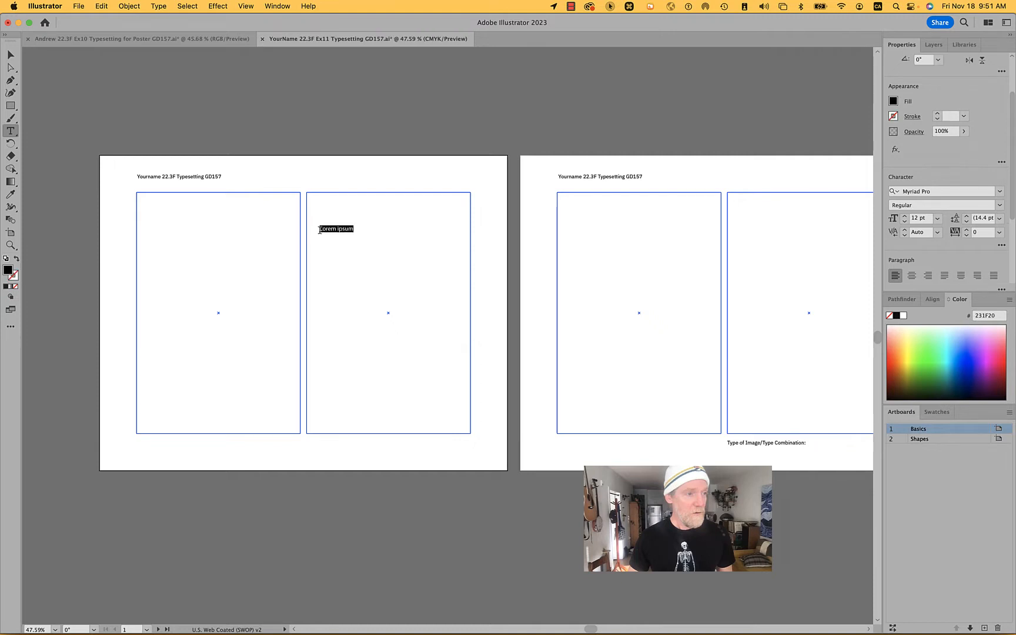
{"action": "scroll", "coordinate": [320, 229], "scroll_direction": "up", "scroll_amount": 5}
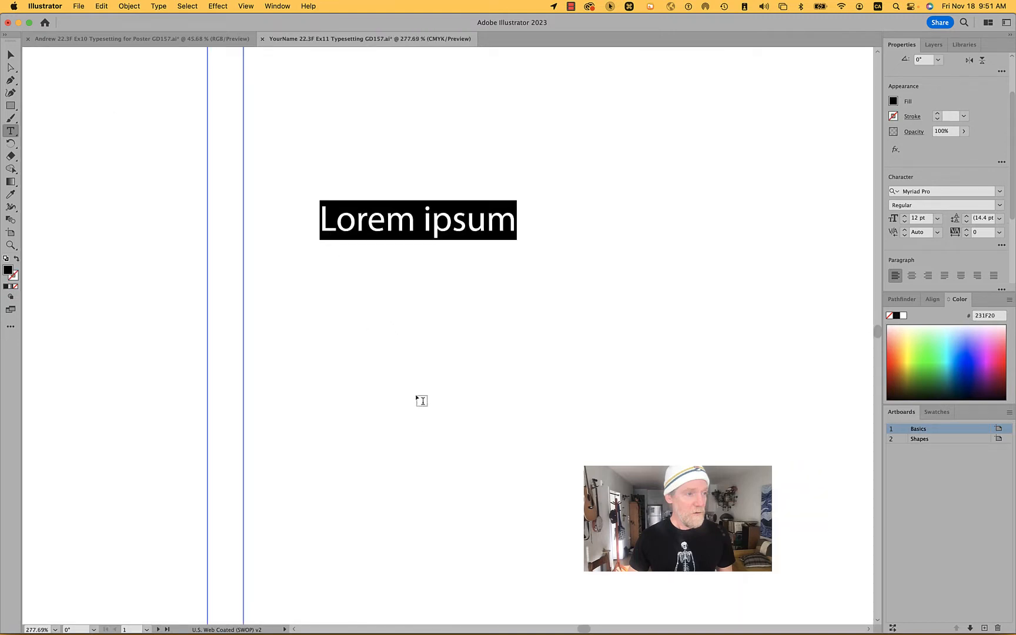
{"action": "left_click", "coordinate": [11, 56]}
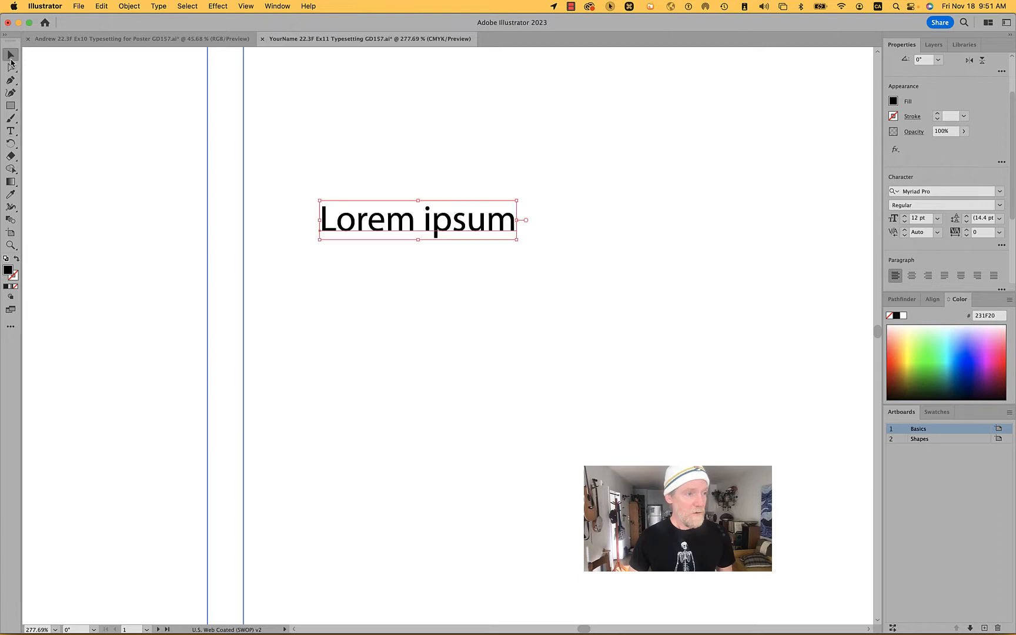
{"action": "left_click", "coordinate": [399, 301]}
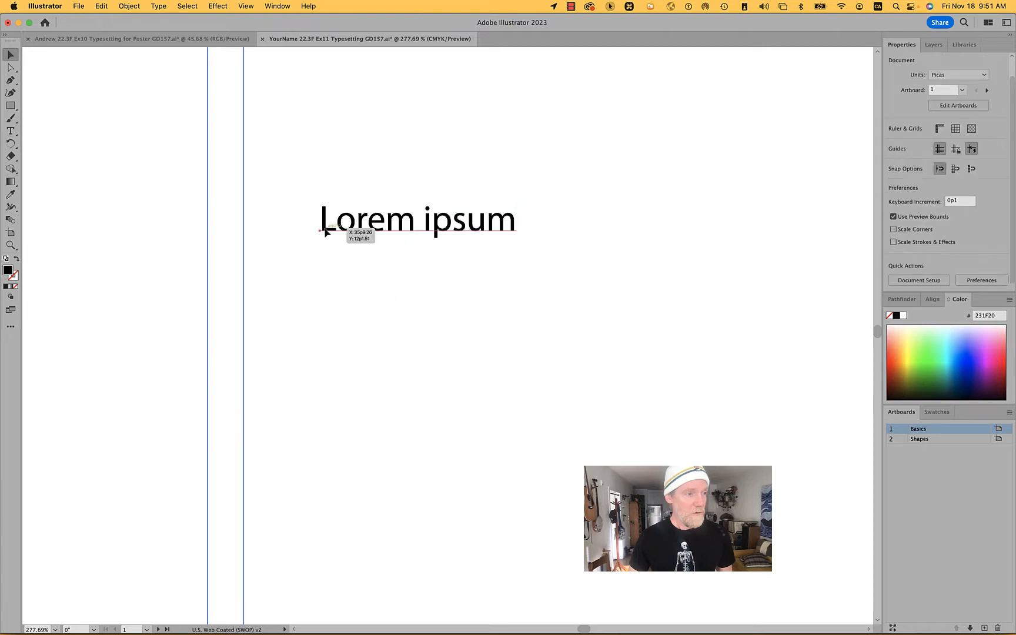
{"action": "left_click", "coordinate": [326, 231]}
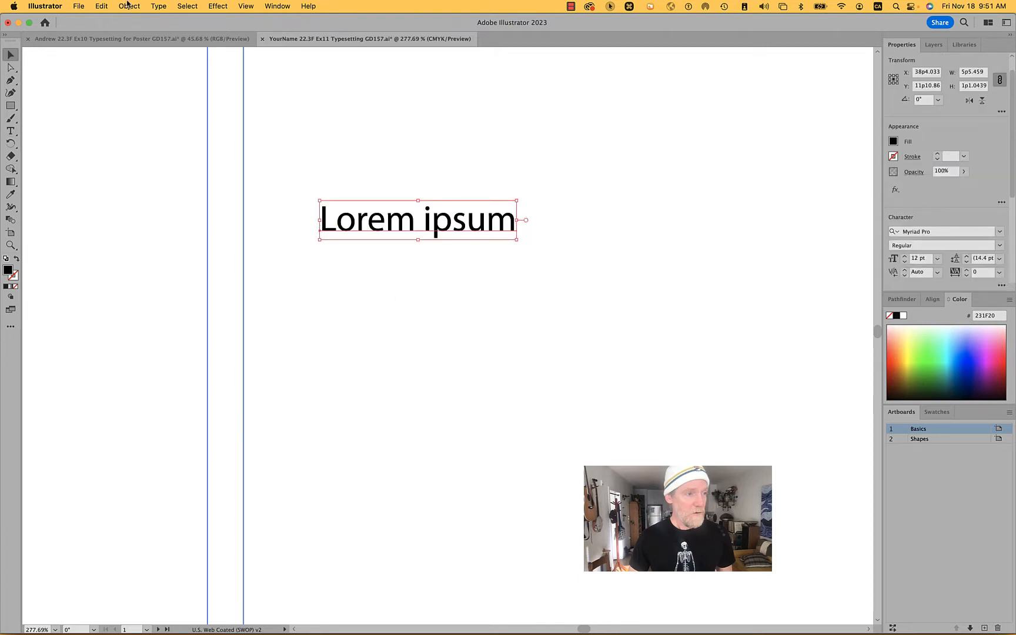
- Convert the selected Lorem ipsum line to area type and back to point type
{"action": "left_click", "coordinate": [127, 6]}
{"action": "mouse_move", "coordinate": [152, 5]}
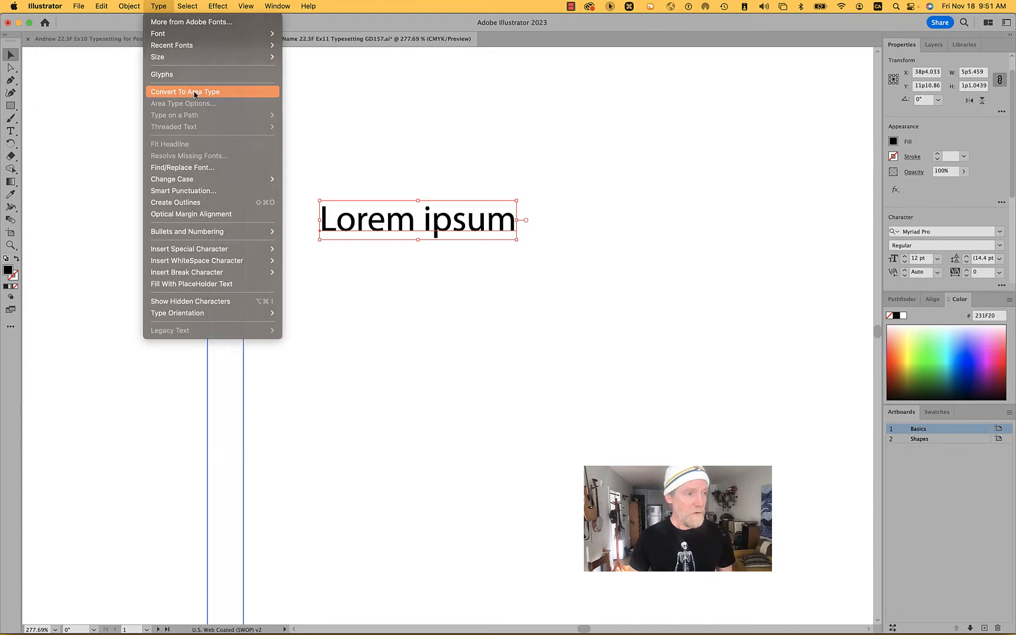
{"action": "left_click", "coordinate": [195, 93]}
{"action": "left_click", "coordinate": [154, 6]}
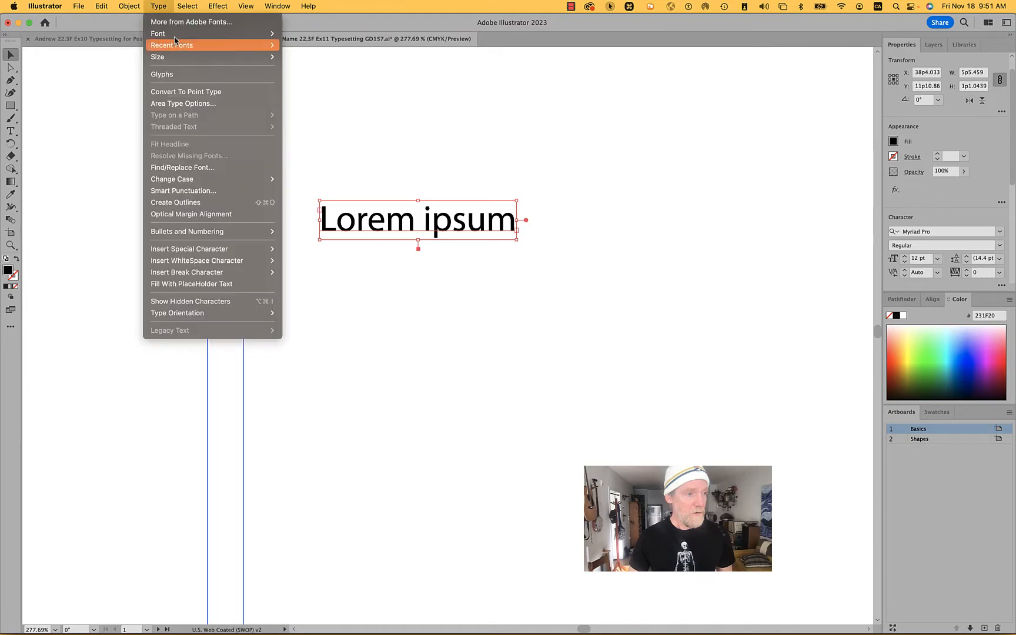
{"action": "left_click", "coordinate": [186, 93]}
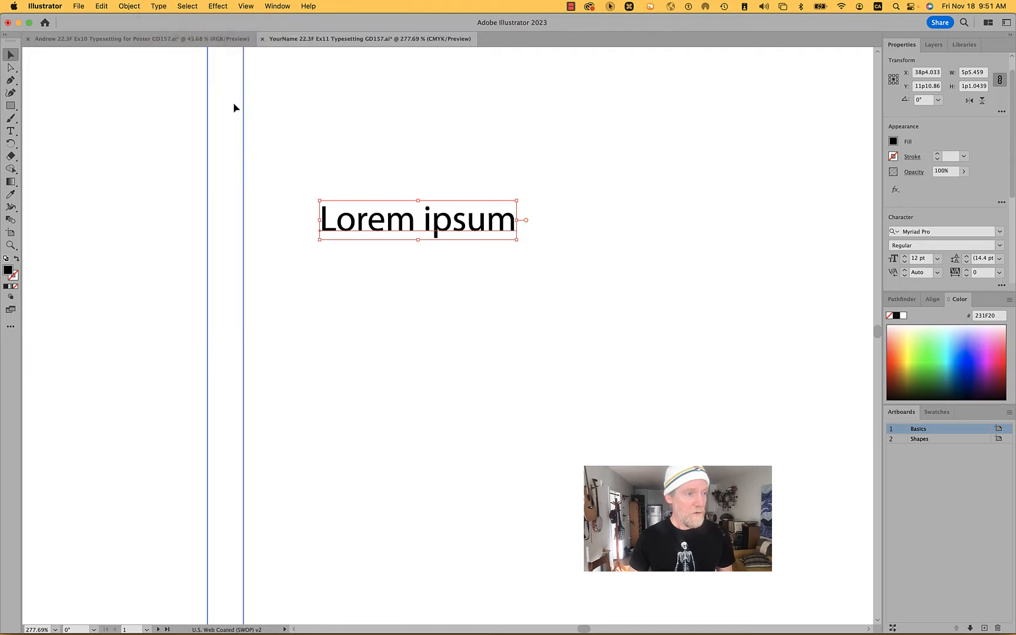
- Place a second Lorem ipsum point type line above the first one in the second column
{"action": "left_click", "coordinate": [524, 265]}
{"action": "left_click", "coordinate": [392, 225]}
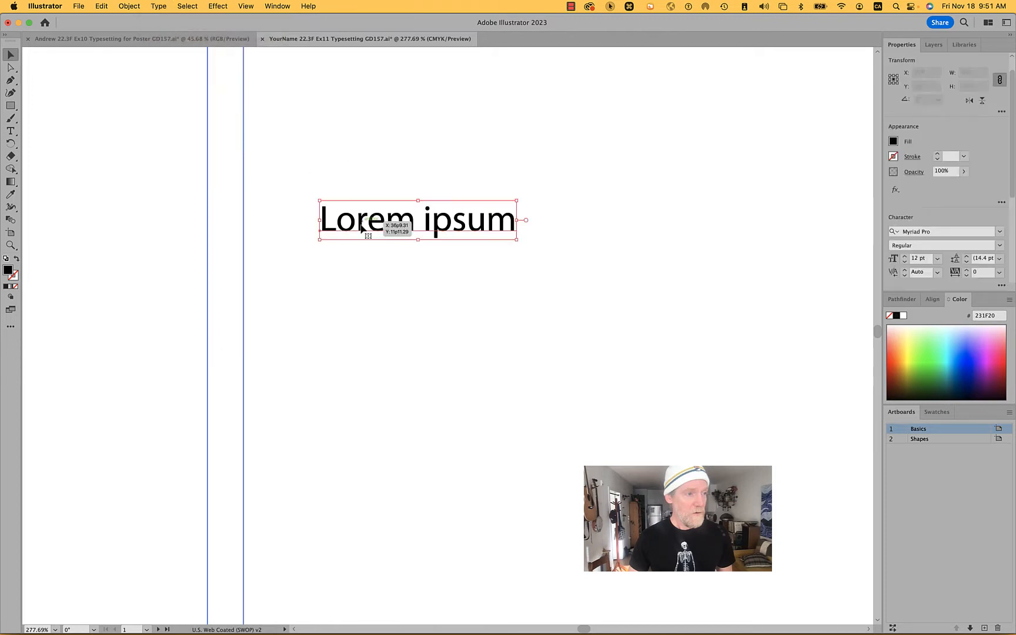
{"action": "key", "text": "t"}
{"action": "left_click", "coordinate": [286, 153]}
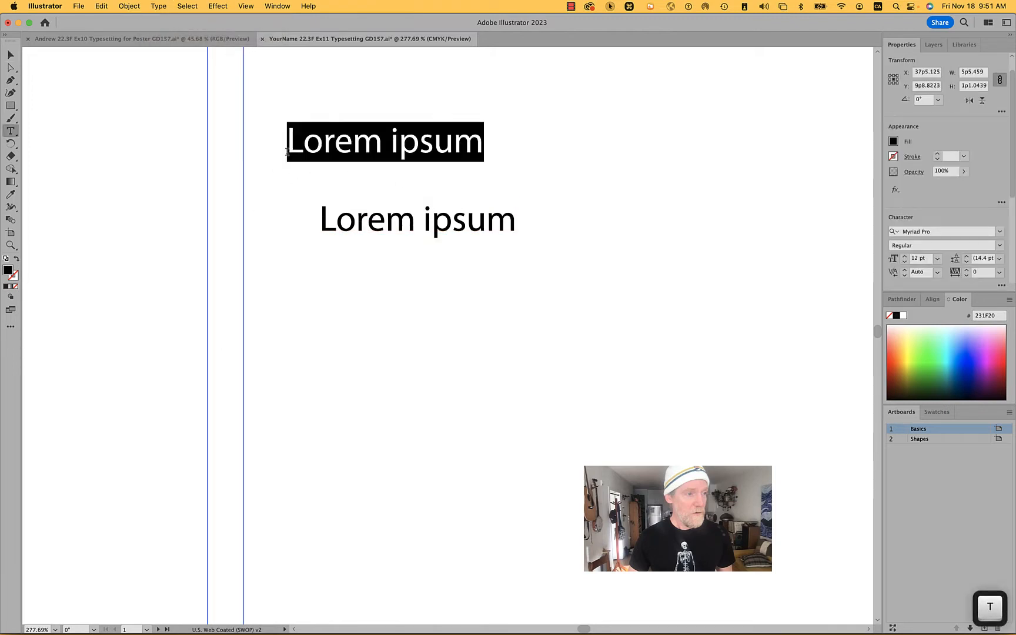
- Delete the upper Lorem ipsum point type line from the second column
{"action": "left_click", "coordinate": [333, 166], "text": "super"}
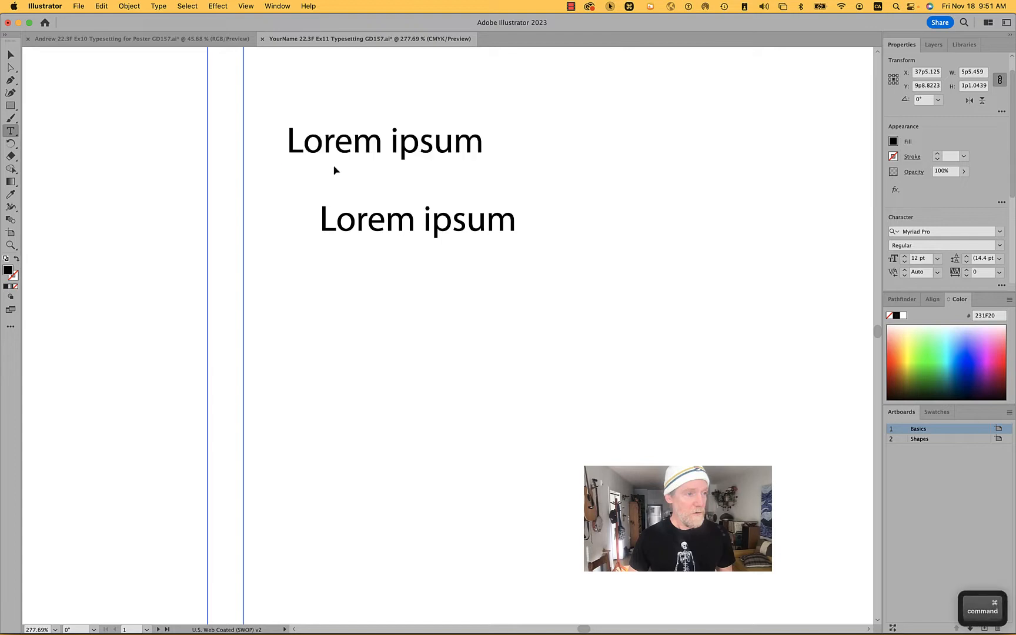
{"action": "left_click", "coordinate": [333, 141], "text": "super"}
{"action": "key", "text": "BackSpace"}
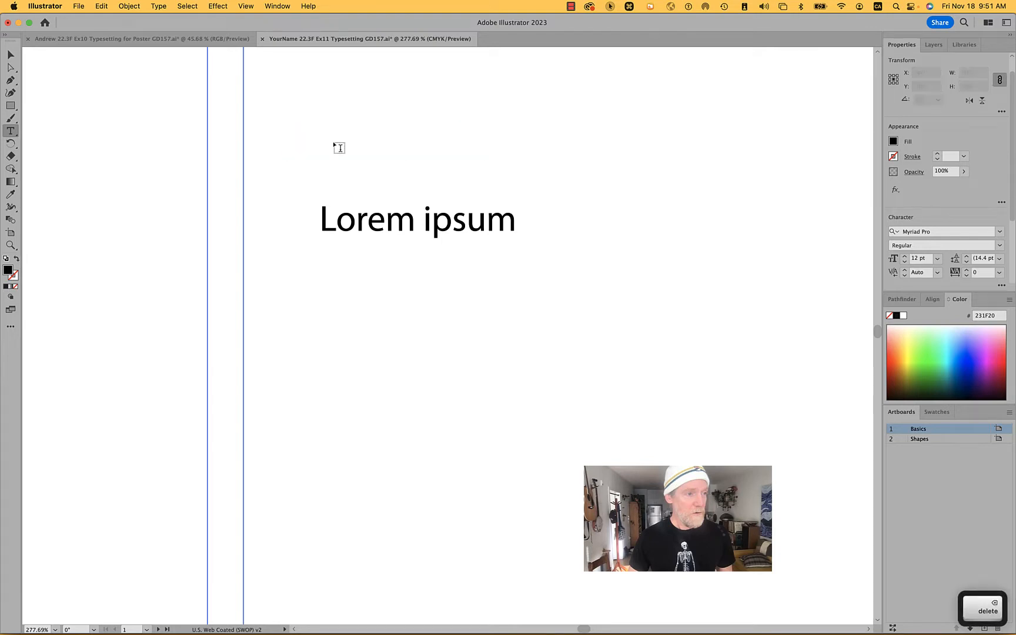
- Draw a placeholder area type box below the remaining Lorem ipsum line, and delete both type objects
{"action": "left_click_drag", "start_coordinate": [276, 312], "coordinate": [623, 528]}
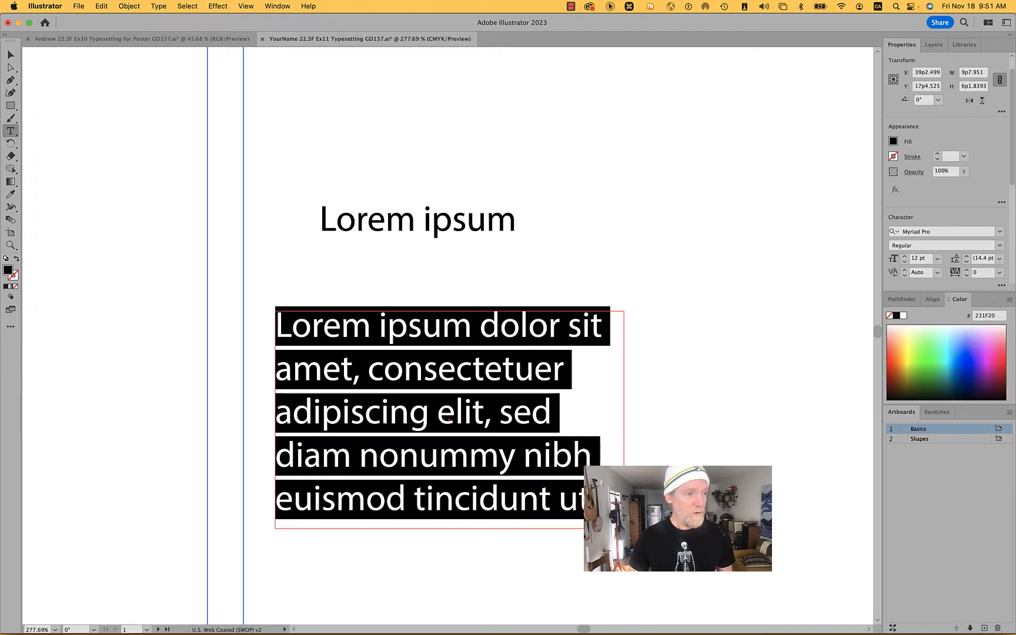
{"action": "left_click", "coordinate": [484, 218], "text": "super"}
{"action": "left_click", "coordinate": [493, 345], "text": "shift+super"}
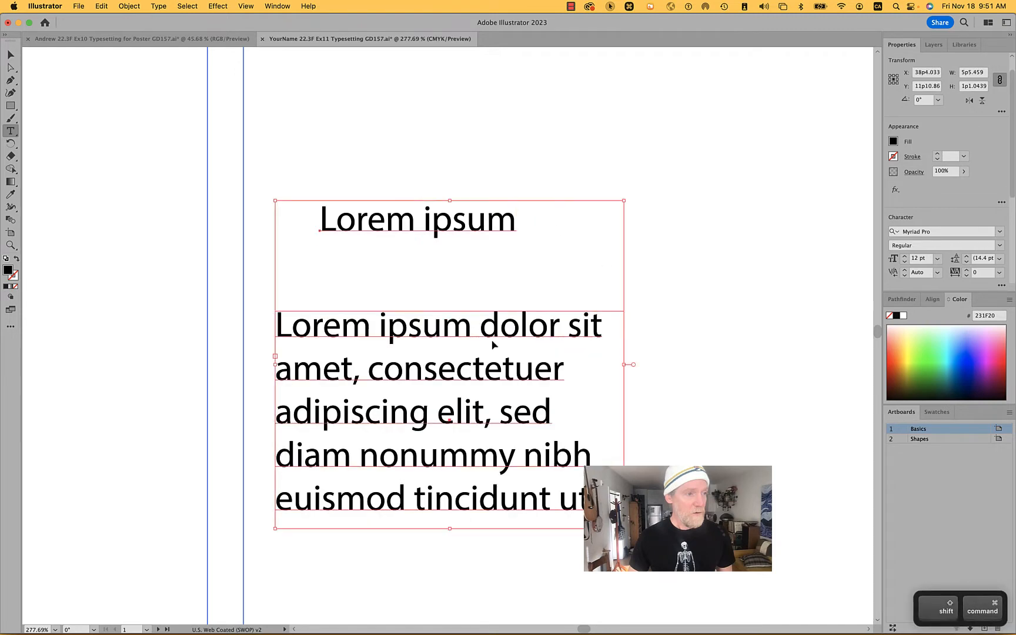
{"action": "key", "text": "BackSpace"}
- Draw an area type box spanning the second column's full 26p6 width and fill it with the paragraph describing the Art Director's role
{"action": "scroll", "coordinate": [417, 256], "scroll_direction": "down", "scroll_amount": 2}
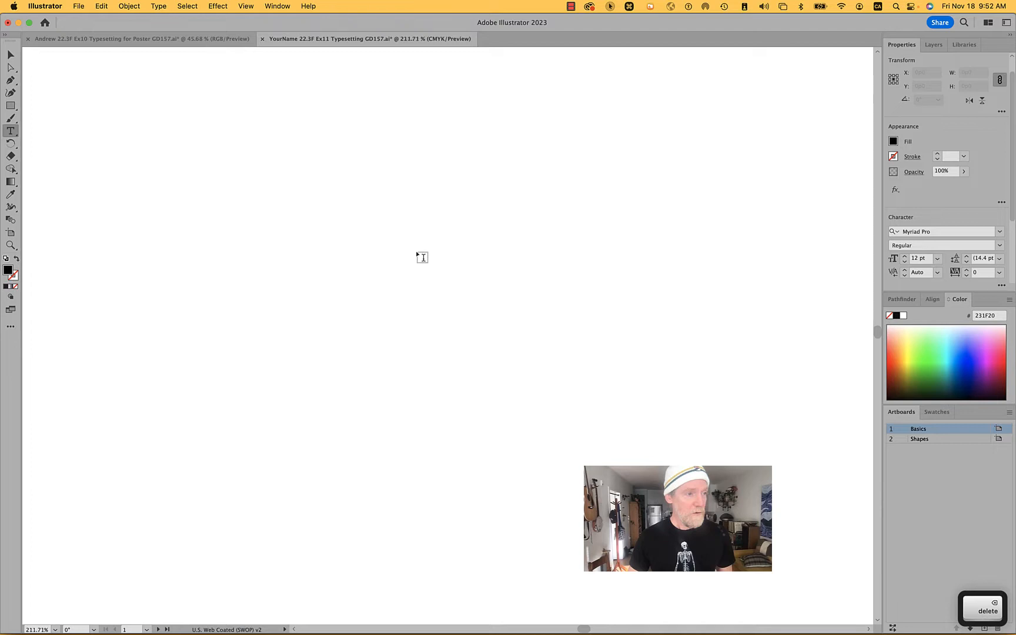
{"action": "scroll", "coordinate": [422, 257], "scroll_direction": "down", "scroll_amount": 5}
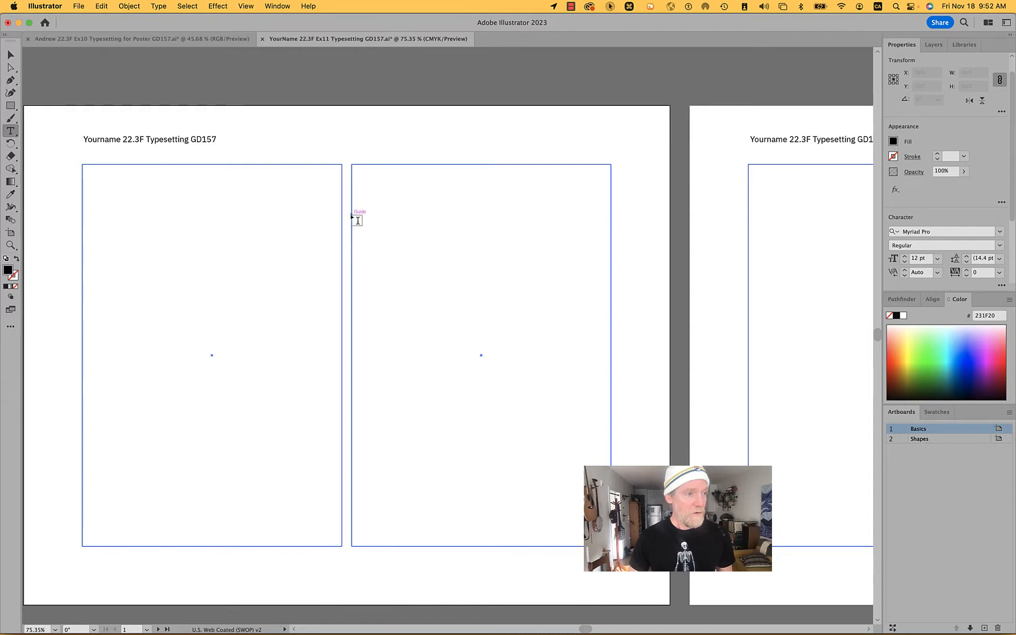
{"action": "left_click_drag", "start_coordinate": [352, 216], "coordinate": [612, 348]}
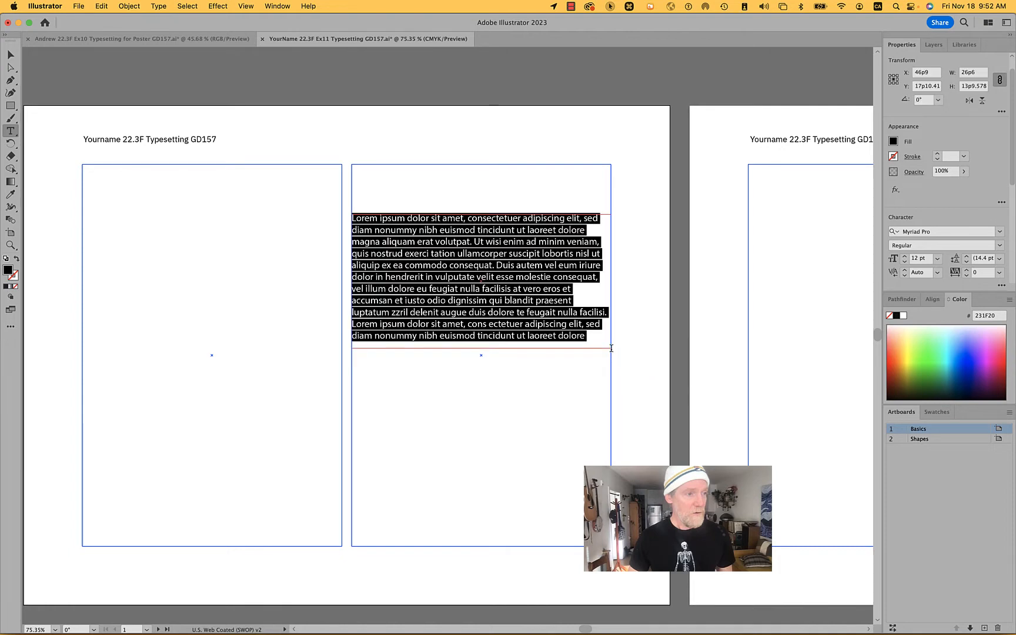
{"action": "type", "text": "The Art Director establishes the conceptual themes and graphic style for all city initiatives, such as advertising, product packaging, print media, movies and more. The Art Director will have the authority to choose vendors and have the final creative say in the absence of the Mayor."}
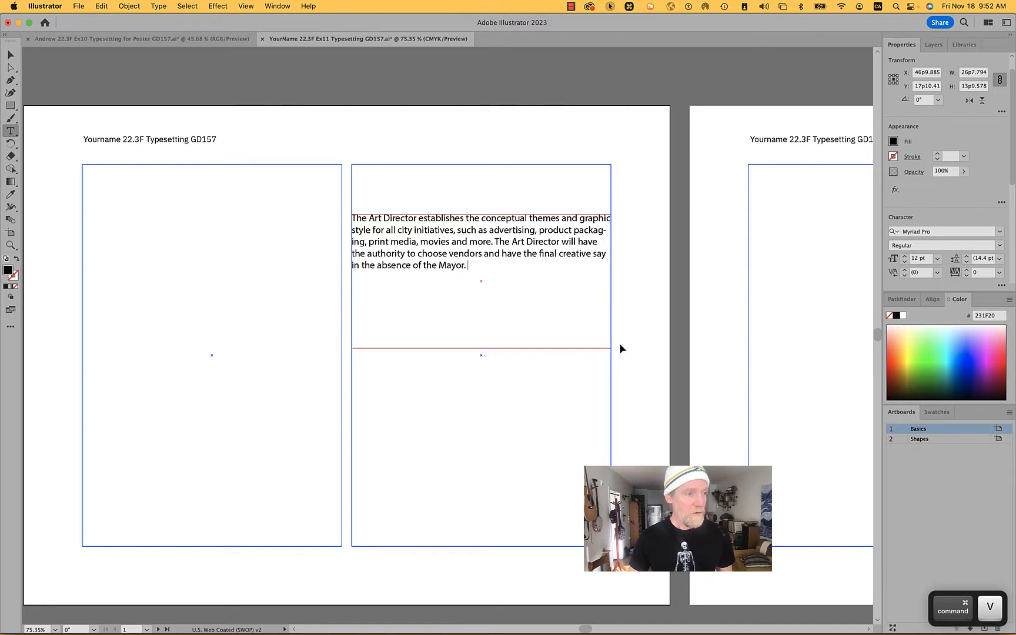
- Shorten the Art Director text frame from its lower edge to about 6p10 high, and select the whole area type object
{"action": "left_click", "coordinate": [648, 345], "text": "super"}
{"action": "left_click_drag", "start_coordinate": [548, 351], "coordinate": [547, 284]}
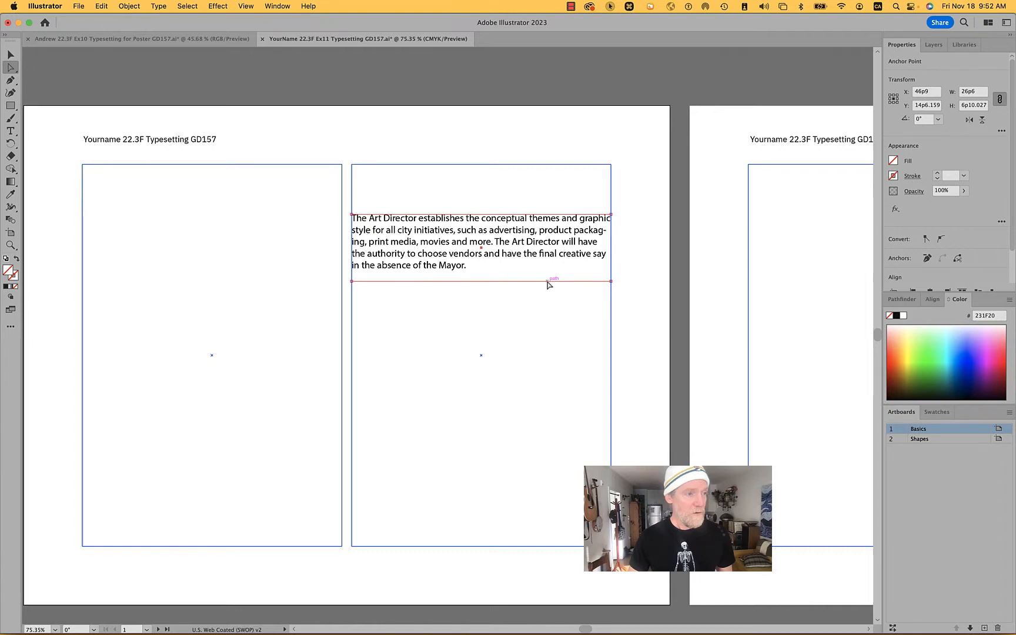
{"action": "scroll", "coordinate": [562, 264], "scroll_direction": "up", "scroll_amount": 5}
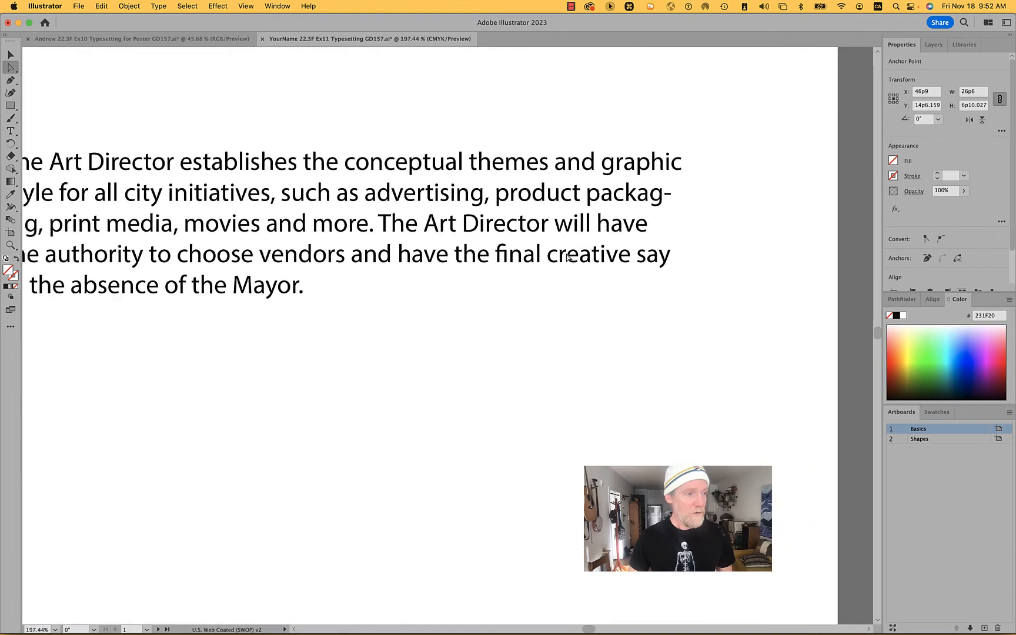
{"action": "scroll", "coordinate": [567, 257], "scroll_direction": "left", "scroll_amount": 2}
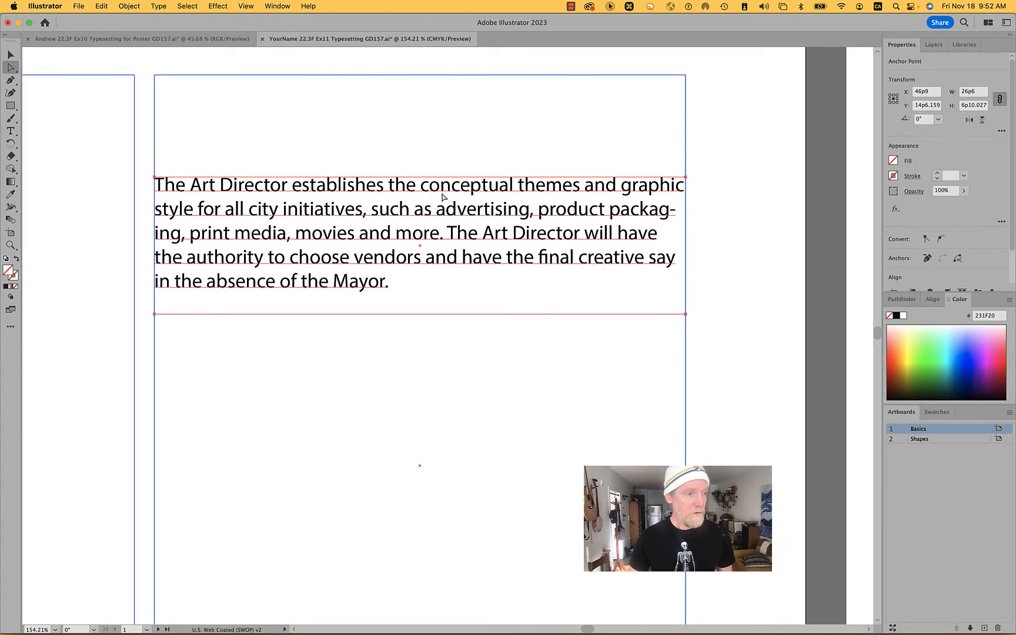
{"action": "left_click", "coordinate": [614, 183], "text": "super"}
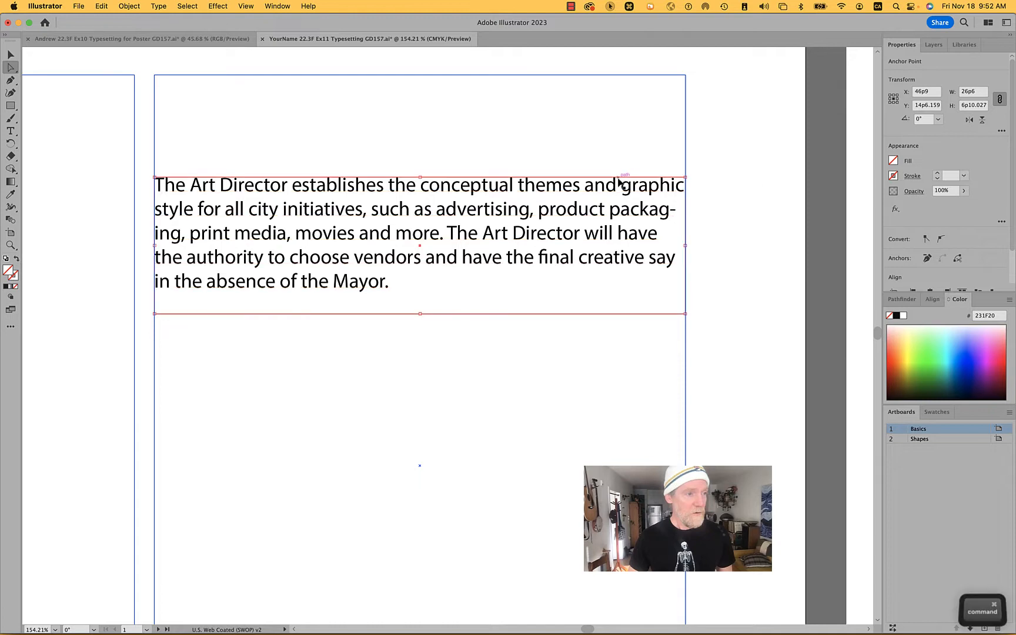
{"action": "left_click", "coordinate": [603, 188], "text": "super"}
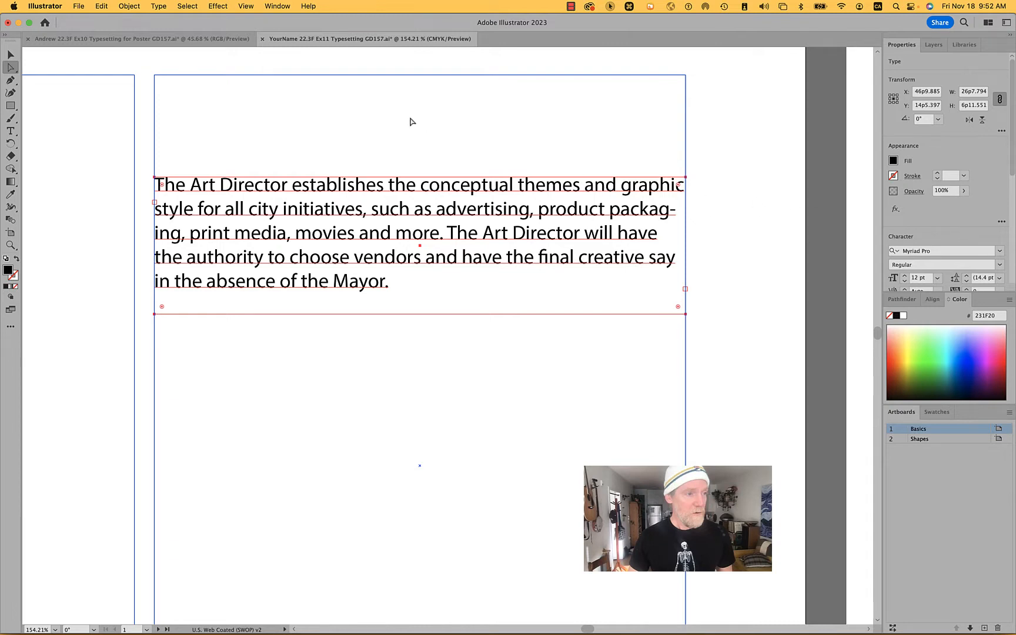
- Examine the selected paragraph's appearance, character, paragraph and area type properties, including the extended character and paragraph options
{"action": "scroll", "coordinate": [955, 222], "scroll_direction": "down", "scroll_amount": 3}
{"action": "scroll", "coordinate": [955, 222], "scroll_direction": "up", "scroll_amount": 3}
{"action": "scroll", "coordinate": [950, 106], "scroll_direction": "down", "scroll_amount": 3}
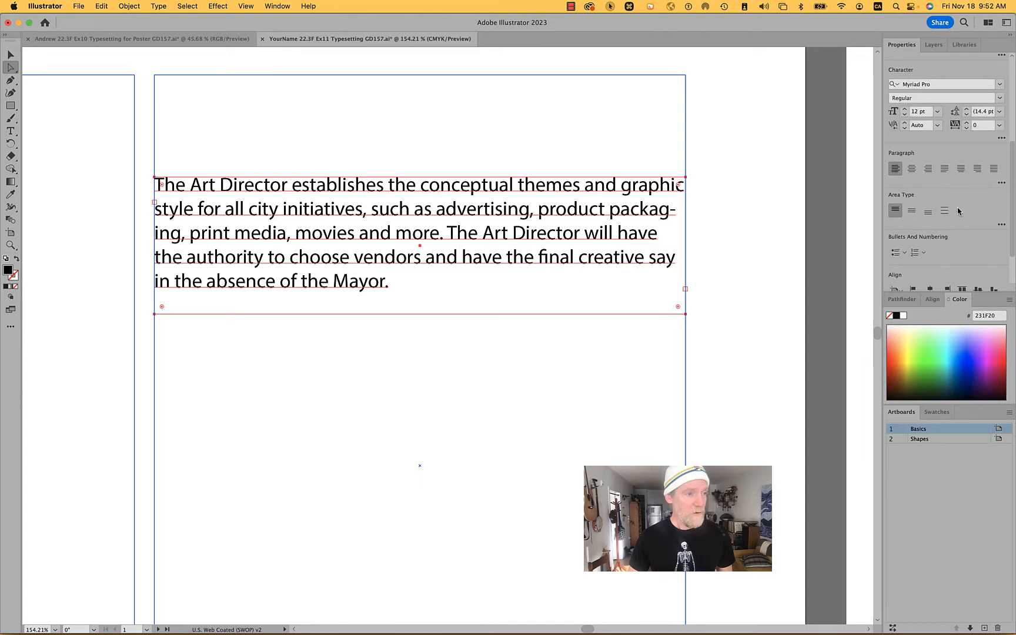
{"action": "scroll", "coordinate": [956, 209], "scroll_direction": "up", "scroll_amount": 3}
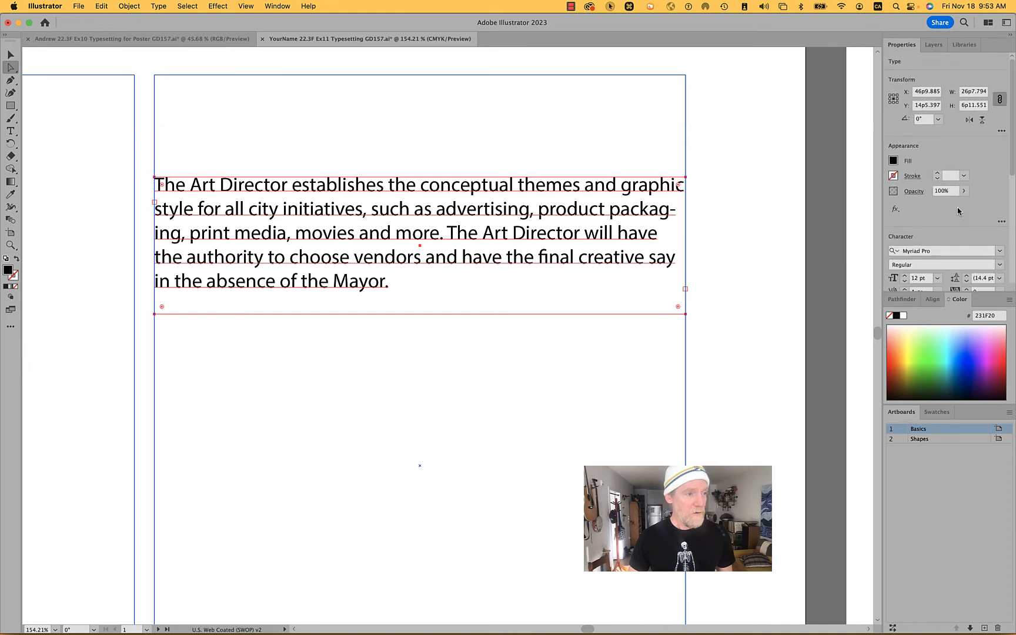
{"action": "scroll", "coordinate": [958, 211], "scroll_direction": "down", "scroll_amount": 3}
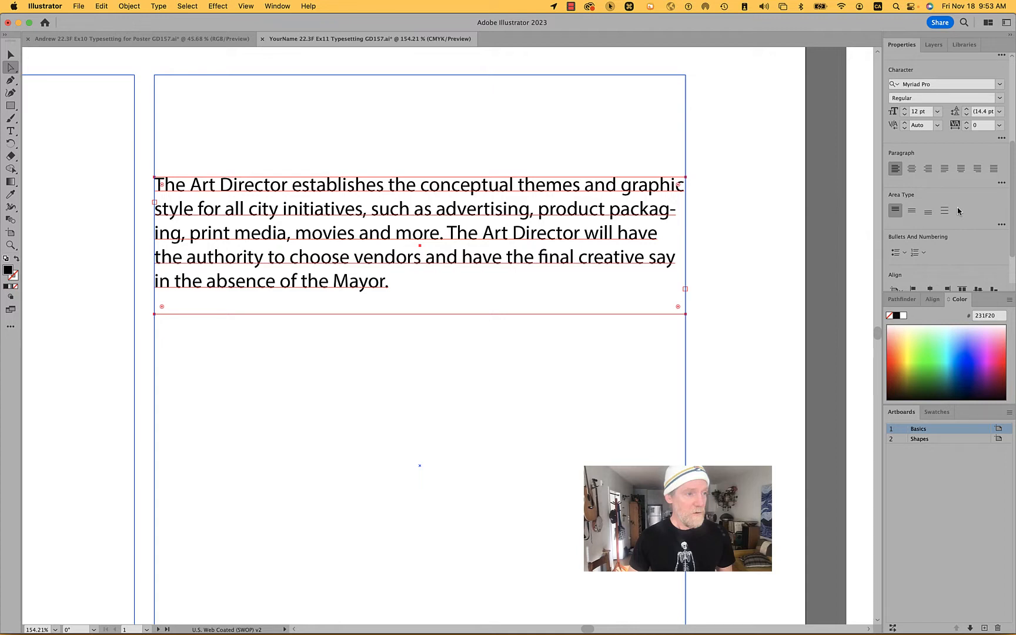
{"action": "left_click", "coordinate": [1001, 138]}
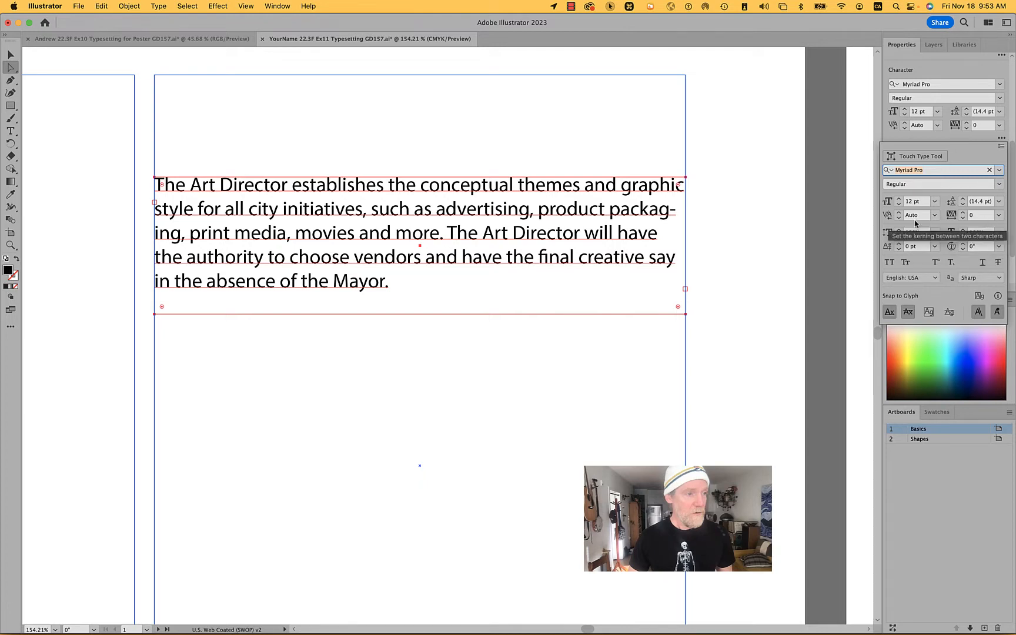
{"action": "left_click", "coordinate": [988, 67]}
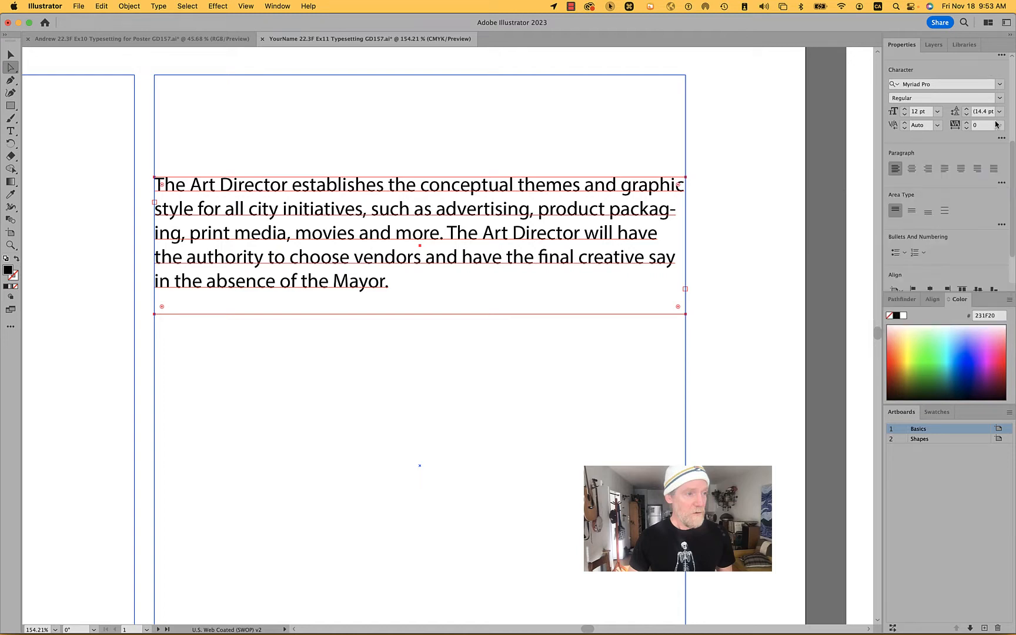
{"action": "left_click", "coordinate": [1001, 183]}
{"action": "left_click", "coordinate": [1001, 183]}
{"action": "scroll", "coordinate": [941, 207], "scroll_direction": "up", "scroll_amount": 6}
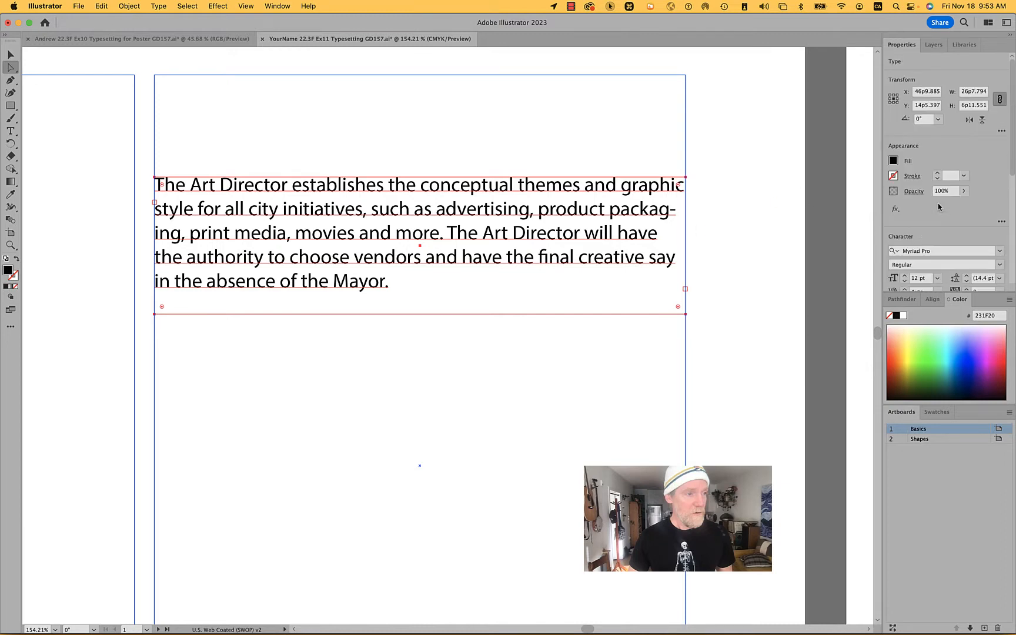
- Show the Character panel group and dock the Character panel below Artboards
{"action": "left_click", "coordinate": [277, 6]}
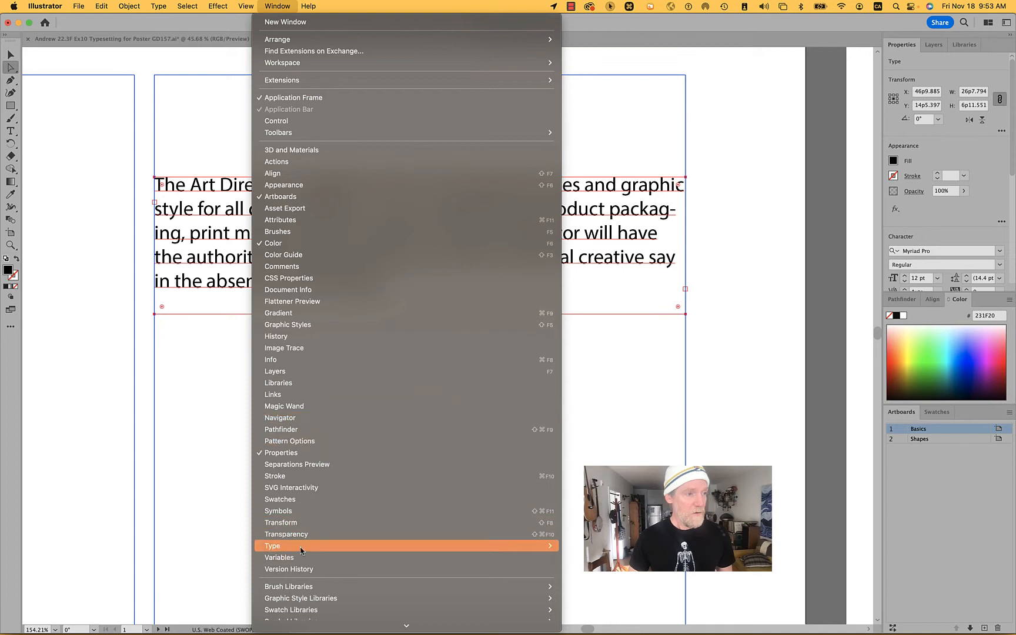
{"action": "mouse_move", "coordinate": [301, 549]}
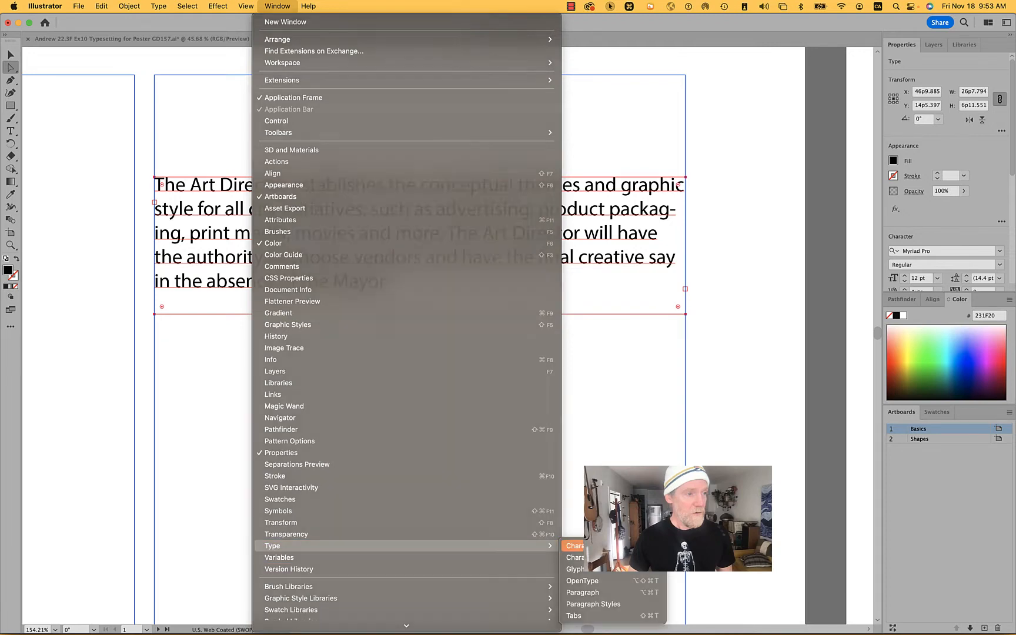
{"action": "left_click", "coordinate": [574, 546]}
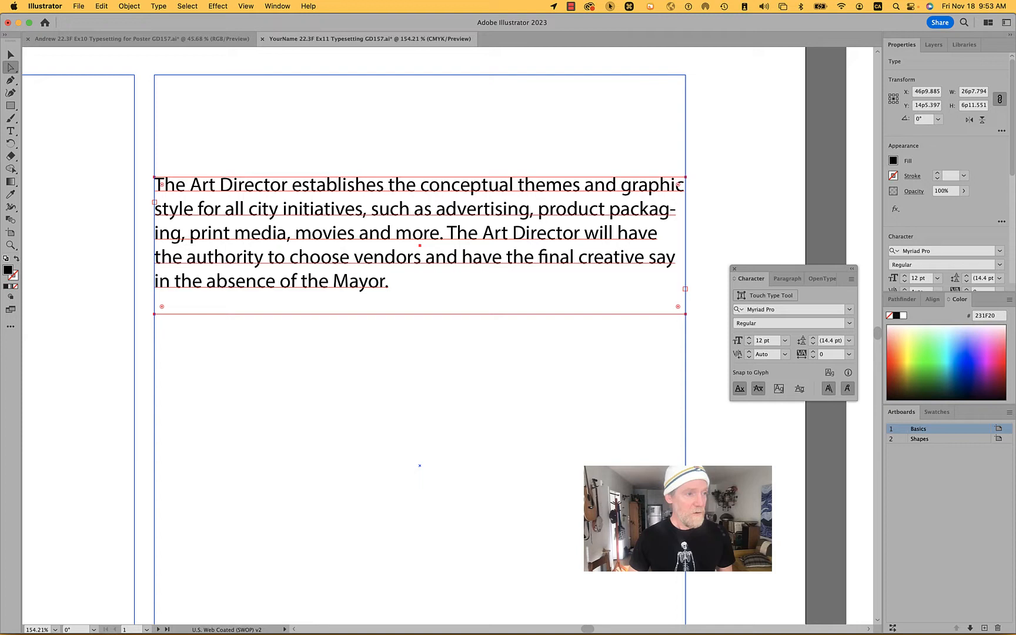
{"action": "left_click_drag", "start_coordinate": [749, 280], "coordinate": [879, 529]}
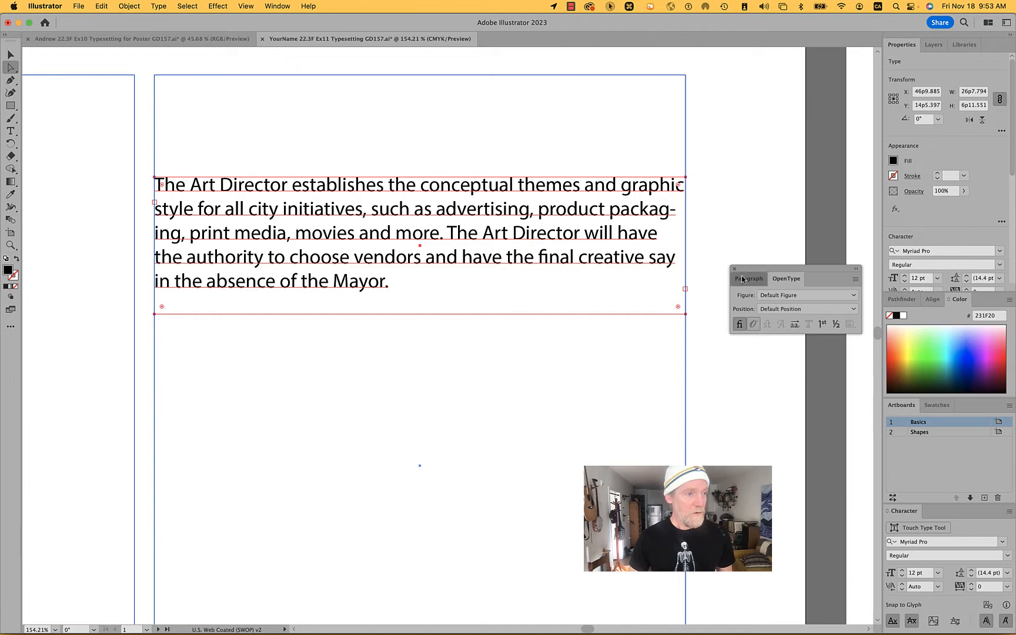
- Group the Paragraph and OpenType panels with the docked Character panel, collapsing the Color panel to make room
{"action": "left_click_drag", "start_coordinate": [742, 280], "coordinate": [928, 517]}
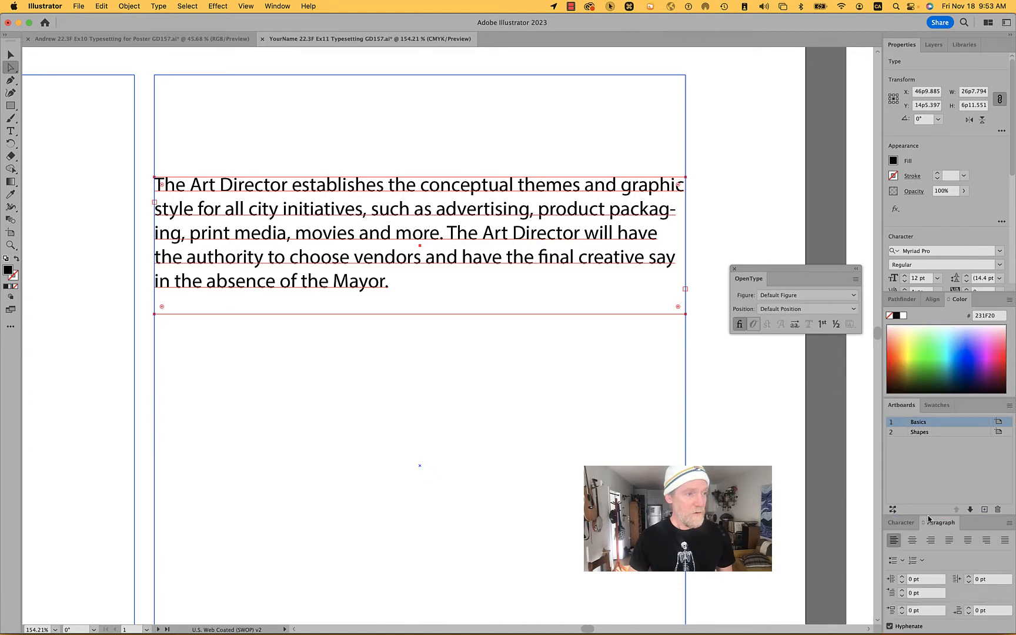
{"action": "left_click", "coordinate": [948, 299]}
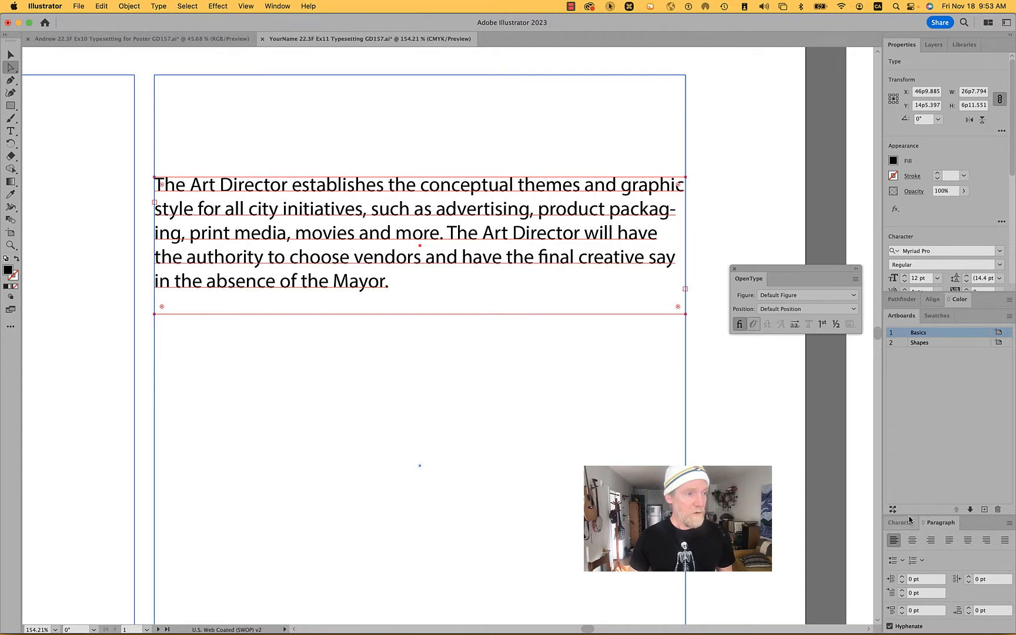
{"action": "left_click_drag", "start_coordinate": [751, 278], "coordinate": [970, 546]}
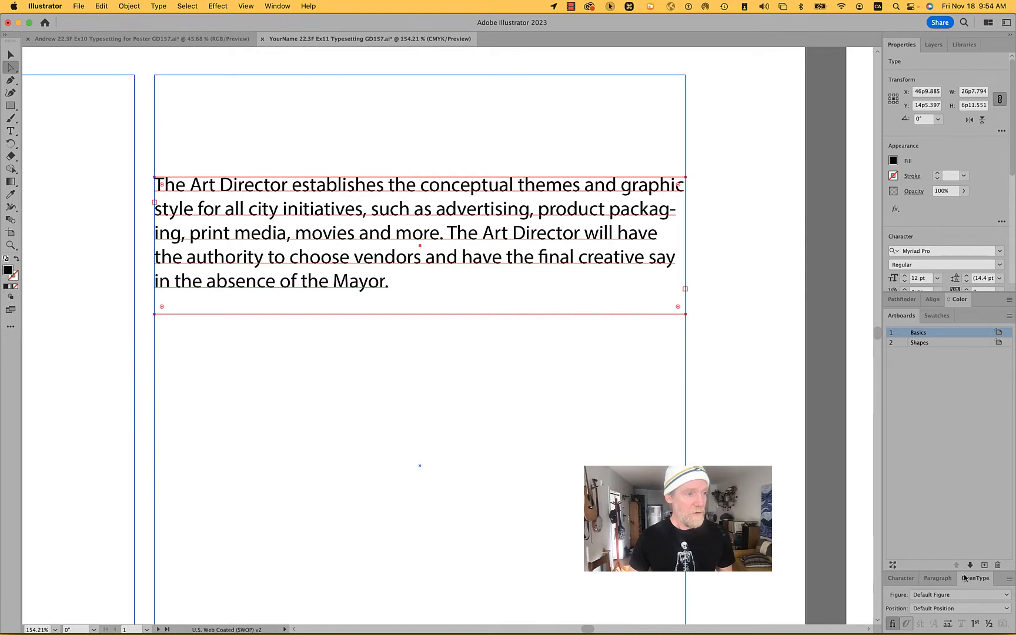
- Check the docked OpenType and Paragraph panels and leave Character in front of the group
{"action": "left_click", "coordinate": [900, 578]}
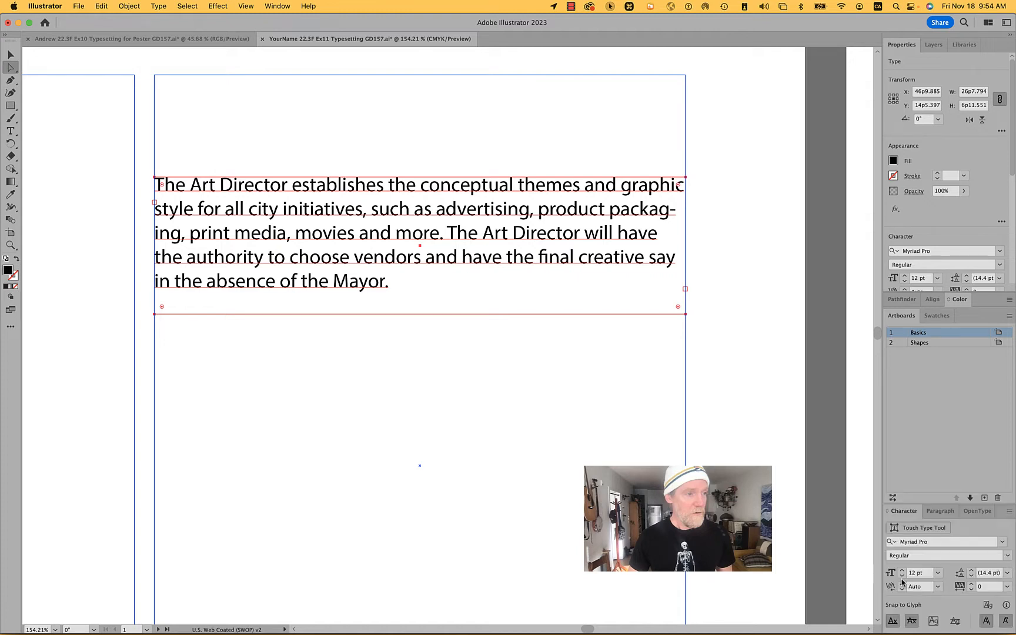
{"action": "left_click", "coordinate": [977, 513]}
{"action": "left_click", "coordinate": [936, 579]}
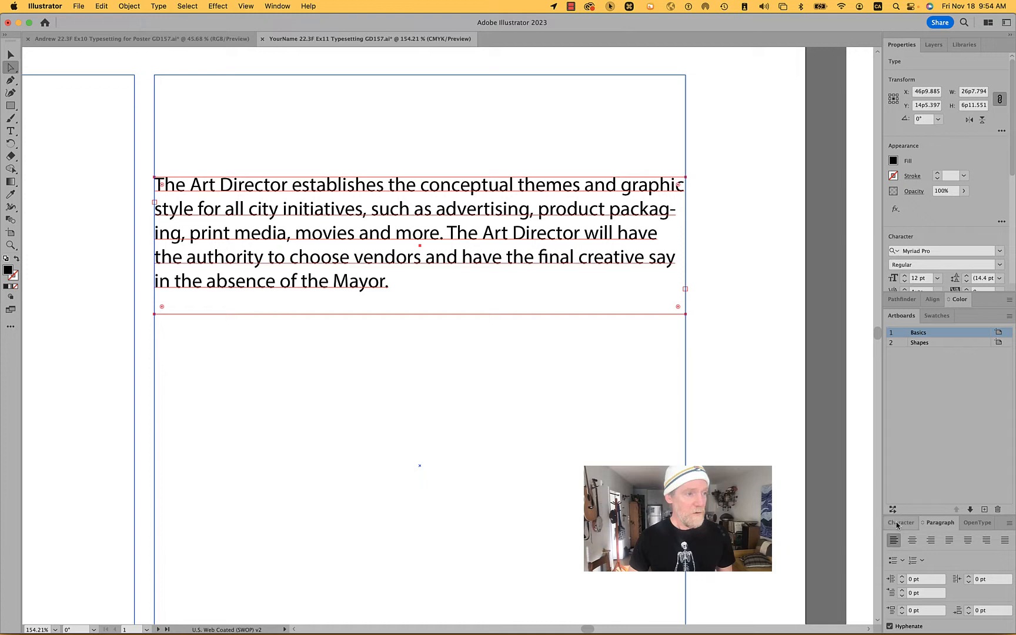
{"action": "left_click", "coordinate": [900, 561]}
- Save the current panel arrangement as a workspace named GD157, overwriting the existing one
{"action": "left_click", "coordinate": [987, 23]}
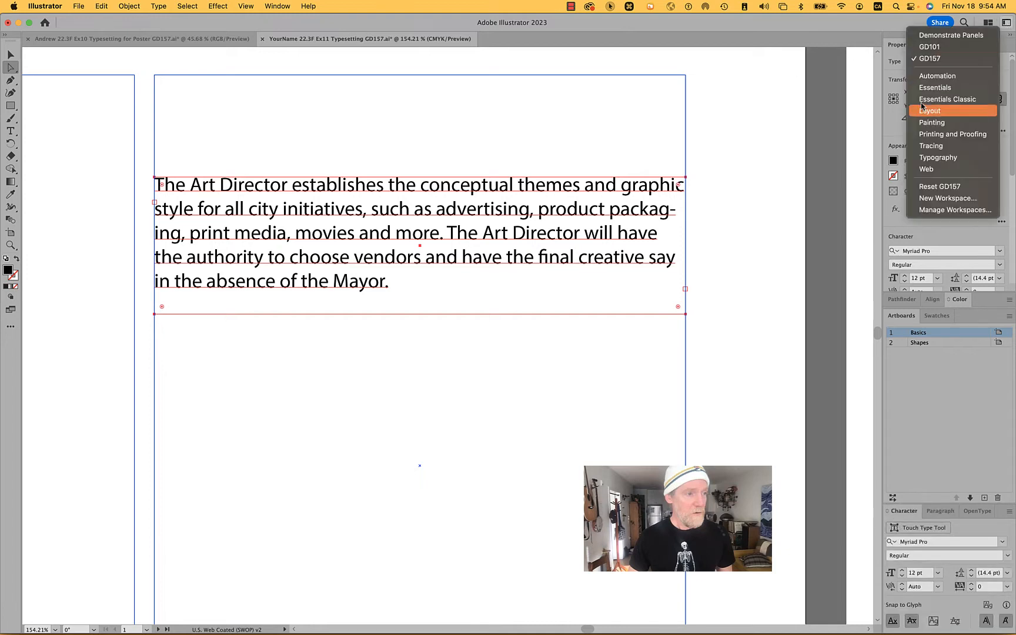
{"action": "left_click", "coordinate": [930, 198]}
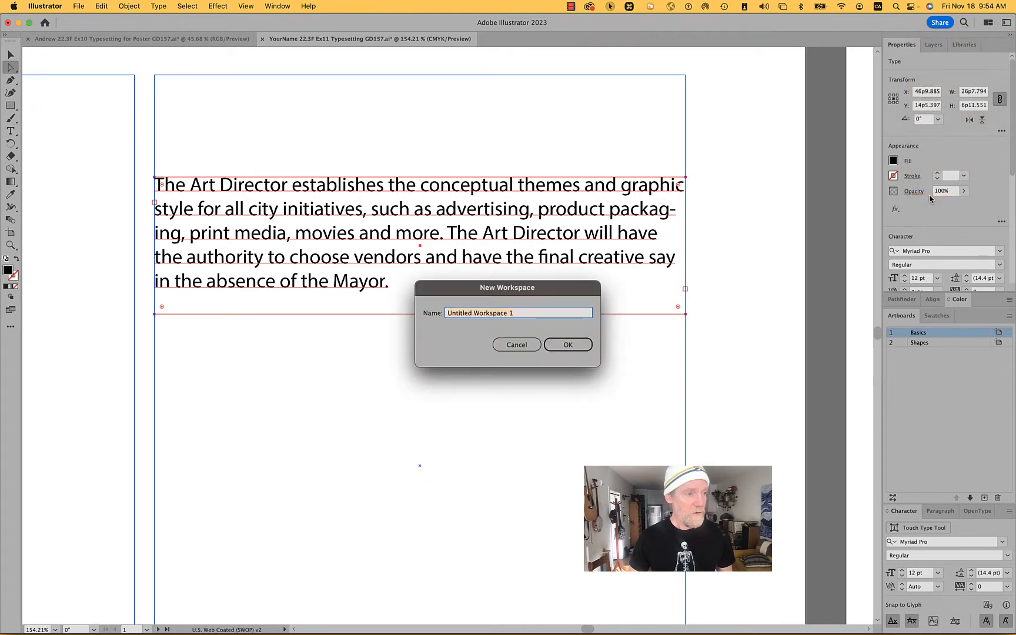
{"action": "type", "text": "GD157"}
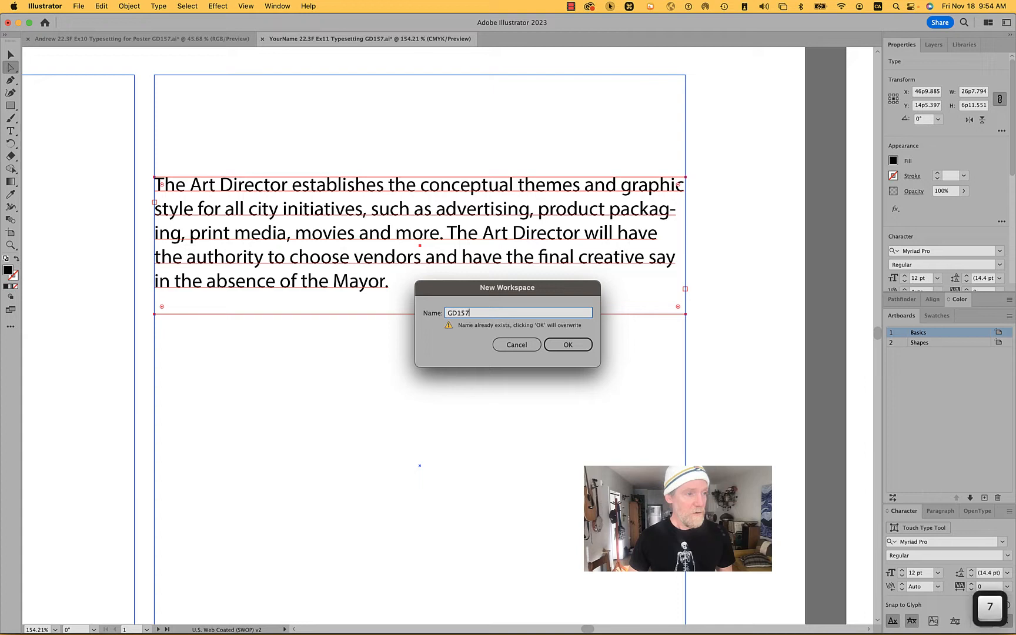
{"action": "key", "text": "Return"}
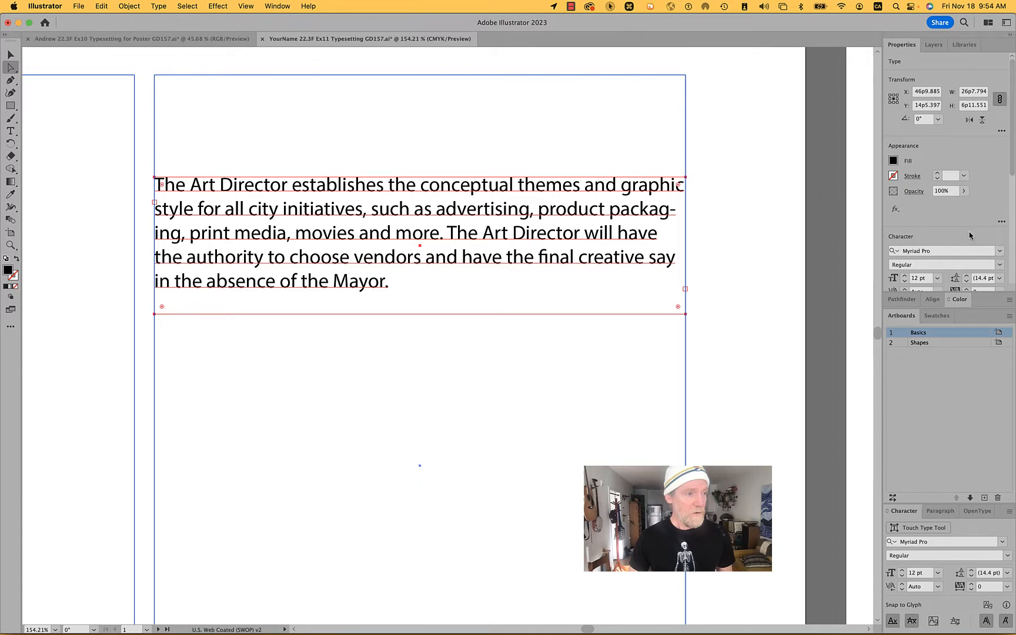
- Set the Art Director paragraph's font to Alwyn New Rounded Regular
{"action": "scroll", "coordinate": [969, 235], "scroll_direction": "down", "scroll_amount": 5}
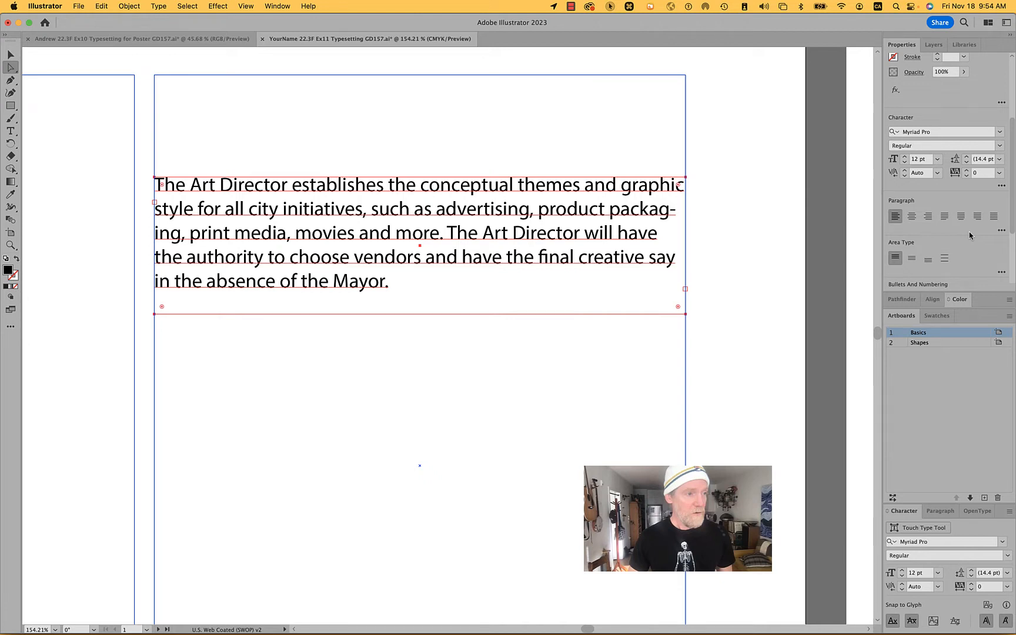
{"action": "left_click", "coordinate": [999, 132]}
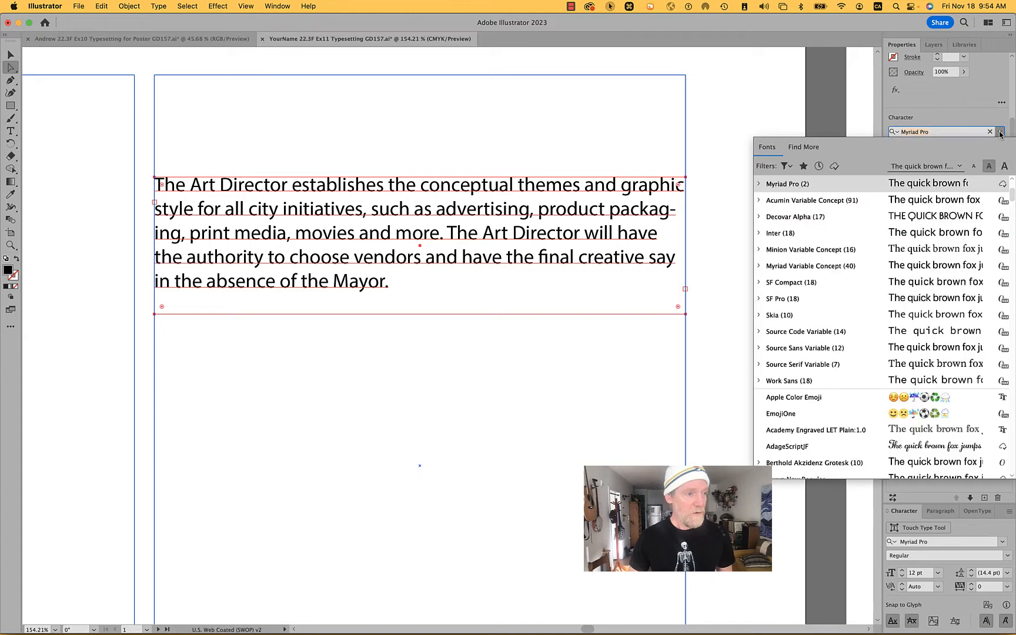
{"action": "type", "text": "li"}
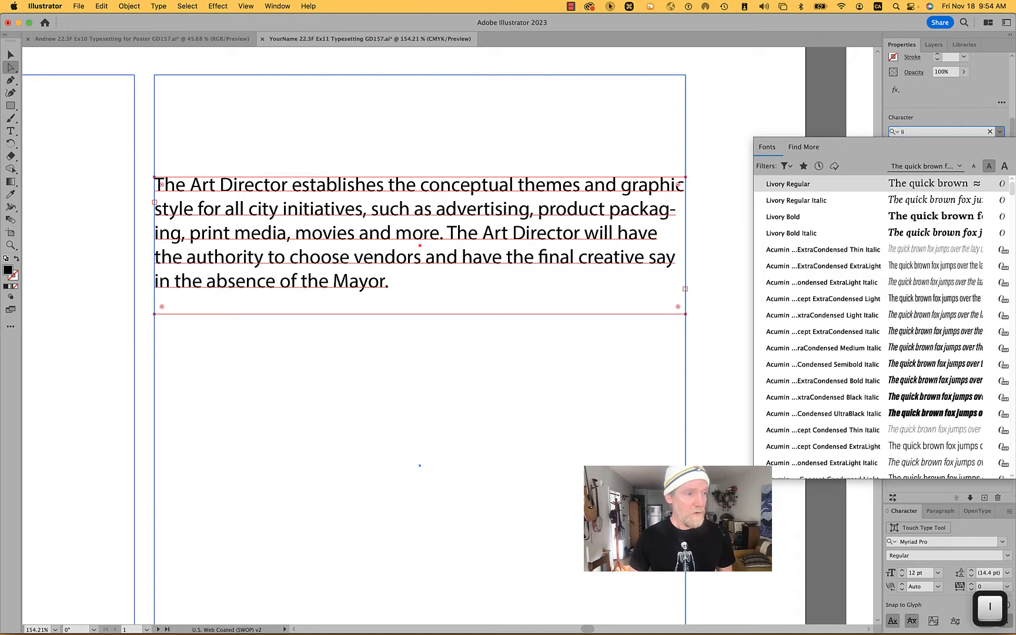
{"action": "key", "text": "BackSpace"}
{"action": "key", "text": "BackSpace"}
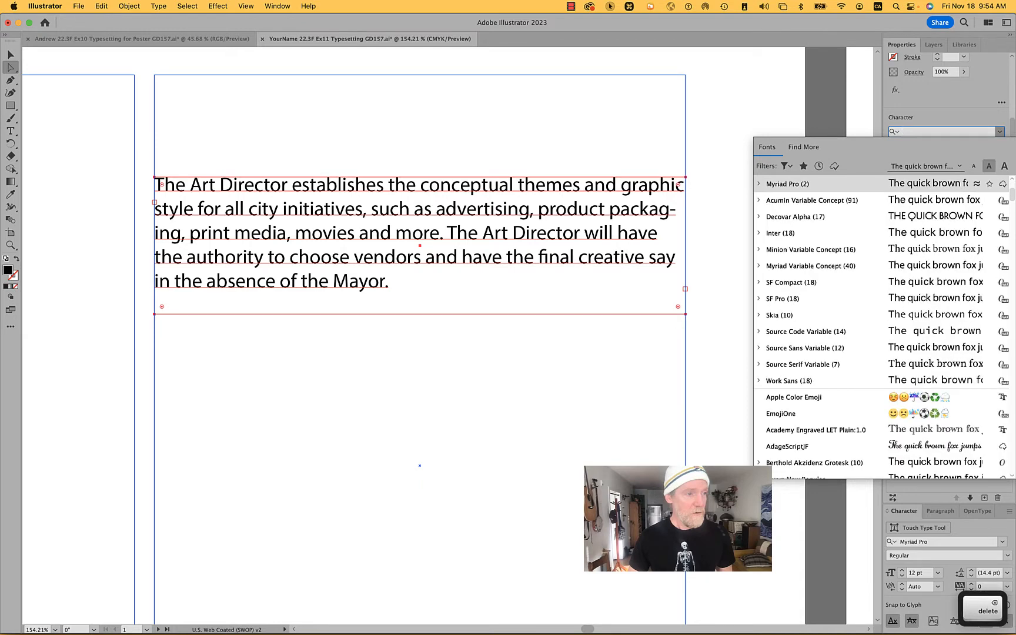
{"action": "type", "text": "l"}
{"action": "key", "text": "BackSpace"}
{"action": "type", "text": "a"}
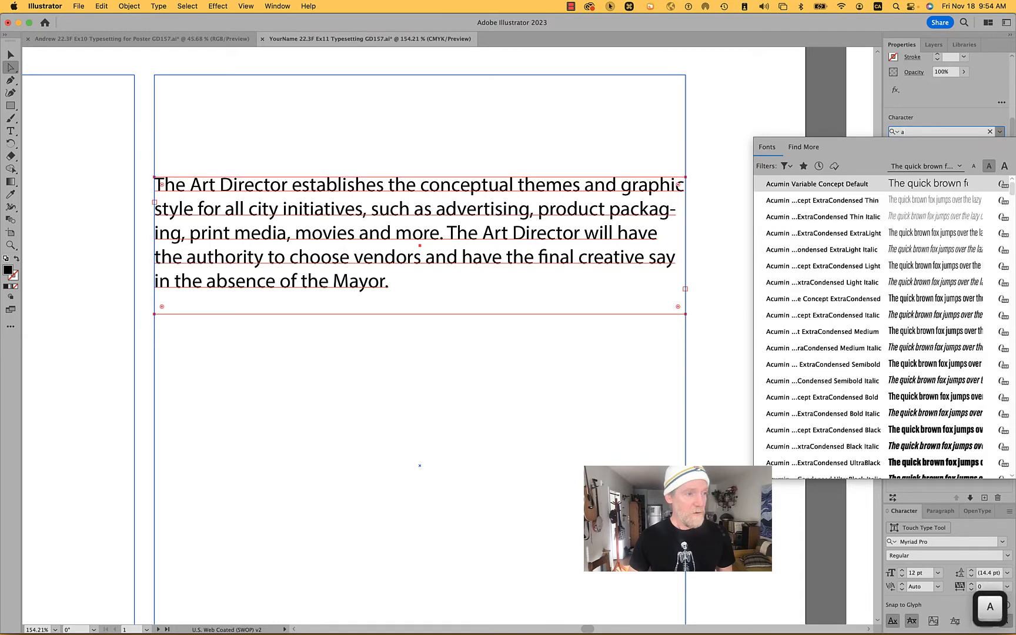
{"action": "type", "text": "lwyn"}
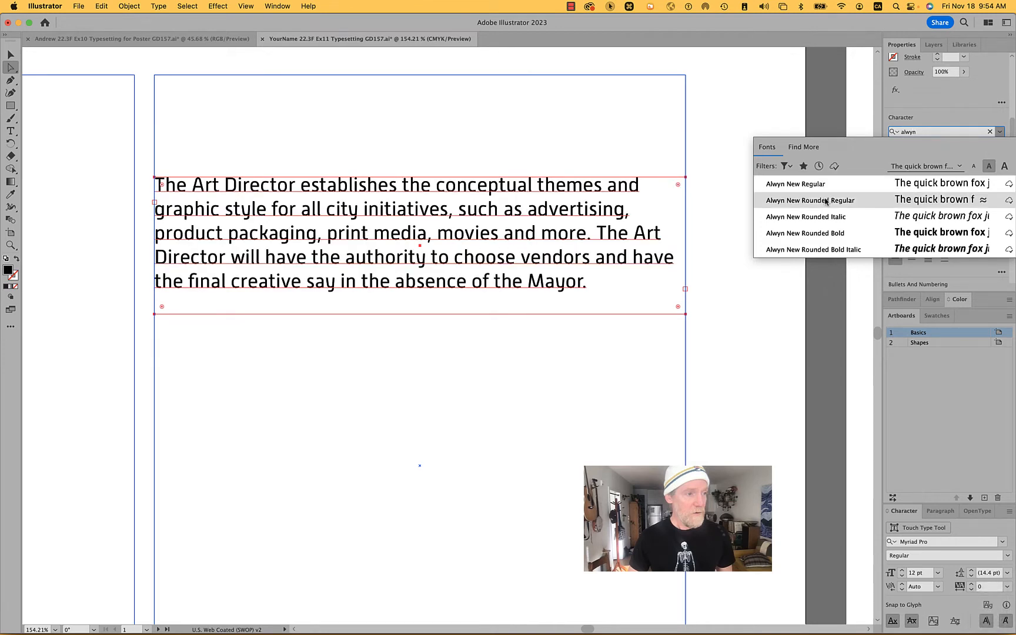
{"action": "left_click", "coordinate": [826, 201]}
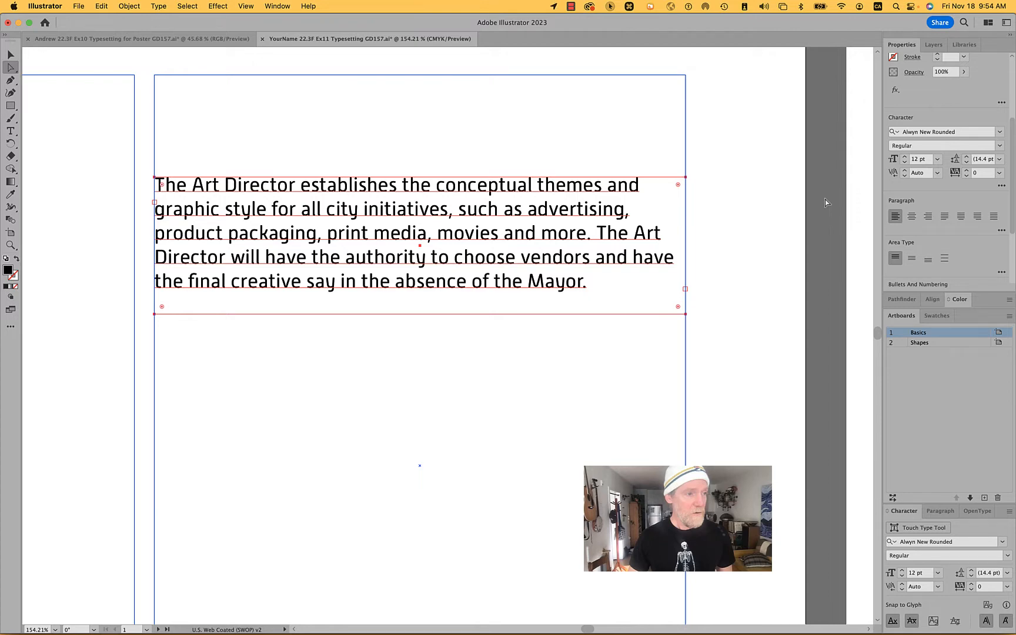
- Examine the paragraph's rounded letterforms at close range and deselect the text
{"action": "scroll", "coordinate": [308, 186], "scroll_direction": "up", "scroll_amount": 1}
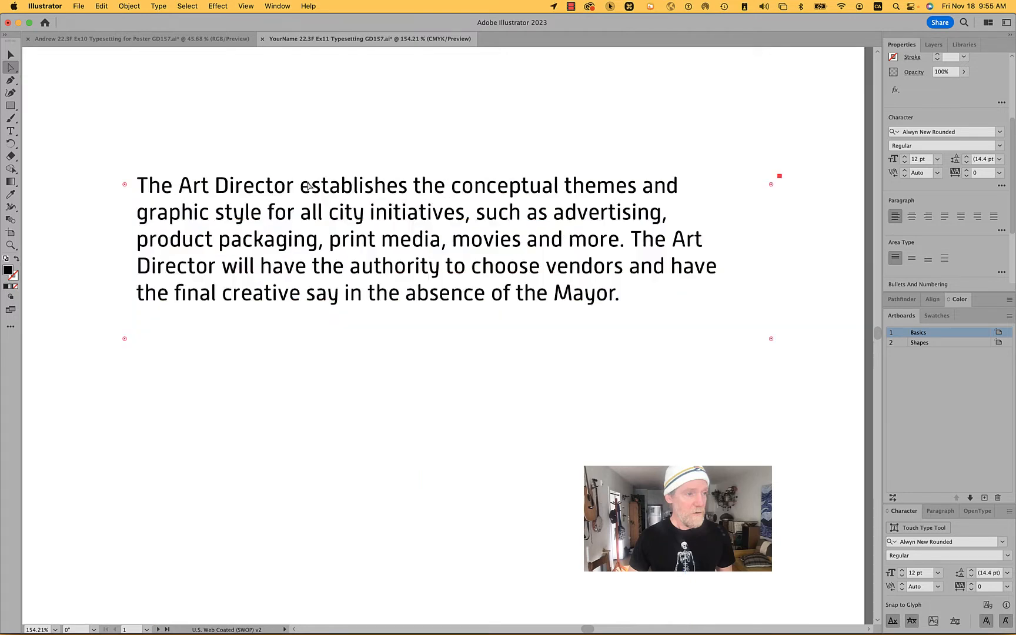
{"action": "scroll", "coordinate": [308, 186], "scroll_direction": "up", "scroll_amount": 10}
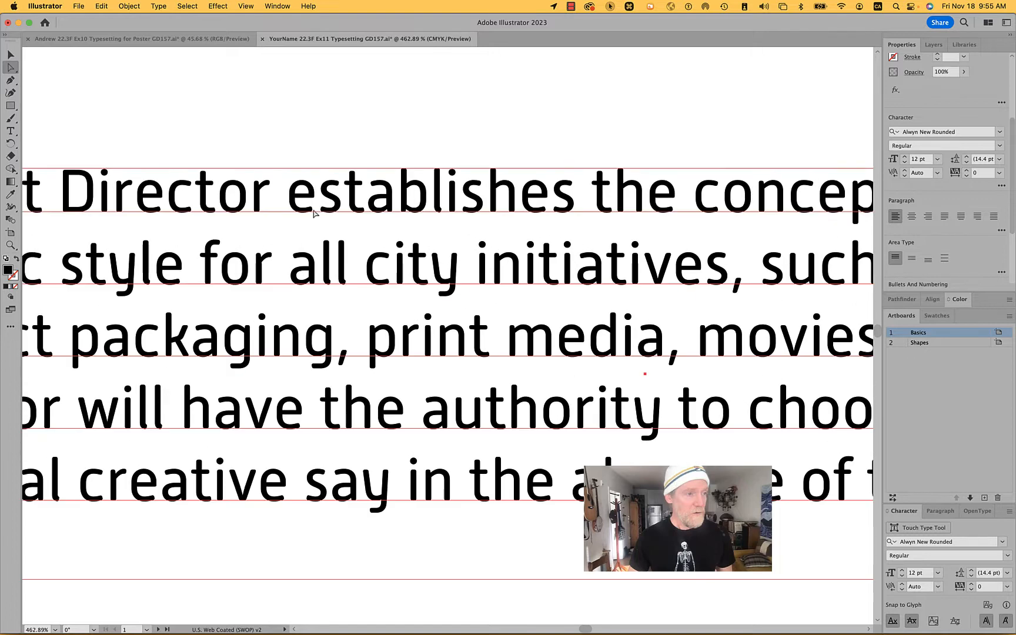
{"action": "scroll", "coordinate": [313, 213], "scroll_direction": "up", "scroll_amount": 10}
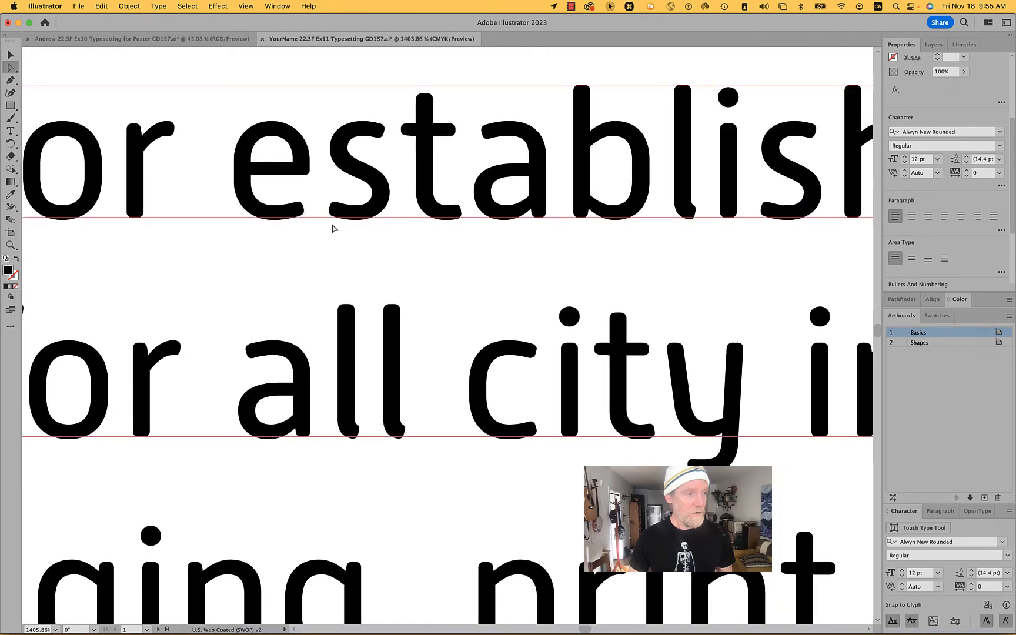
{"action": "scroll", "coordinate": [333, 228], "scroll_direction": "down", "scroll_amount": 10}
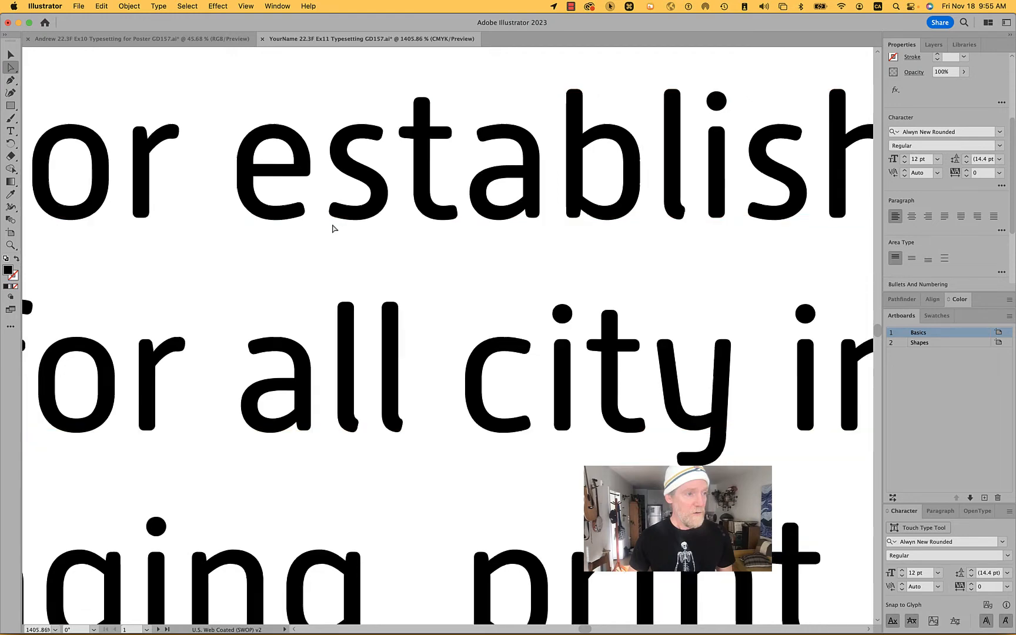
{"action": "scroll", "coordinate": [332, 228], "scroll_direction": "down", "scroll_amount": 2}
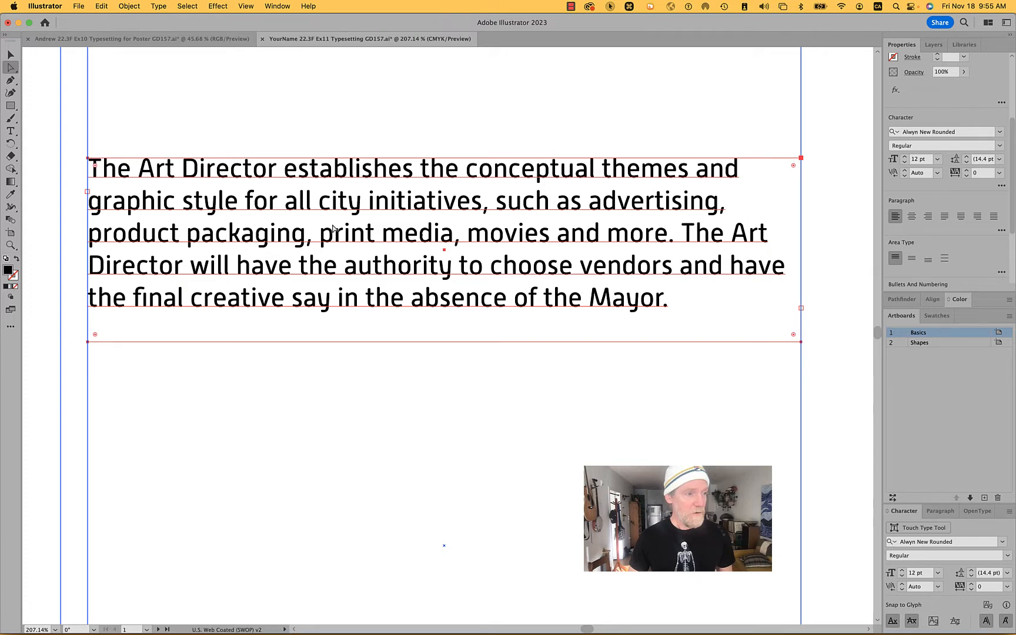
{"action": "left_click", "coordinate": [793, 383]}
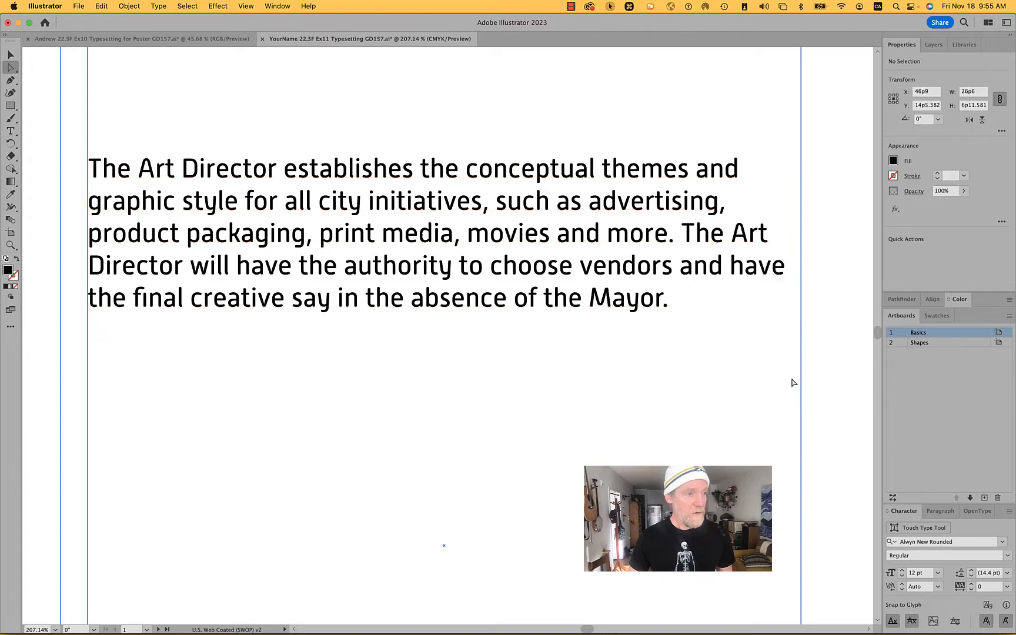
- Reselect the paragraph and browse the additional Adobe Fonts offered for activation
{"action": "left_click", "coordinate": [700, 240]}
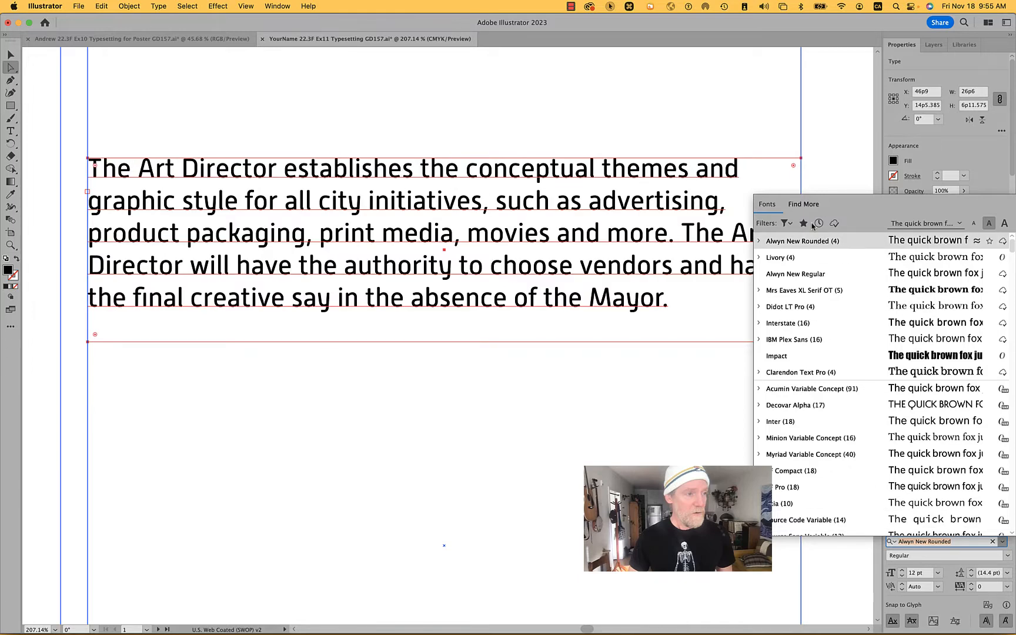
{"action": "left_click", "coordinate": [805, 204]}
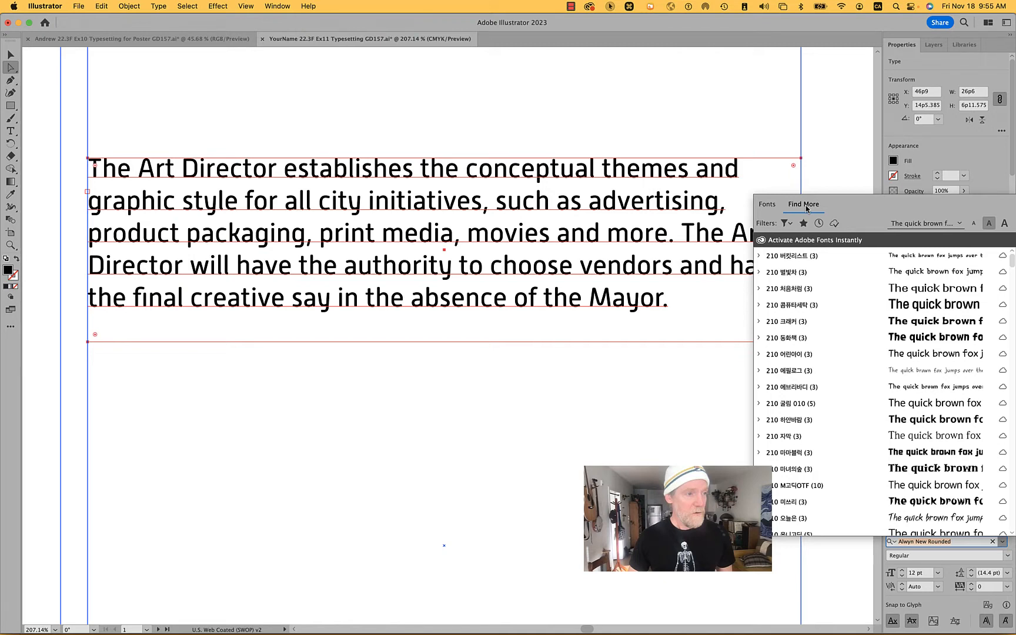
{"action": "left_click", "coordinate": [970, 175]}
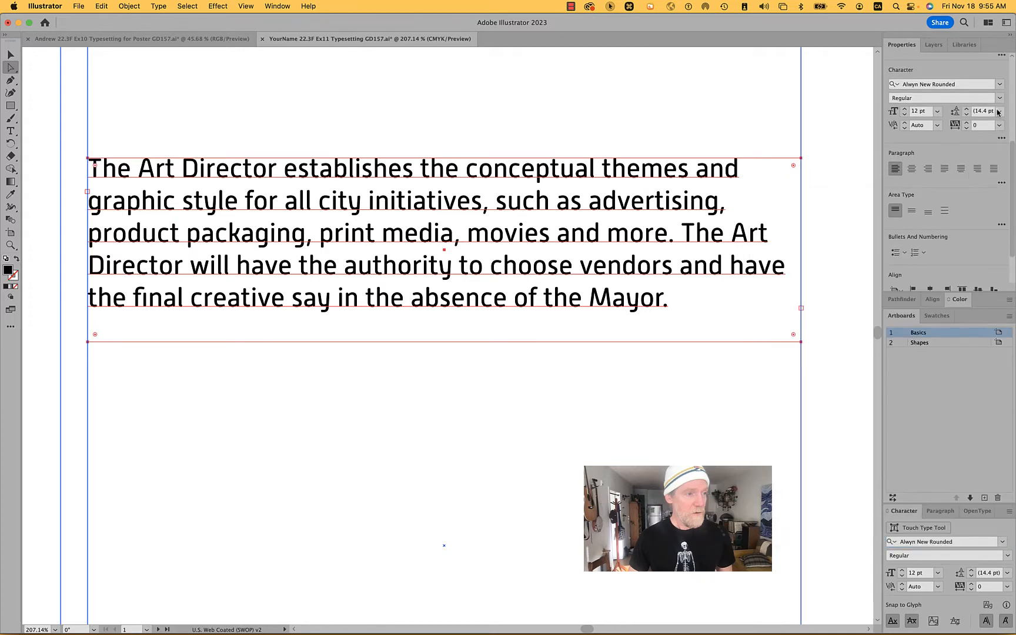
{"action": "left_click", "coordinate": [999, 84]}
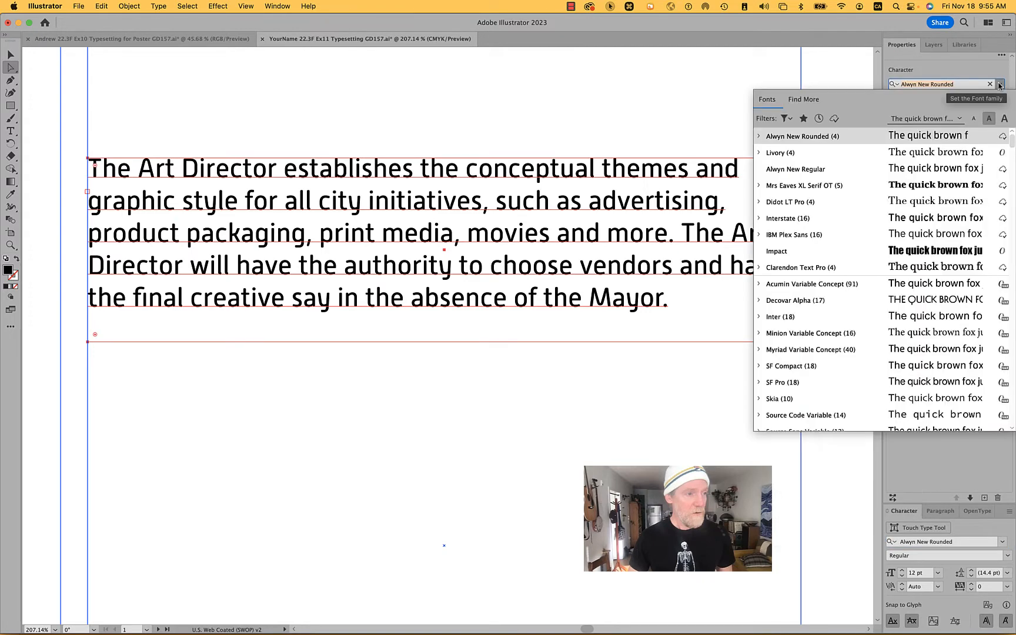
{"action": "left_click", "coordinate": [803, 99]}
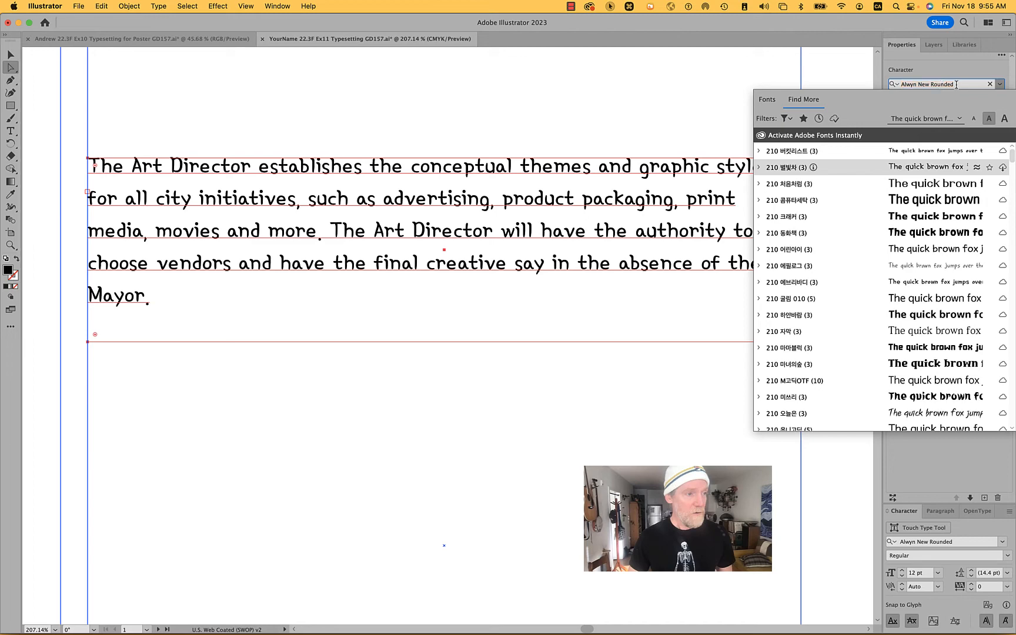
- Search the additional Adobe Fonts for Alwyn
{"action": "key", "text": "BackSpace"}
{"action": "key", "text": "BackSpace"}
{"action": "key", "text": "BackSpace"}
{"action": "key", "text": "BackSpace"}
{"action": "key", "text": "BackSpace"}
{"action": "key", "text": "BackSpace"}
{"action": "key", "text": "BackSpace"}
{"action": "key", "text": "BackSpace"}
{"action": "key", "text": "BackSpace"}
{"action": "key", "text": "BackSpace"}
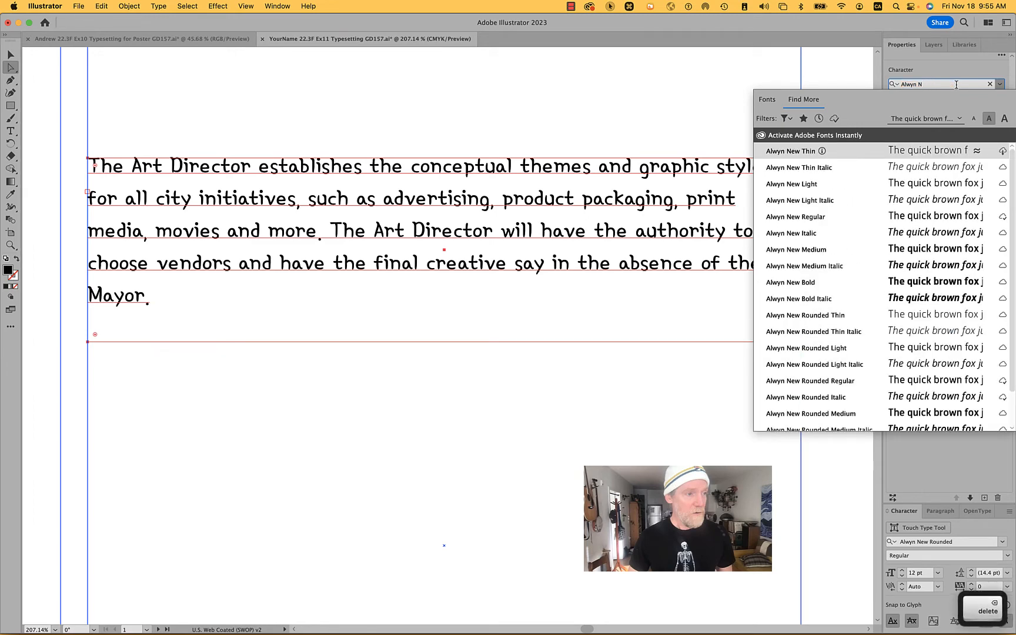
{"action": "key", "text": "BackSpace"}
{"action": "key", "text": "BackSpace"}
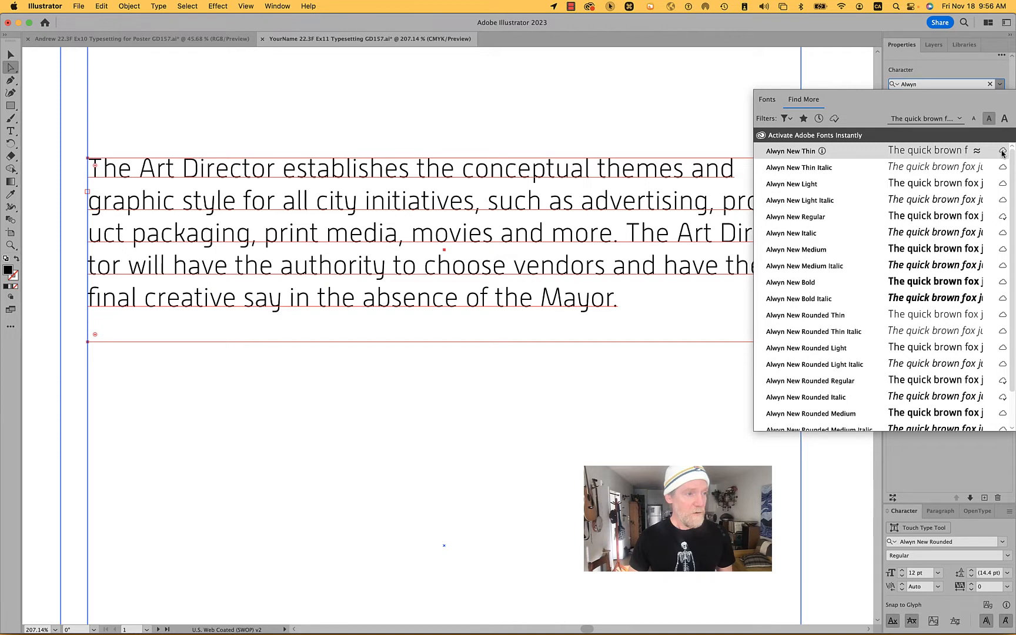
- Compare the activated Alwyn fonts with the ones available to activate, leaving the paragraph's font unchanged
{"action": "left_click", "coordinate": [766, 100]}
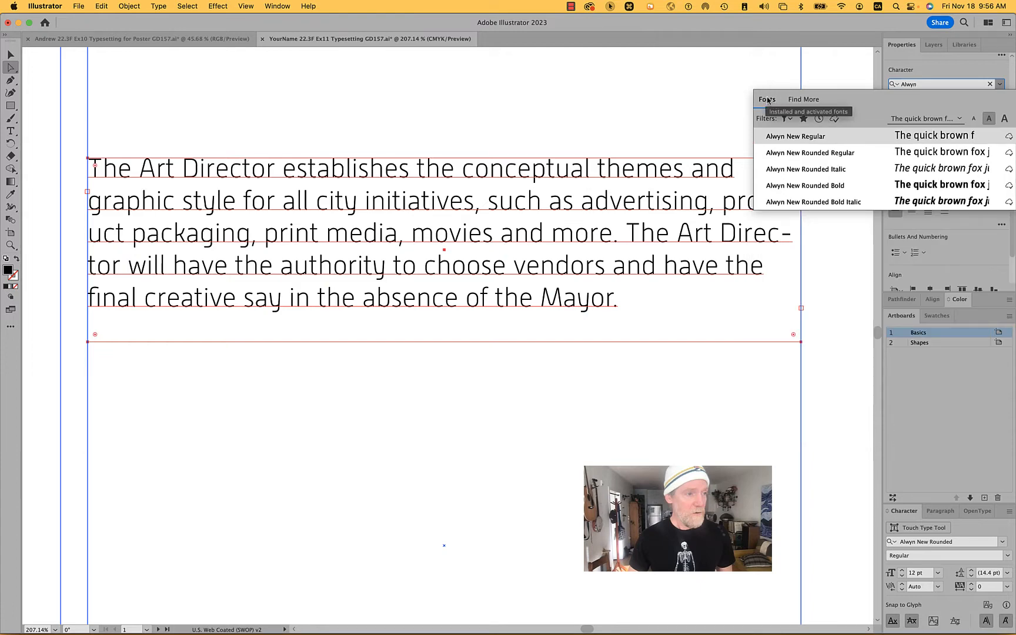
{"action": "left_click", "coordinate": [803, 99]}
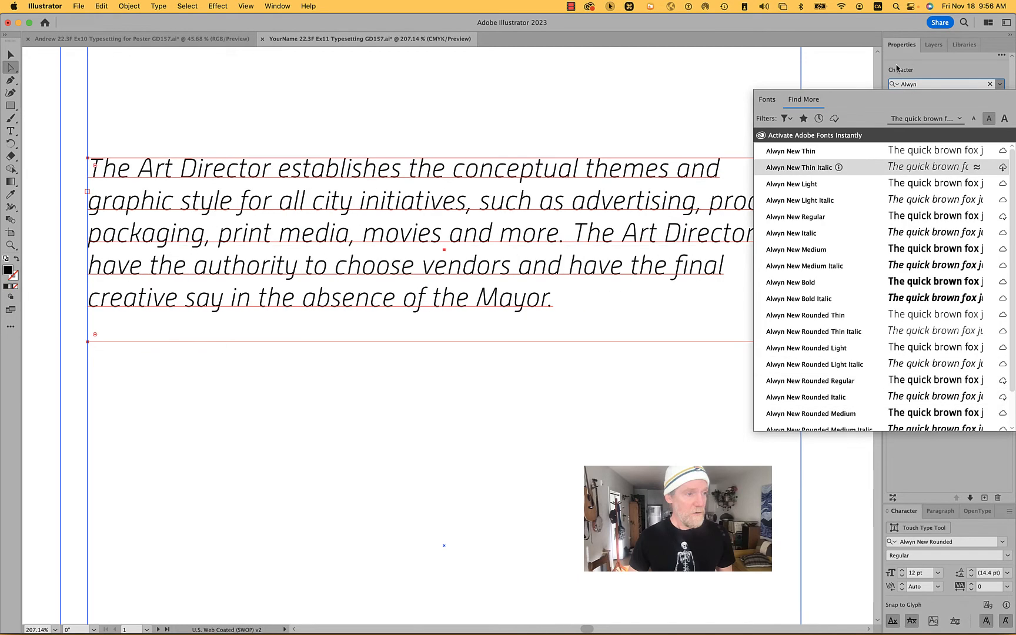
{"action": "left_click", "coordinate": [930, 69]}
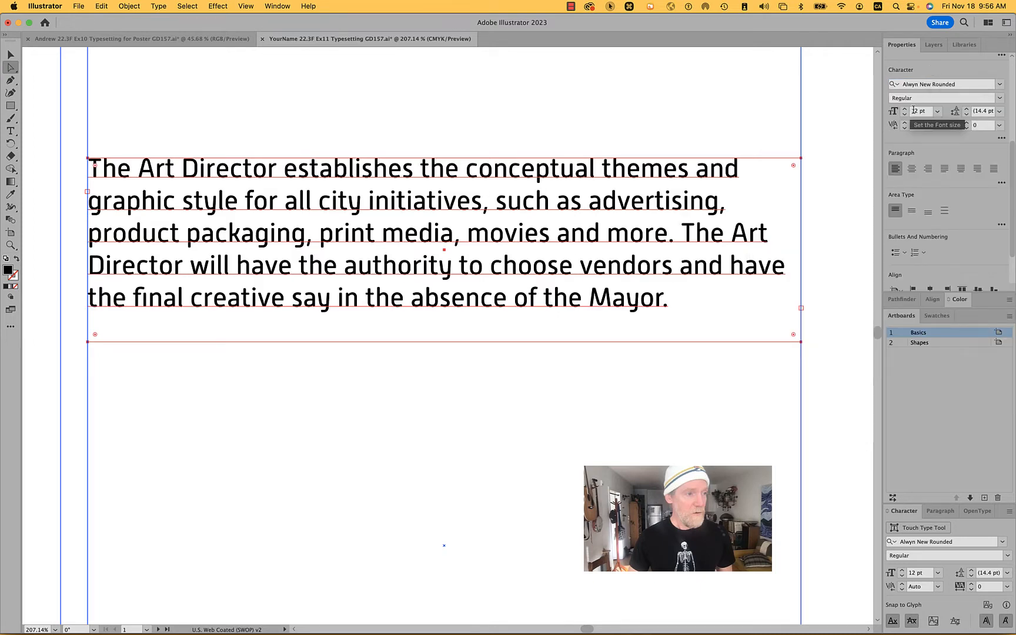
- Review the installed font families and the styles of Alwyn New Rounded, keeping the paragraph in Regular
{"action": "left_click", "coordinate": [1000, 85]}
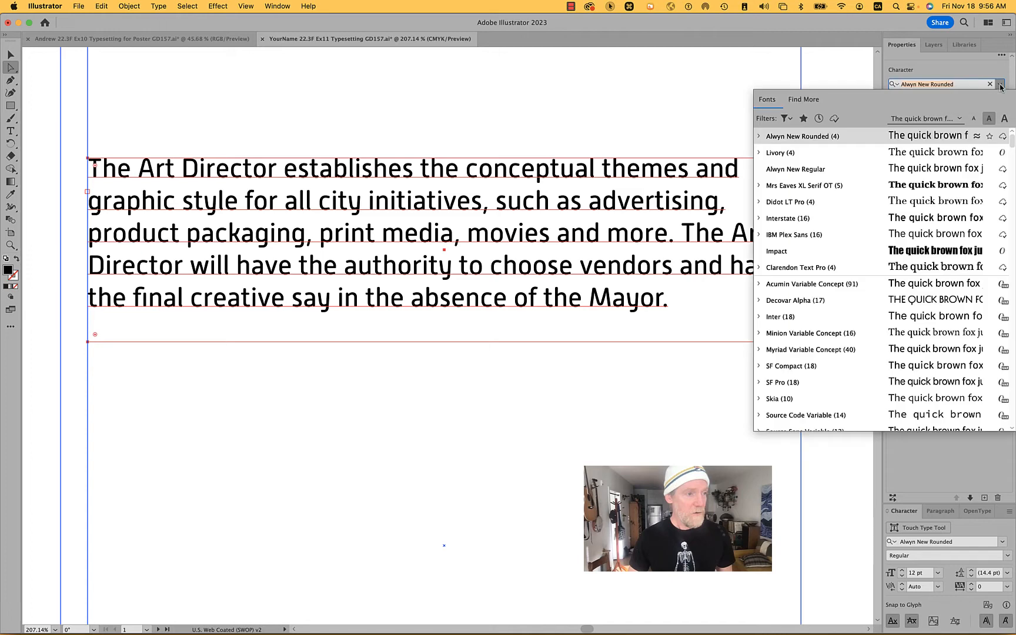
{"action": "left_click", "coordinate": [1001, 86]}
{"action": "left_click", "coordinate": [999, 99]}
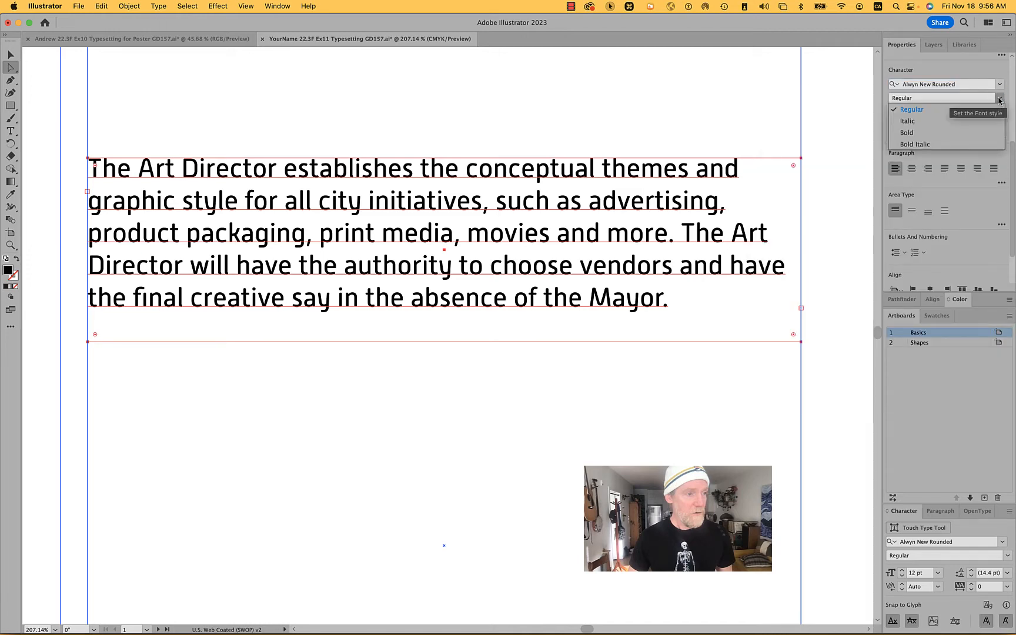
{"action": "left_click", "coordinate": [999, 100]}
{"action": "left_click", "coordinate": [999, 100]}
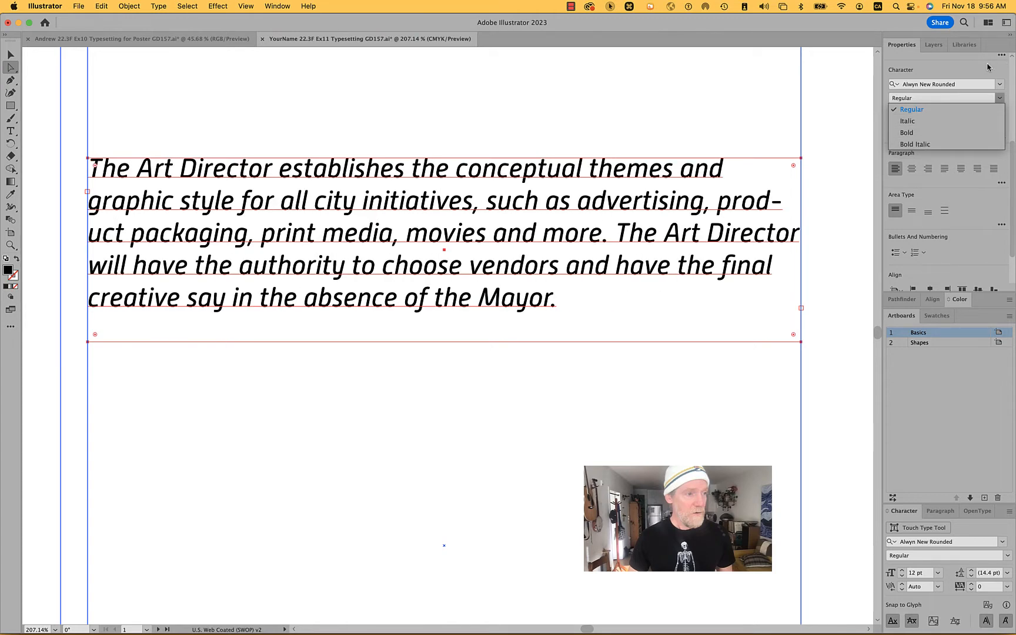
{"action": "left_click", "coordinate": [1001, 98]}
{"action": "left_click", "coordinate": [1000, 84]}
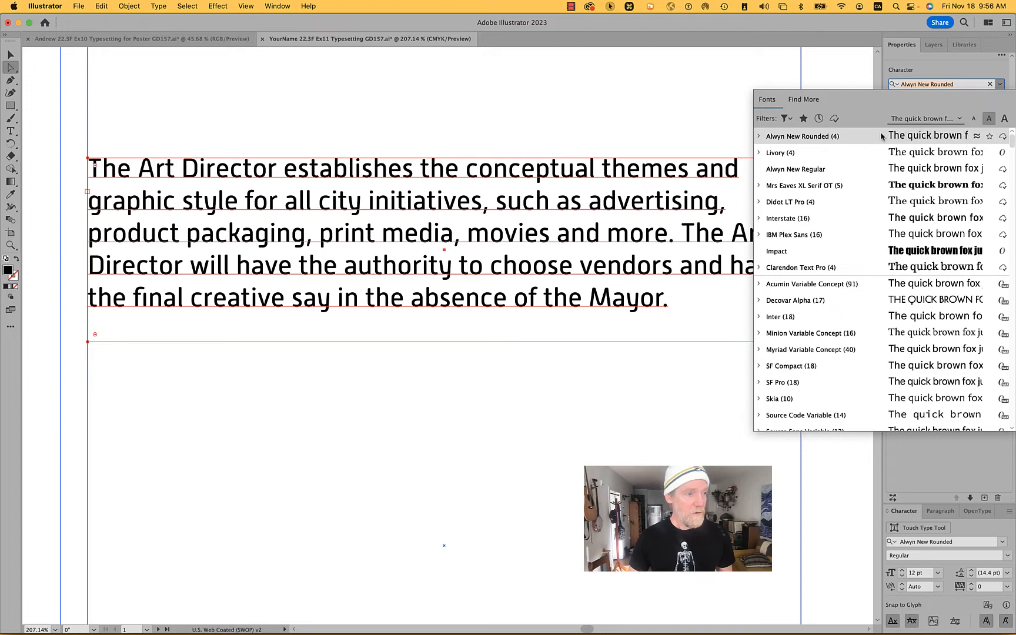
{"action": "left_click", "coordinate": [928, 64]}
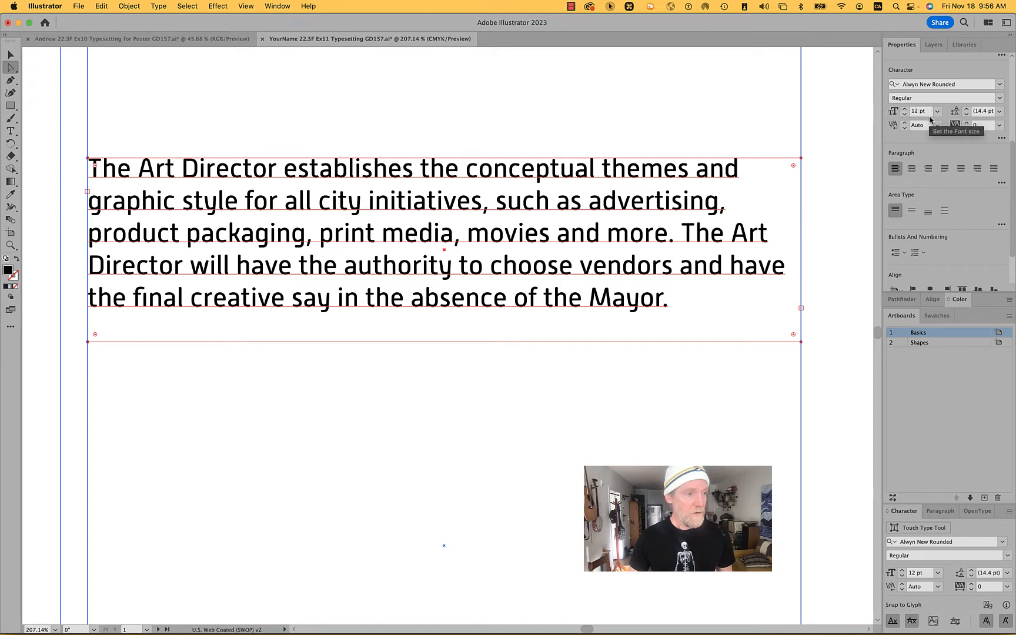
- Try a calculated leading of 12*1.2 on the paragraph and return the leading to Auto
{"action": "left_click", "coordinate": [1000, 111]}
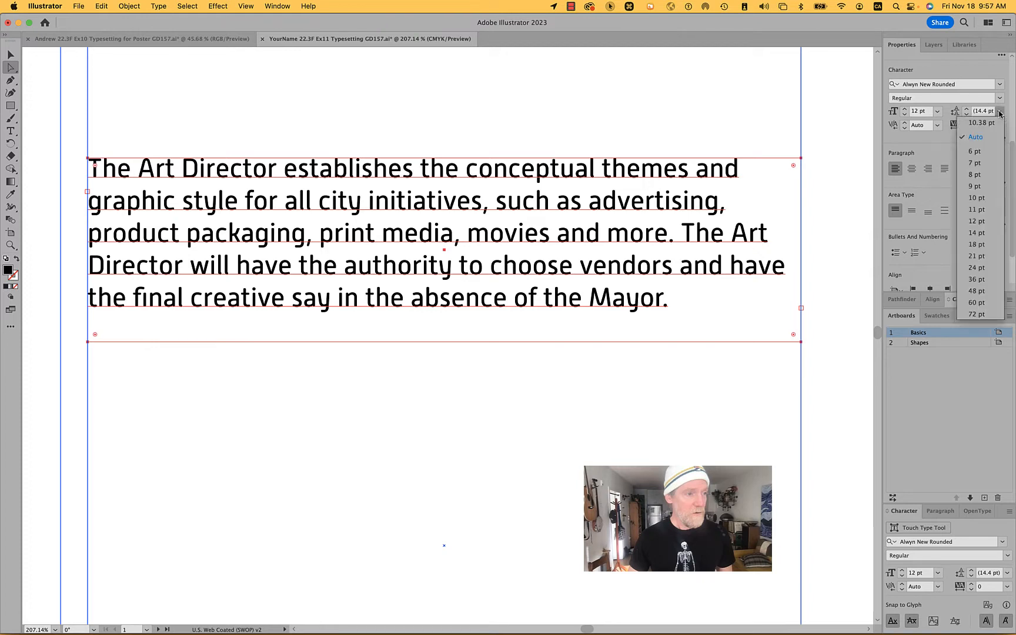
{"action": "left_click", "coordinate": [972, 139]}
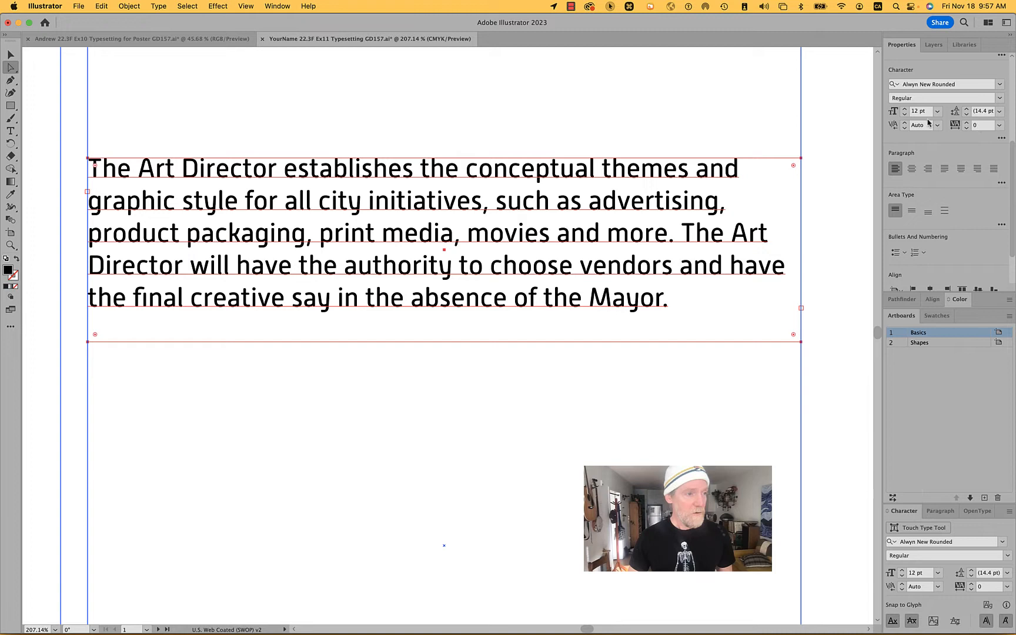
{"action": "left_click", "coordinate": [977, 111]}
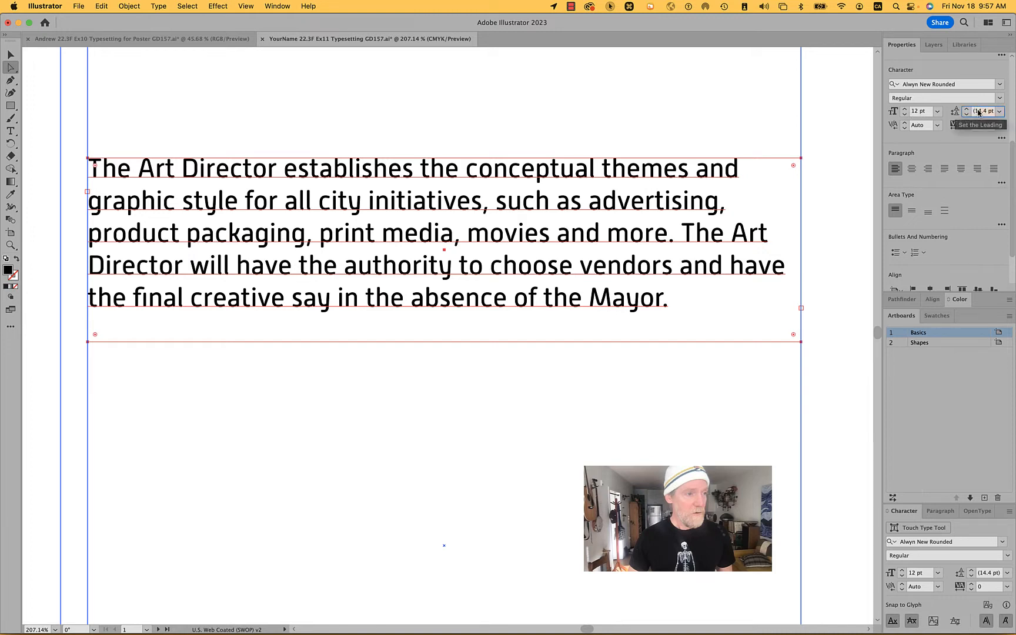
{"action": "type", "text": "12"}
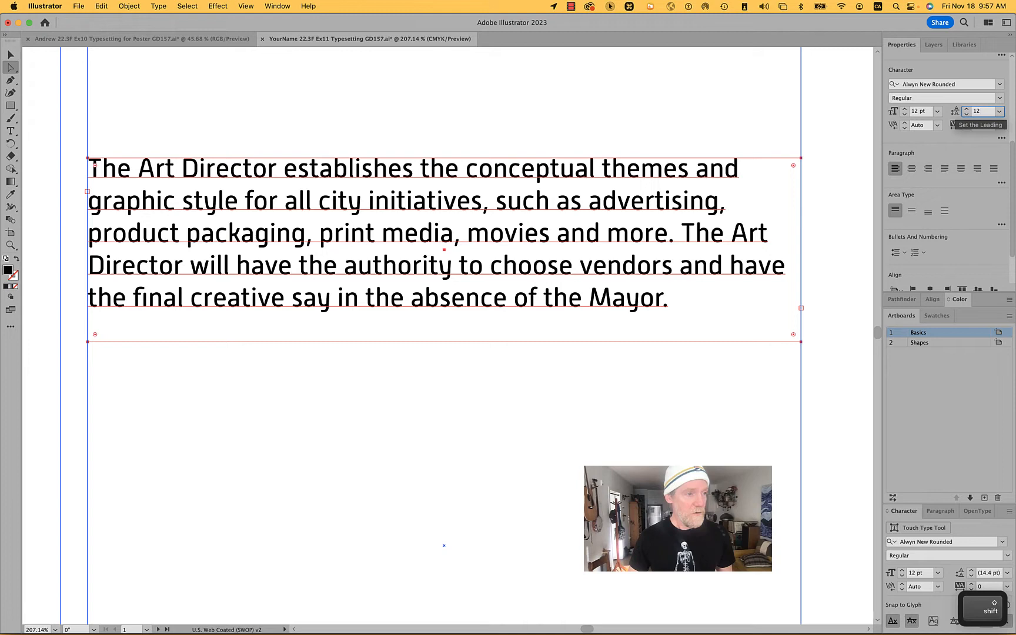
{"action": "type", "text": "*1.2"}
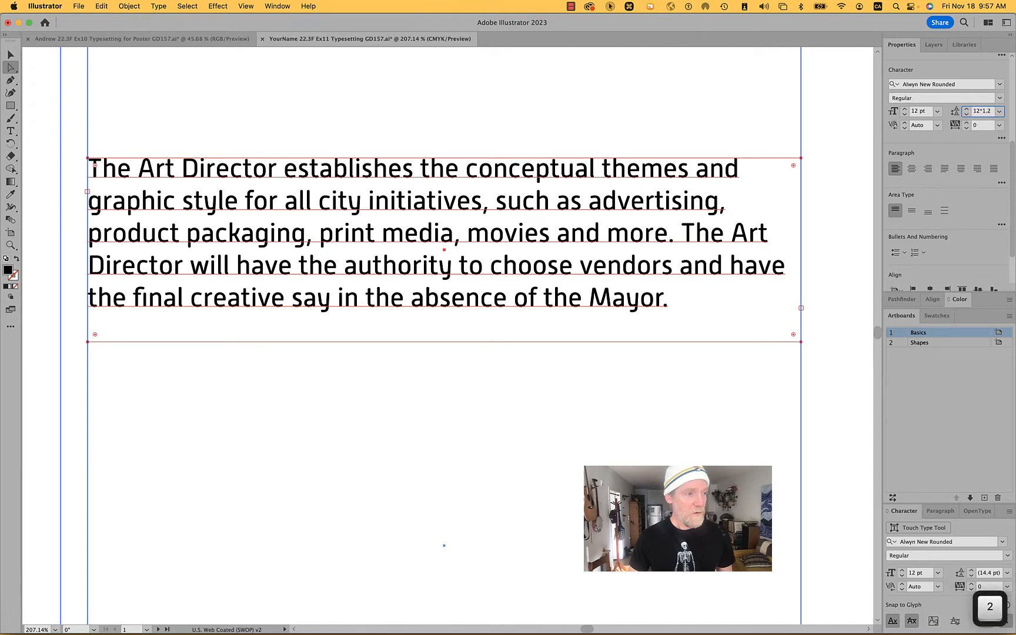
{"action": "key", "text": "Return"}
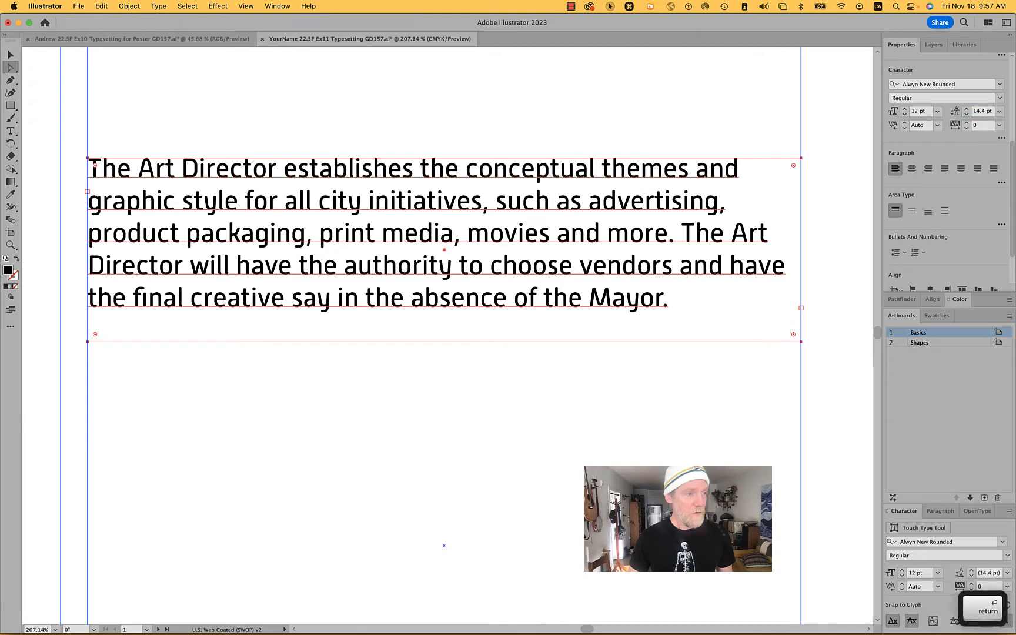
{"action": "left_click", "coordinate": [998, 111]}
{"action": "left_click", "coordinate": [985, 137]}
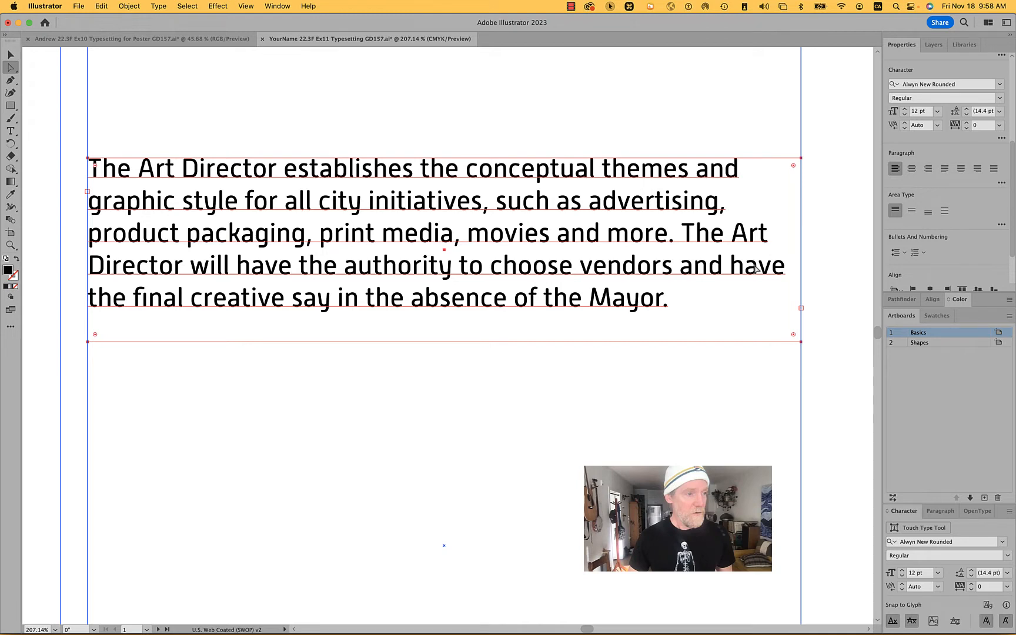
- Deselect the paragraph and set the document zoom to 100%
{"action": "left_click", "coordinate": [525, 139]}
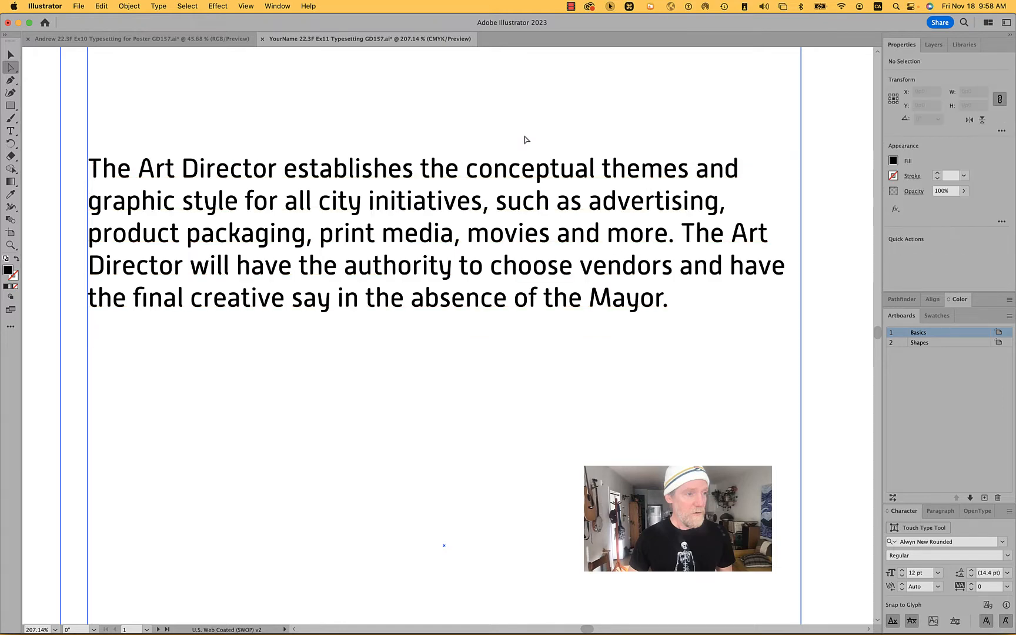
{"action": "scroll", "coordinate": [553, 356], "scroll_direction": "down", "scroll_amount": 5}
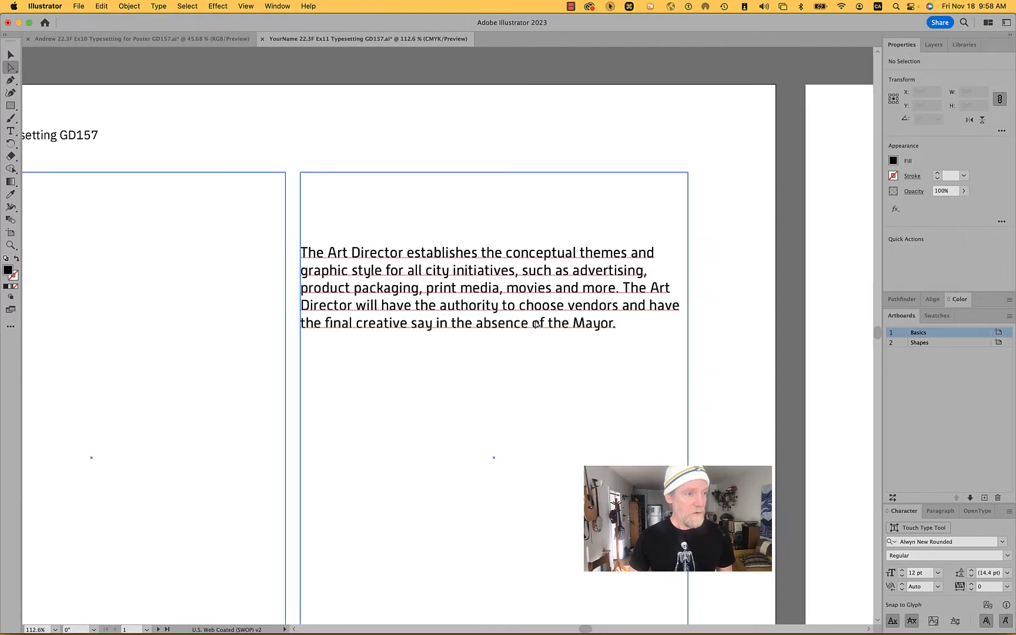
{"action": "key", "text": "super+0"}
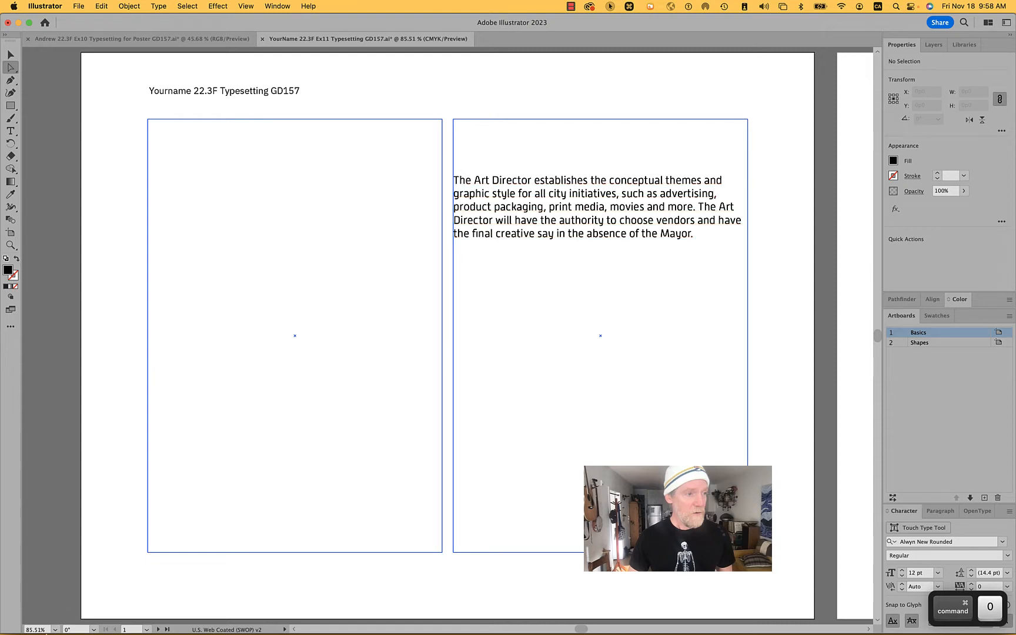
{"action": "left_click", "coordinate": [35, 630]}
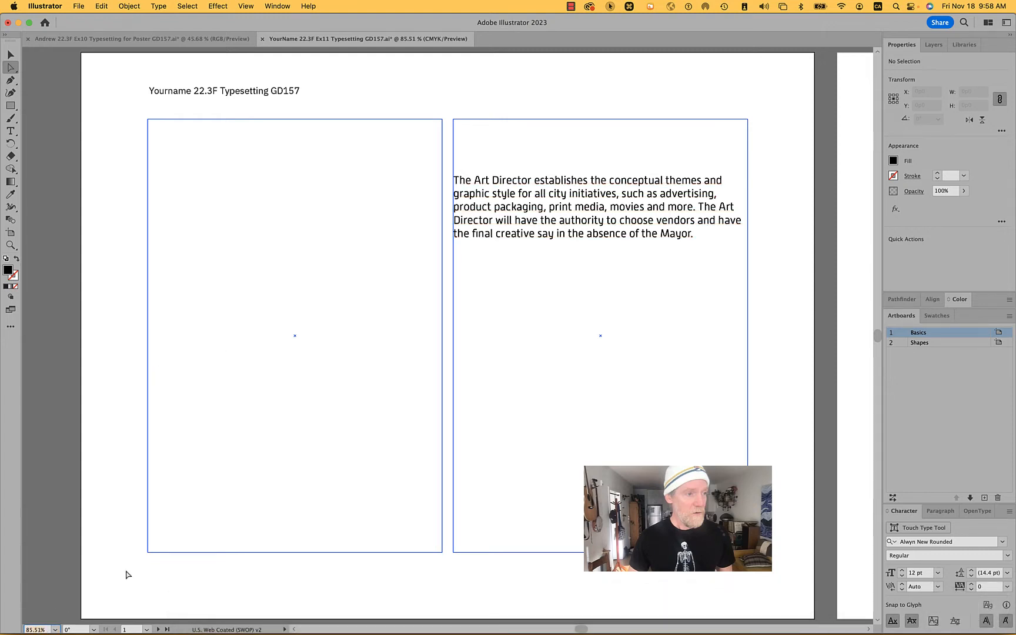
{"action": "type", "text": "100"}
{"action": "key", "text": "Tab"}
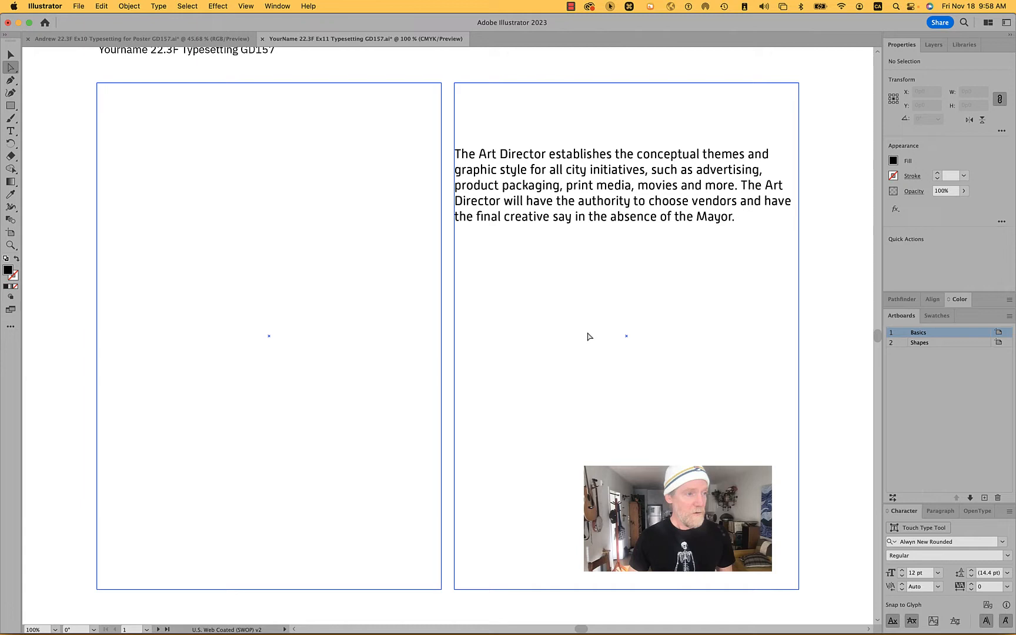
- Duplicate the Art Director paragraph three times straight down the right column, with equal gaps between the copies
{"action": "left_click", "coordinate": [622, 194]}
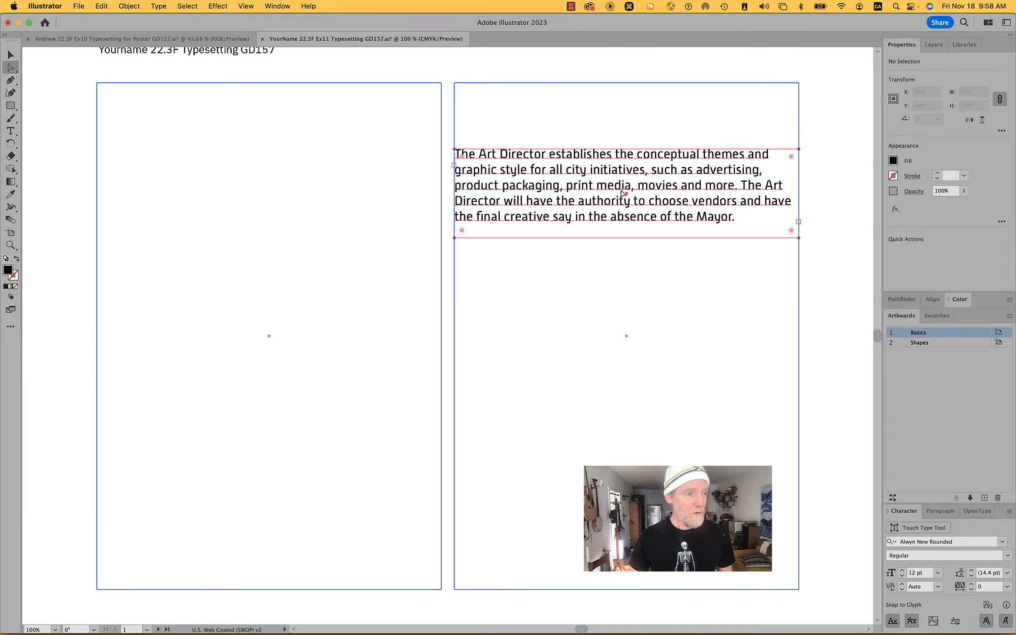
{"action": "left_click_drag", "start_coordinate": [622, 194], "coordinate": [627, 502]}
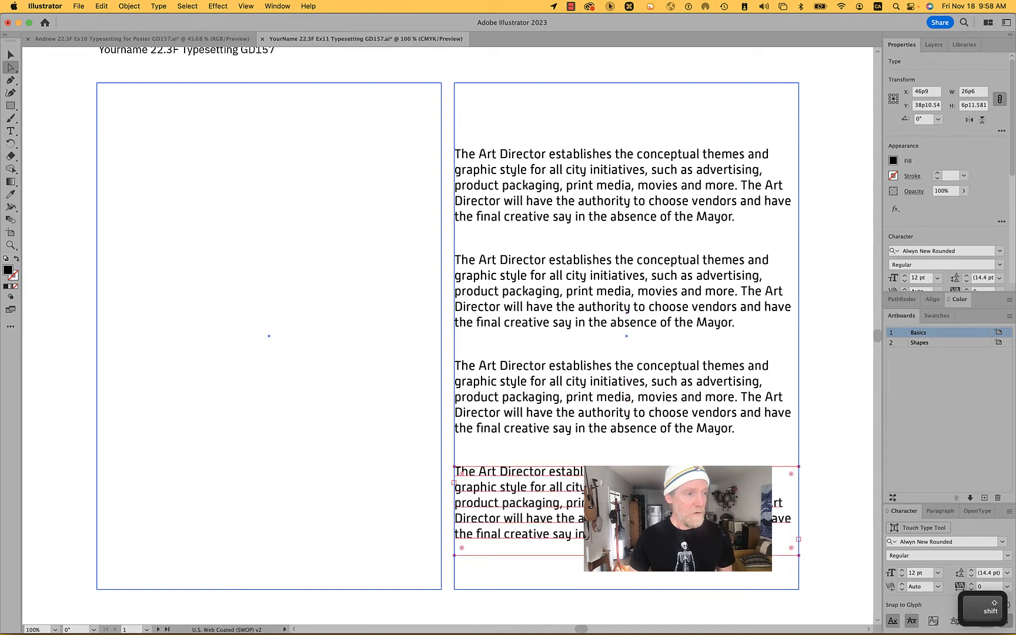
- Lock the column guides so they are not picked up when selecting the paragraphs
{"action": "left_click_drag", "start_coordinate": [829, 131], "coordinate": [426, 573]}
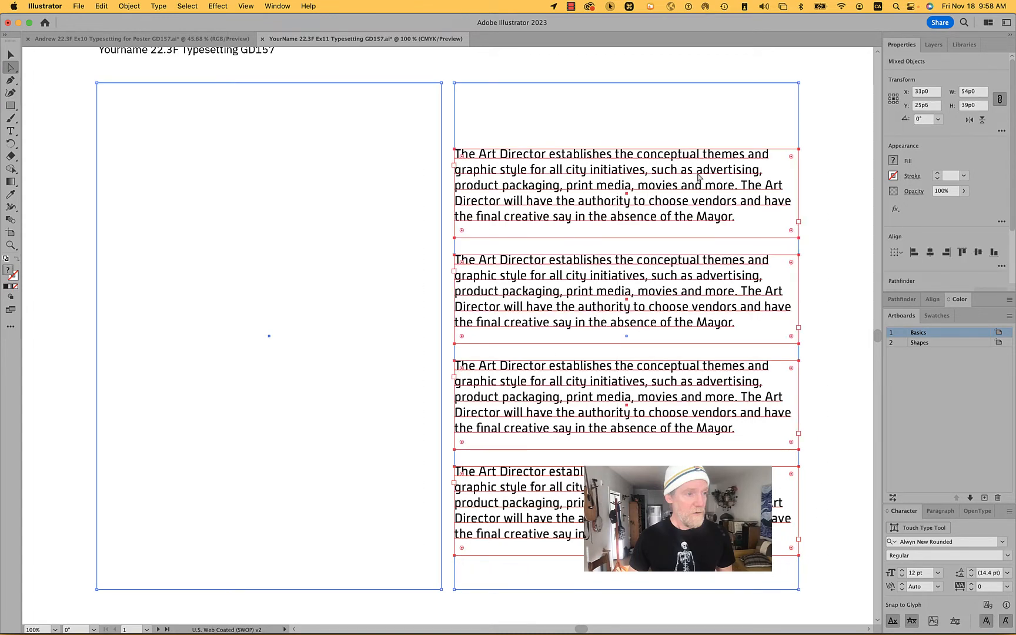
{"action": "left_click", "coordinate": [833, 109]}
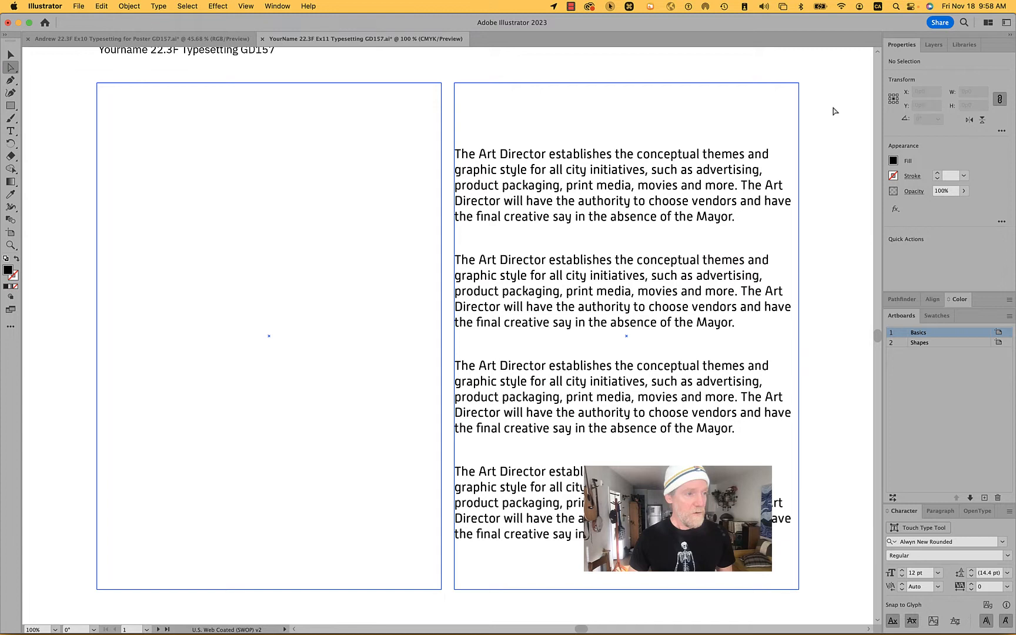
{"action": "key", "text": "v"}
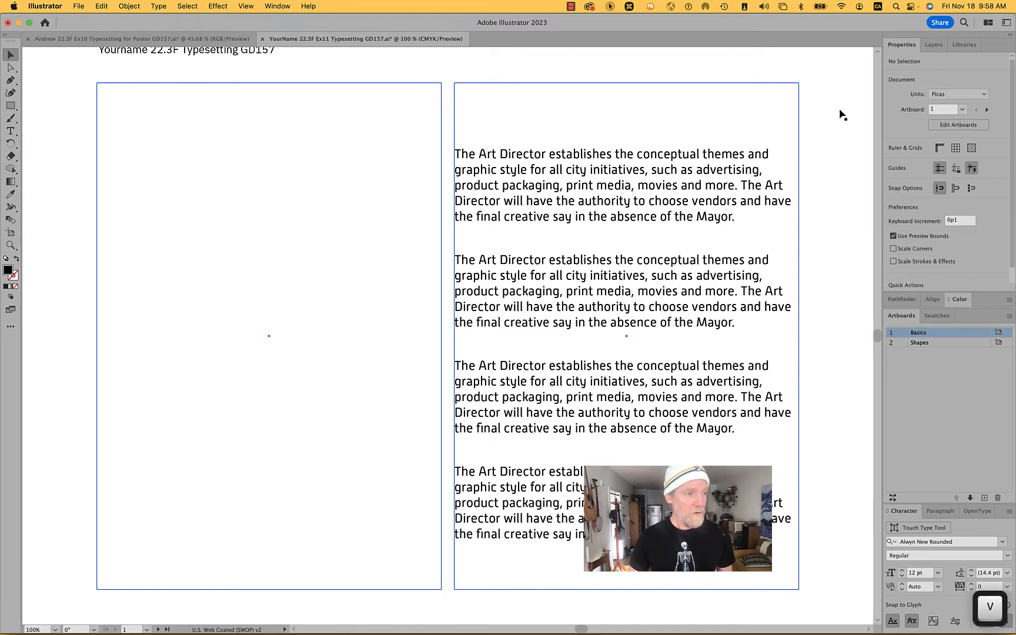
{"action": "left_click", "coordinate": [957, 169]}
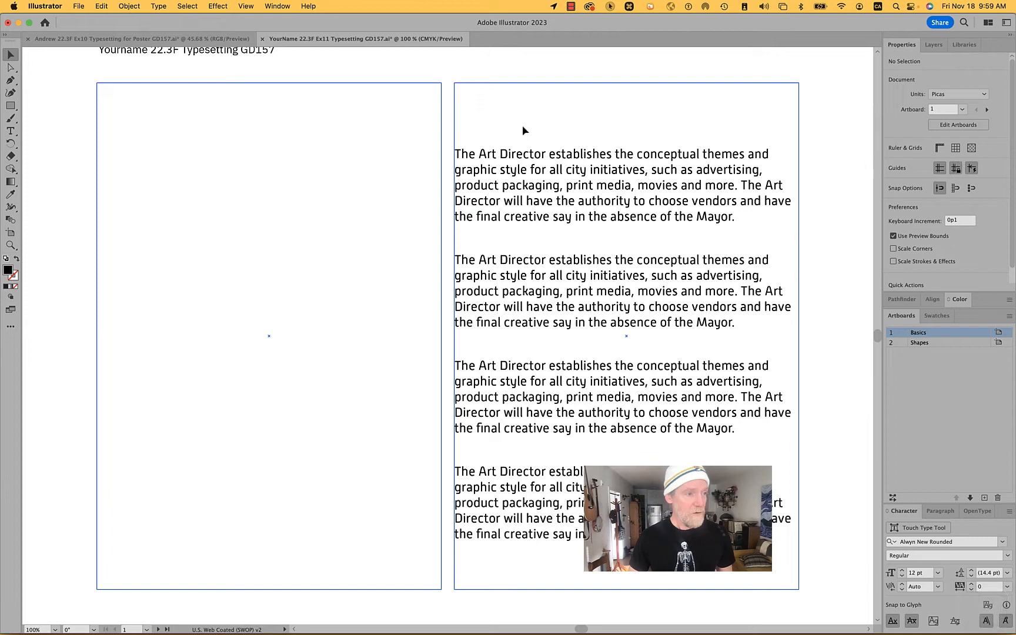
- Set the font size of the first paragraph to 13 pt and the second to 14 pt
{"action": "left_click", "coordinate": [646, 176]}
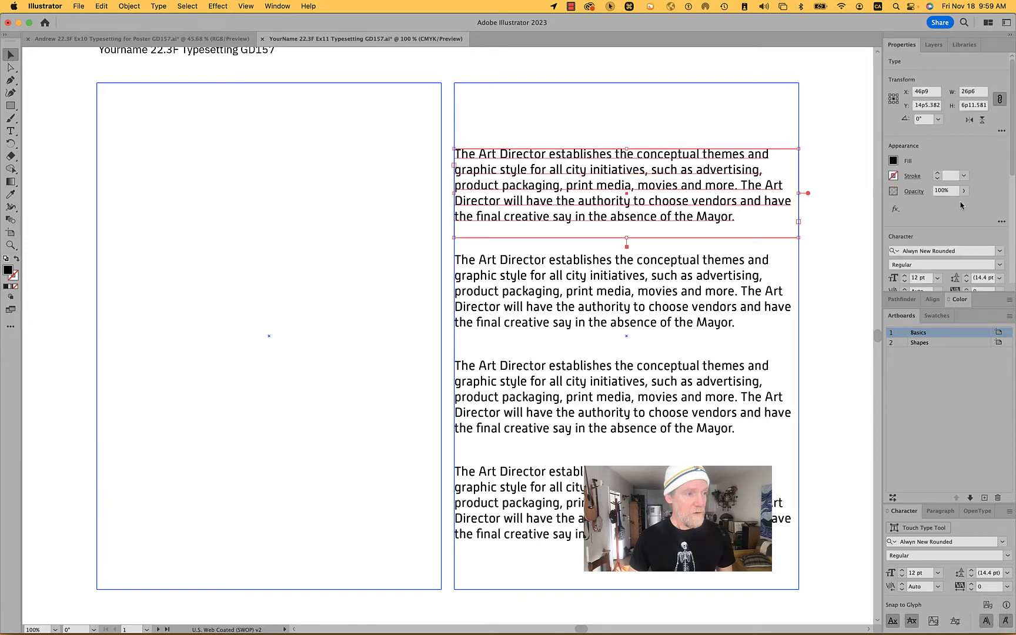
{"action": "scroll", "coordinate": [980, 232], "scroll_direction": "down", "scroll_amount": 3}
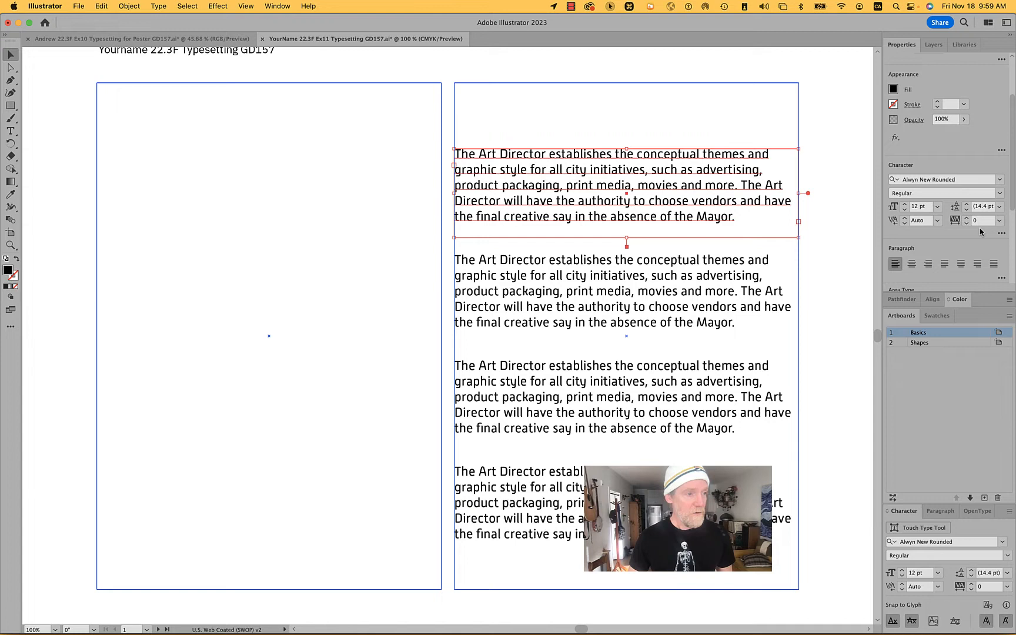
{"action": "left_click", "coordinate": [913, 207]}
{"action": "type", "text": "13"}
{"action": "key", "text": "Return"}
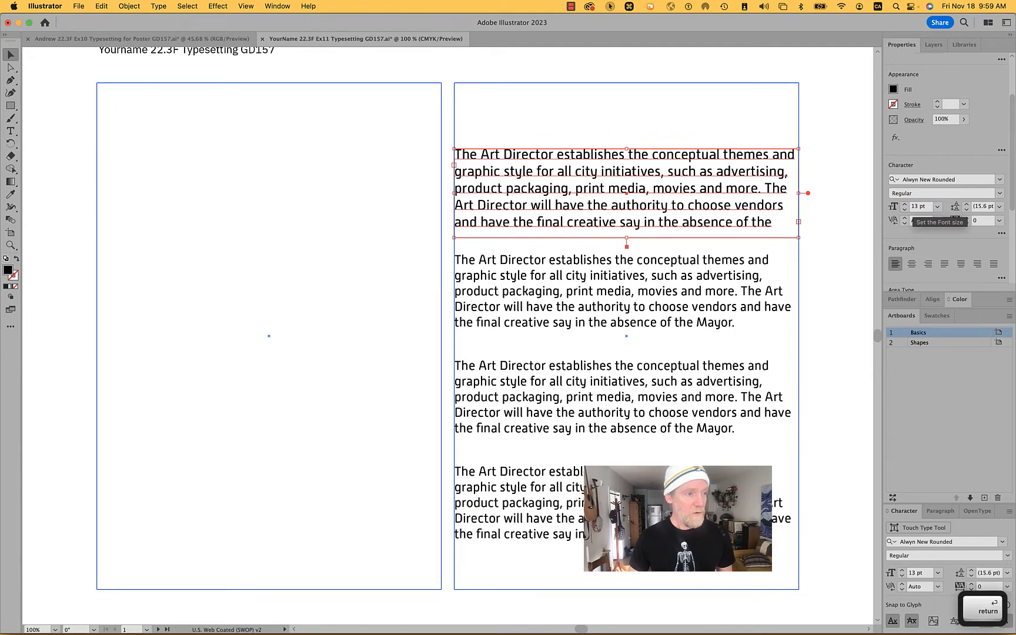
{"action": "left_click", "coordinate": [726, 274]}
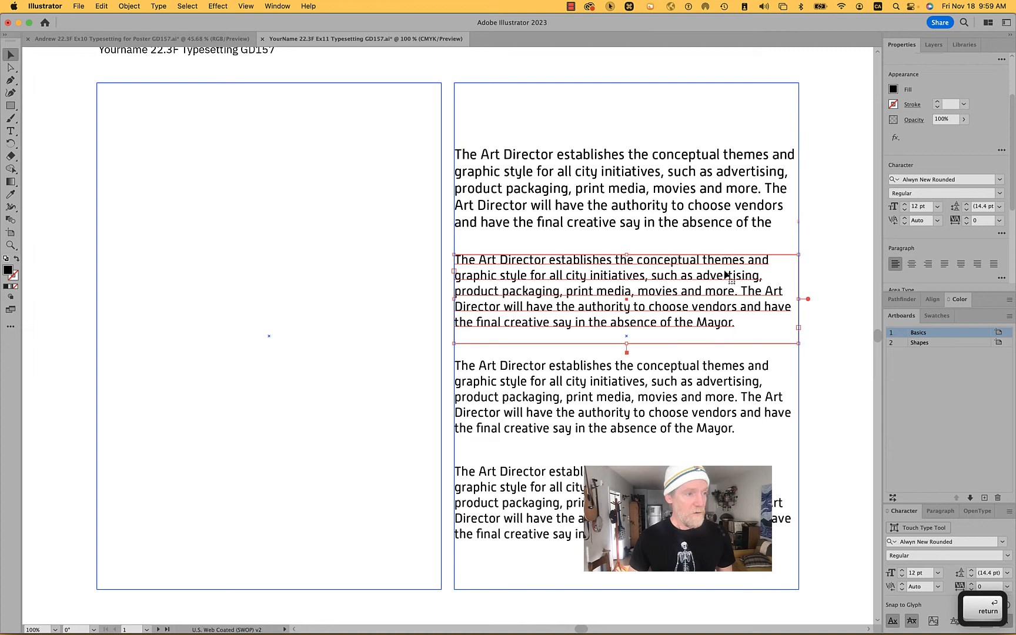
{"action": "left_click", "coordinate": [913, 207]}
{"action": "type", "text": "14"}
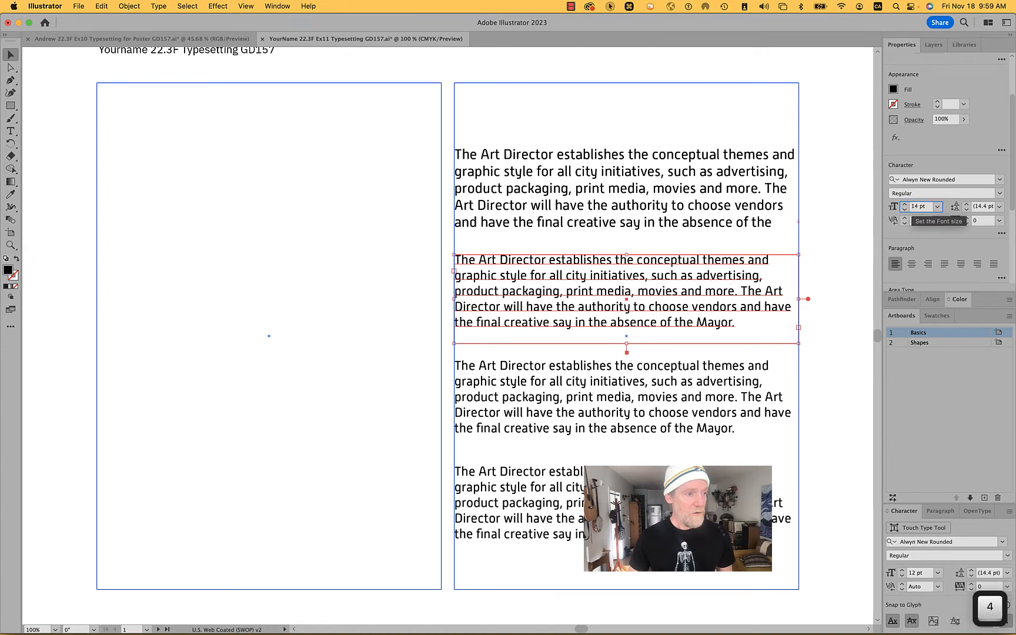
{"action": "key", "text": "Return"}
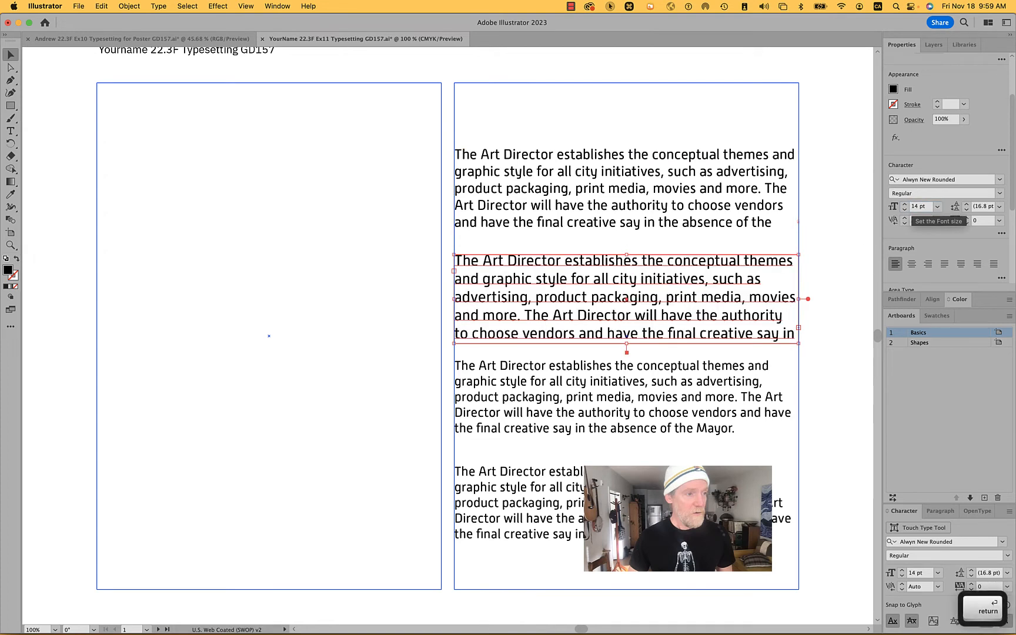
- Set the font size of the third paragraph to 15 pt and the fourth to 16 pt
{"action": "left_click", "coordinate": [734, 361]}
{"action": "left_click", "coordinate": [915, 208]}
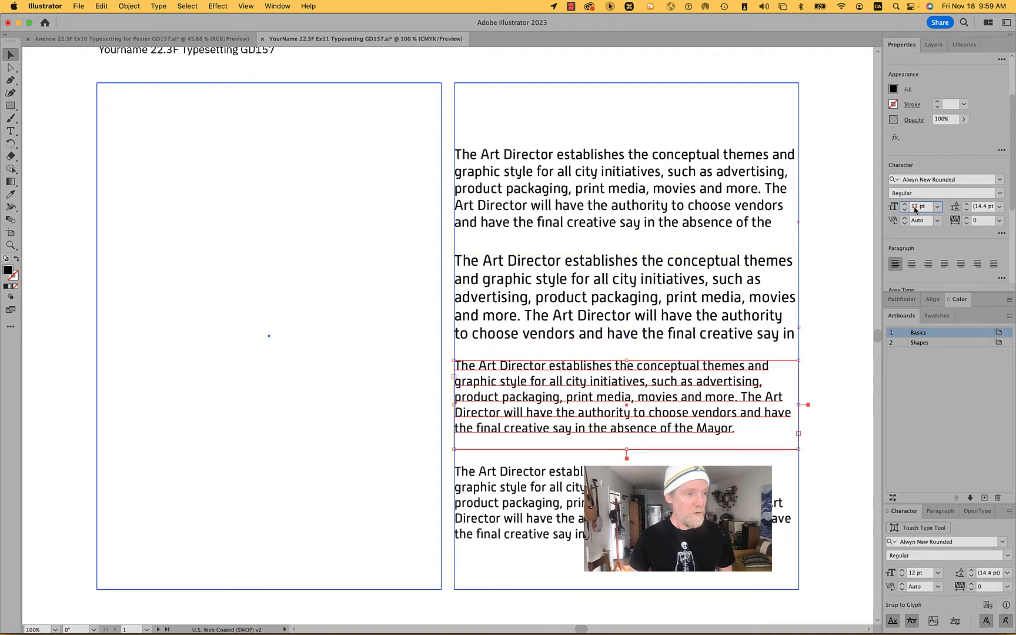
{"action": "type", "text": "15"}
{"action": "key", "text": "Return"}
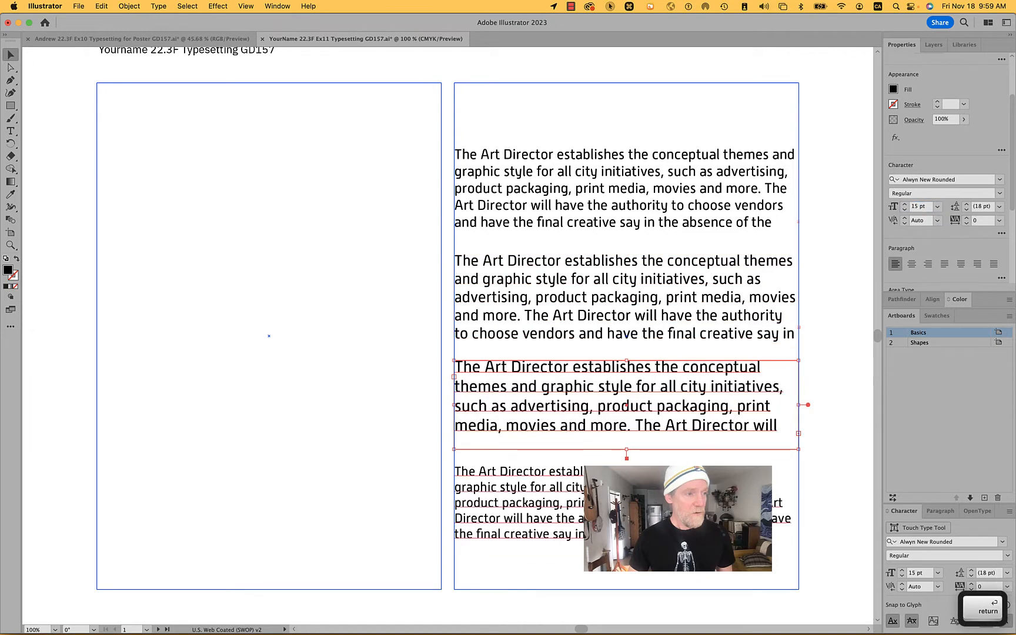
{"action": "left_click", "coordinate": [779, 517]}
{"action": "left_click", "coordinate": [914, 209]}
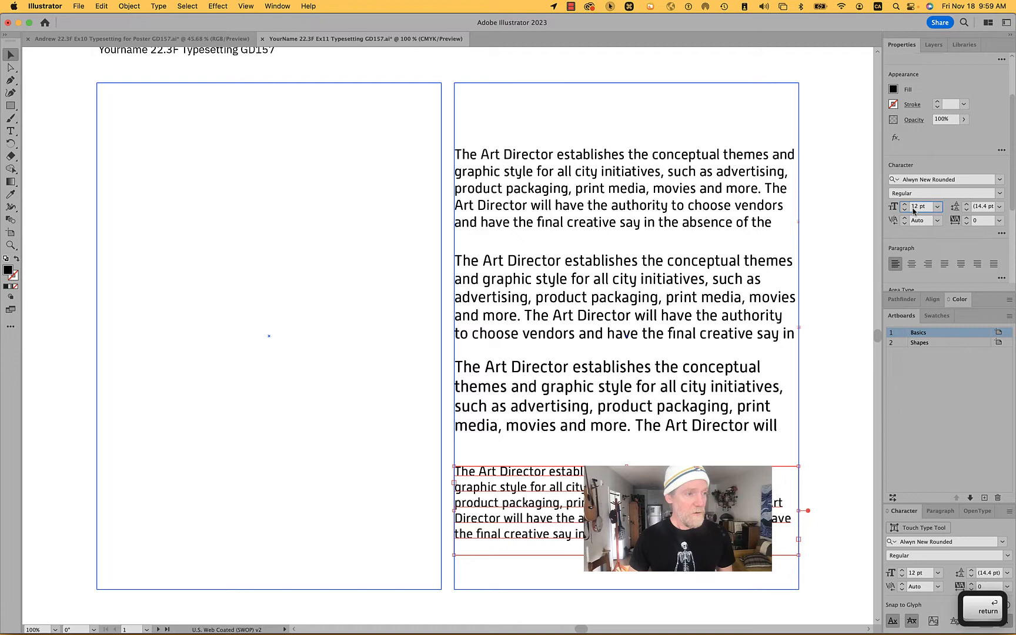
{"action": "type", "text": "16"}
{"action": "key", "text": "Return"}
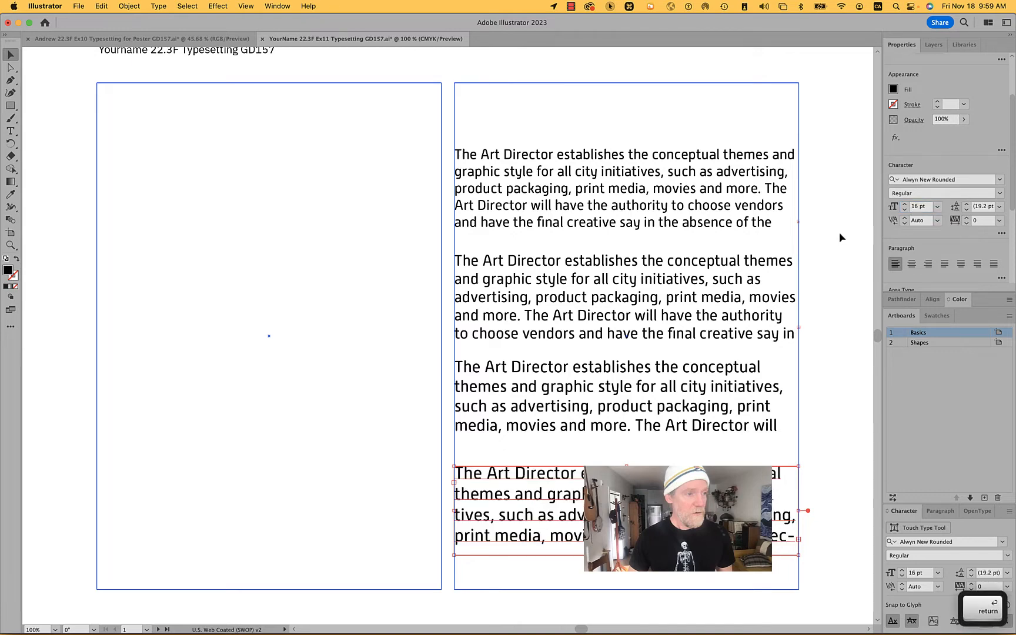
- Move the 13 pt paragraph to the top of the right column and the 14 pt paragraph directly beneath it
{"action": "left_click_drag", "start_coordinate": [744, 204], "coordinate": [744, 138]}
{"action": "left_click_drag", "start_coordinate": [727, 279], "coordinate": [729, 198]}
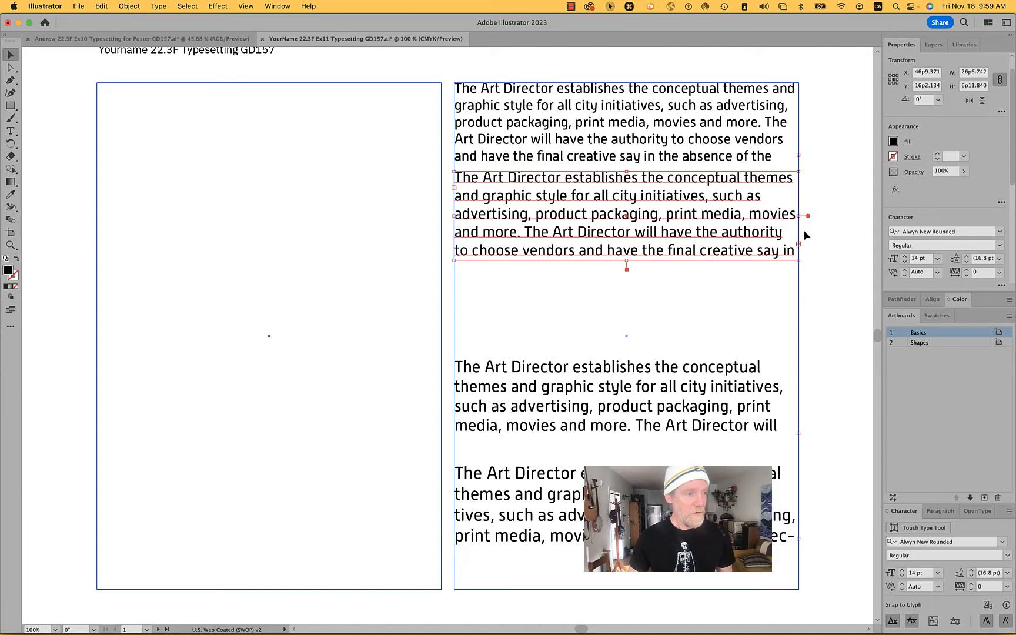
- Turn on Auto Size in the Area Type Options for all four paragraphs
{"action": "left_click", "coordinate": [653, 405], "text": "shift"}
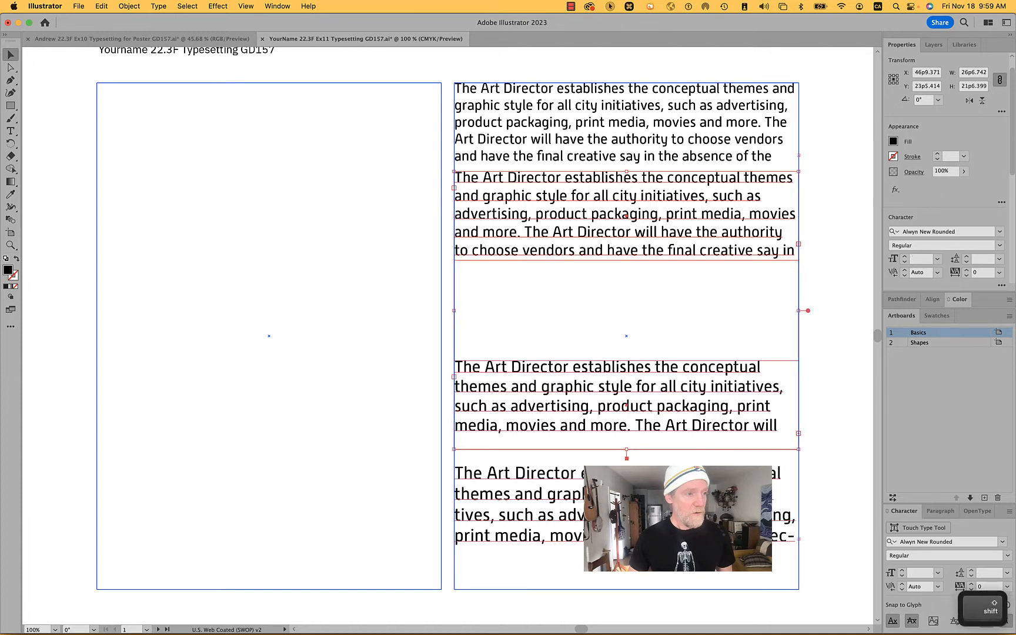
{"action": "left_click", "coordinate": [651, 518], "text": "shift"}
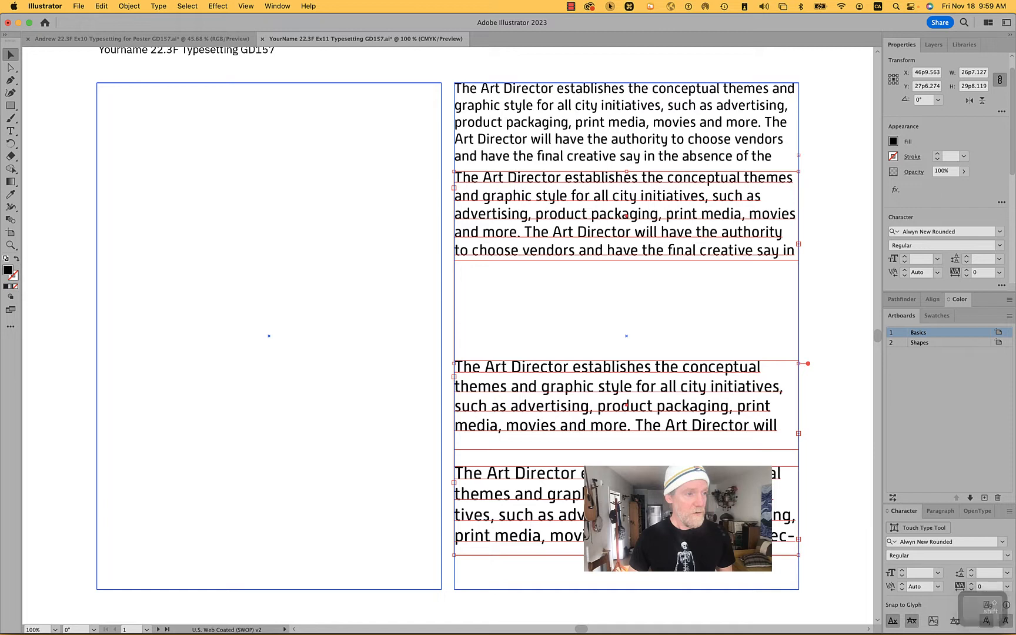
{"action": "left_click", "coordinate": [828, 301]}
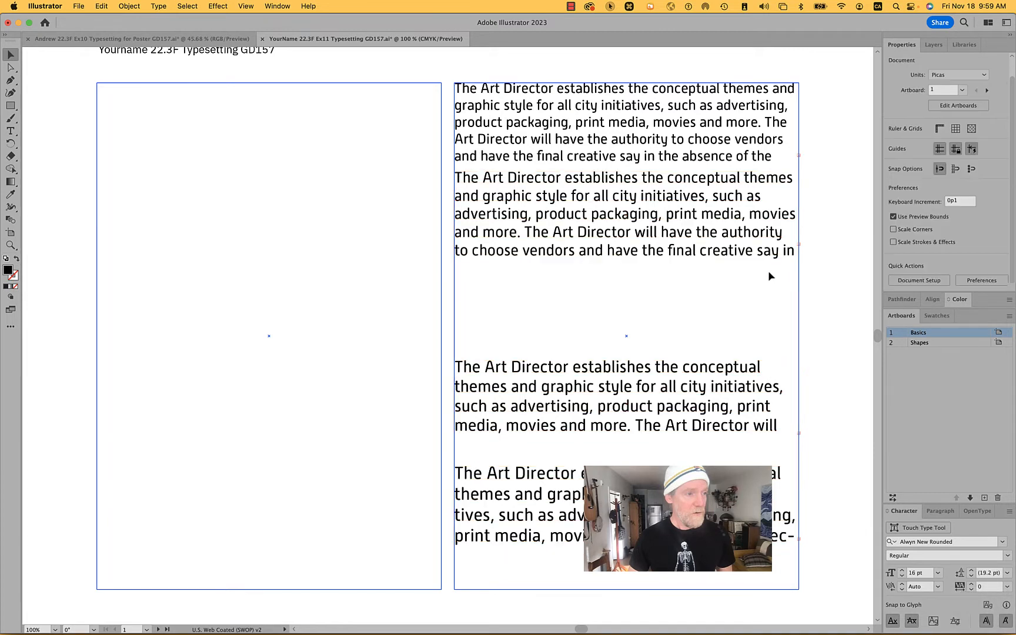
{"action": "left_click", "coordinate": [741, 268]}
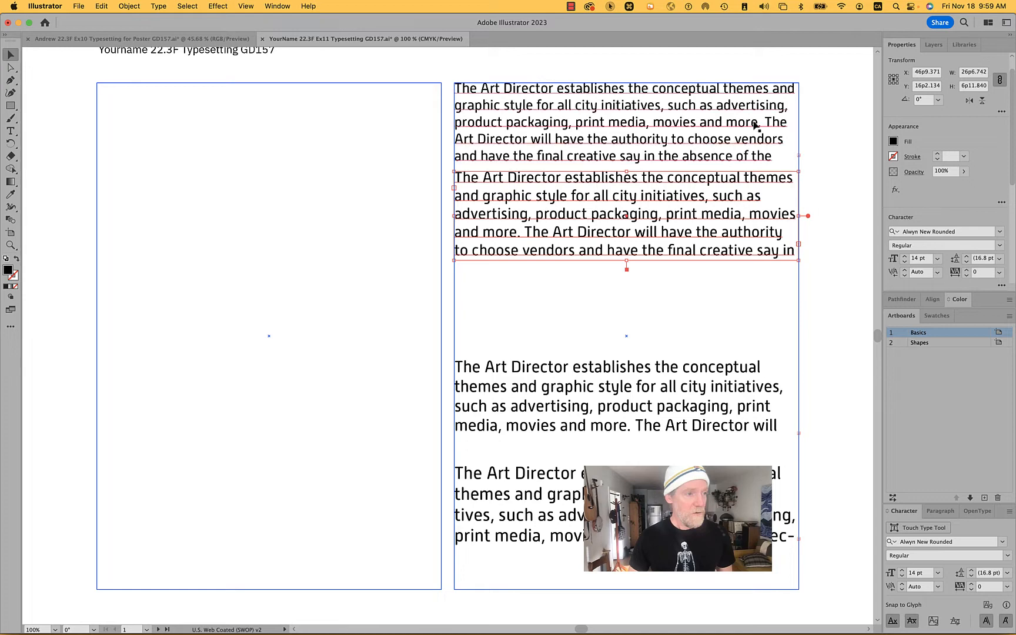
{"action": "left_click_drag", "start_coordinate": [769, 581], "coordinate": [586, 134]}
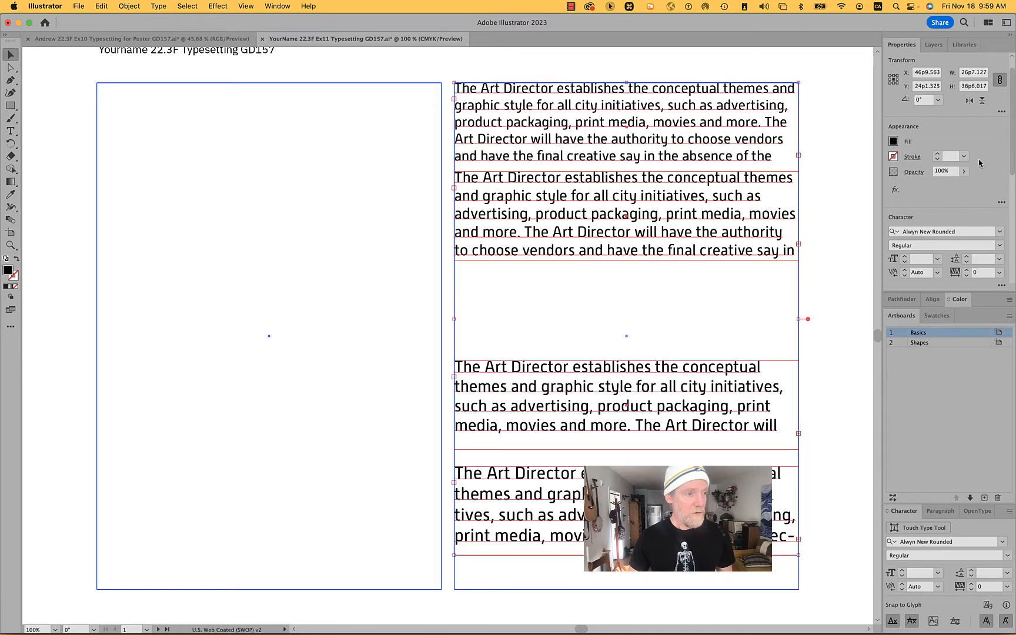
{"action": "scroll", "coordinate": [964, 135], "scroll_direction": "down", "scroll_amount": 5}
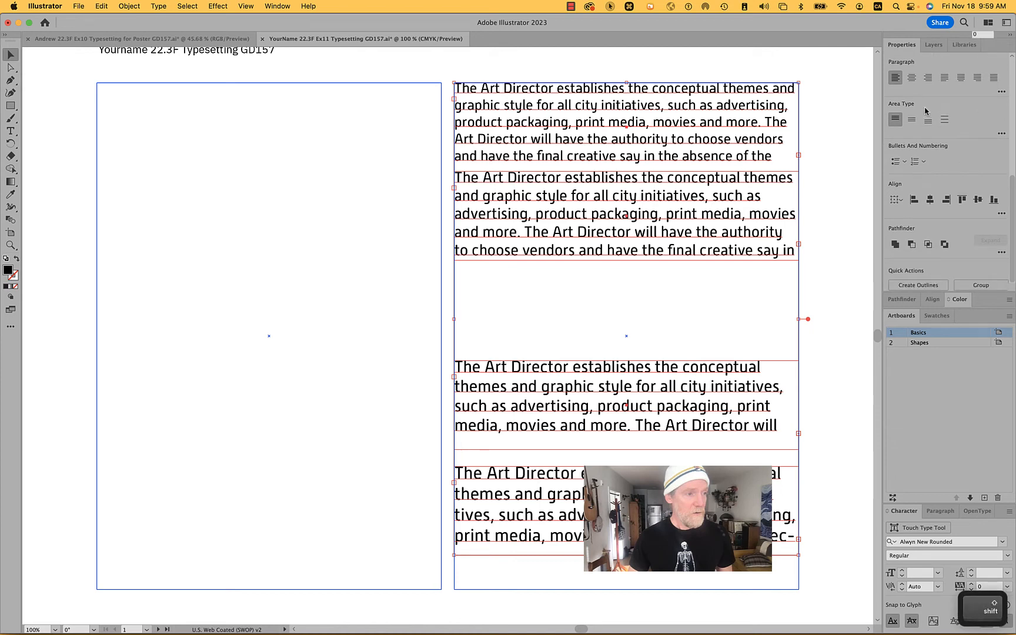
{"action": "left_click", "coordinate": [1002, 133]}
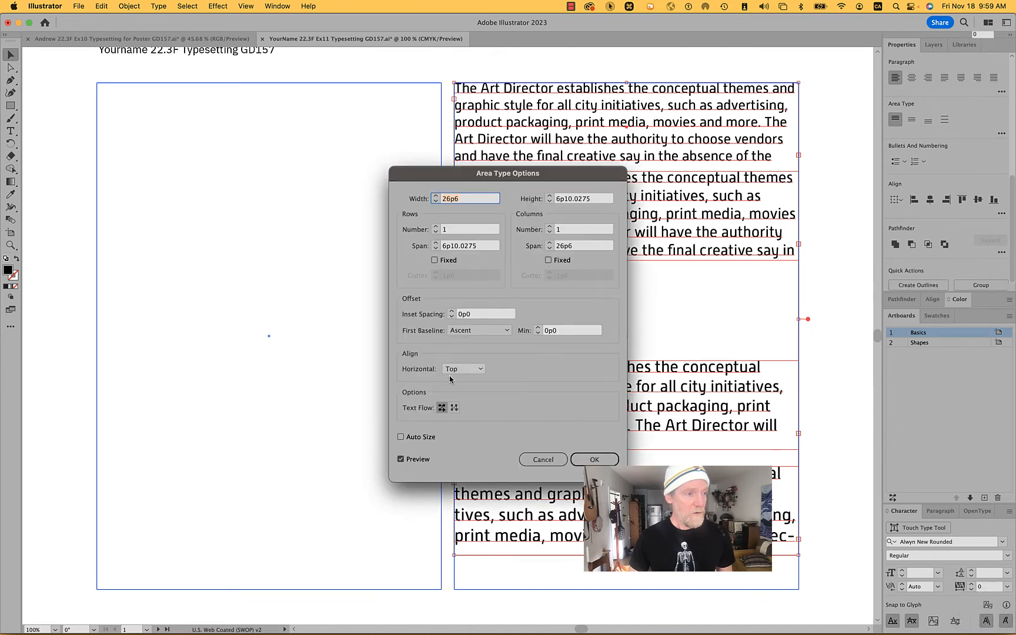
{"action": "left_click", "coordinate": [417, 441]}
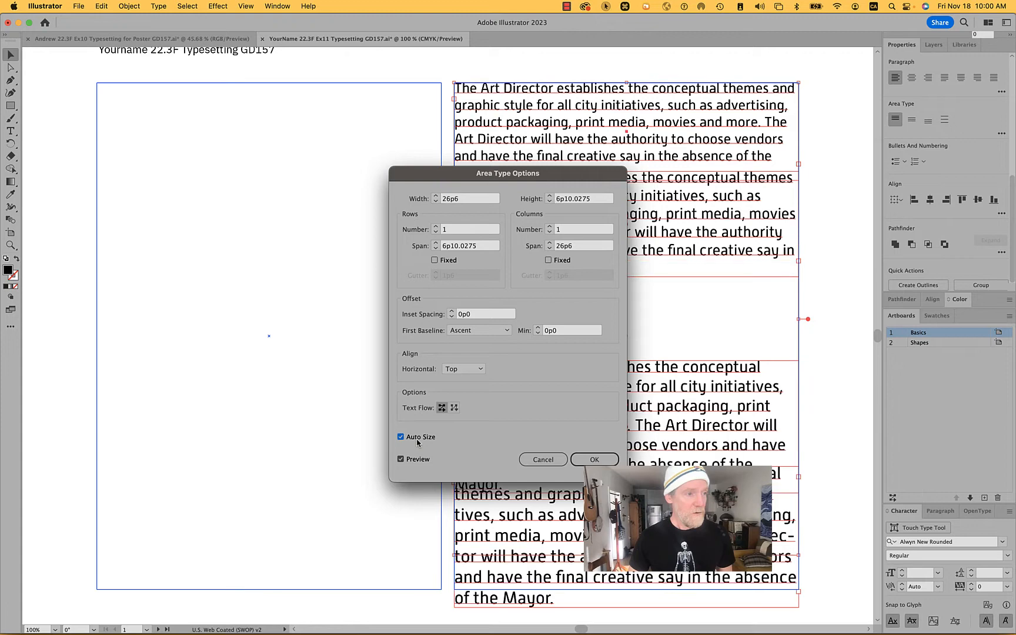
{"action": "left_click", "coordinate": [595, 459]}
{"action": "left_click", "coordinate": [825, 371]}
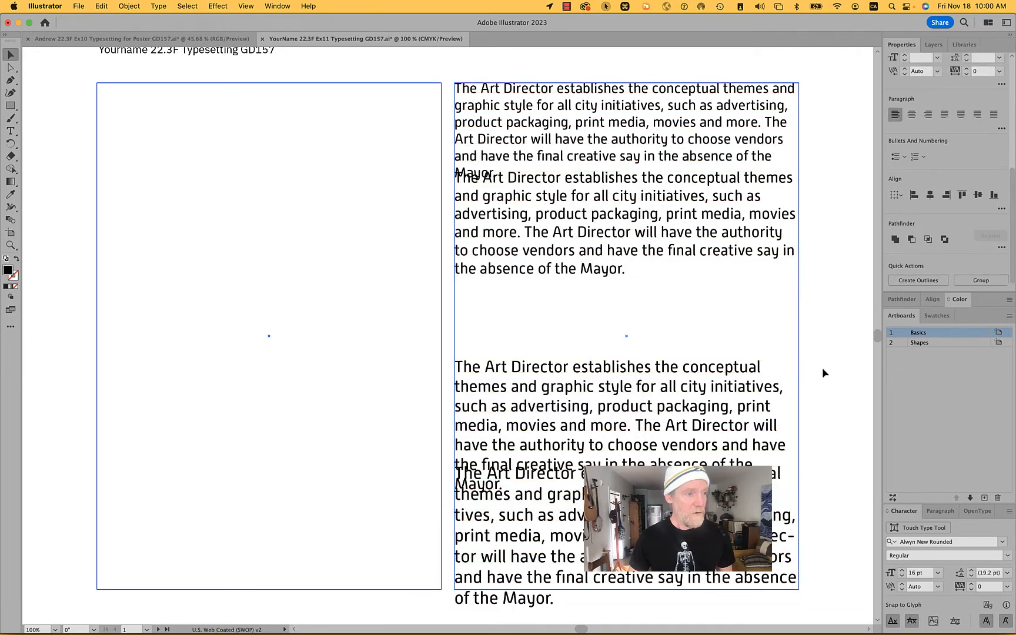
- Restack the second and third paragraphs below the first without overlap, and align the 16 pt paragraph to the column's bottom edge
{"action": "left_click_drag", "start_coordinate": [650, 233], "coordinate": [651, 248]}
{"action": "left_click_drag", "start_coordinate": [646, 386], "coordinate": [644, 326]}
{"action": "left_click_drag", "start_coordinate": [765, 480], "coordinate": [764, 441]}
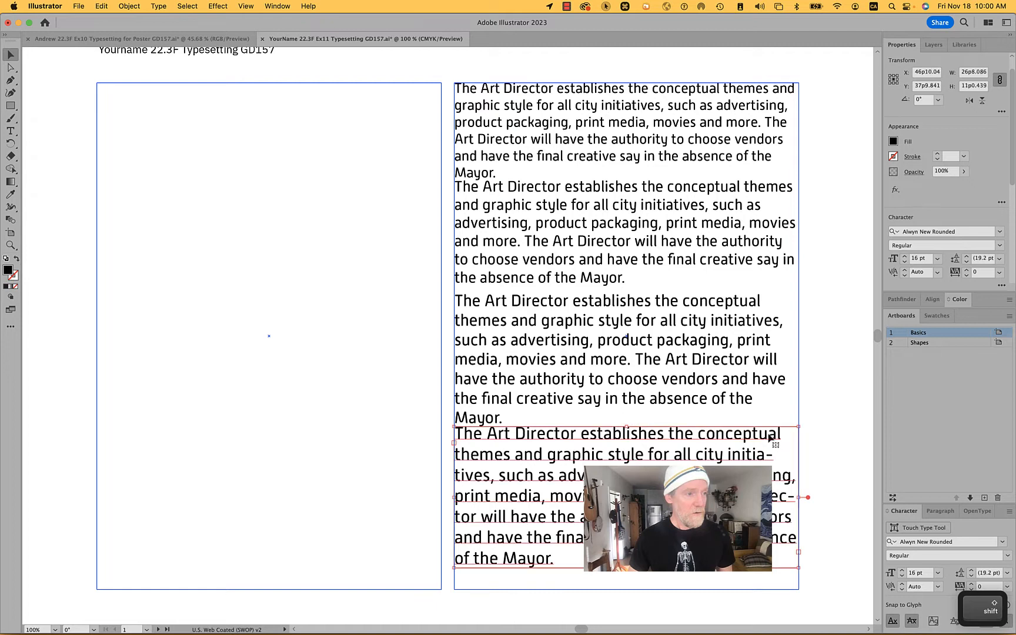
{"action": "key", "text": "shift+Down"}
{"action": "key", "text": "shift+Down"}
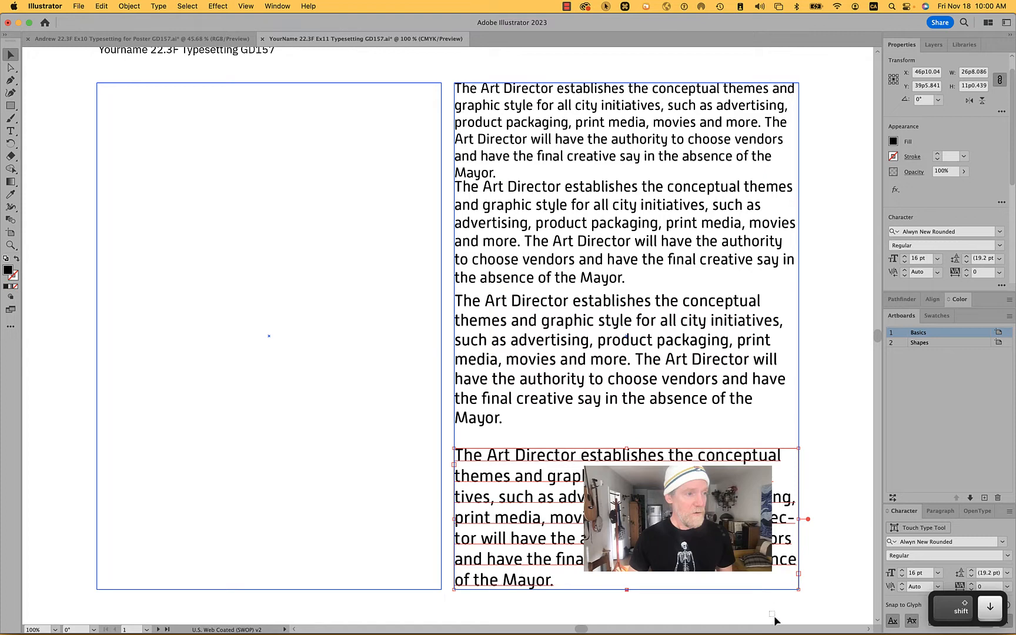
- Distribute the vertical space evenly between all four paragraphs in the right column
{"action": "left_click_drag", "start_coordinate": [775, 617], "coordinate": [527, 154]}
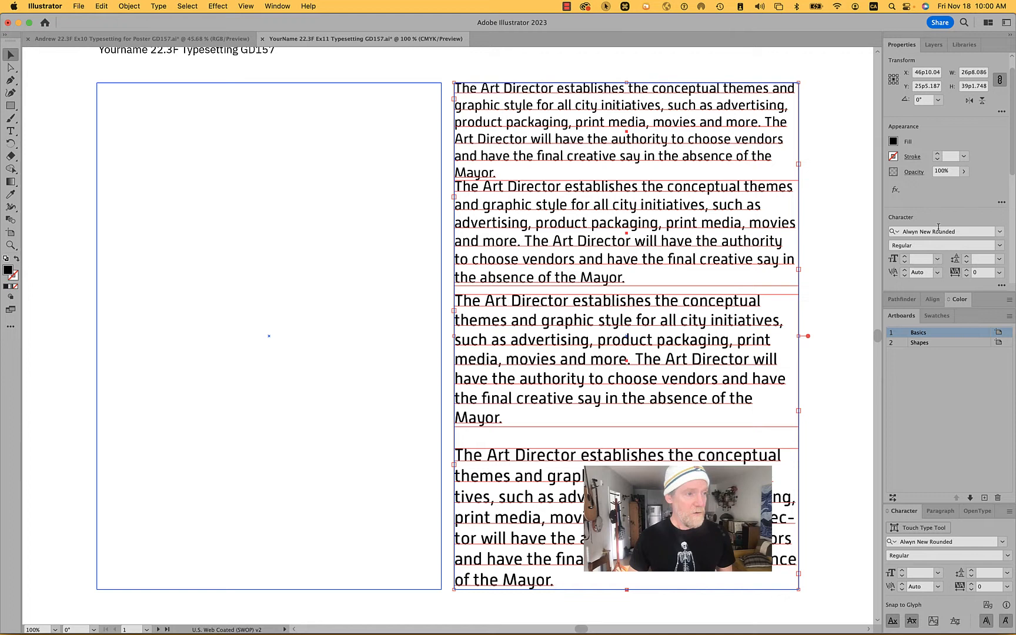
{"action": "left_click", "coordinate": [933, 301]}
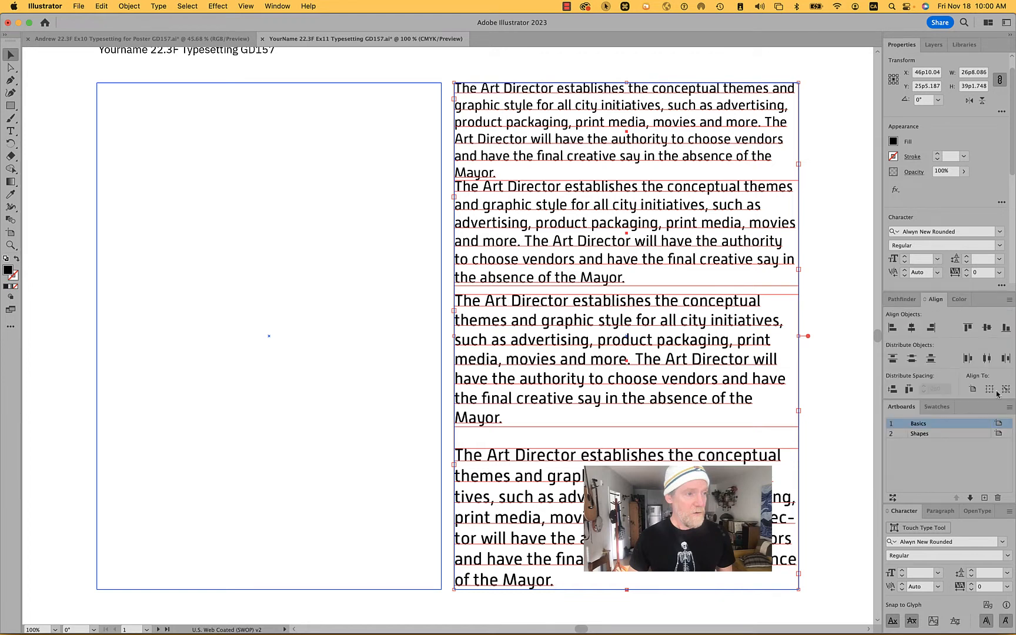
{"action": "left_click", "coordinate": [893, 391]}
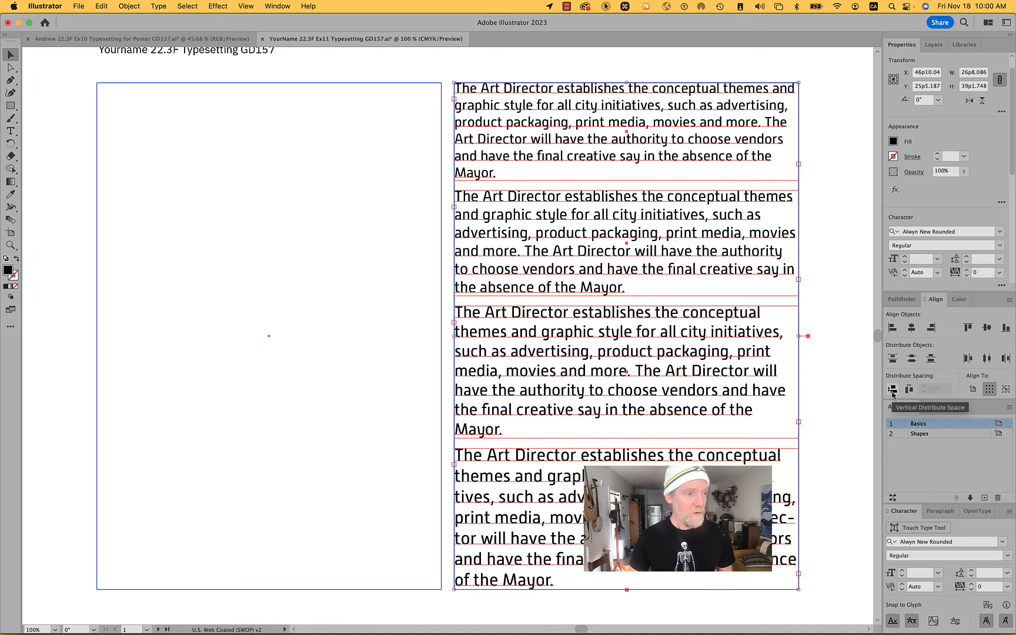
{"action": "left_click", "coordinate": [925, 301]}
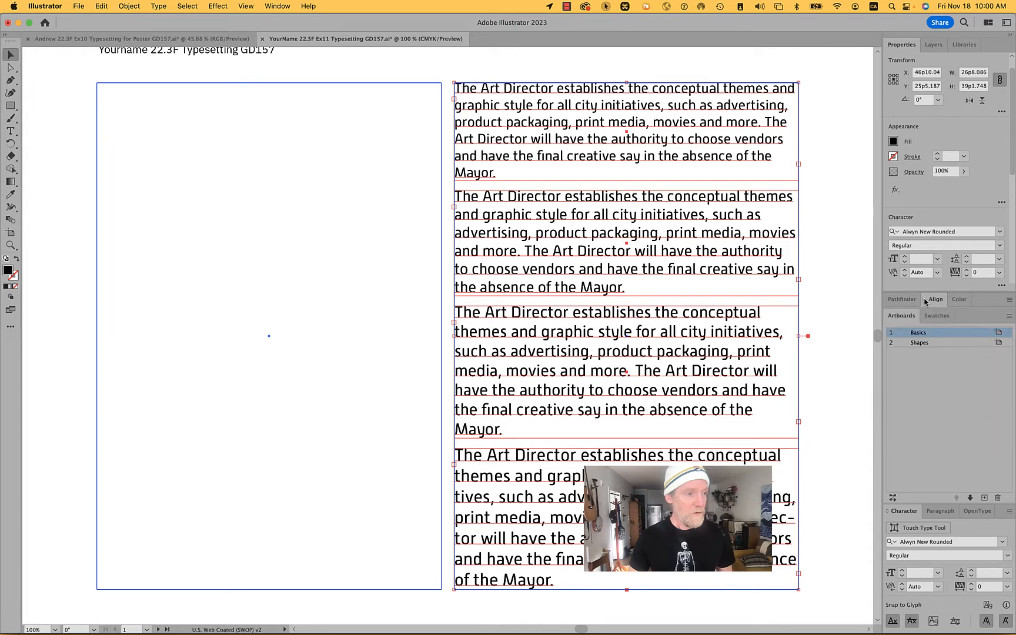
{"action": "left_click", "coordinate": [924, 301]}
{"action": "left_click", "coordinate": [924, 302]}
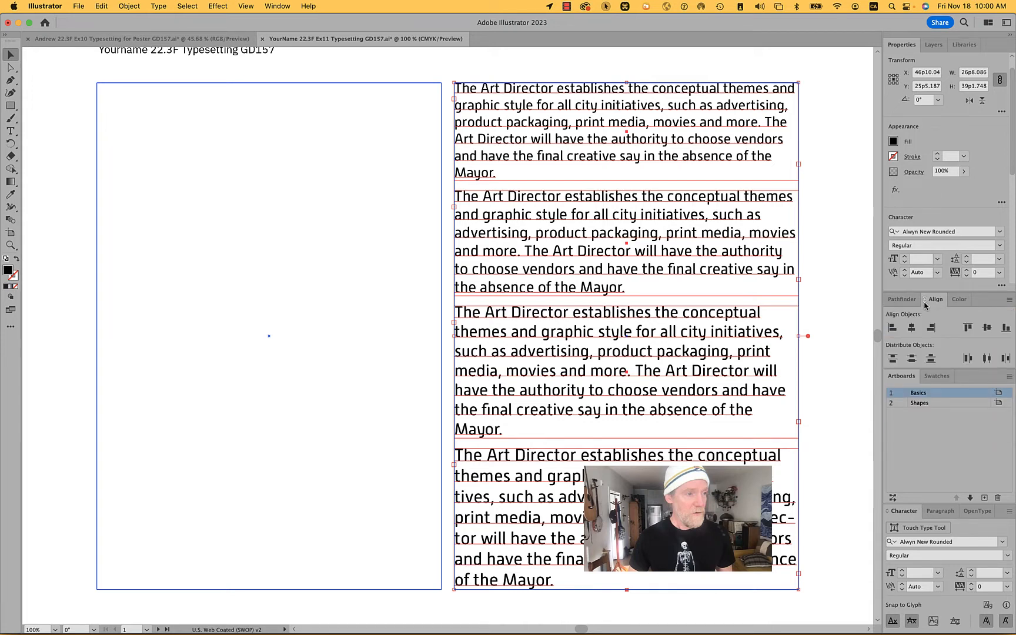
{"action": "left_click", "coordinate": [924, 301]}
{"action": "left_click", "coordinate": [924, 301]}
{"action": "left_click", "coordinate": [925, 301]}
{"action": "left_click", "coordinate": [925, 302]}
{"action": "left_click", "coordinate": [925, 302]}
{"action": "left_click", "coordinate": [924, 302]}
{"action": "left_click", "coordinate": [925, 302]}
{"action": "left_click", "coordinate": [925, 302]}
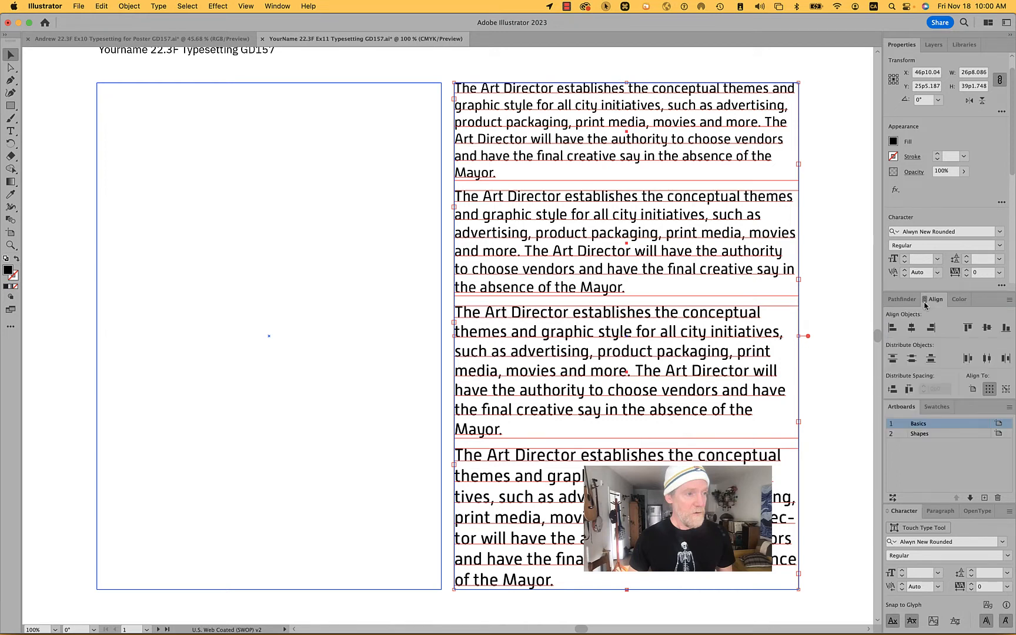
{"action": "left_click", "coordinate": [925, 303]}
{"action": "left_click", "coordinate": [925, 302]}
{"action": "left_click", "coordinate": [840, 449]}
{"action": "key", "text": "super"}
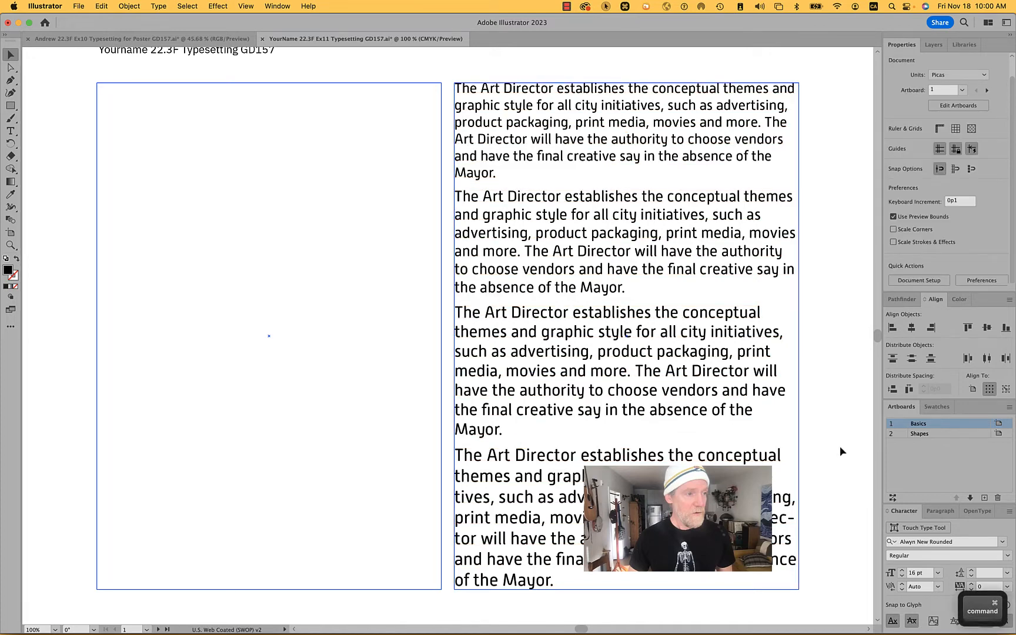
{"action": "left_click", "coordinate": [793, 549]}
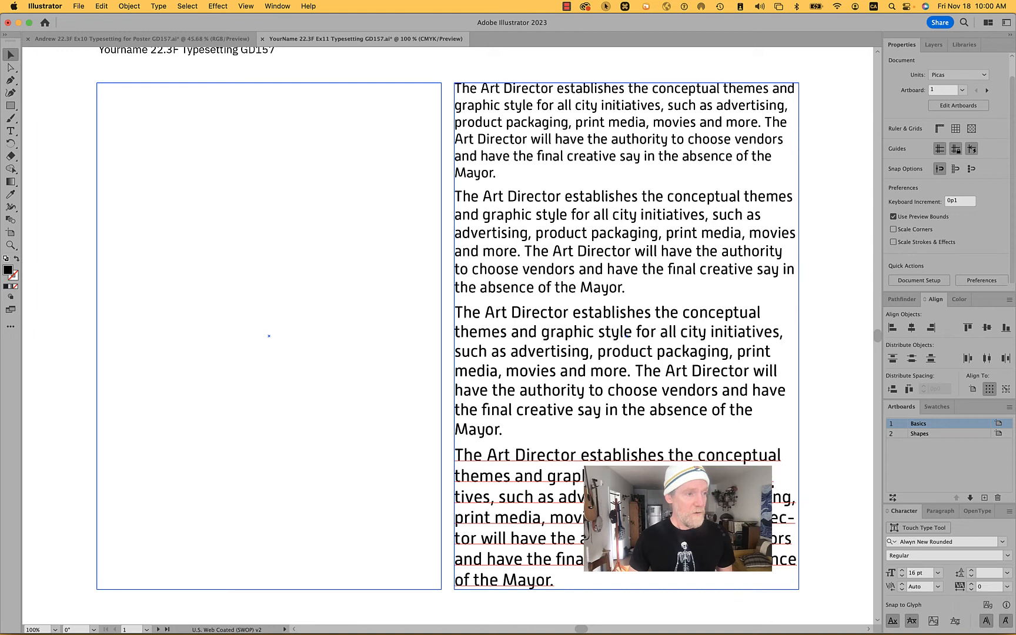
{"action": "left_click", "coordinate": [826, 538]}
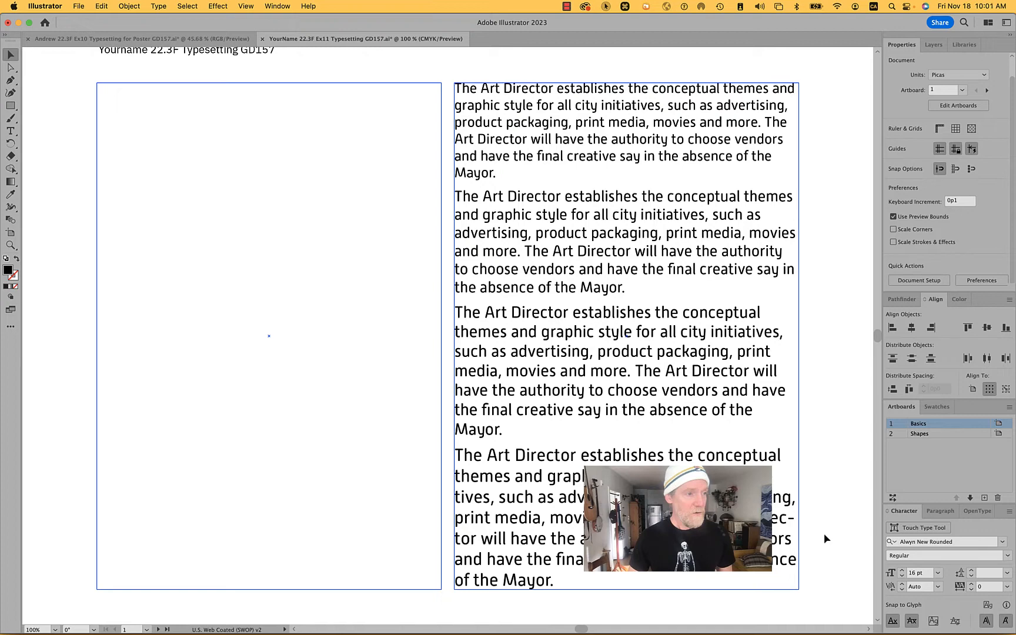
- Turn off hyphenation for all four paragraphs
{"action": "left_click_drag", "start_coordinate": [822, 590], "coordinate": [513, 134]}
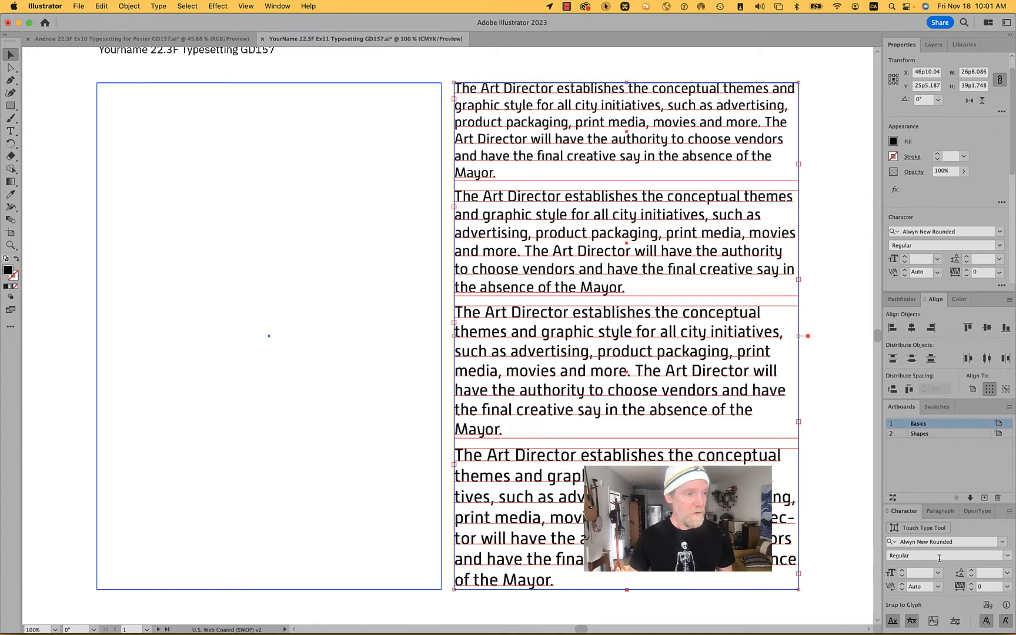
{"action": "left_click", "coordinate": [944, 509]}
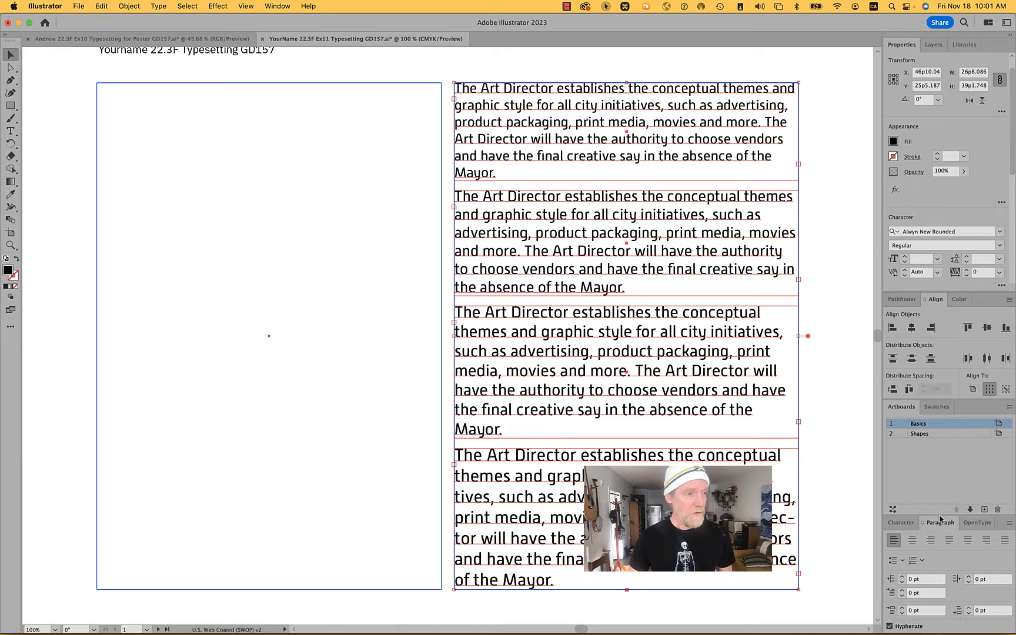
{"action": "left_click", "coordinate": [890, 626]}
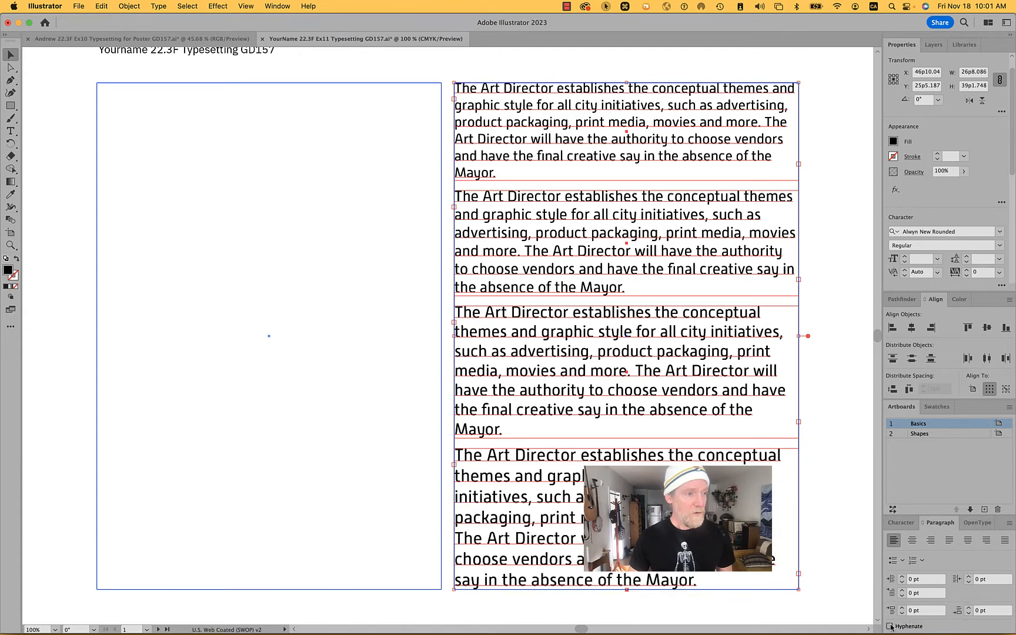
{"action": "left_click", "coordinate": [843, 530]}
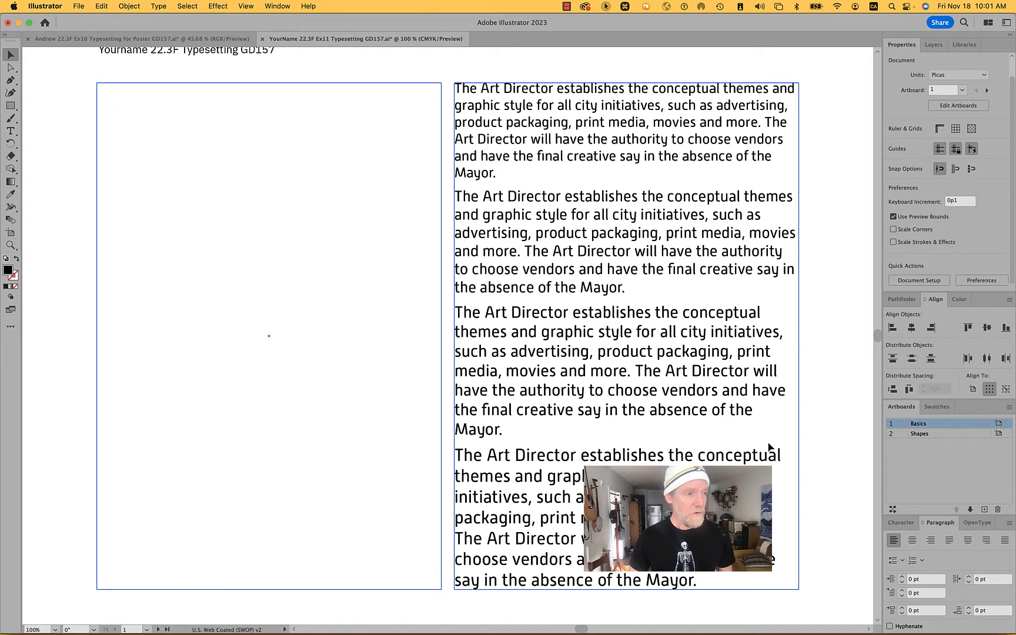
- Print one copy of all artboards with the default preset and no scaling
{"action": "key", "text": "super+p"}
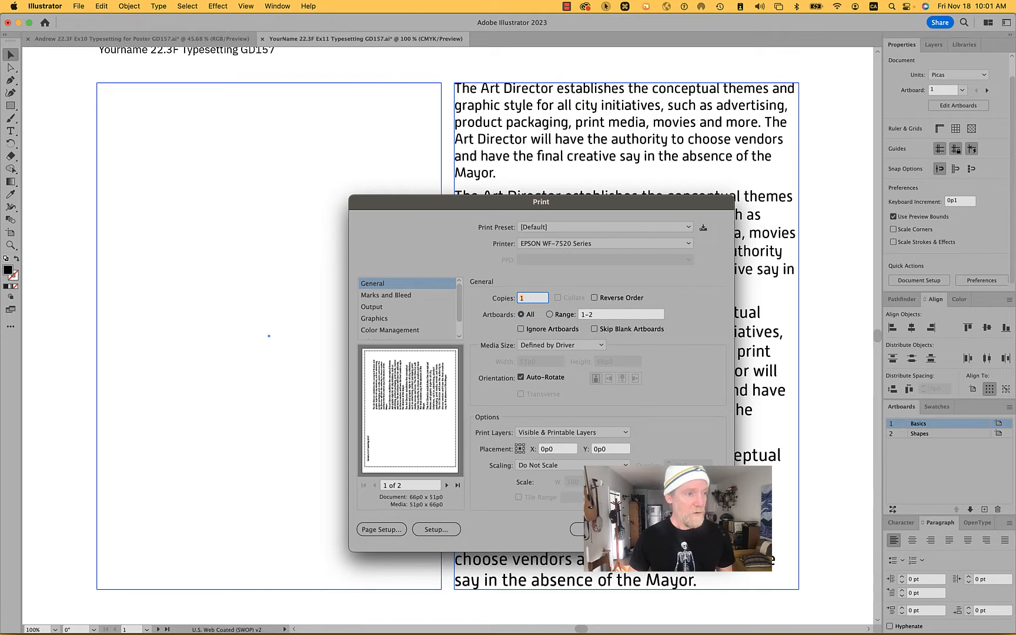
{"action": "key", "text": "Return"}
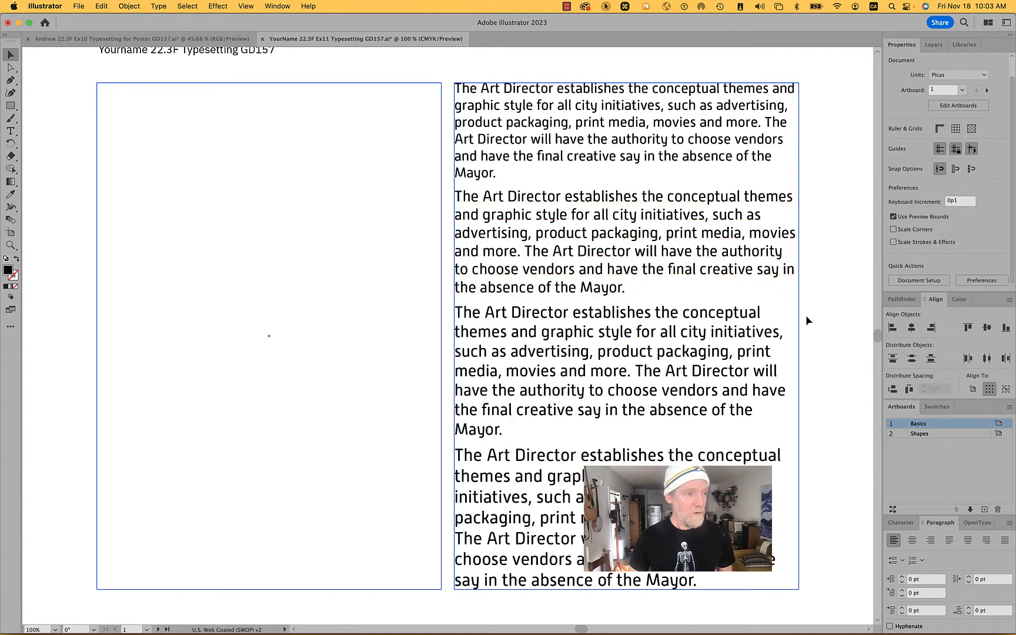
- Move the 14, 15 and 16 pt paragraphs straight down together to widen the gap beneath the 13 pt paragraph
{"action": "left_click", "coordinate": [728, 142]}
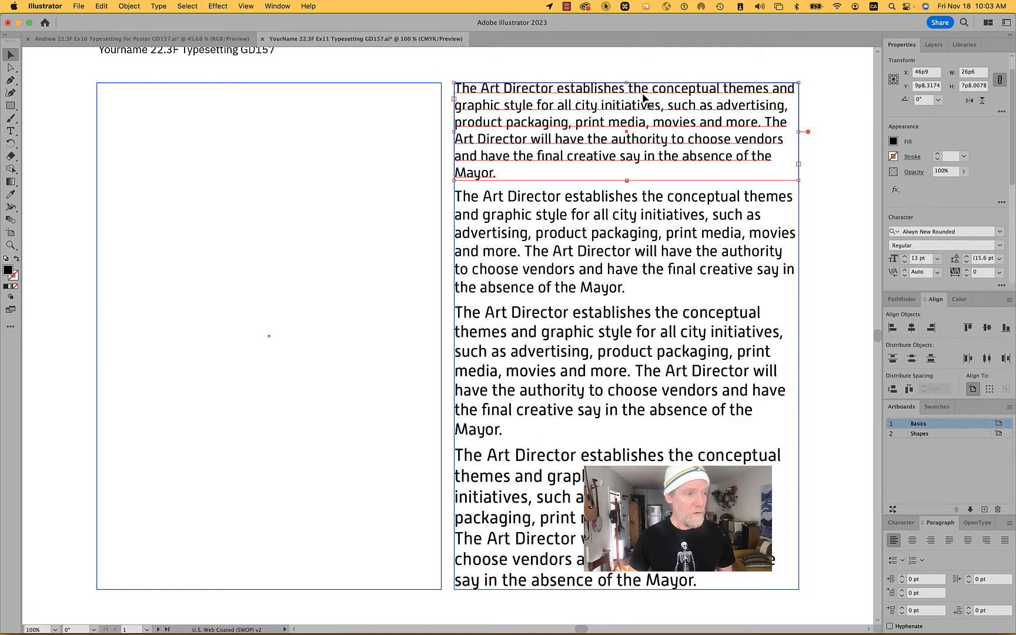
{"action": "left_click", "coordinate": [729, 231]}
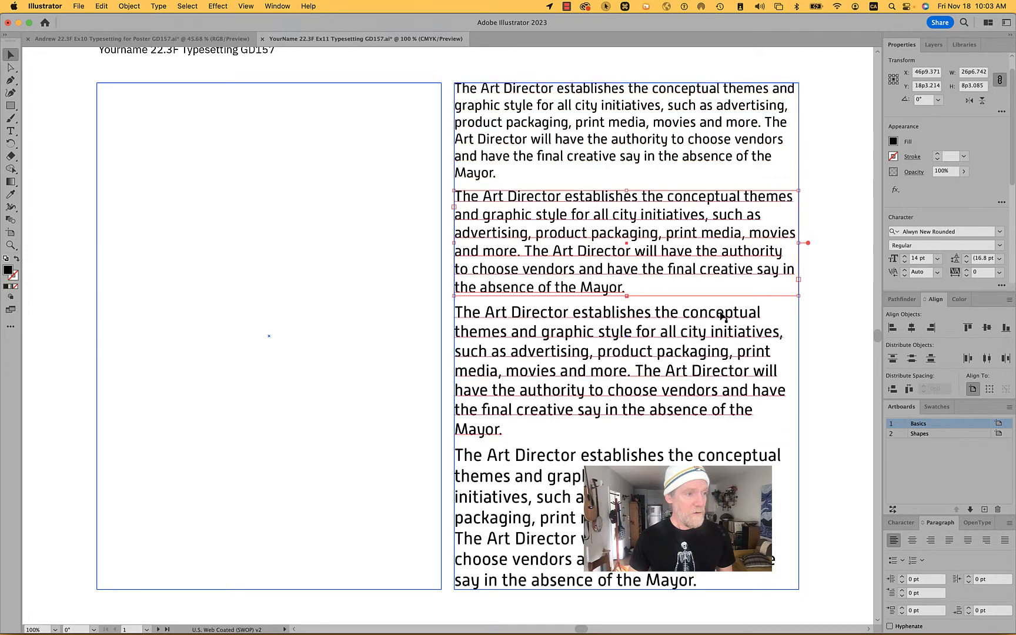
{"action": "left_click", "coordinate": [722, 321], "text": "shift"}
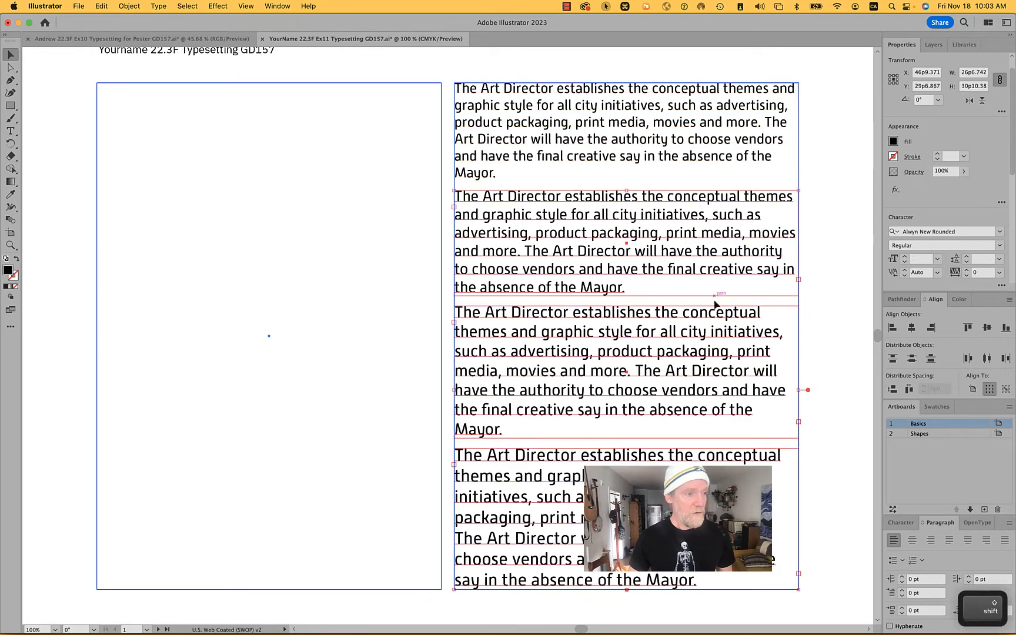
{"action": "left_click_drag", "start_coordinate": [711, 265], "coordinate": [711, 280]}
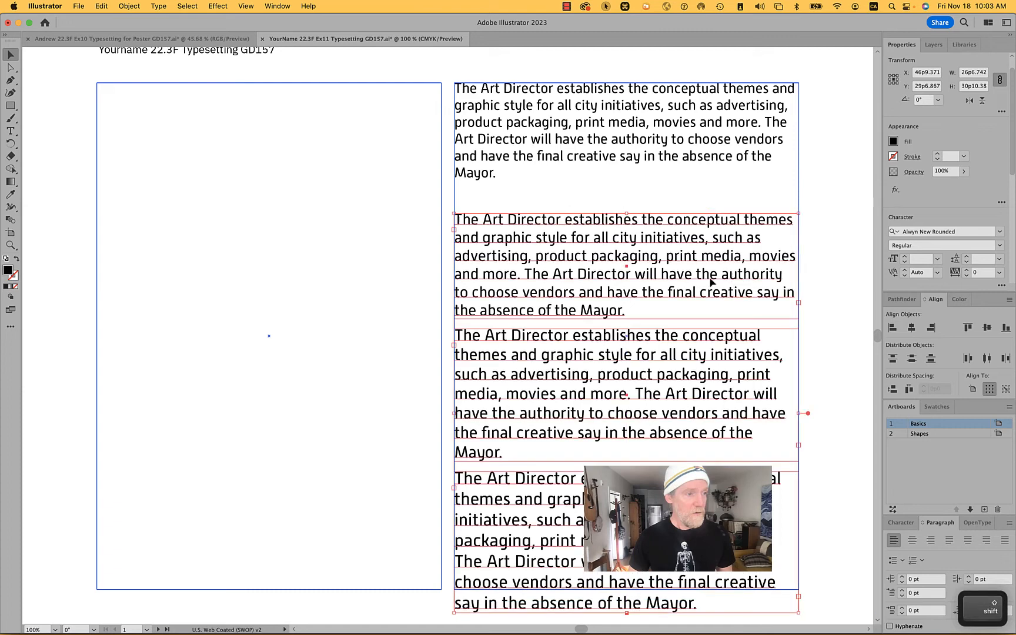
- Set the leading of the 13 pt paragraph to 16 pt and raise it to 17 pt
{"action": "left_click", "coordinate": [704, 172]}
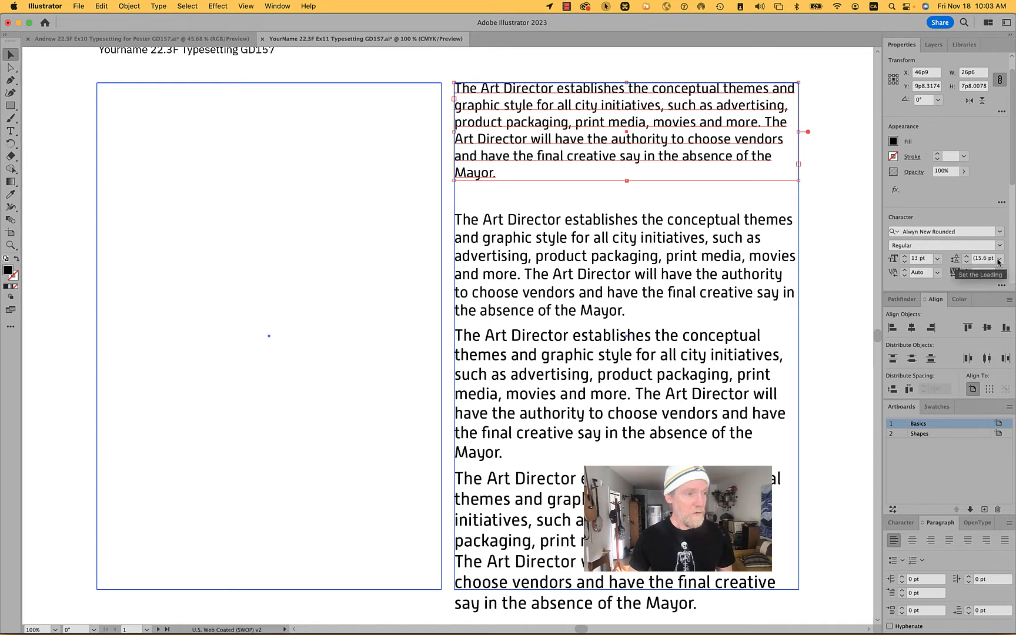
{"action": "left_click", "coordinate": [983, 260]}
{"action": "type", "text": "16"}
{"action": "key", "text": "Return"}
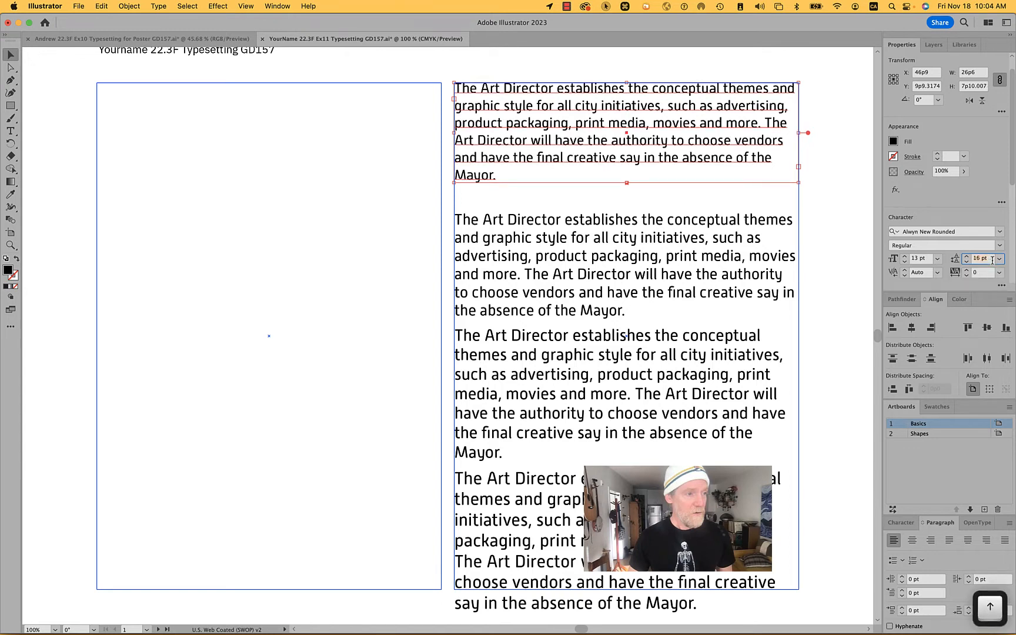
{"action": "key", "text": "Up"}
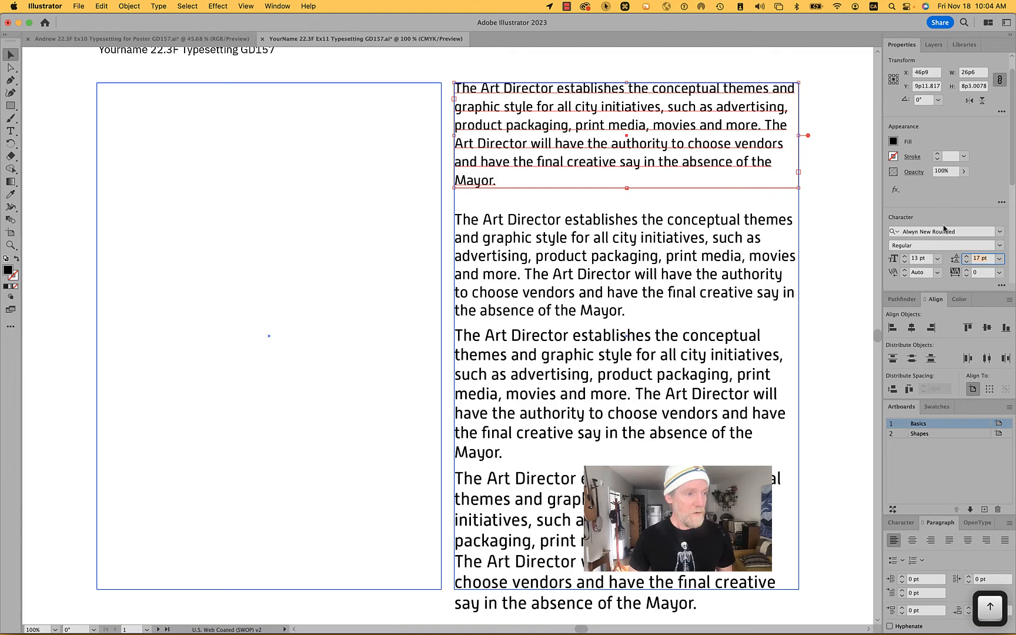
{"action": "left_click", "coordinate": [837, 172]}
- Draw a rectangle about 2p3.7 wide and 0p10.4 high below "initiatives", from the second line's baseline to the third line's x-height
{"action": "scroll", "coordinate": [686, 146], "scroll_direction": "up", "scroll_amount": 5}
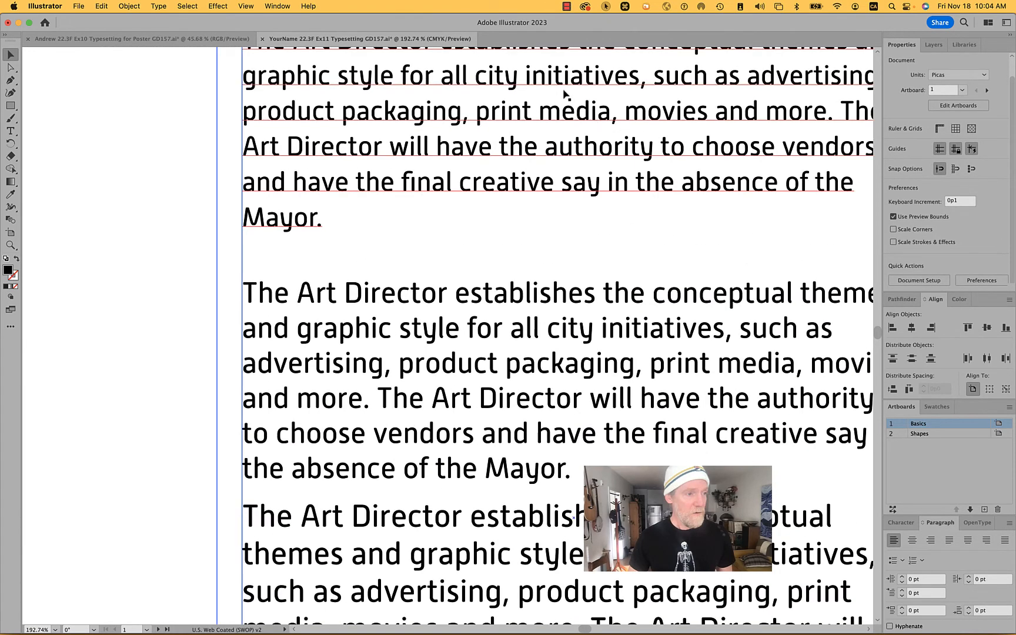
{"action": "scroll", "coordinate": [568, 106], "scroll_direction": "up", "scroll_amount": 5}
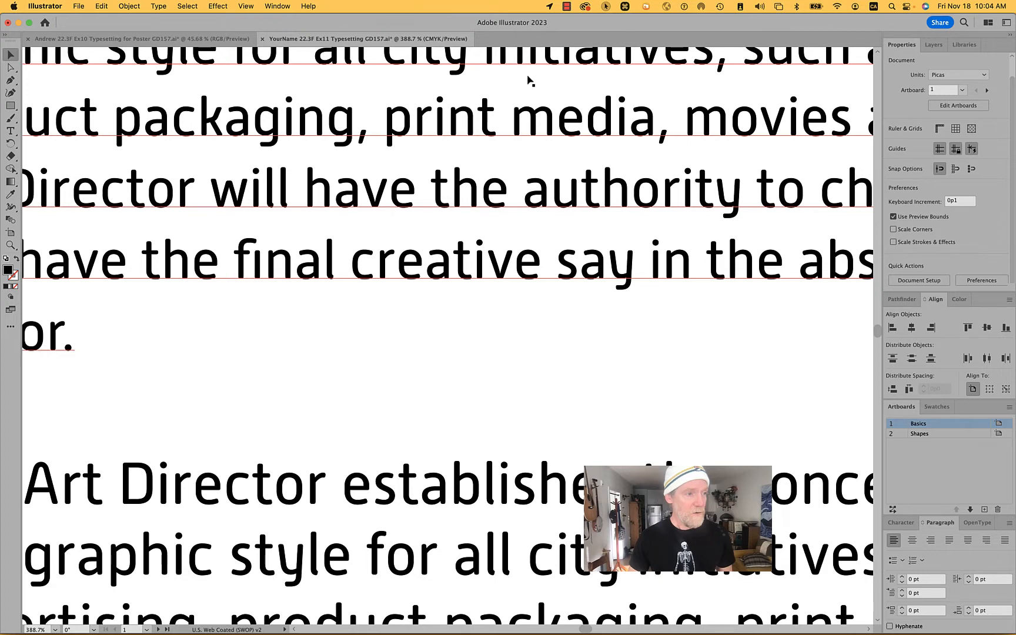
{"action": "key", "text": "m"}
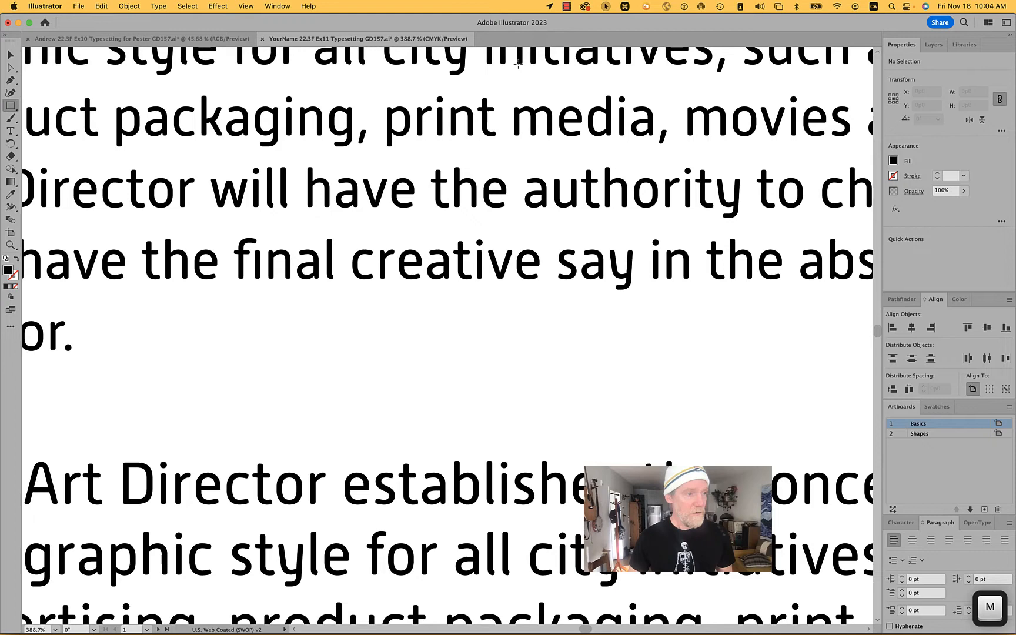
{"action": "key", "text": "super+a"}
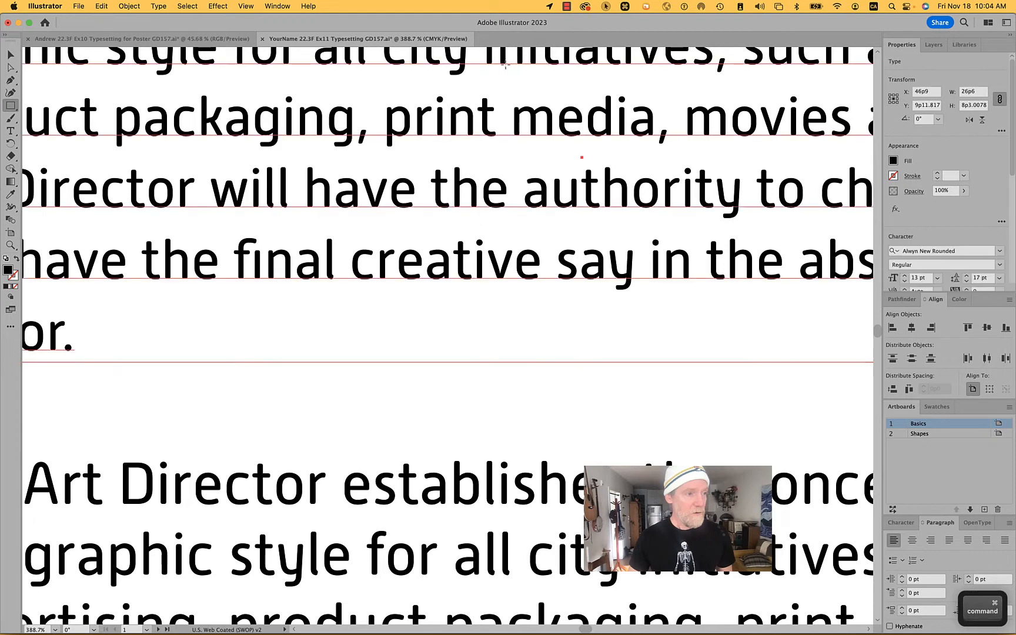
{"action": "left_click_drag", "start_coordinate": [507, 64], "coordinate": [624, 107]}
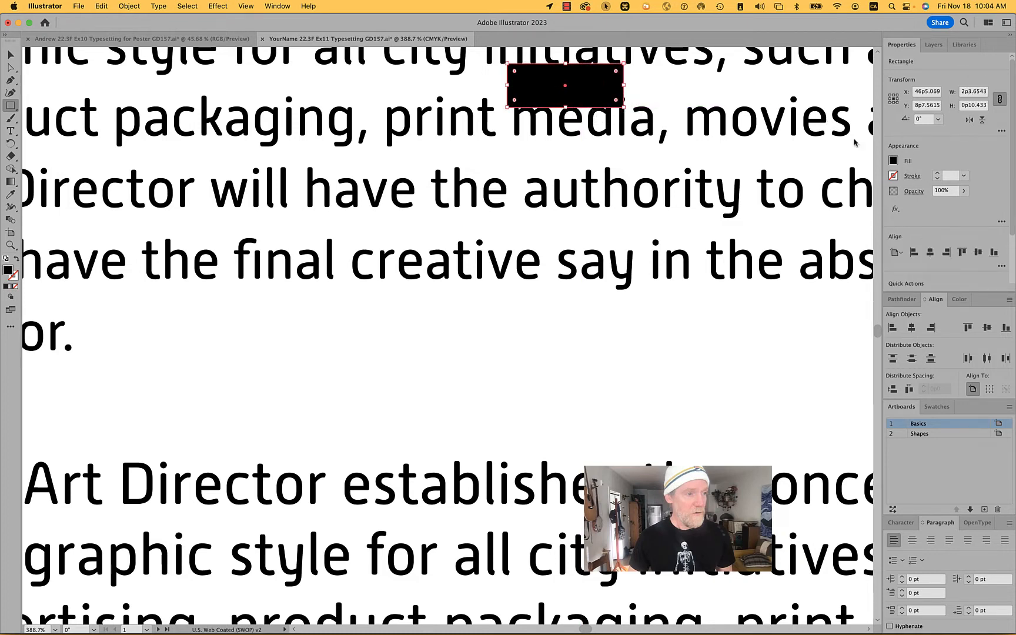
- Fill the rectangle with CMYK Cyan and send it to the back behind the text
{"action": "left_click", "coordinate": [893, 161]}
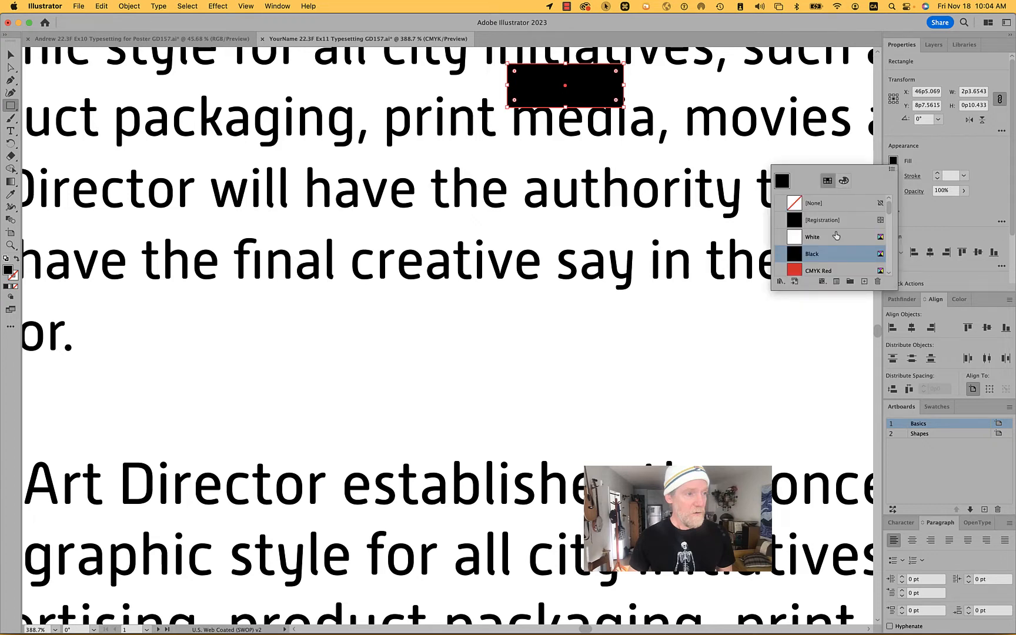
{"action": "scroll", "coordinate": [836, 235], "scroll_direction": "down", "scroll_amount": 3}
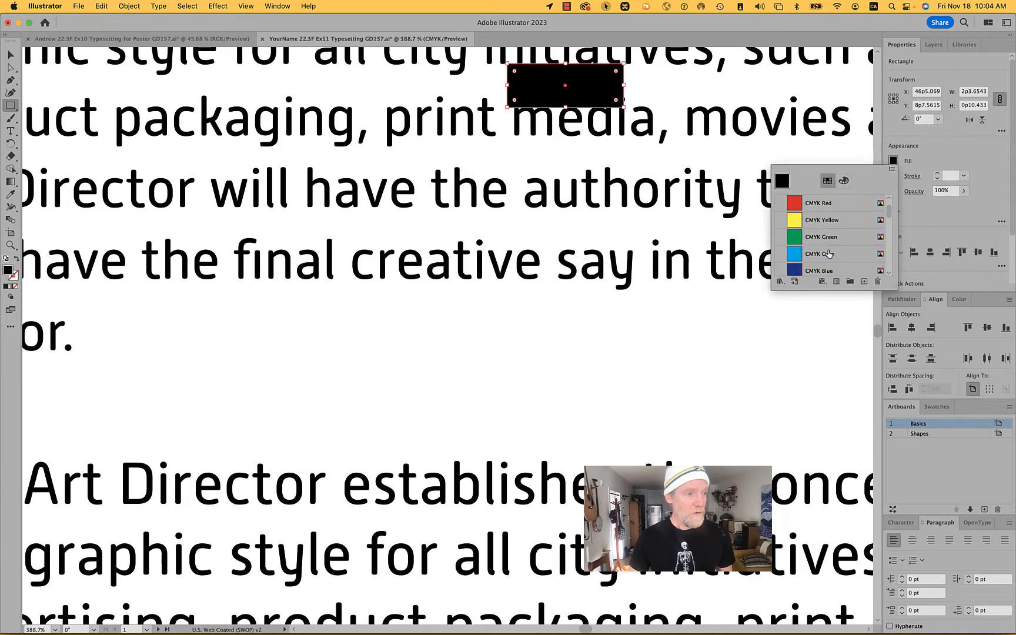
{"action": "left_click", "coordinate": [827, 259]}
{"action": "key", "text": "shift+super+bracketleft"}
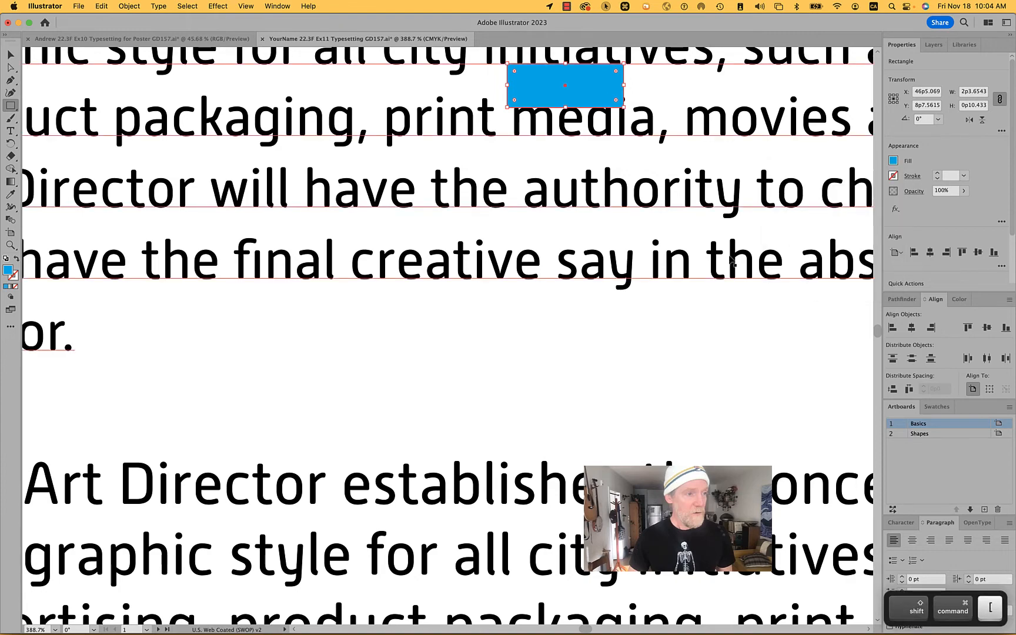
{"action": "scroll", "coordinate": [730, 256], "scroll_direction": "down", "scroll_amount": 5}
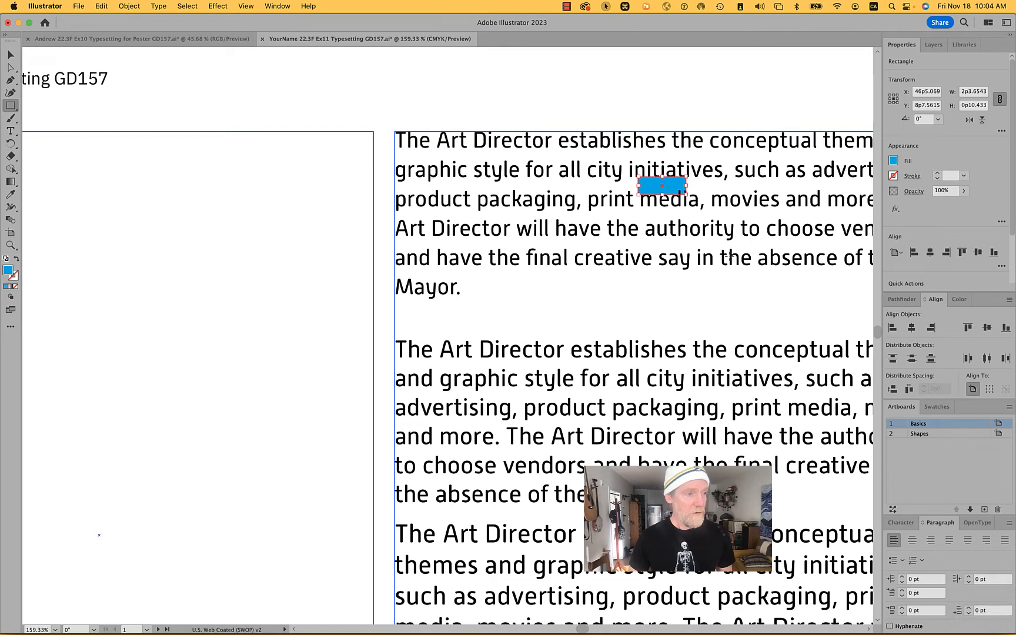
{"action": "scroll", "coordinate": [730, 257], "scroll_direction": "right", "scroll_amount": 5}
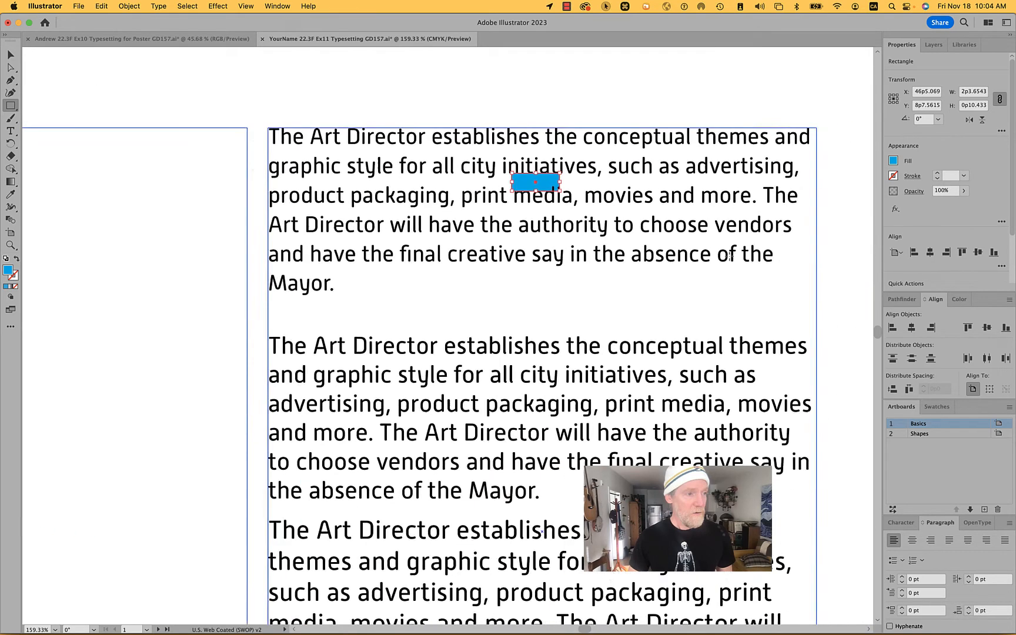
{"action": "left_click", "coordinate": [10, 54]}
{"action": "left_click_drag", "start_coordinate": [507, 179], "coordinate": [730, 179]}
{"action": "key", "text": "super+z"}
{"action": "left_click", "coordinate": [494, 187]}
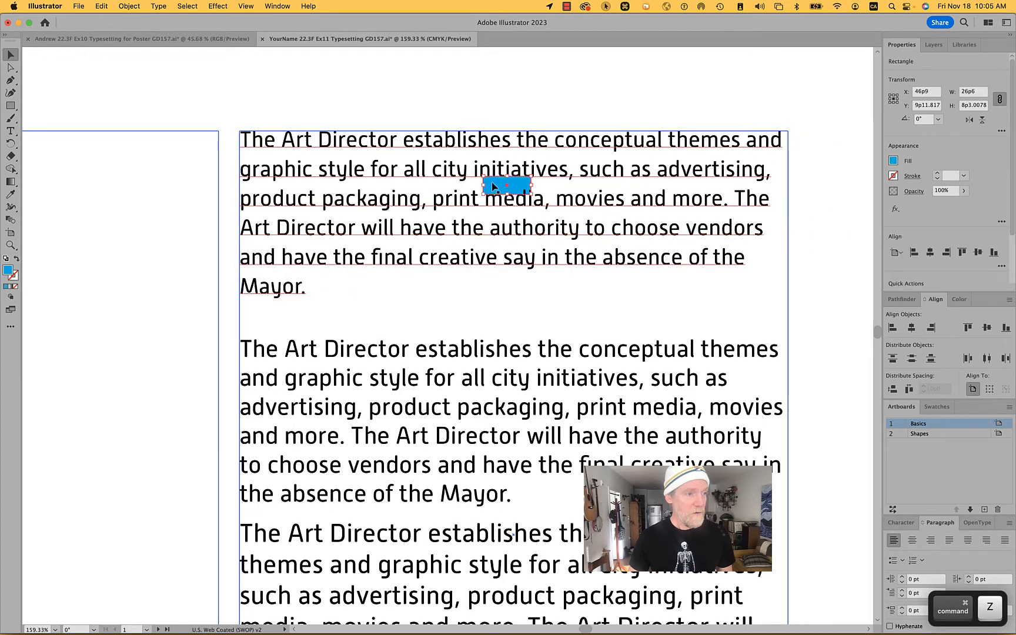
{"action": "left_click_drag", "start_coordinate": [493, 187], "coordinate": [518, 188]}
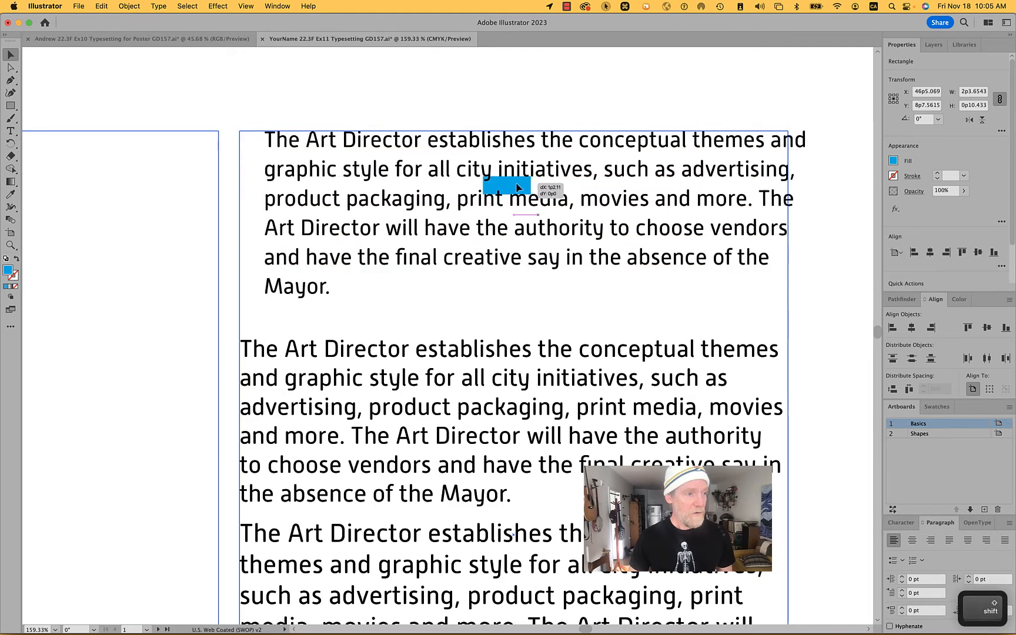
{"action": "key", "text": "super+z"}
{"action": "double_click", "coordinate": [516, 185]}
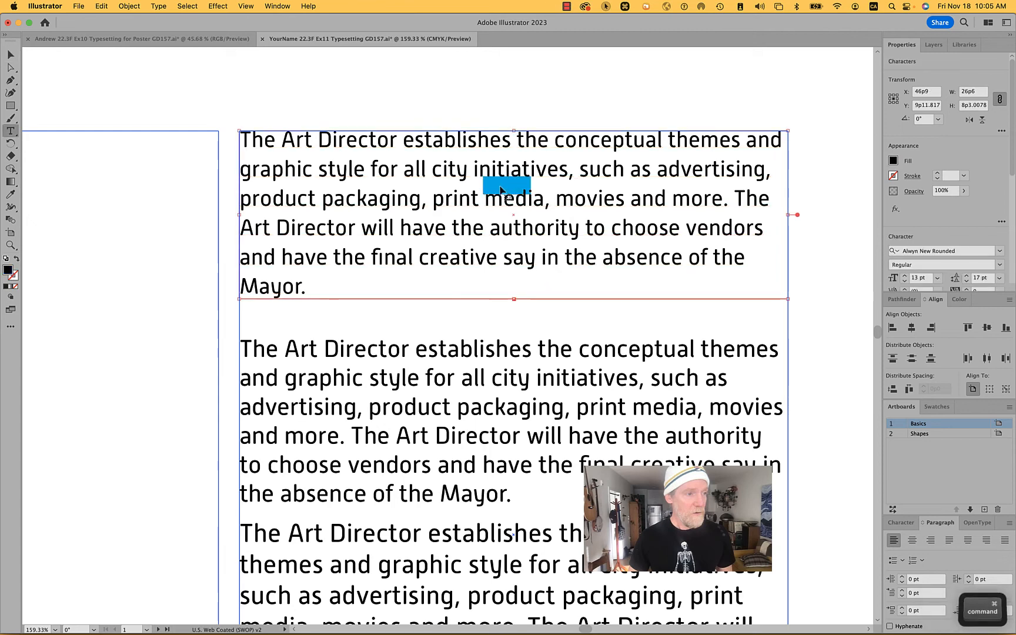
- Move the cyan rectangle horizontally to the end of the text lines, beneath "advertising" in the 13 pt paragraph
{"action": "left_click", "coordinate": [501, 188], "text": "super"}
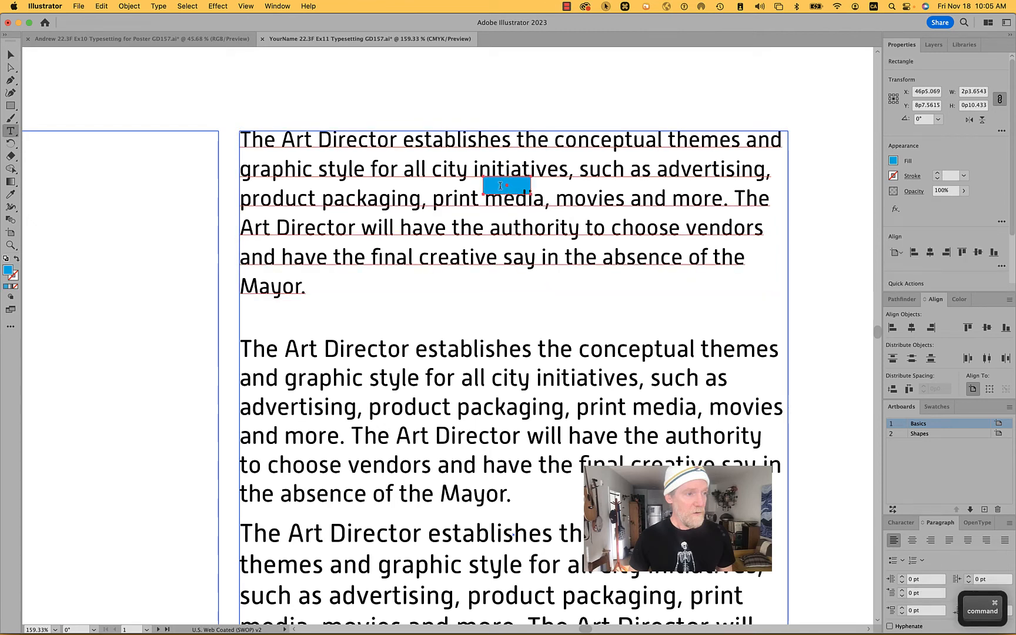
{"action": "key", "text": "shift+Right"}
{"action": "key", "text": "shift+Right"}
{"action": "key", "text": "shift+Right"}
{"action": "key", "text": "shift+Right"}
{"action": "key", "text": "shift+Right"}
{"action": "key", "text": "shift+Right"}
{"action": "key", "text": "shift+Right"}
{"action": "key", "text": "shift+Right"}
{"action": "key", "text": "shift+Right"}
{"action": "key", "text": "shift+Right"}
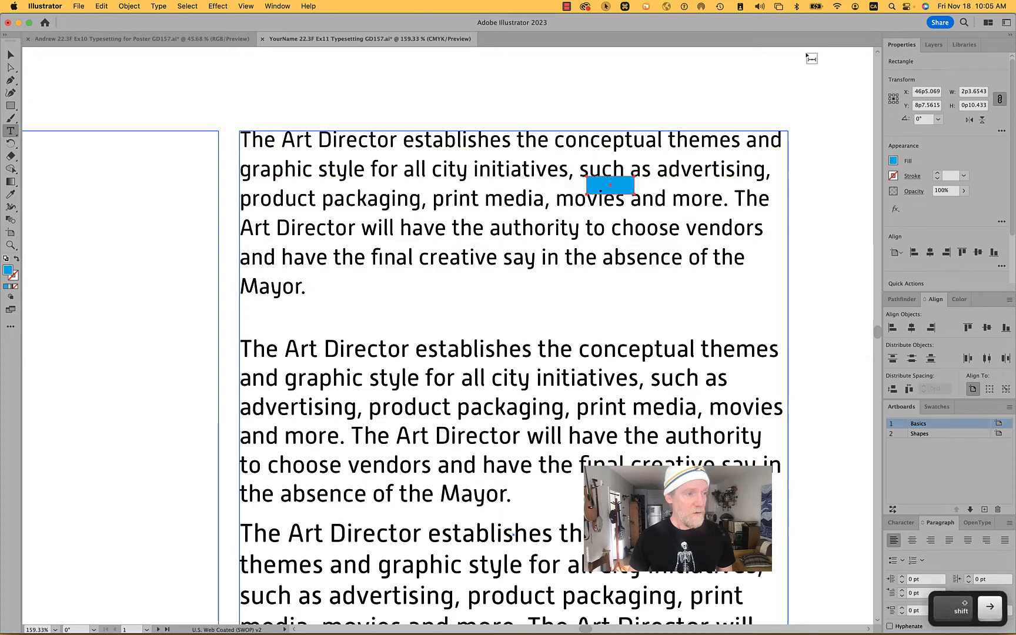
{"action": "key", "text": "v"}
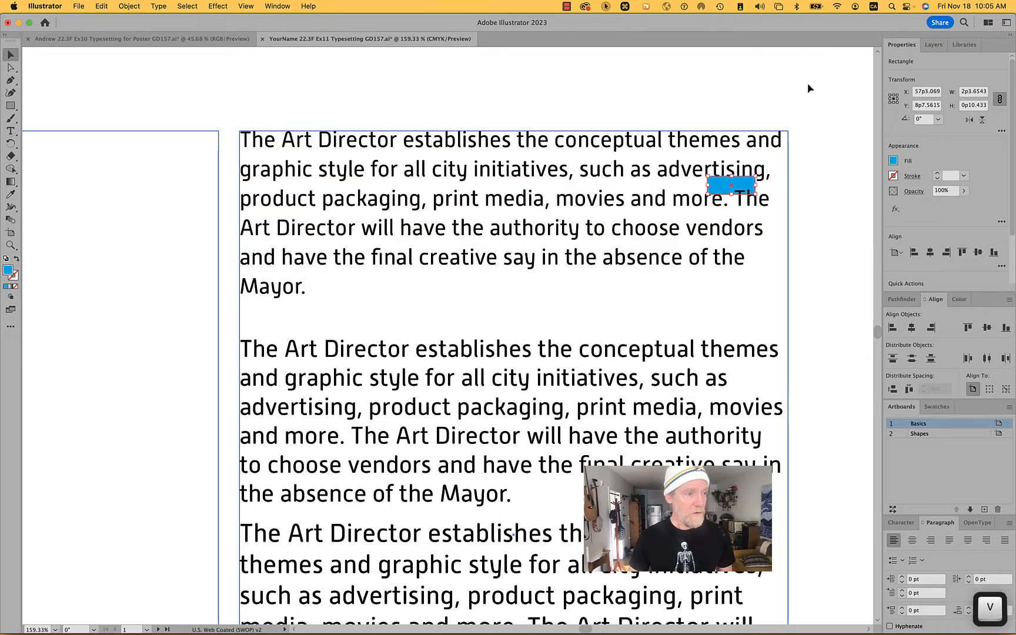
- Stretch the cyan rectangle in both directions so it spans the text column from its left guide to just past its right guide
{"action": "left_click_drag", "start_coordinate": [752, 187], "coordinate": [796, 188]}
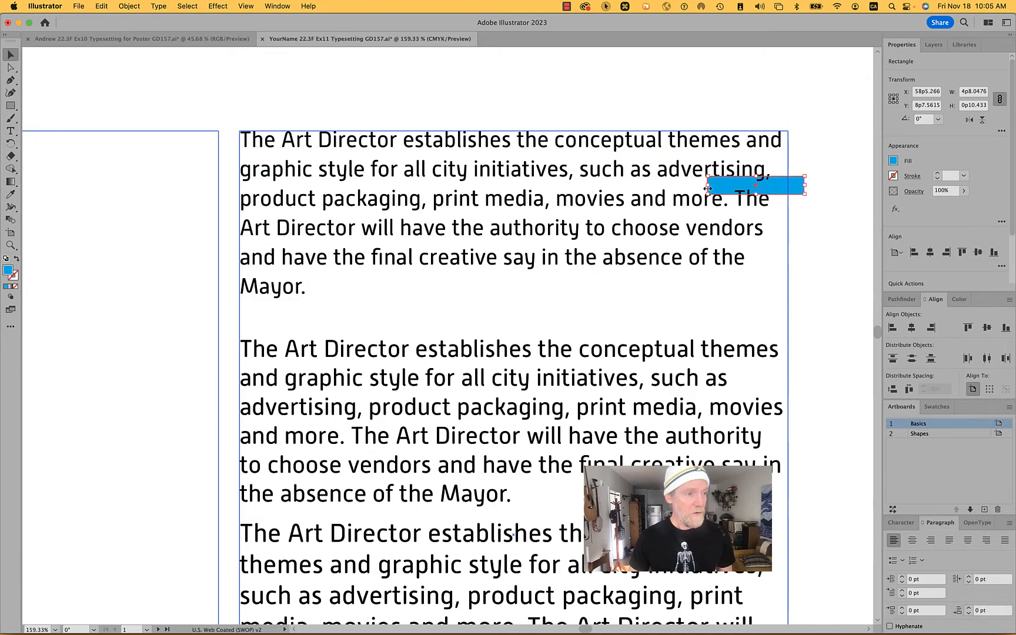
{"action": "left_click_drag", "start_coordinate": [708, 186], "coordinate": [240, 198]}
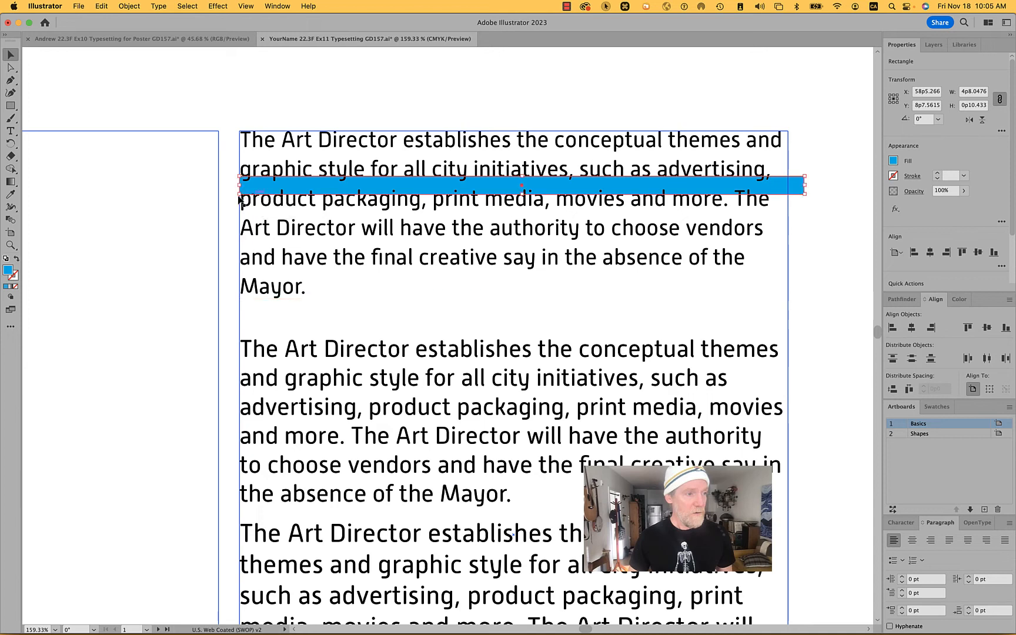
{"action": "left_click", "coordinate": [704, 86]}
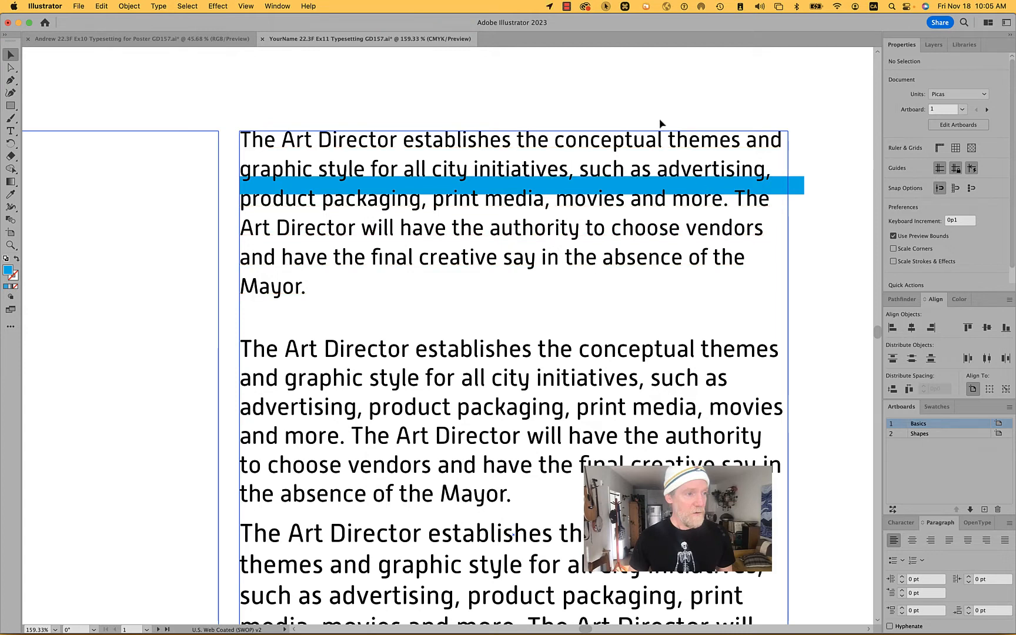
- Paste the copied heading lines "PrimeName" and "Name of the Career" as point text on the empty column's left guide, near its top
{"action": "scroll", "coordinate": [660, 123], "scroll_direction": "down", "scroll_amount": 5}
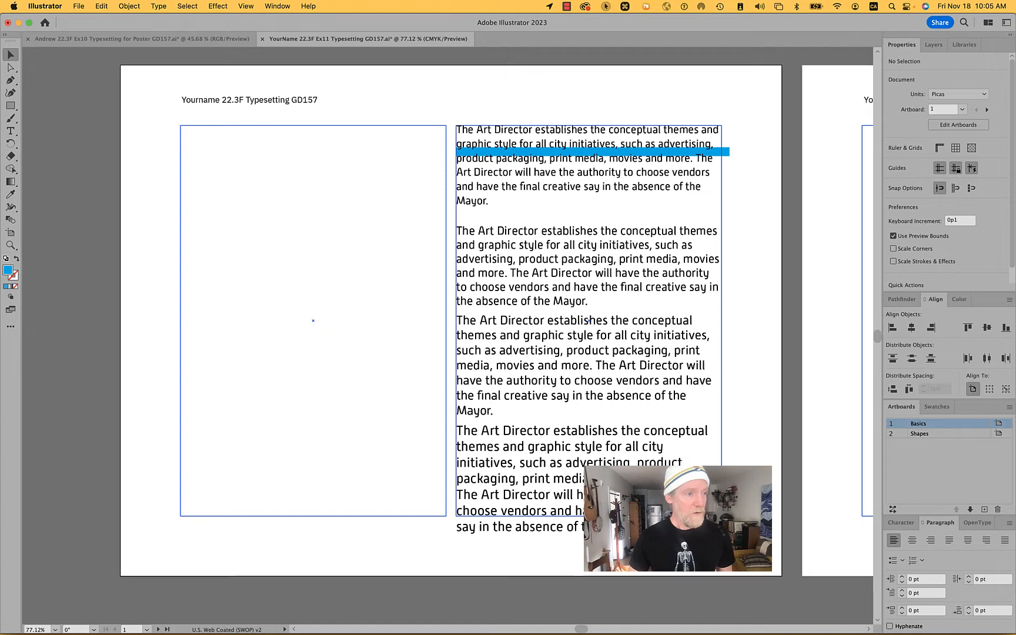
{"action": "key", "text": "shift"}
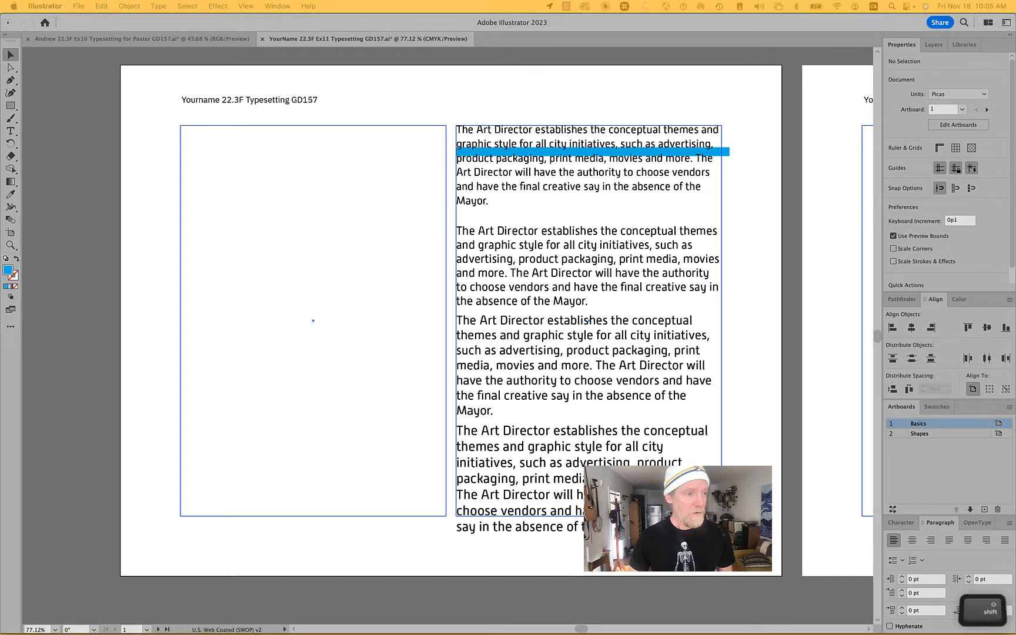
{"action": "key", "text": "super+c"}
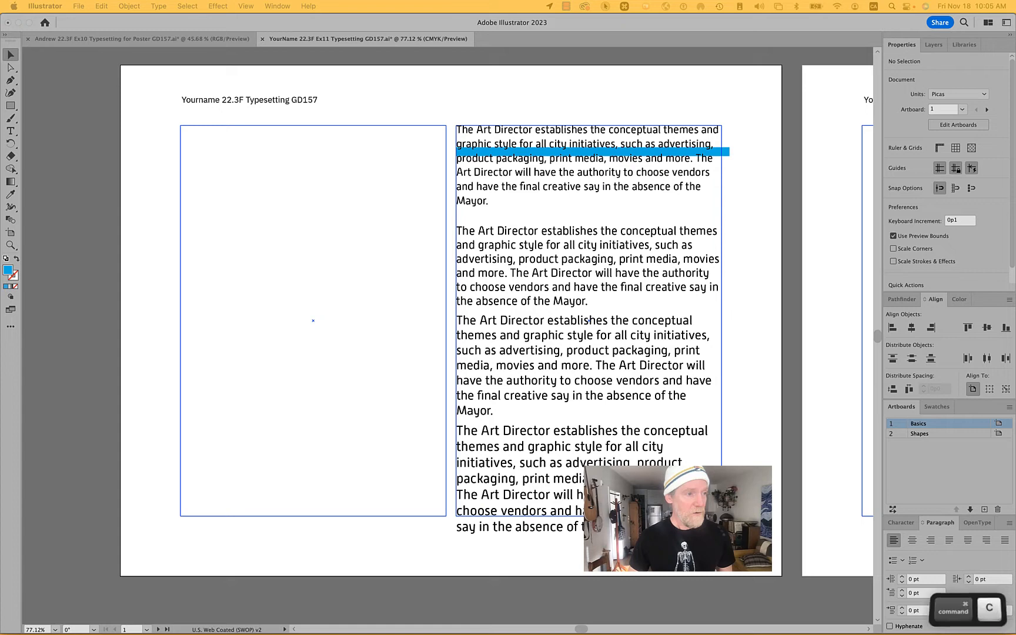
{"action": "left_click", "coordinate": [176, 151]}
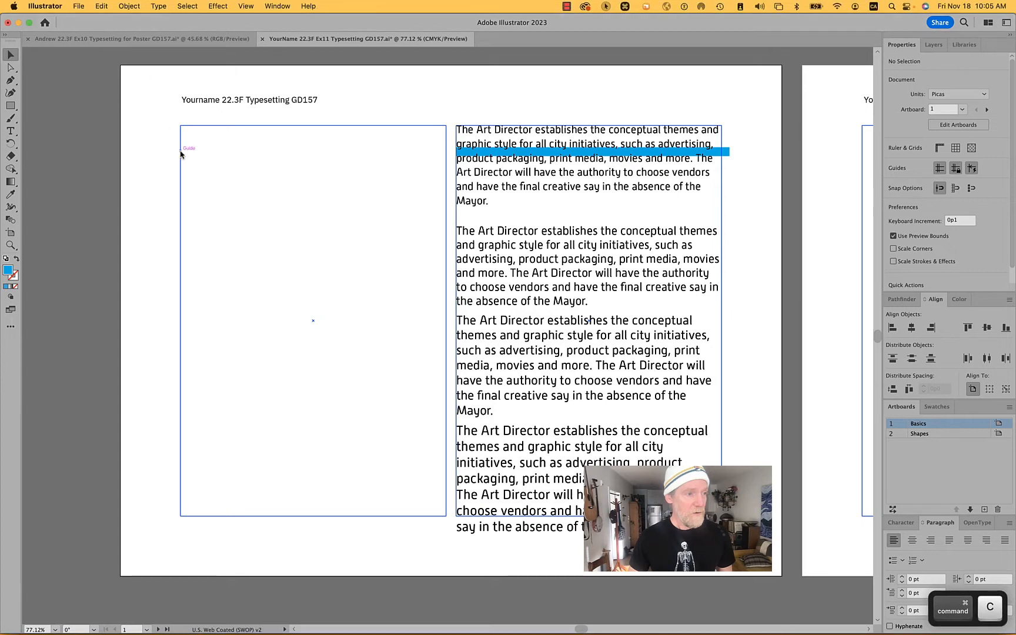
{"action": "key", "text": "t"}
{"action": "left_click_drag", "start_coordinate": [181, 151], "coordinate": [385, 234]}
{"action": "key", "text": "super+z"}
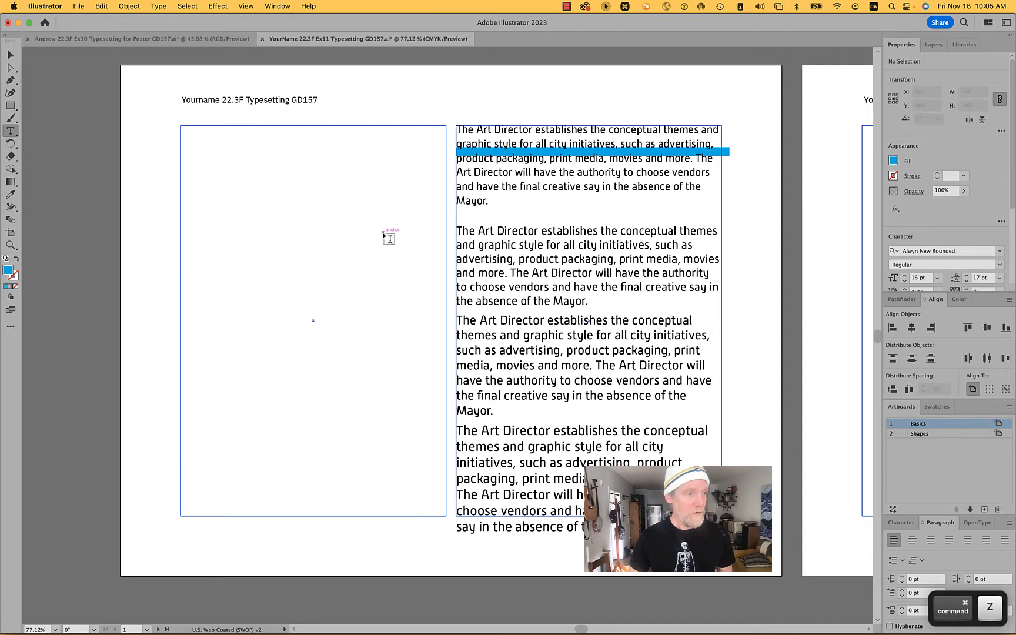
{"action": "left_click", "coordinate": [181, 161]}
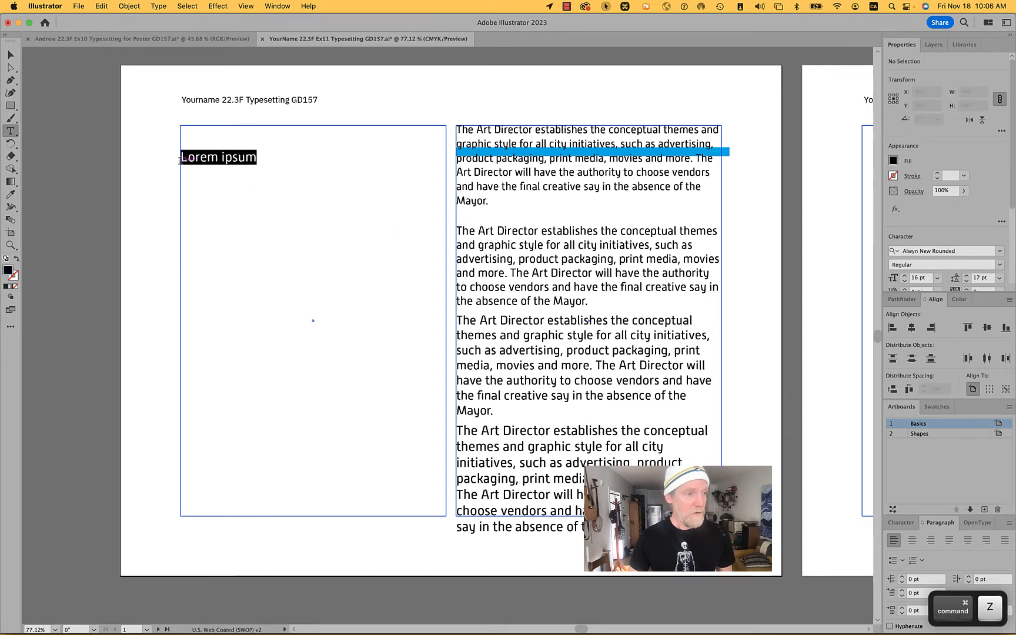
{"action": "key", "text": "super"}
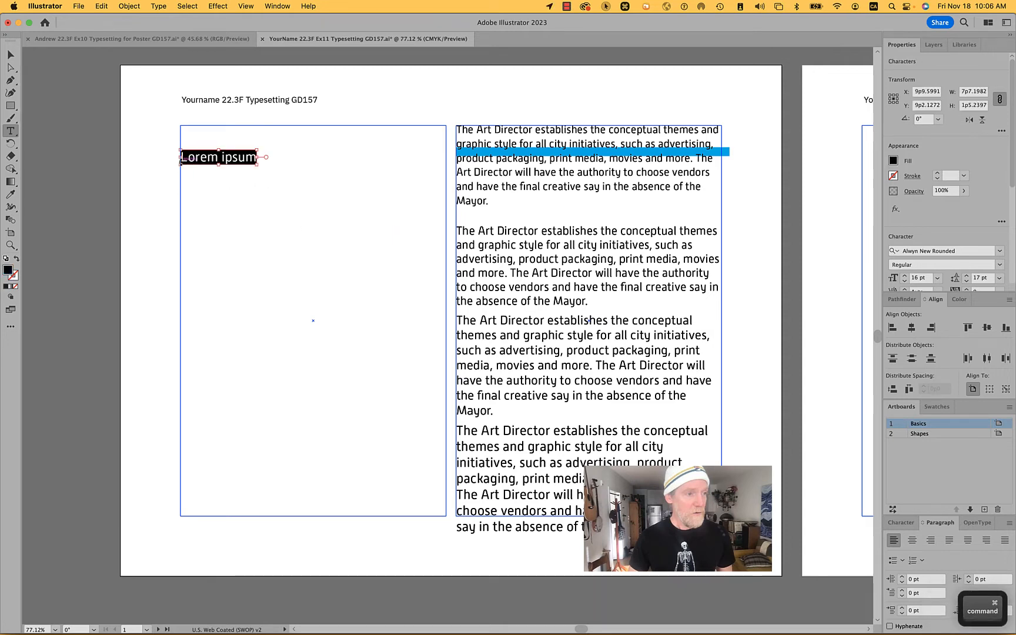
{"action": "key", "text": "super+v"}
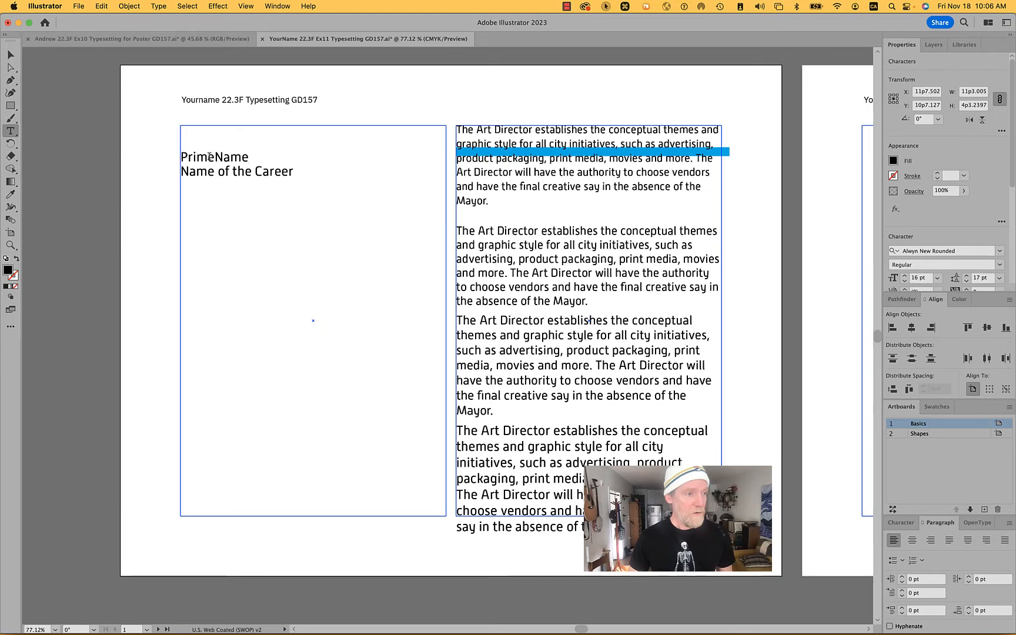
- Replace "Name of the Career" with "Art Director" and the "PrimeName" placeholder with the person's first name
{"action": "scroll", "coordinate": [209, 157], "scroll_direction": "up", "scroll_amount": 5}
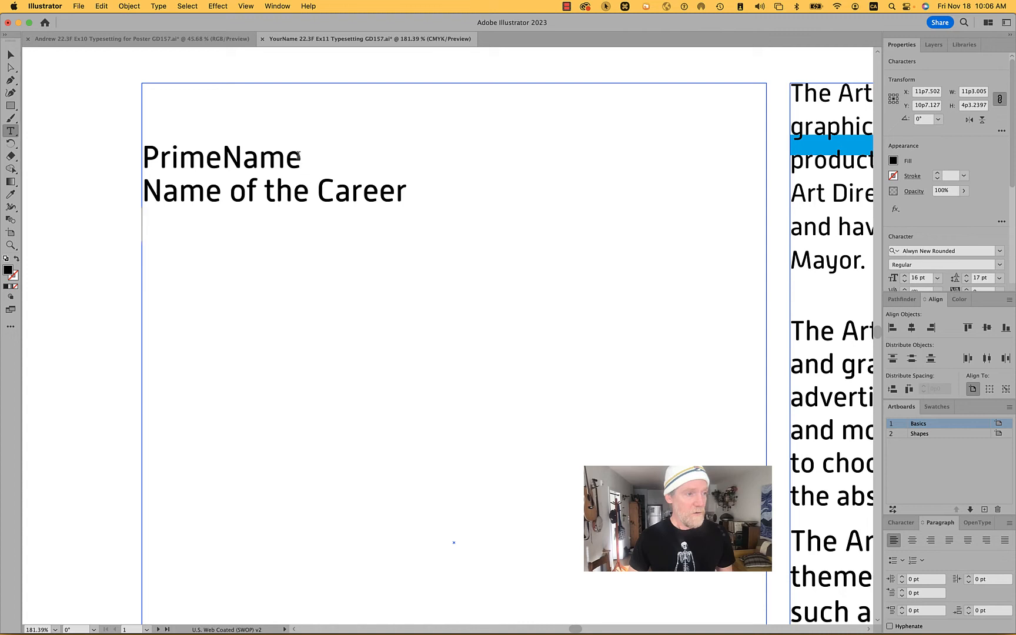
{"action": "left_click_drag", "start_coordinate": [298, 155], "coordinate": [132, 156]}
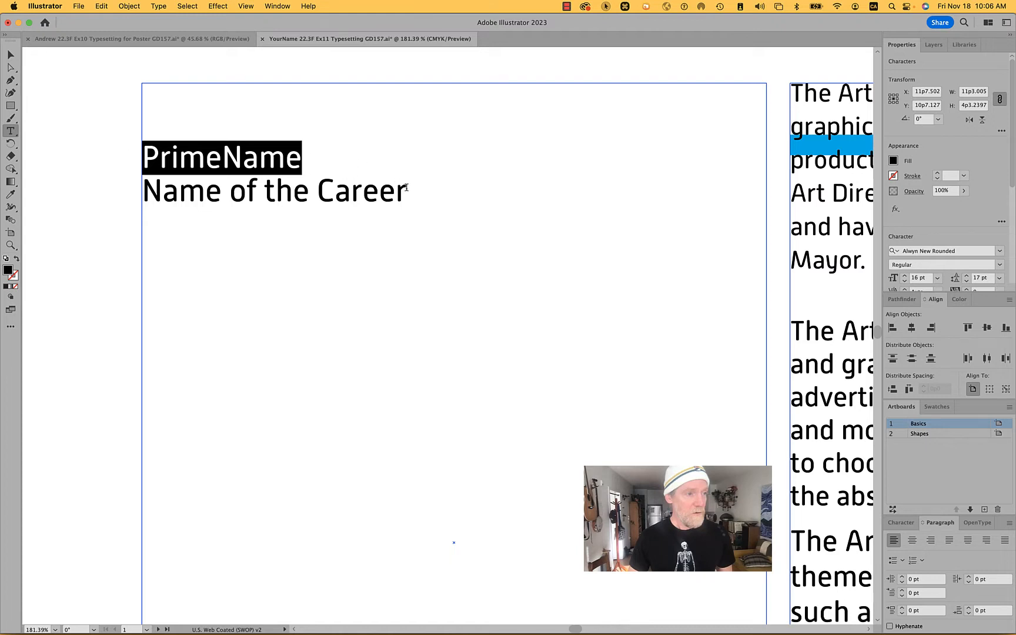
{"action": "left_click_drag", "start_coordinate": [406, 187], "coordinate": [146, 186]}
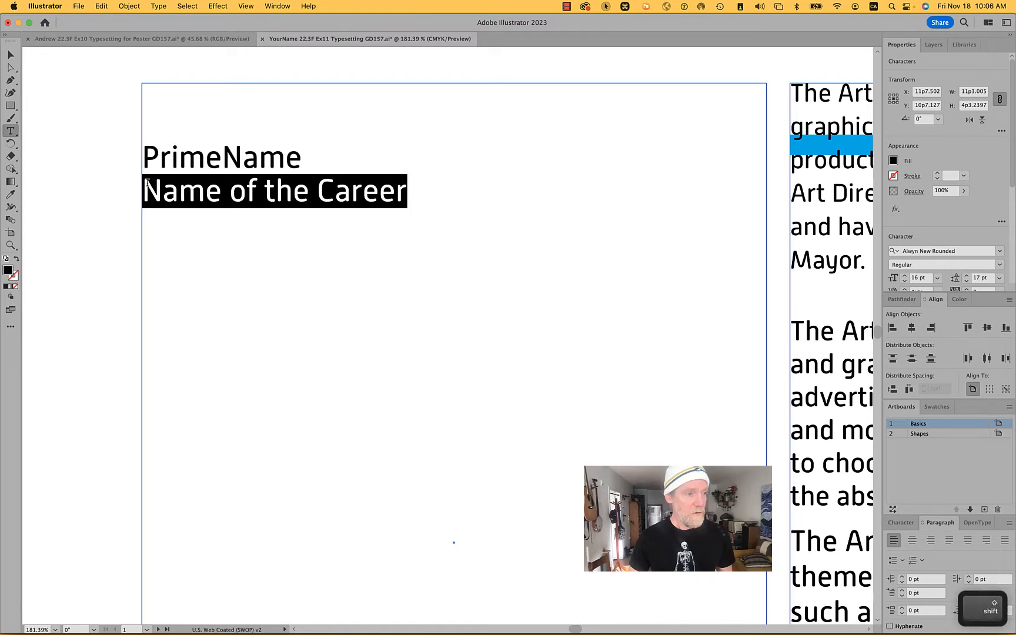
{"action": "type", "text": "Art "}
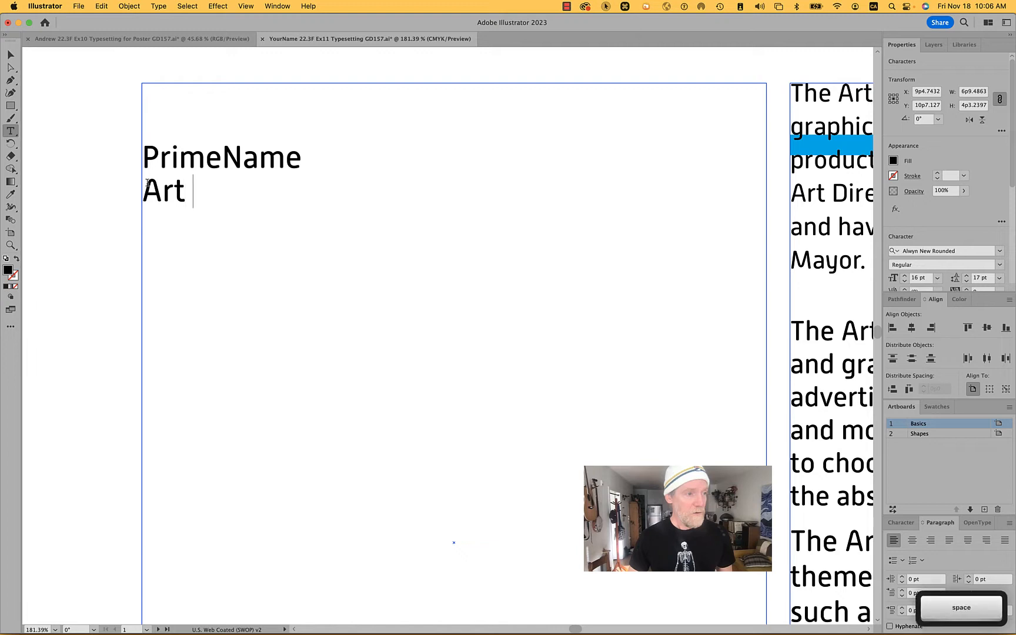
{"action": "type", "text": "Di"}
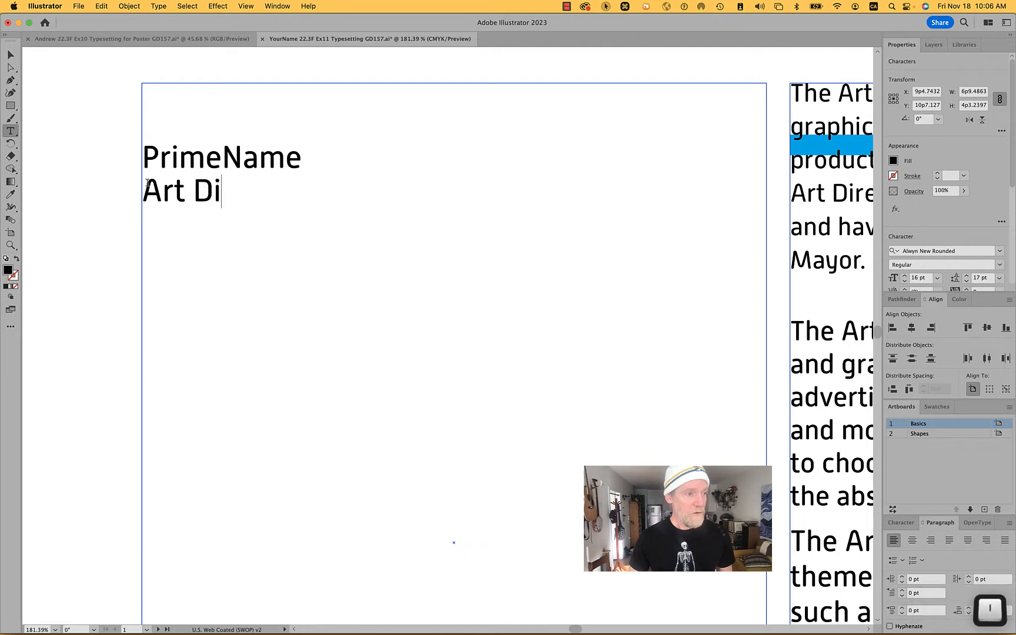
{"action": "type", "text": "recto"}
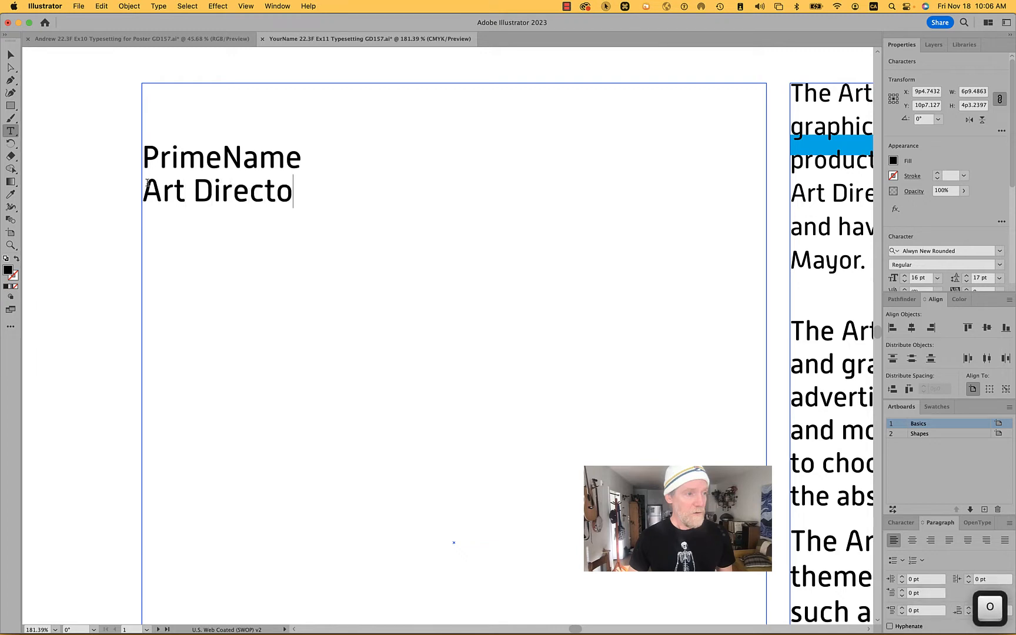
{"action": "type", "text": "r"}
{"action": "left_click_drag", "start_coordinate": [298, 158], "coordinate": [144, 160]}
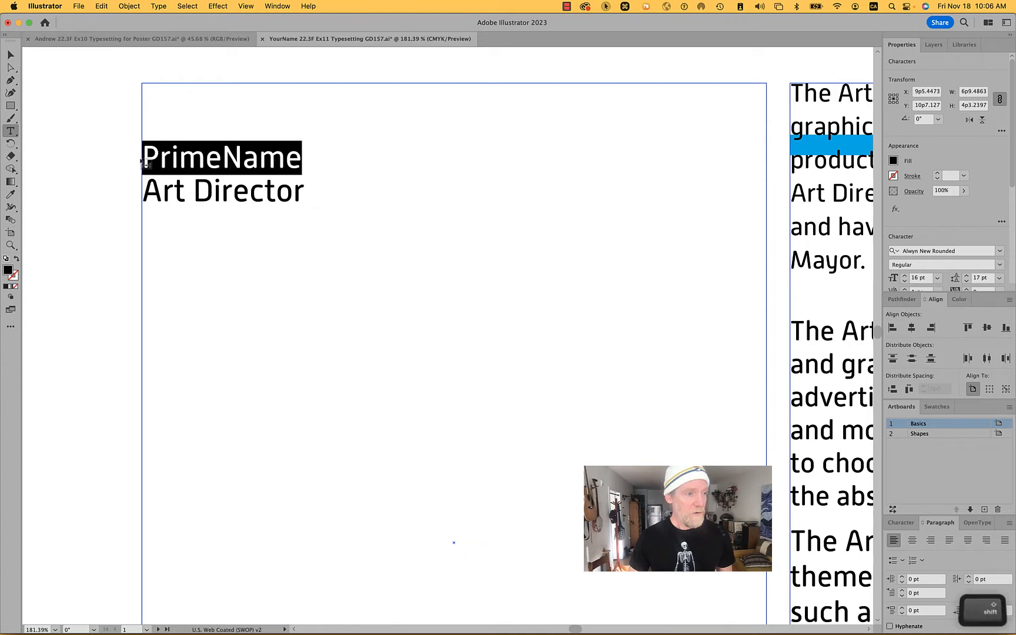
{"action": "type", "text": "Olivia"}
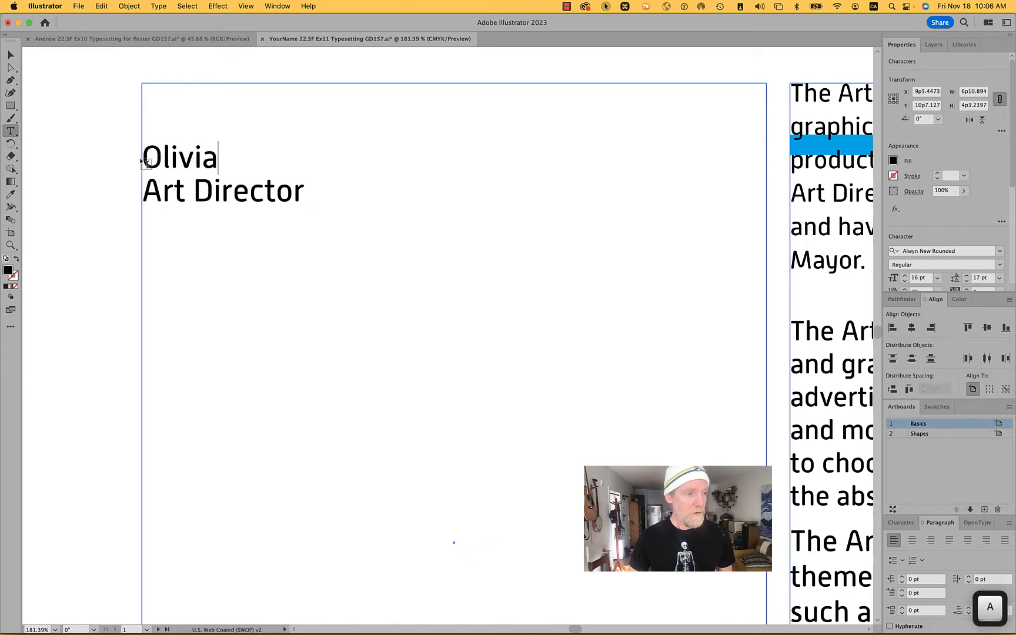
{"action": "left_click_drag", "start_coordinate": [143, 191], "coordinate": [312, 191]}
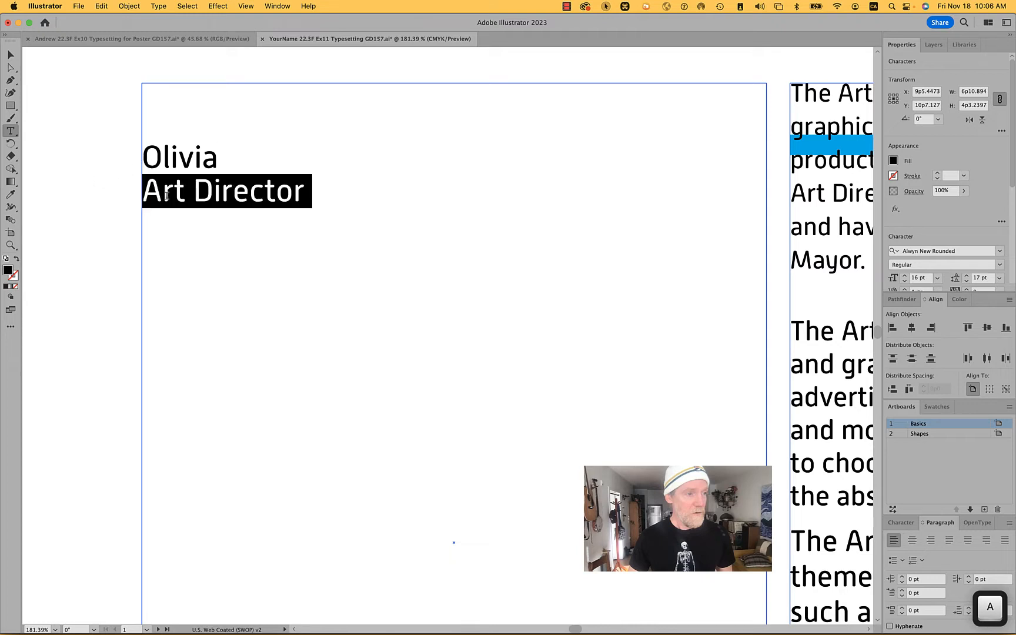
- Multiply the font size of the whole two-line heading by 1.618, giving 25.888 pt
{"action": "left_click", "coordinate": [189, 165], "text": "super"}
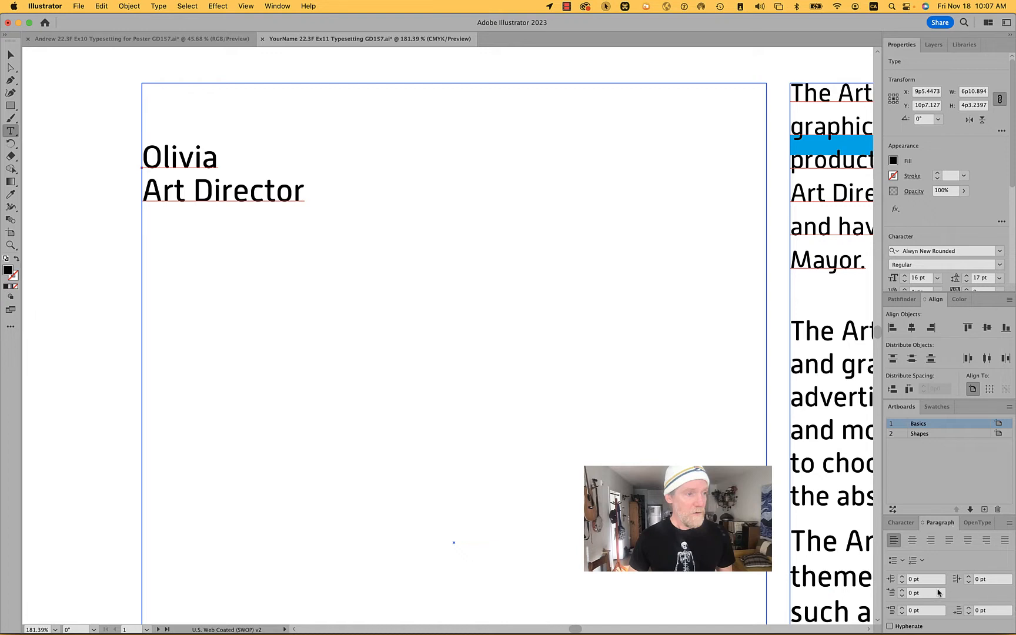
{"action": "left_click", "coordinate": [901, 522]}
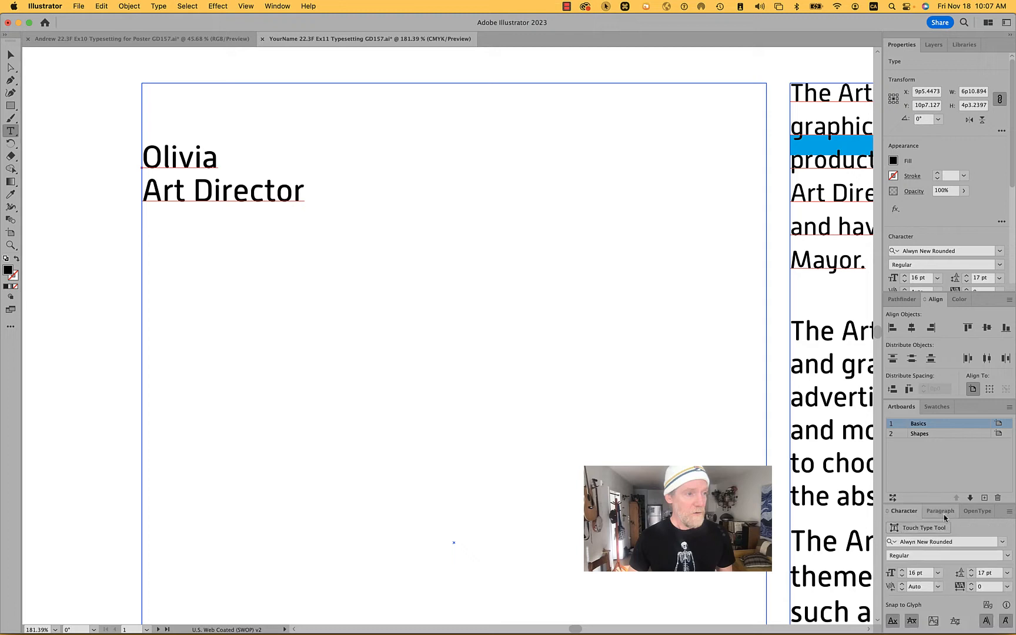
{"action": "left_click", "coordinate": [929, 572]}
{"action": "type", "text": "*"}
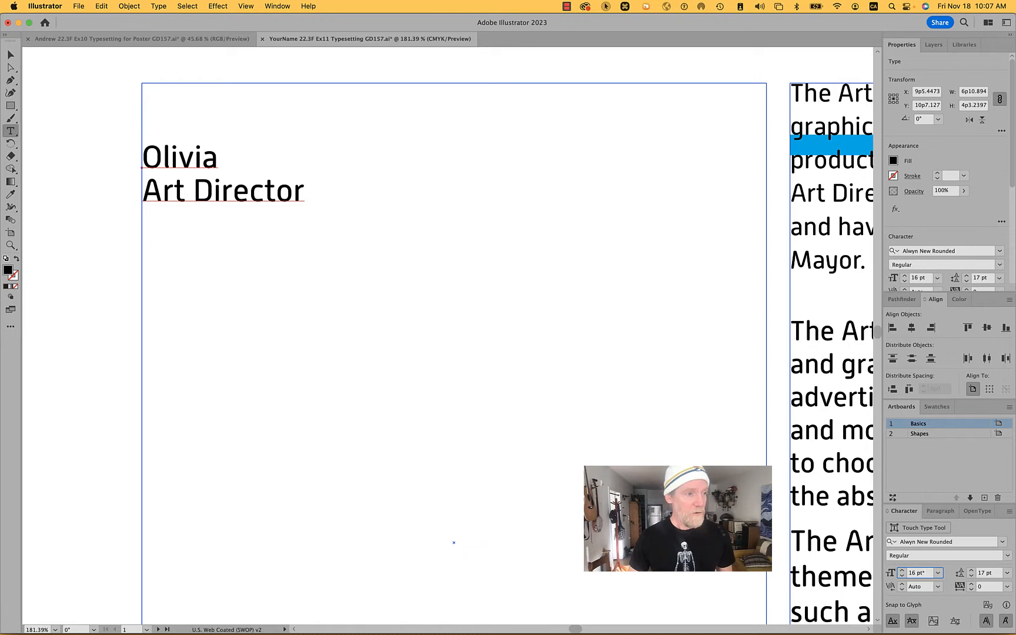
{"action": "type", "text": "1.618"}
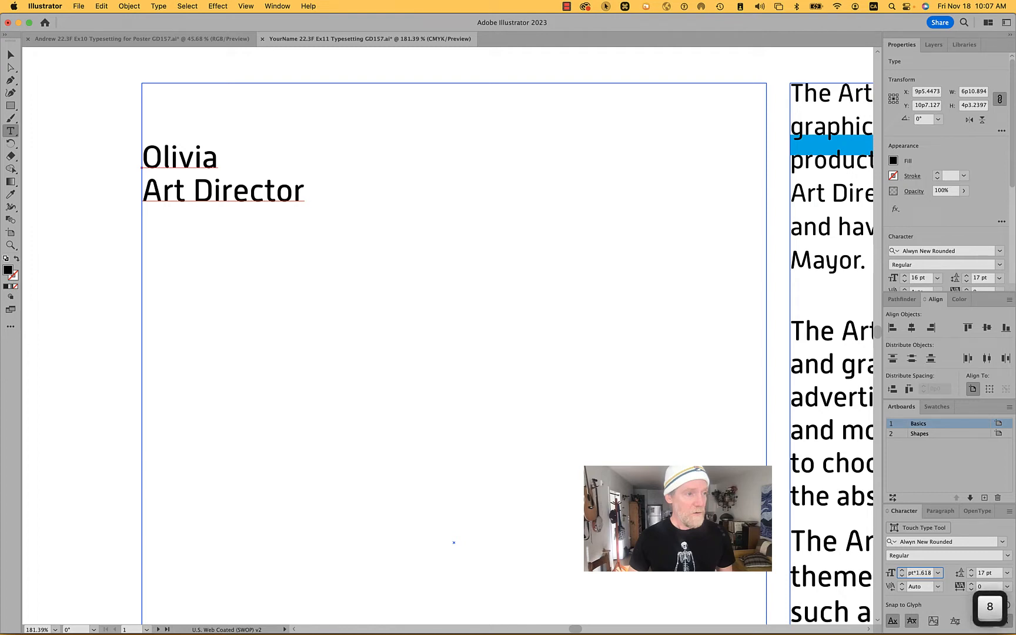
{"action": "key", "text": "Return"}
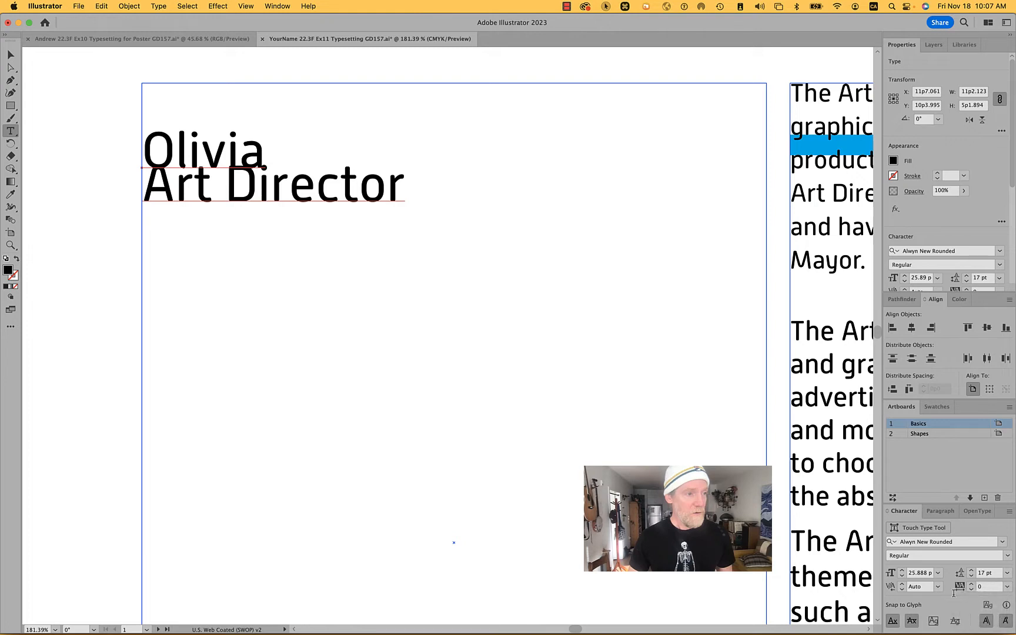
- Multiply the font size of the "Art Director" line alone by 1.618, giving 41.8868 pt
{"action": "triple_click", "coordinate": [305, 187]}
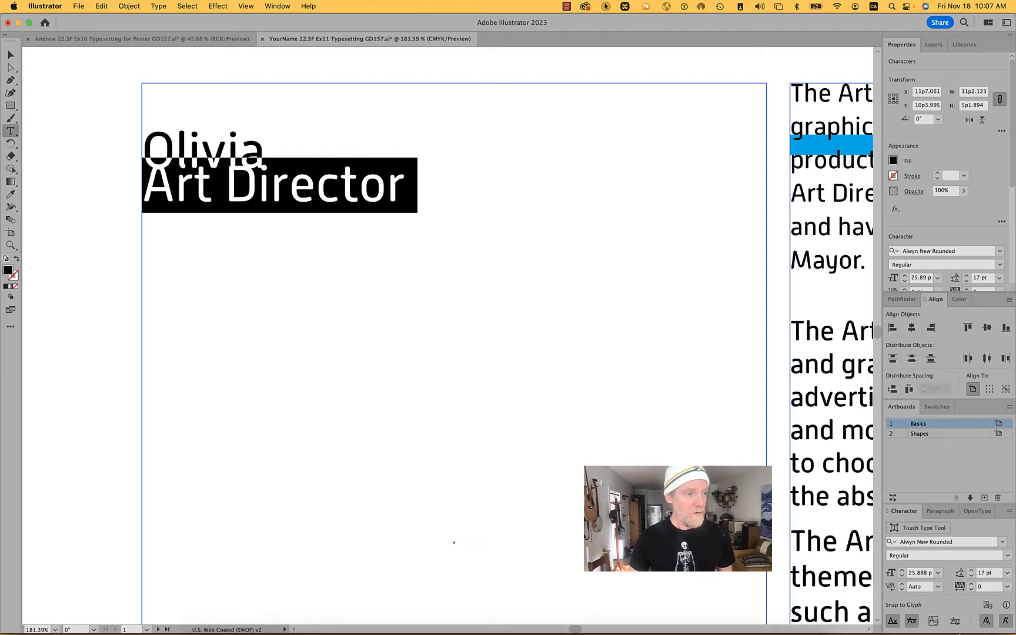
{"action": "left_click", "coordinate": [927, 572]}
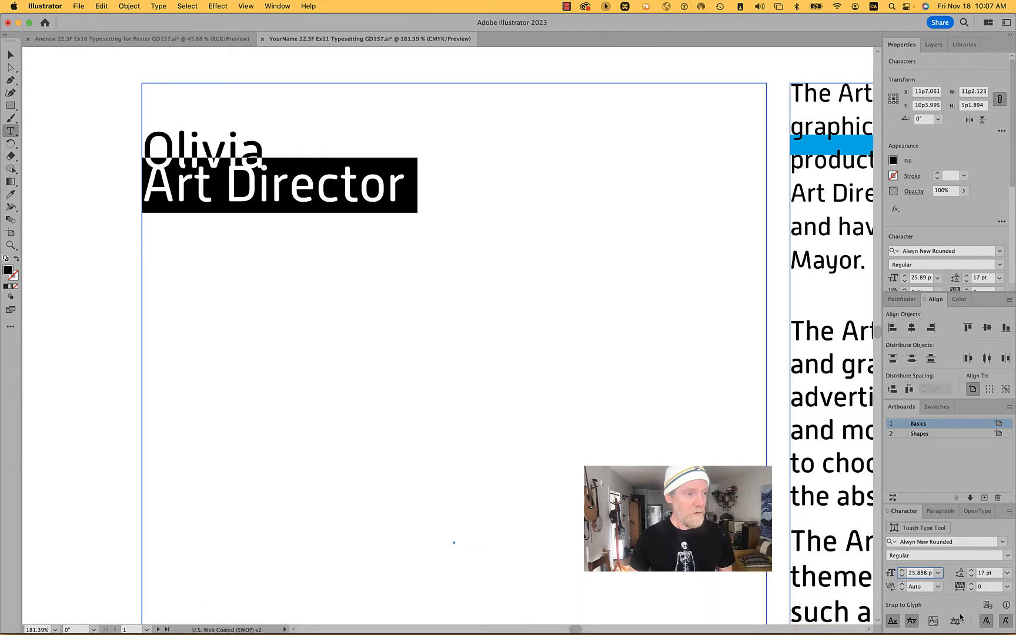
{"action": "type", "text": "*"}
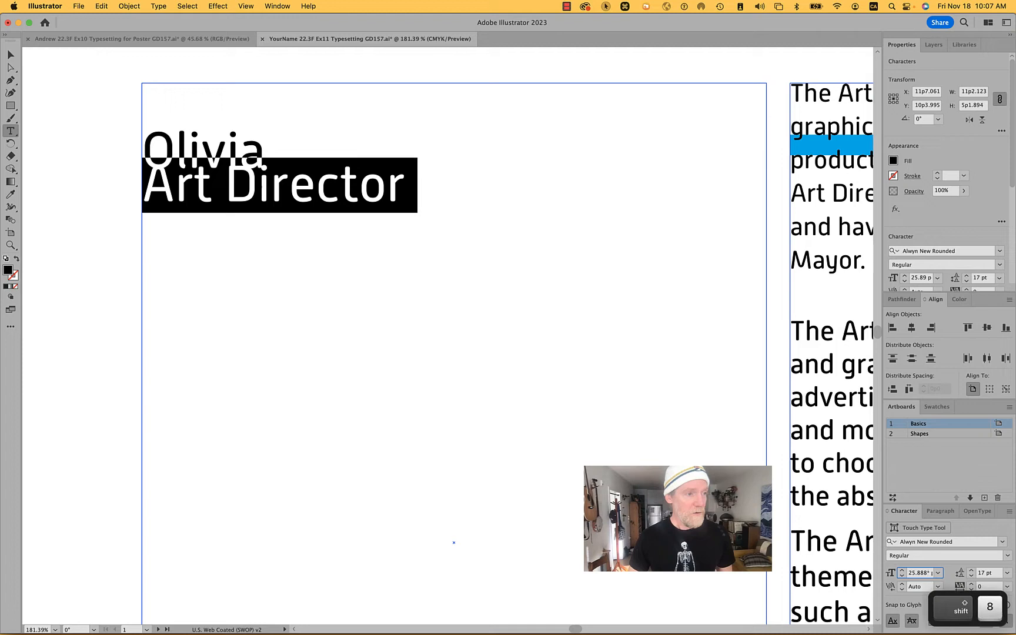
{"action": "type", "text": "1.618 p"}
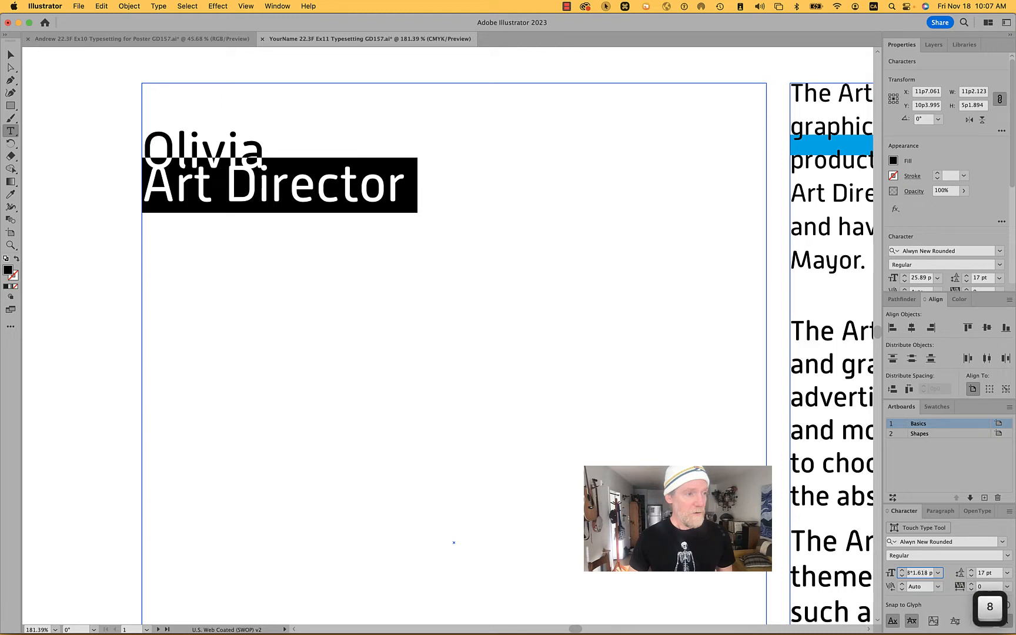
{"action": "key", "text": "Tab"}
{"action": "key", "text": "super"}
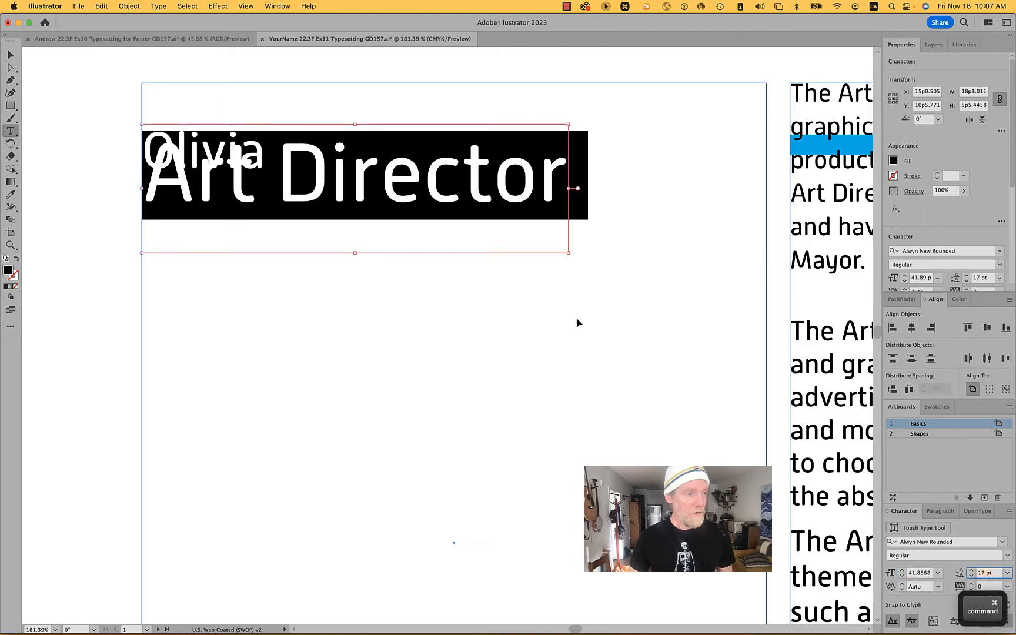
{"action": "left_click", "coordinate": [479, 314], "text": "super"}
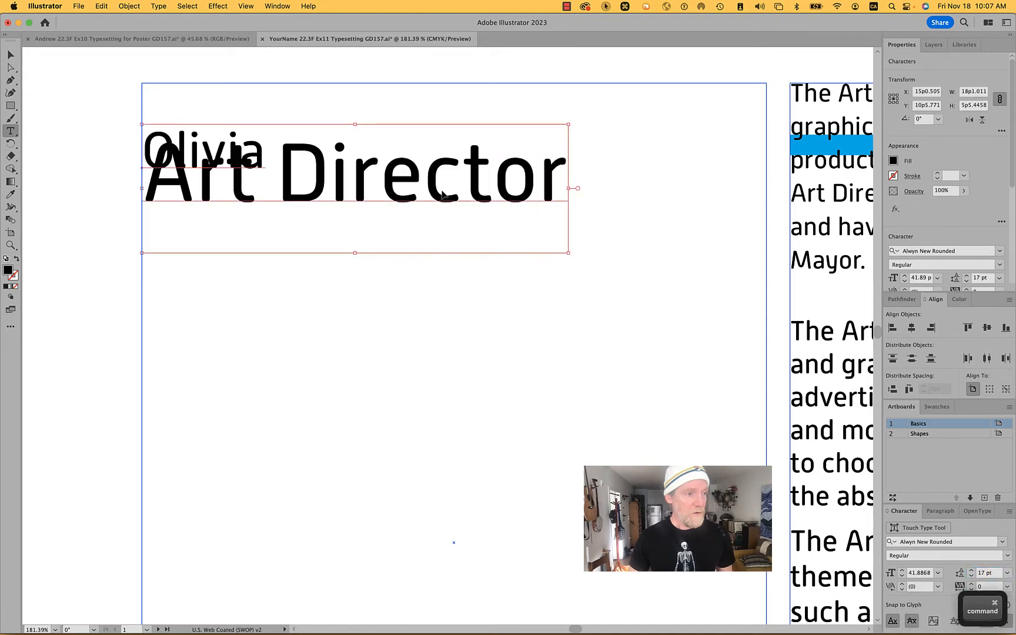
- Shift the heading lower in the column and add the line "of City Strategy" below "Art Director"
{"action": "left_click_drag", "start_coordinate": [443, 195], "coordinate": [439, 242]}
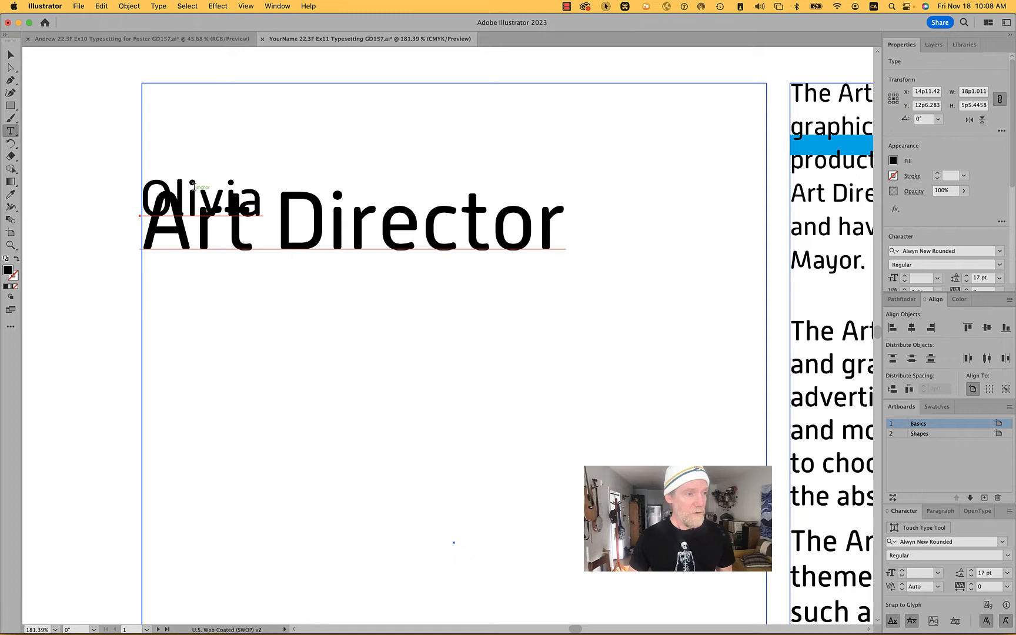
{"action": "triple_click", "coordinate": [194, 187]}
{"action": "double_click", "coordinate": [563, 222]}
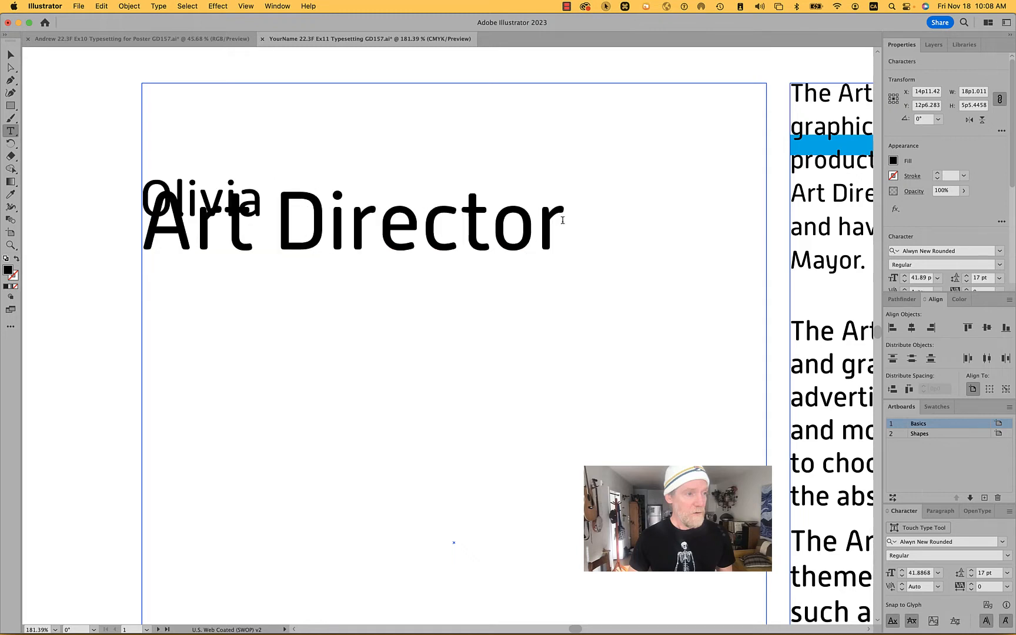
{"action": "left_click", "coordinate": [447, 226], "text": "super"}
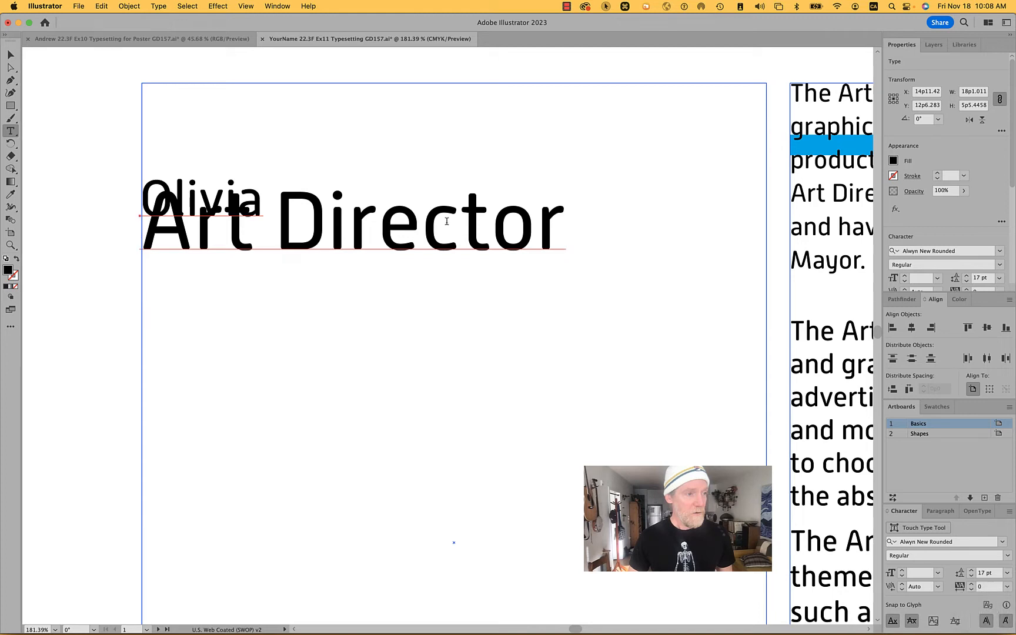
{"action": "left_click", "coordinate": [563, 226]}
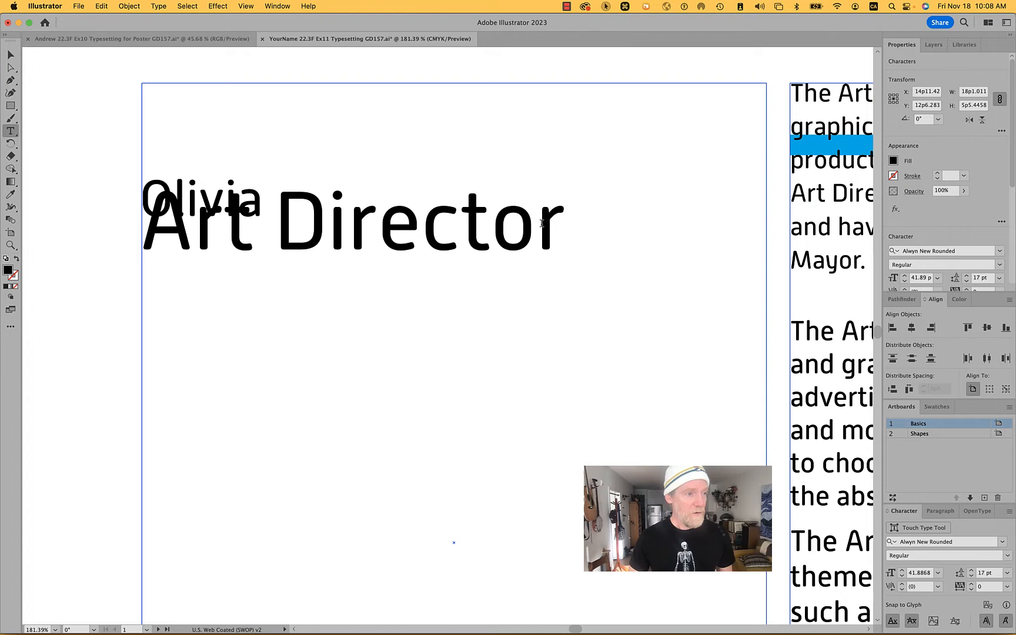
{"action": "key", "text": "Right"}
{"action": "key", "text": "Return"}
{"action": "type", "text": "of Ci"}
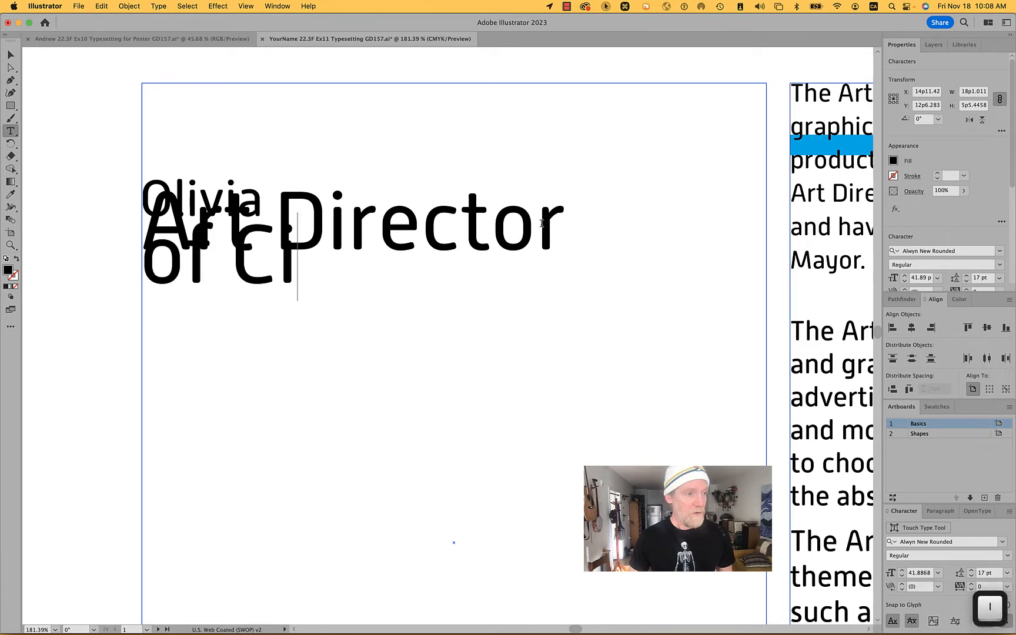
{"action": "type", "text": "ty St"}
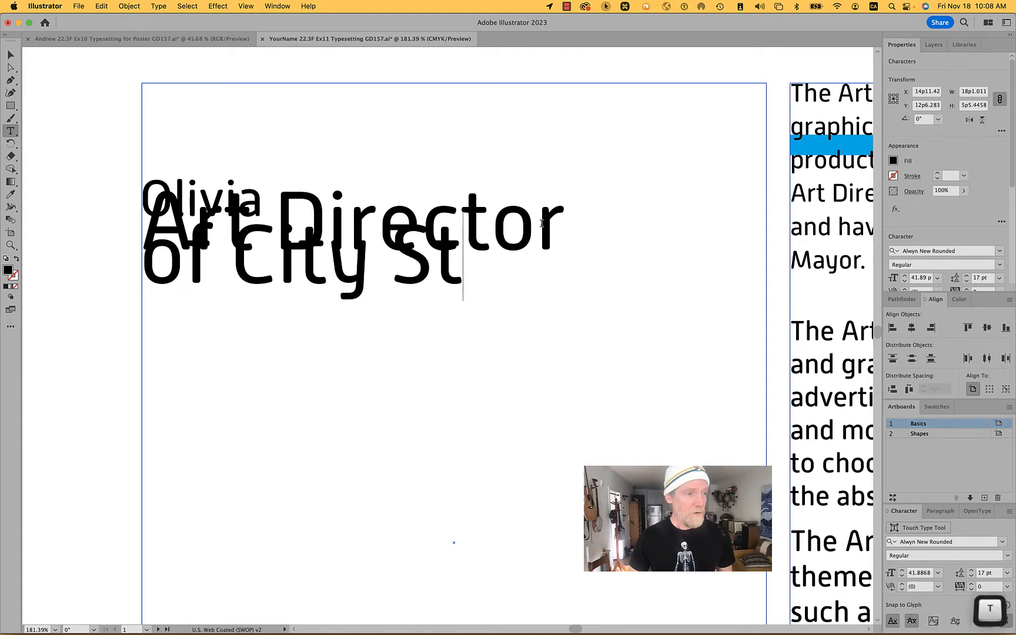
{"action": "type", "text": "rategy"}
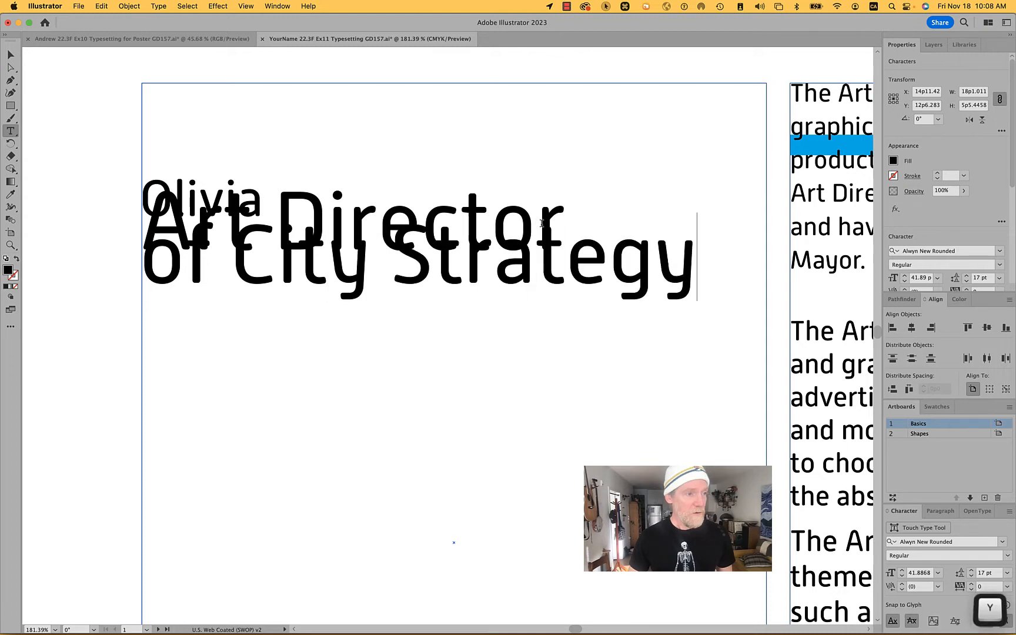
- Cut the two career lines out of the heading and move the remaining first name into the column's top-left corner
{"action": "key", "text": "super"}
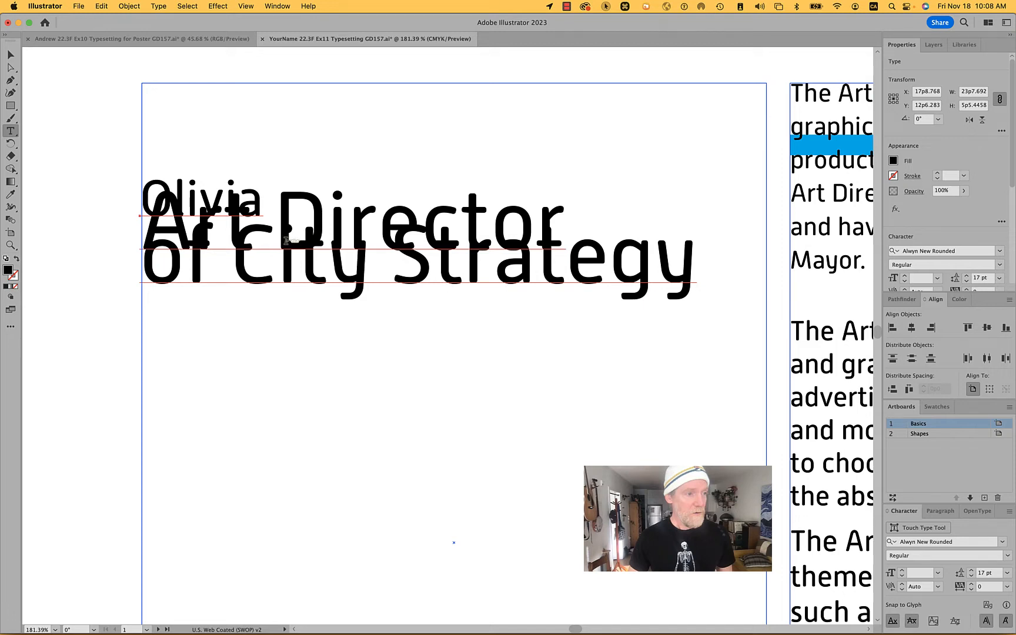
{"action": "left_click_drag", "start_coordinate": [694, 270], "coordinate": [125, 279]}
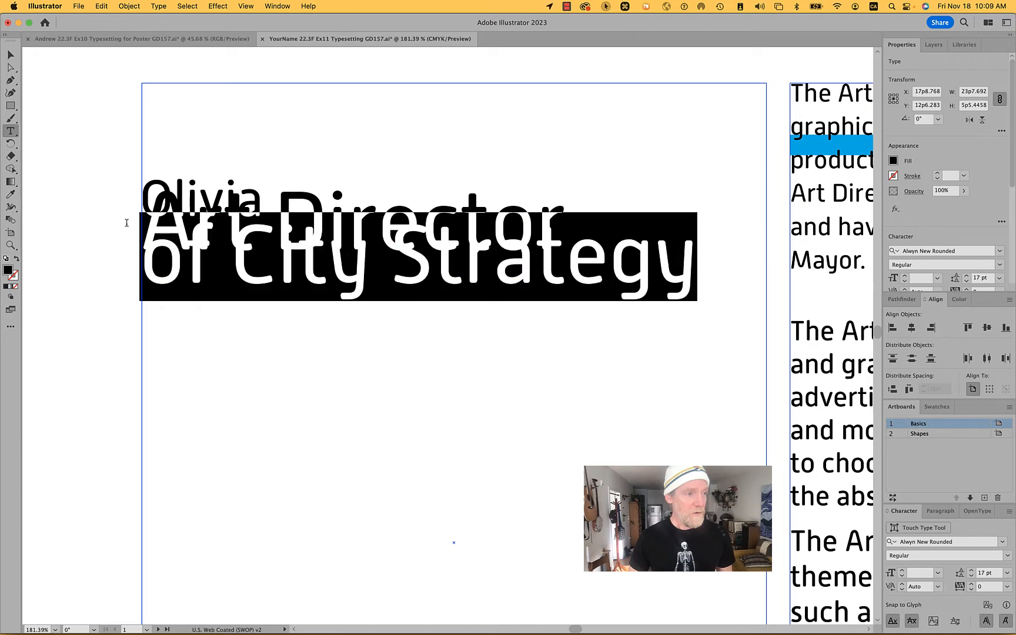
{"action": "left_click_drag", "start_coordinate": [127, 223], "coordinate": [131, 209]}
{"action": "key", "text": "super+x"}
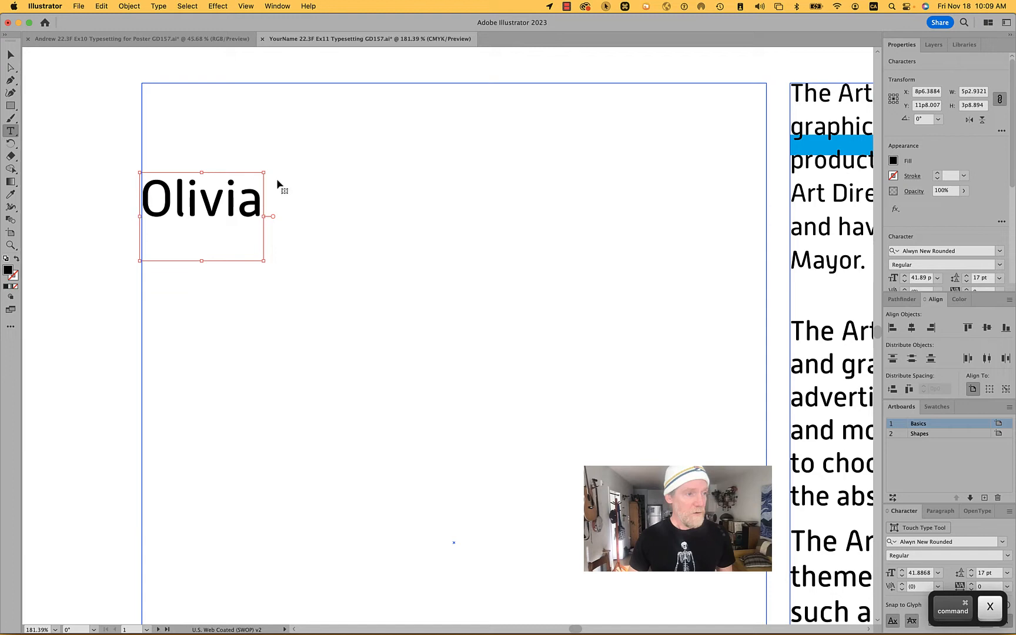
{"action": "left_click_drag", "start_coordinate": [244, 199], "coordinate": [248, 104]}
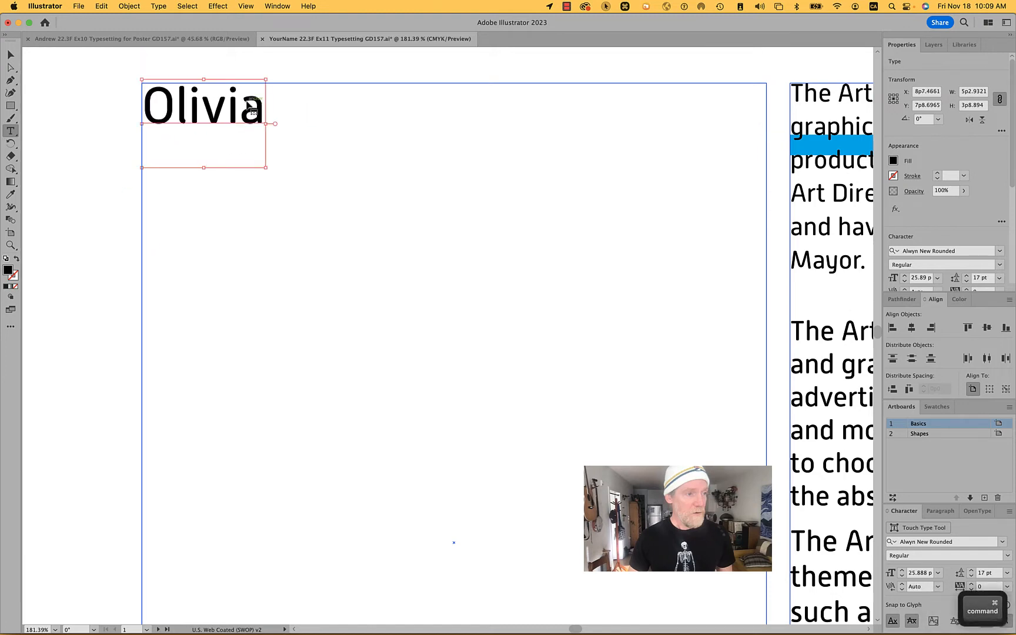
- Paste the career lines as a separate text object and place it on the column's left guide, beneath the name
{"action": "key", "text": "super+v"}
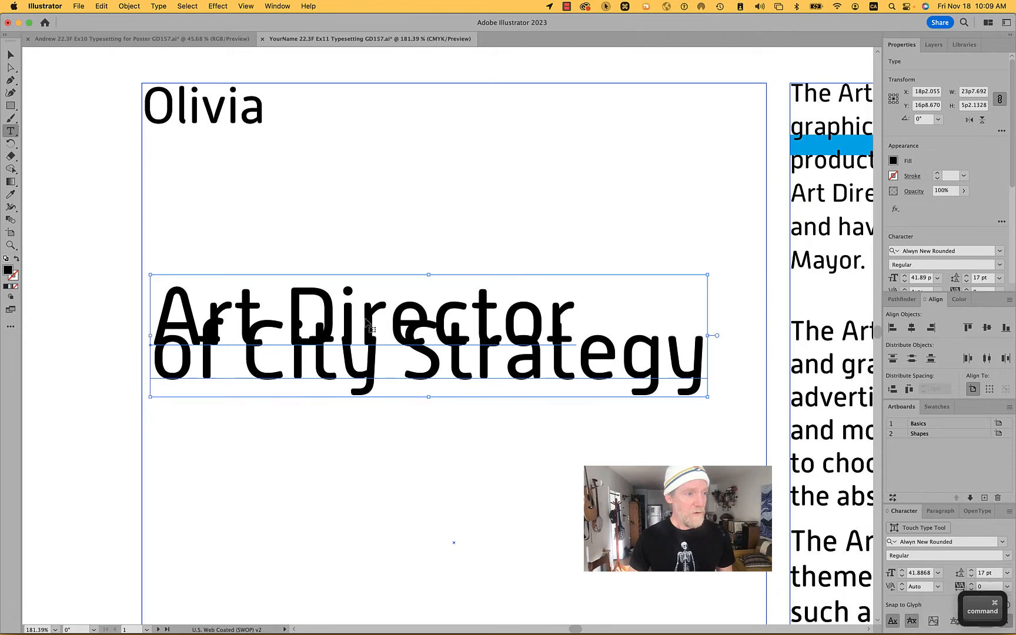
{"action": "left_click_drag", "start_coordinate": [369, 328], "coordinate": [362, 231]}
{"action": "key", "text": "a"}
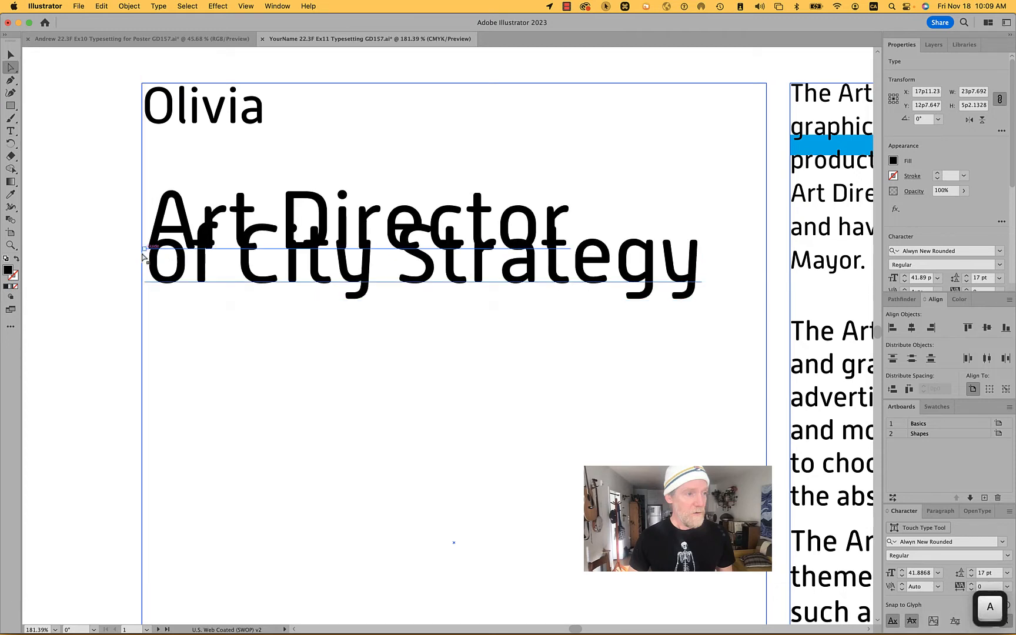
{"action": "left_click_drag", "start_coordinate": [142, 255], "coordinate": [143, 228]}
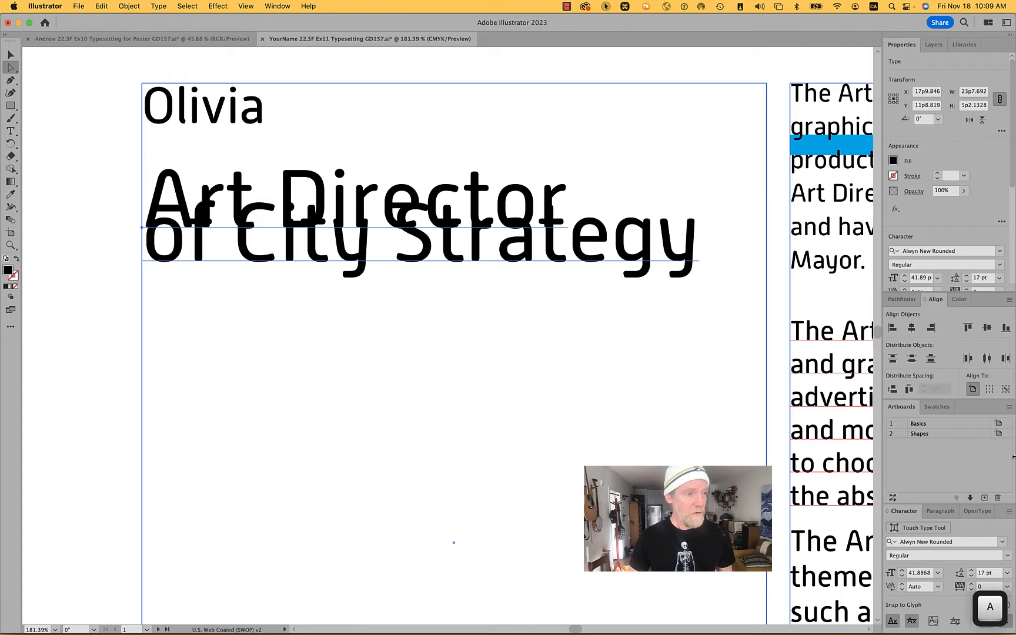
- Try multiplying the career title's 17 pt leading by 1.2, giving 20.4 pt
{"action": "left_click", "coordinate": [986, 279]}
{"action": "type", "text": "*1"}
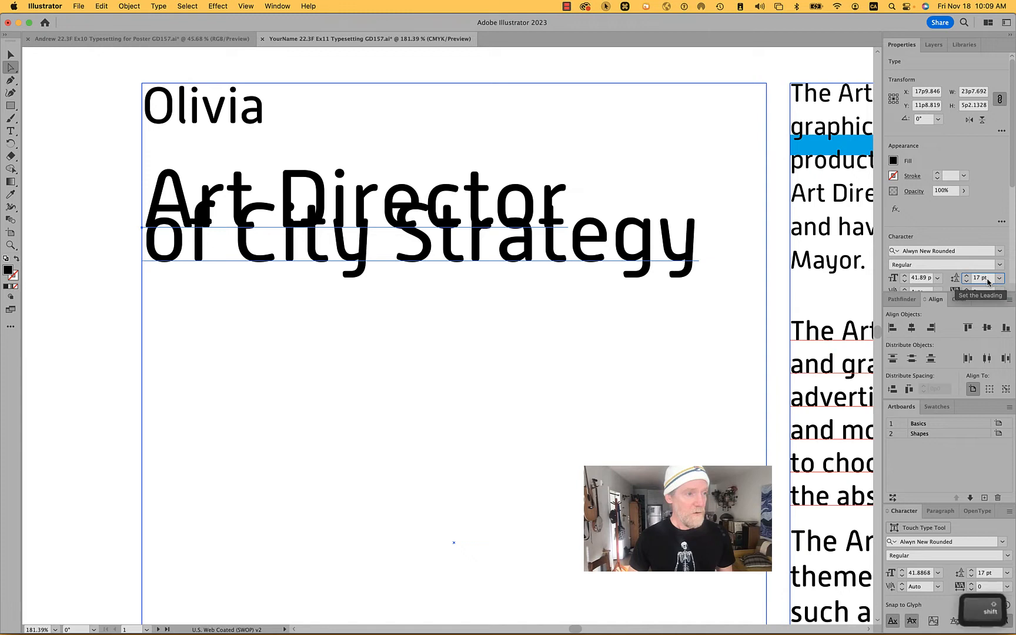
{"action": "type", "text": ".2"}
{"action": "key", "text": "Return"}
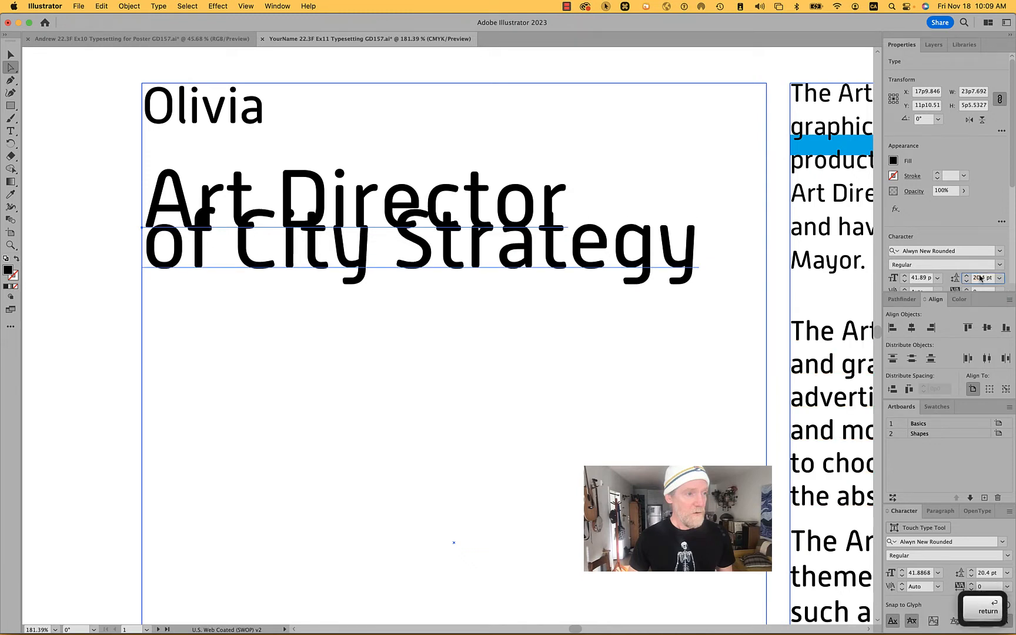
- Set the career title's font size to 42 pt and its leading to 42*1.2, giving 50.4 pt
{"action": "left_click", "coordinate": [500, 214], "text": "super"}
{"action": "left_click", "coordinate": [922, 277]}
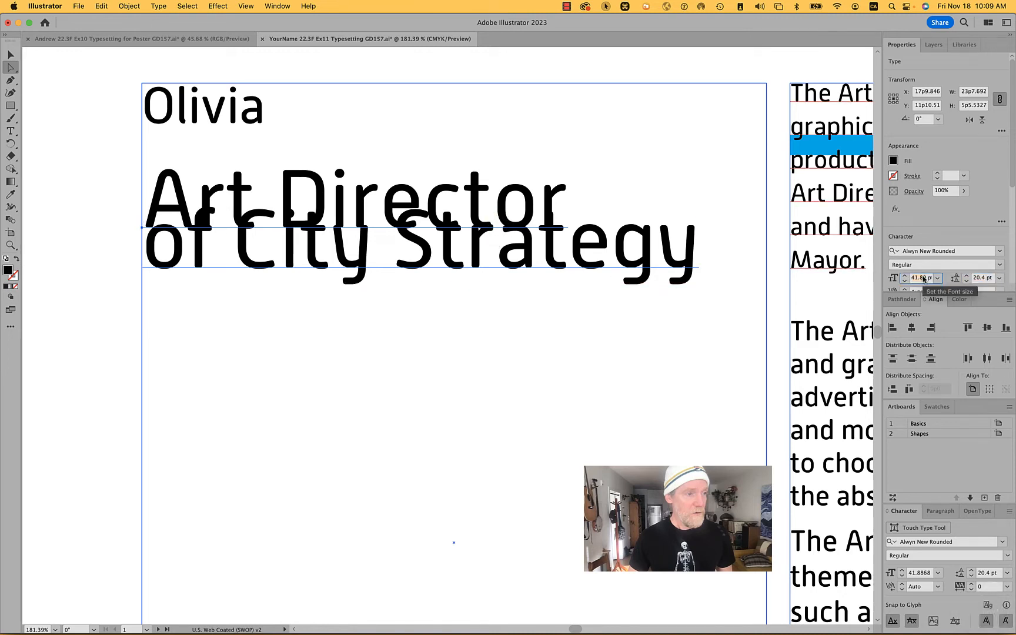
{"action": "type", "text": "42"}
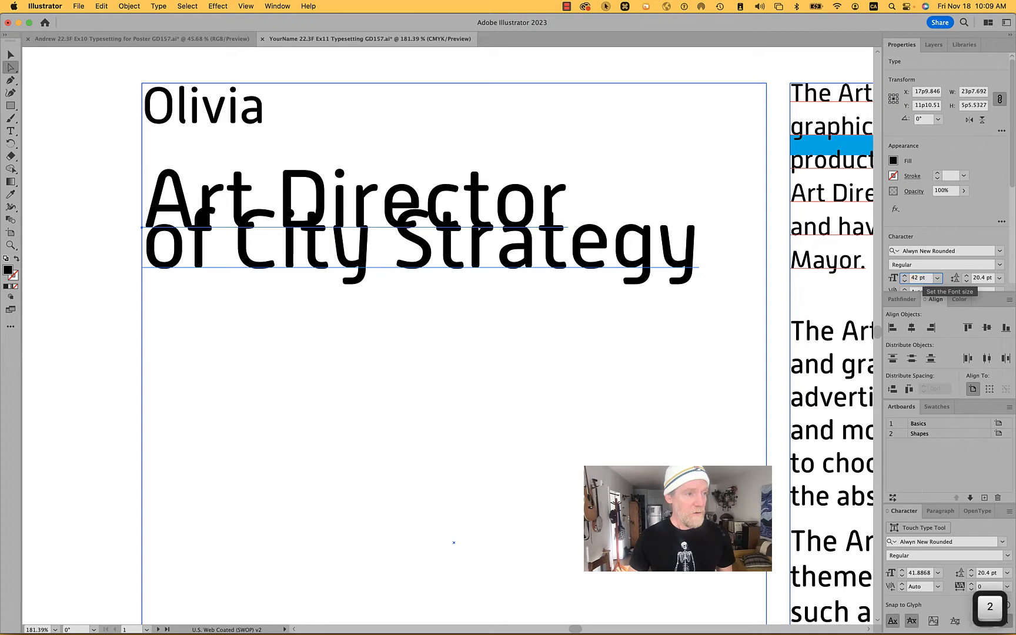
{"action": "key", "text": "Return"}
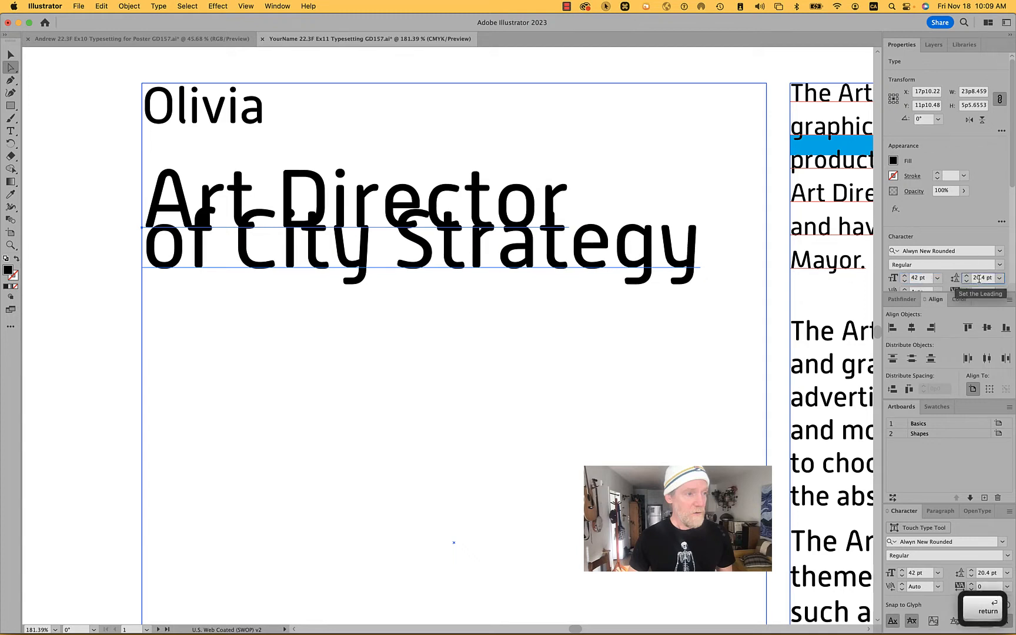
{"action": "type", "text": "42*"}
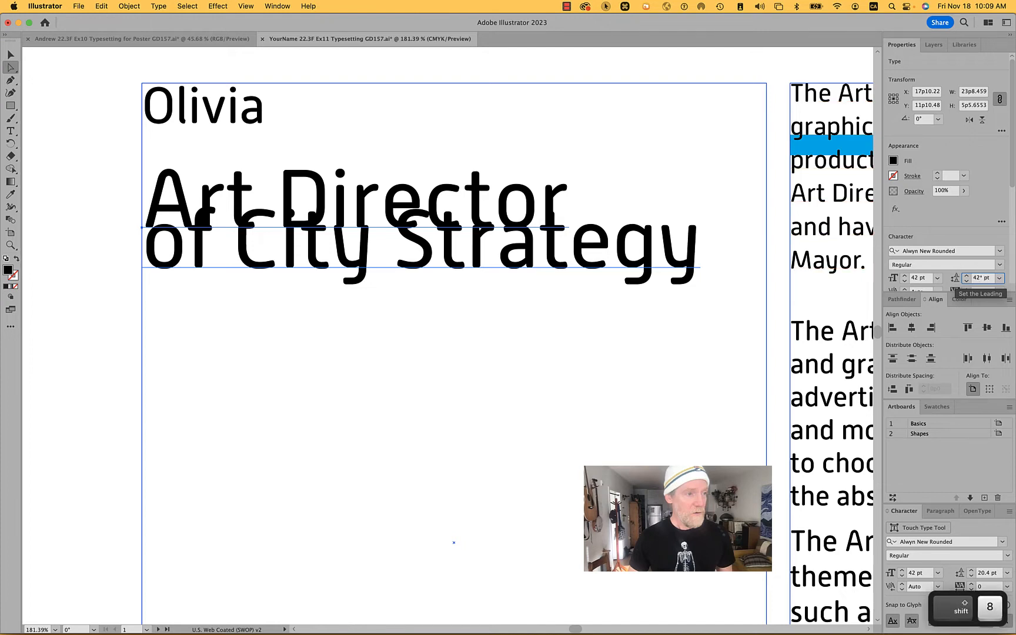
{"action": "type", "text": "1.2"}
{"action": "key", "text": "Return"}
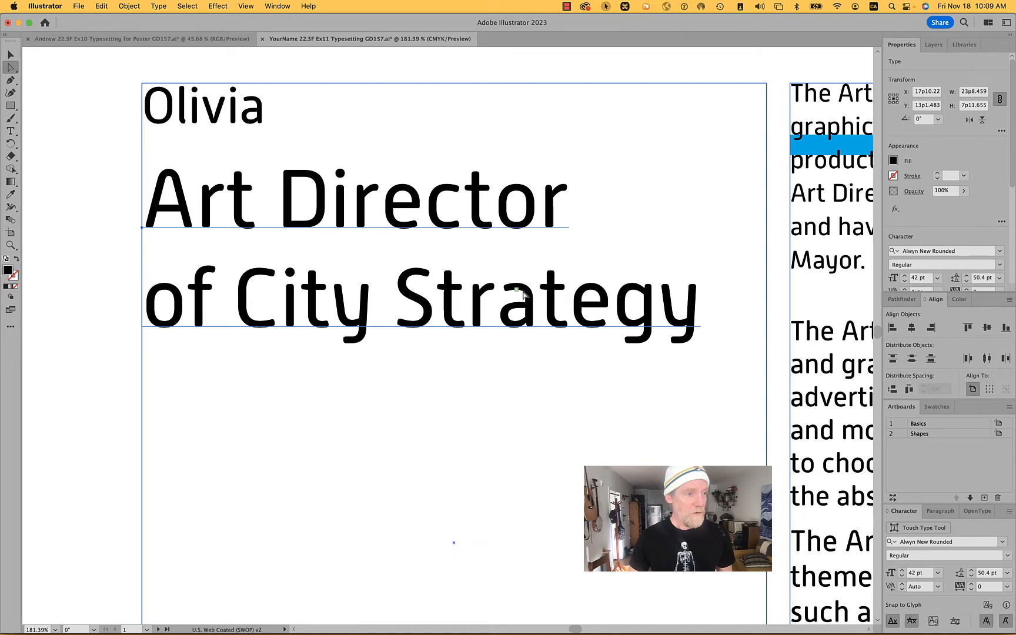
- Draw a rectangle about 5p10 wide over the career title's second line, spanning from its baseline to the x-height
{"action": "scroll", "coordinate": [551, 266], "scroll_direction": "up", "scroll_amount": 3}
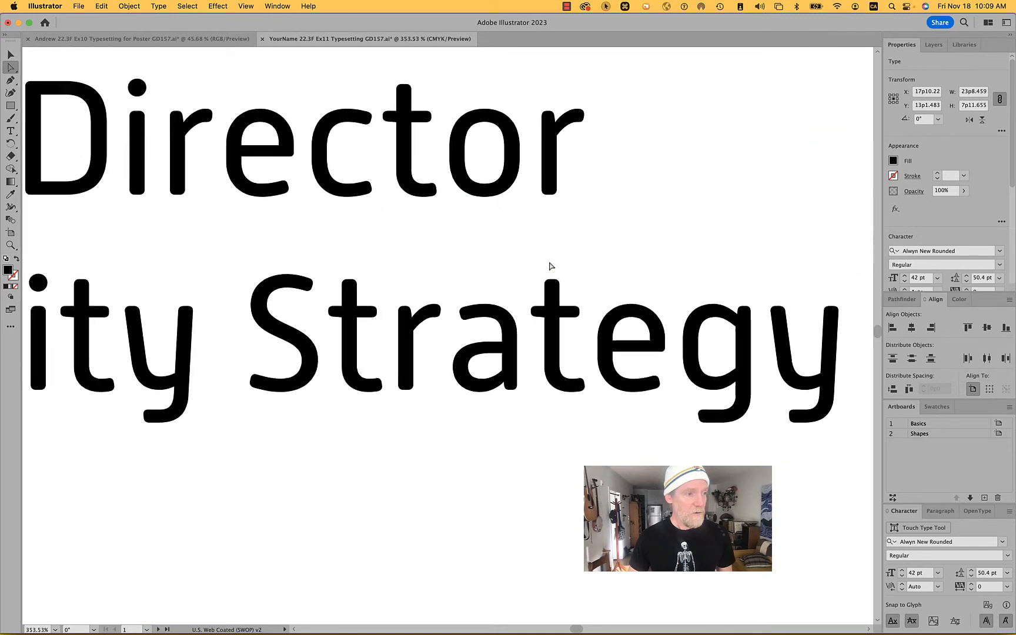
{"action": "scroll", "coordinate": [550, 266], "scroll_direction": "up", "scroll_amount": 1}
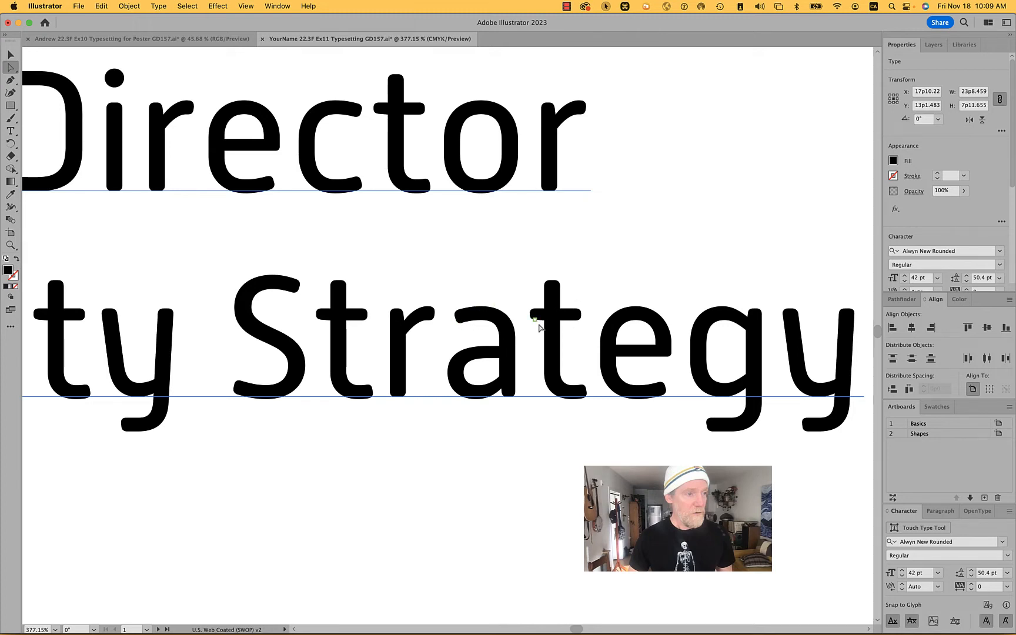
{"action": "key", "text": "m"}
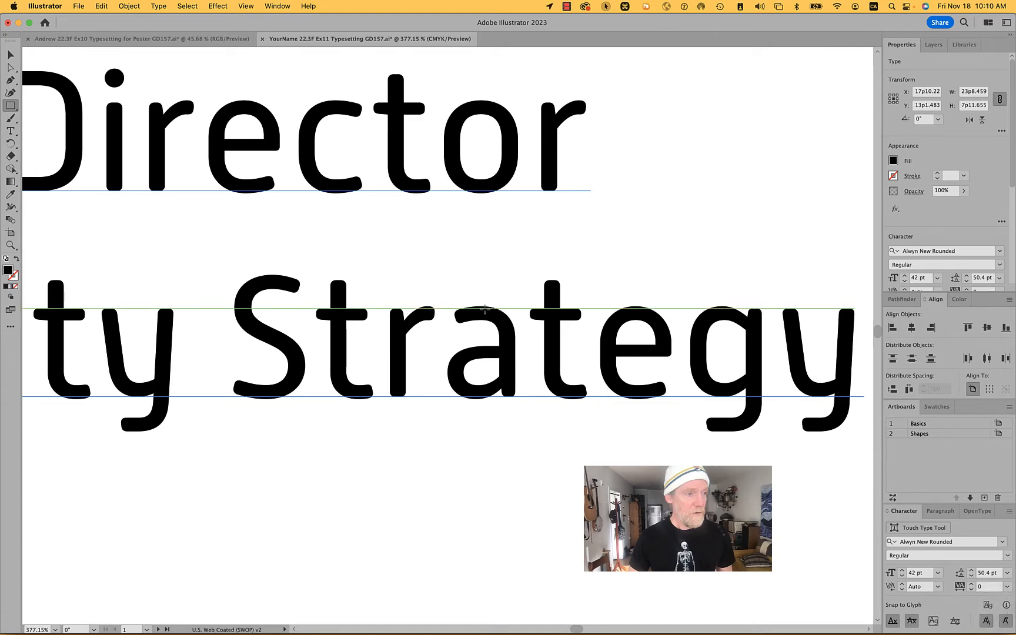
{"action": "scroll", "coordinate": [485, 309], "scroll_direction": "left", "scroll_amount": 10}
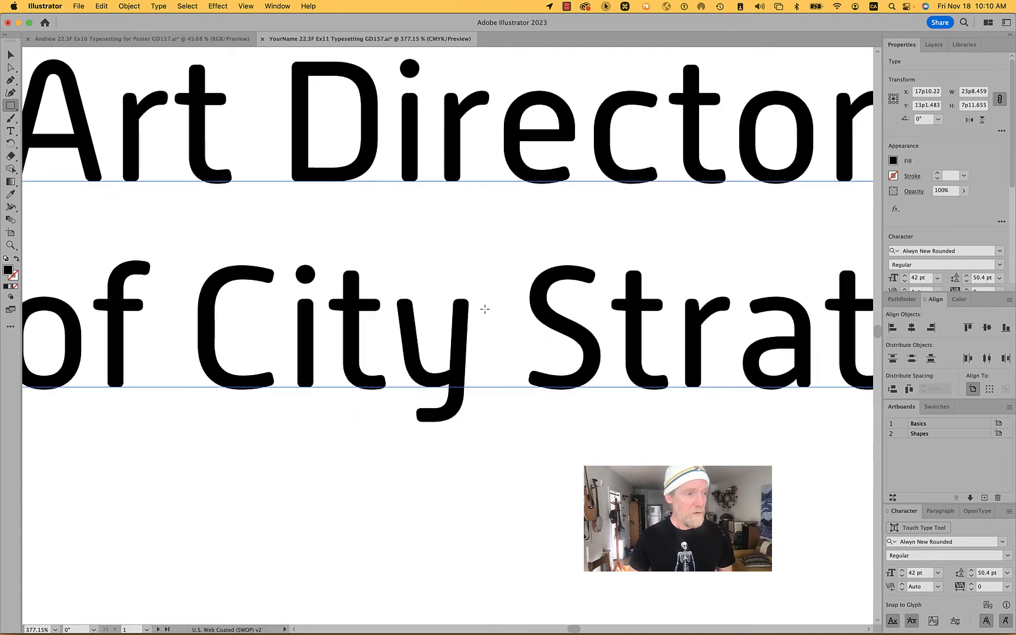
{"action": "scroll", "coordinate": [258, 303], "scroll_direction": "left", "scroll_amount": 5}
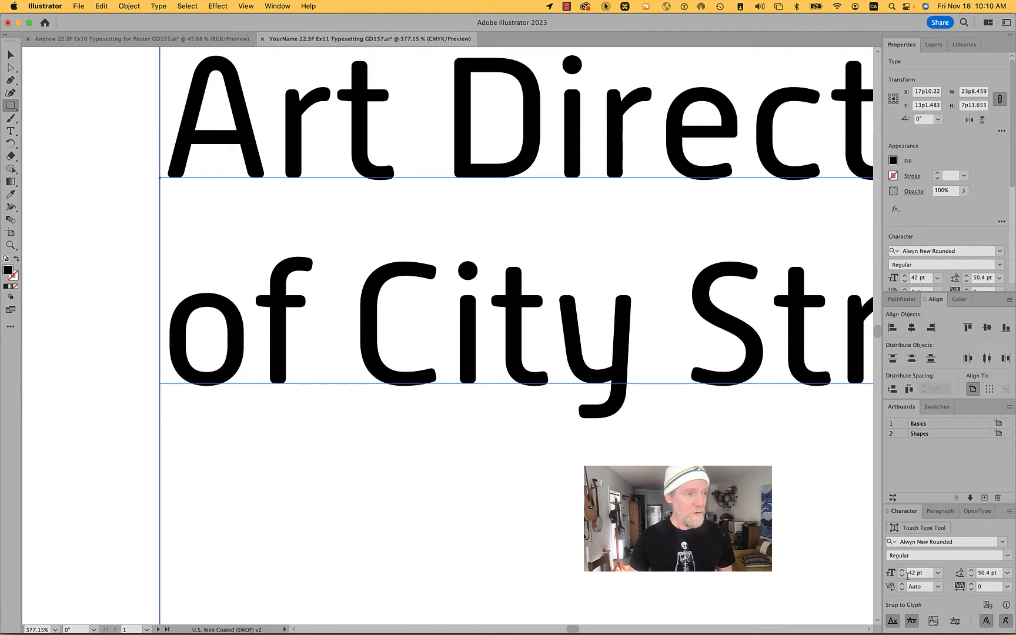
{"action": "left_click", "coordinate": [893, 622]}
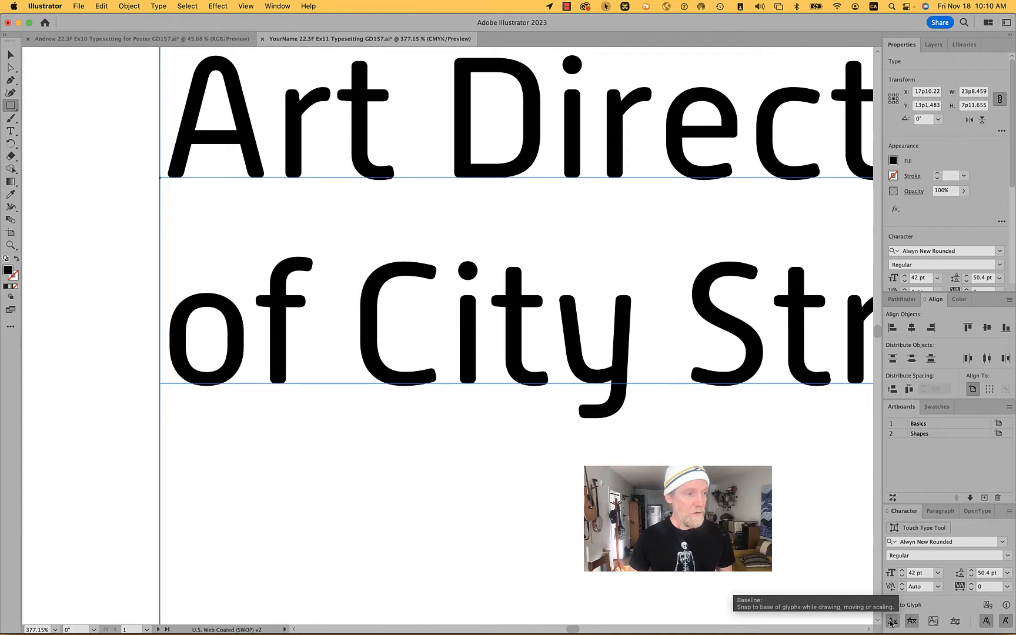
{"action": "left_click", "coordinate": [892, 622]}
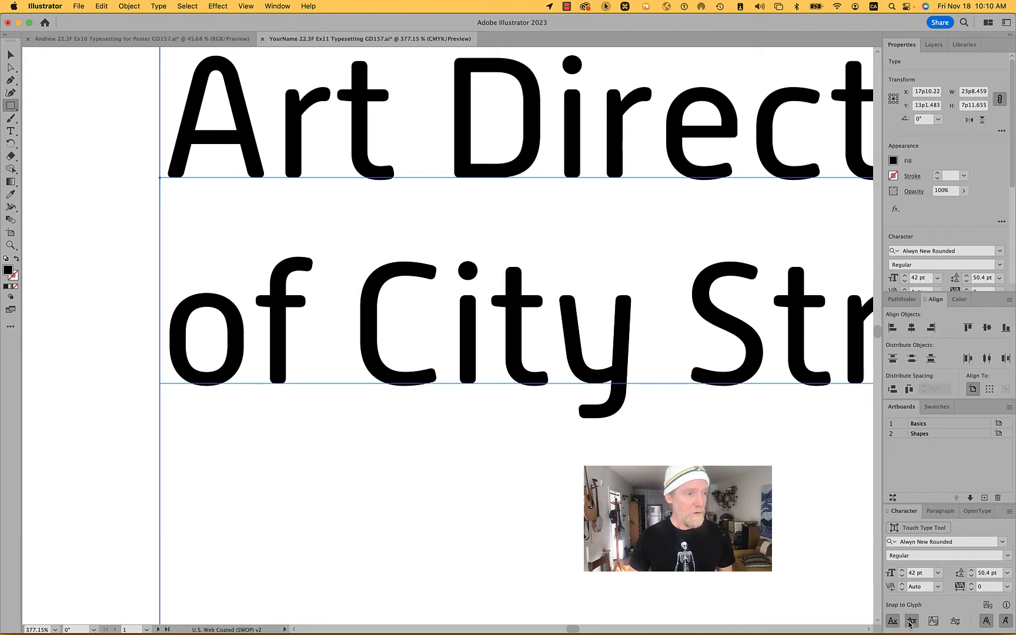
{"action": "left_click", "coordinate": [912, 622]}
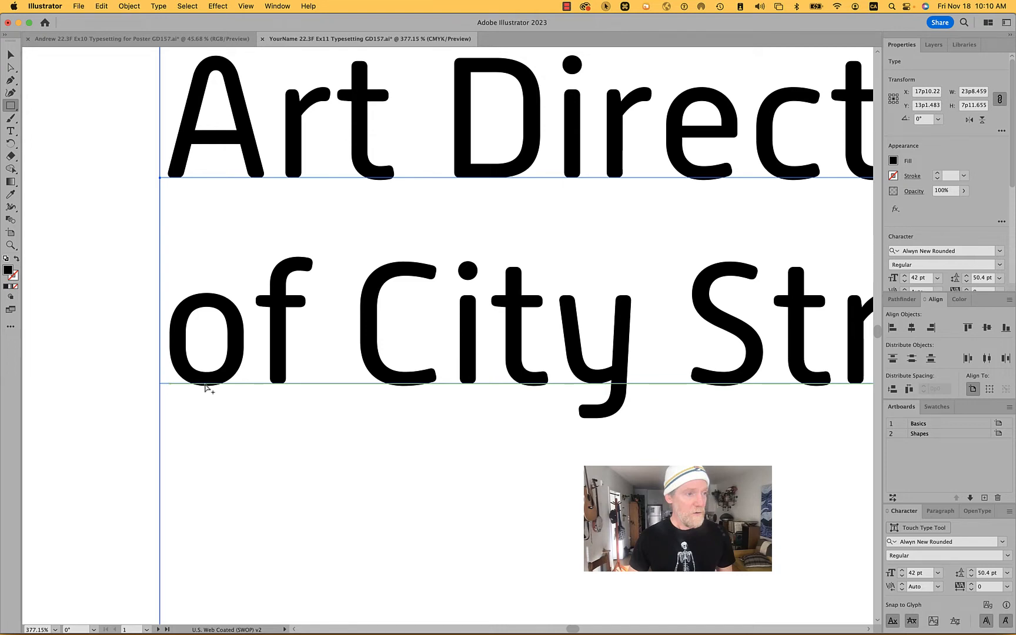
{"action": "key", "text": "alt+super+8"}
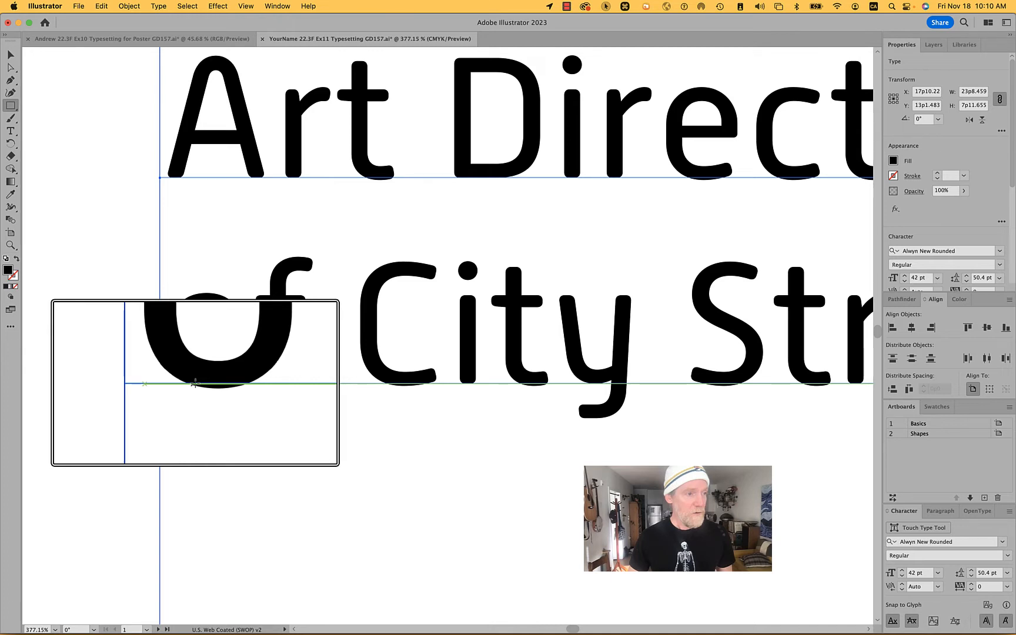
{"action": "mouse_move", "coordinate": [195, 383]}
{"action": "left_mouse_down"}
{"action": "mouse_move", "coordinate": [271, 381]}
{"action": "mouse_move", "coordinate": [364, 357]}
{"action": "mouse_move", "coordinate": [404, 329]}
{"action": "mouse_move", "coordinate": [470, 318]}
{"action": "mouse_move", "coordinate": [485, 295]}
{"action": "mouse_move", "coordinate": [474, 346]}
{"action": "mouse_move", "coordinate": [479, 292]}
{"action": "left_mouse_up"}
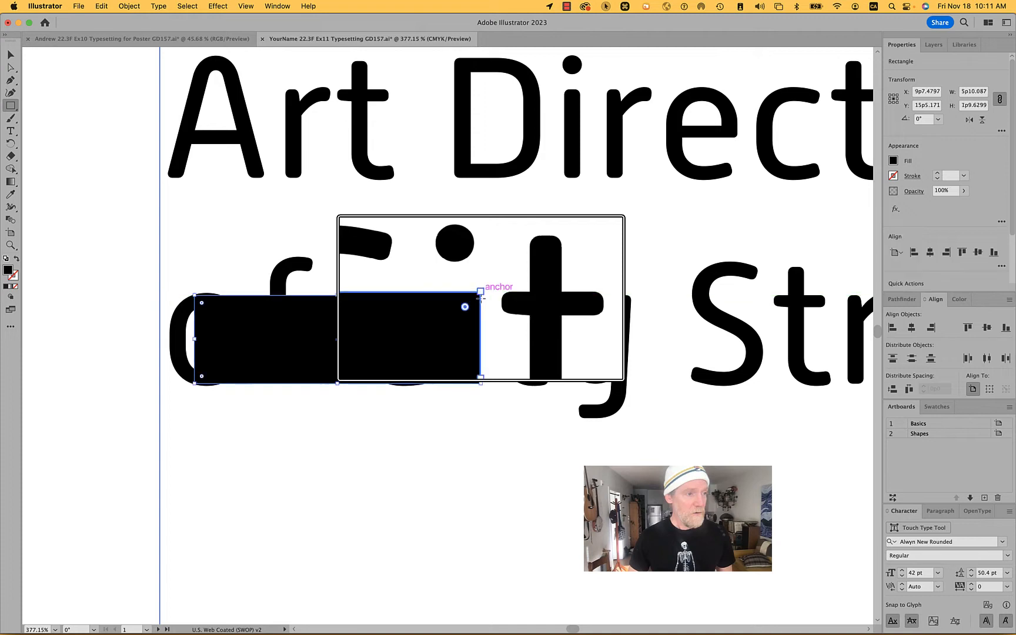
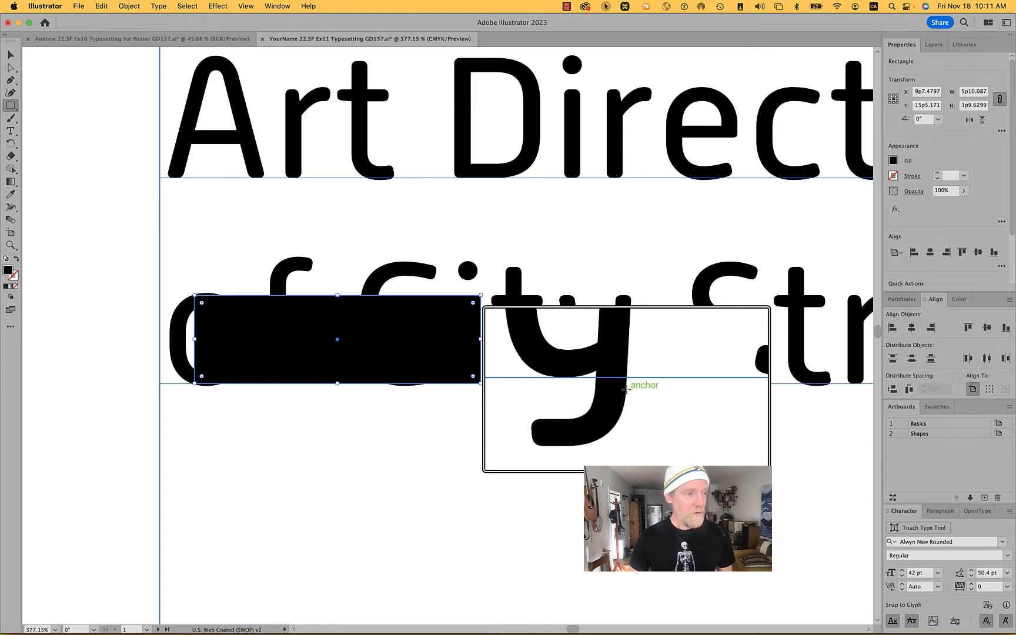
{"action": "left_click", "coordinate": [143, 308], "text": "super"}
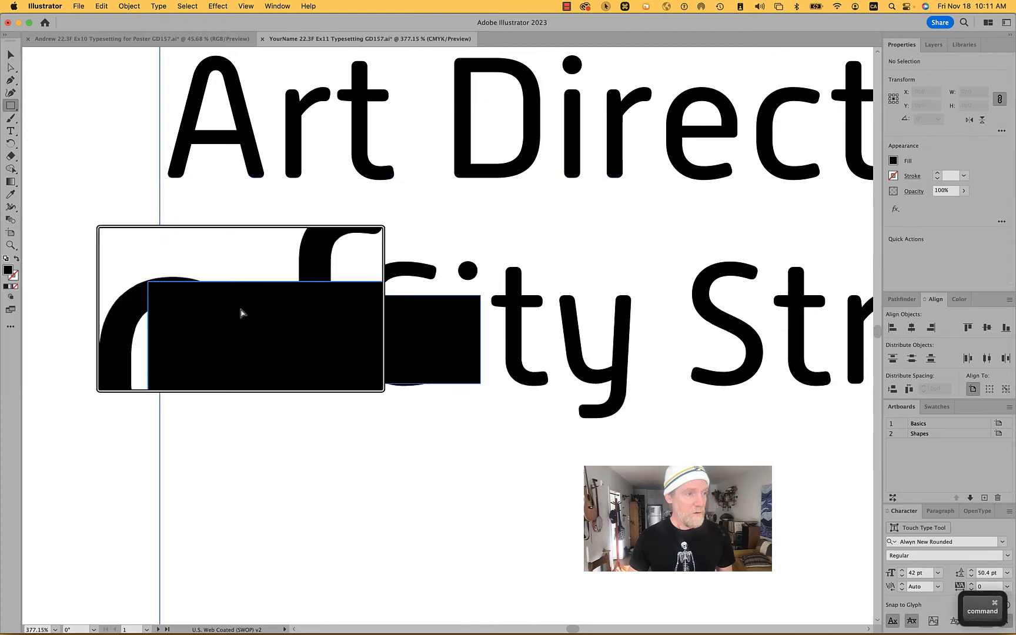
{"action": "left_click", "coordinate": [365, 318], "text": "super"}
{"action": "key", "text": "Delete"}
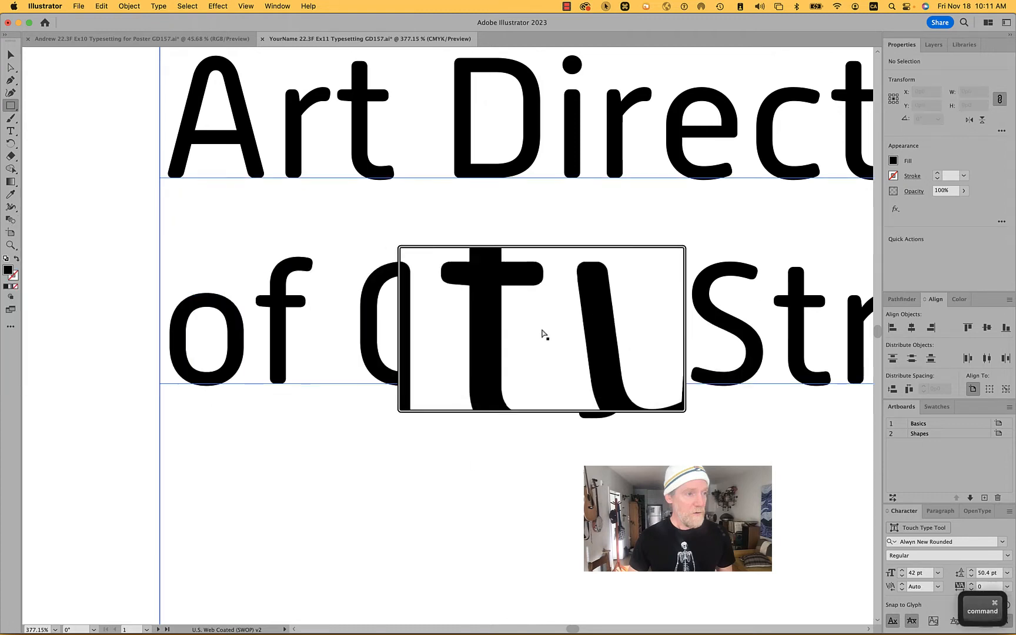
{"action": "key", "text": "super+z"}
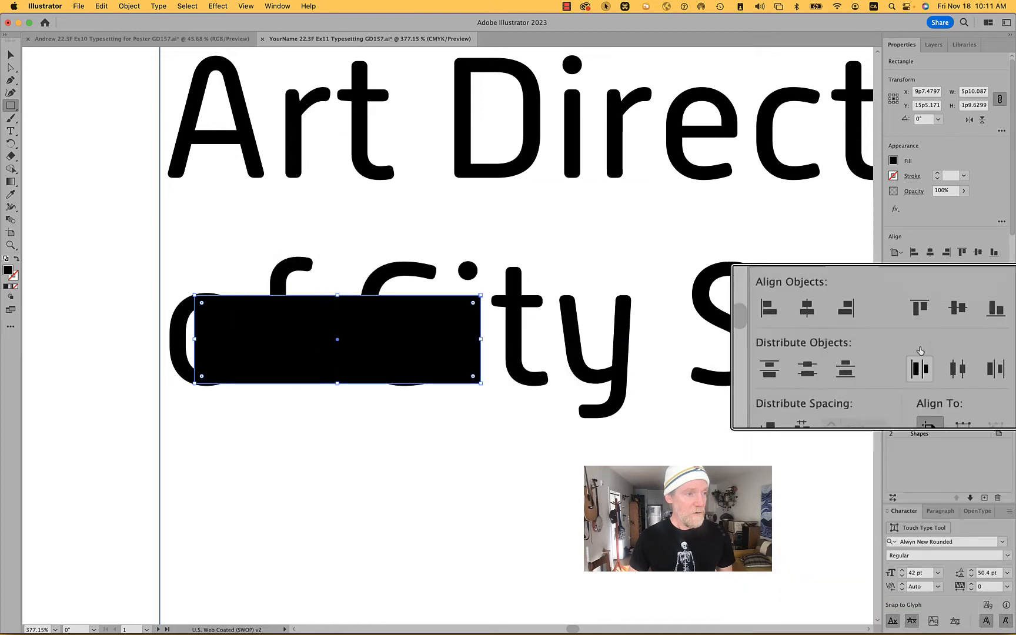
{"action": "key", "text": "super+alt+8"}
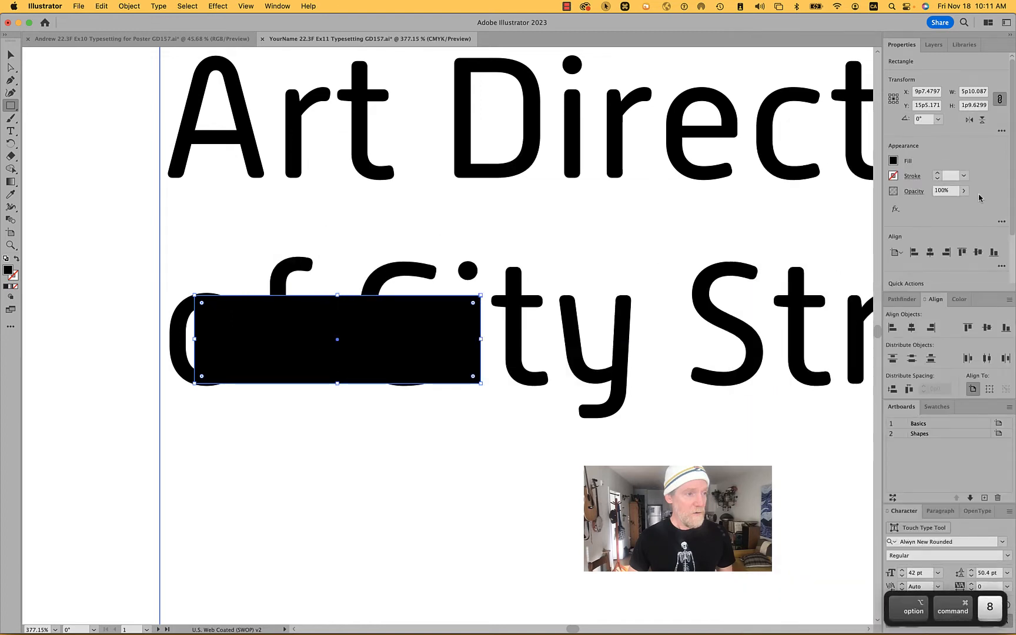
- Fill the x-height rectangle with CMYK Cyan and move it straight up until its top edge sits on the first line's baseline
{"action": "left_click", "coordinate": [893, 163]}
{"action": "left_click", "coordinate": [824, 271]}
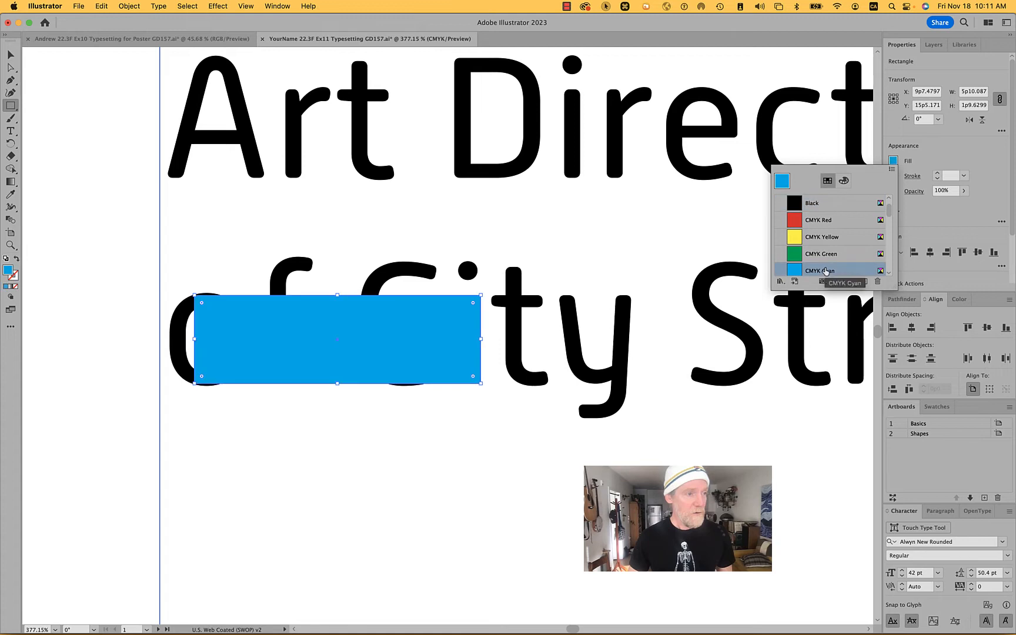
{"action": "key", "text": "v"}
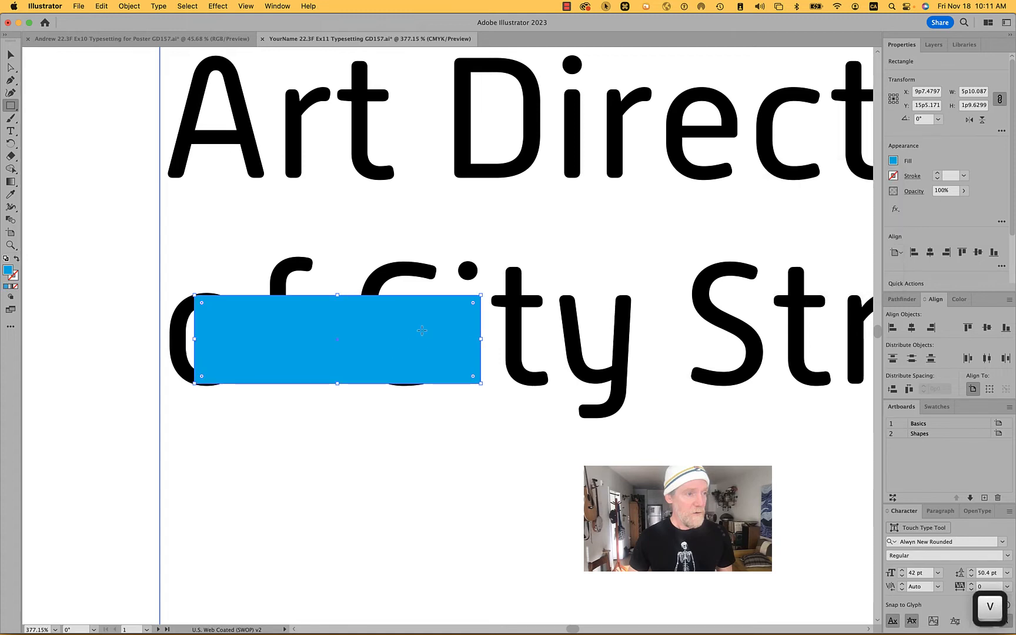
{"action": "left_click_drag", "start_coordinate": [377, 336], "coordinate": [381, 217]}
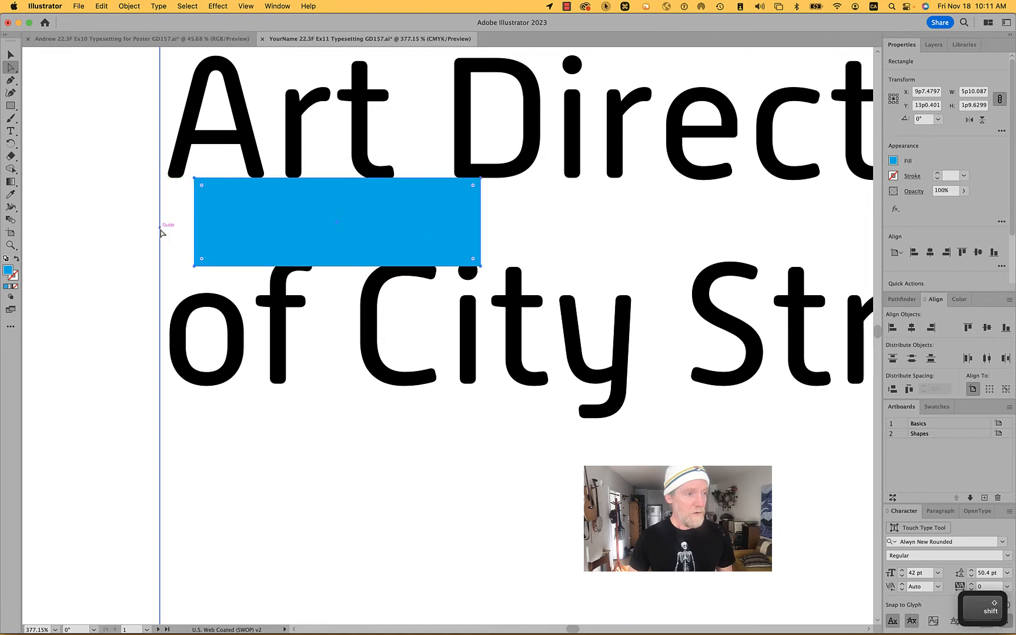
{"action": "mouse_move", "coordinate": [220, 204]}
{"action": "left_mouse_down"}
{"action": "mouse_move", "coordinate": [221, 411]}
{"action": "mouse_move", "coordinate": [227, 204]}
{"action": "left_mouse_up"}
- Try tightening the career title's leading to 44 pt, judging the second line's x-height against the cyan rectangle's lower edge
{"action": "left_click", "coordinate": [480, 121]}
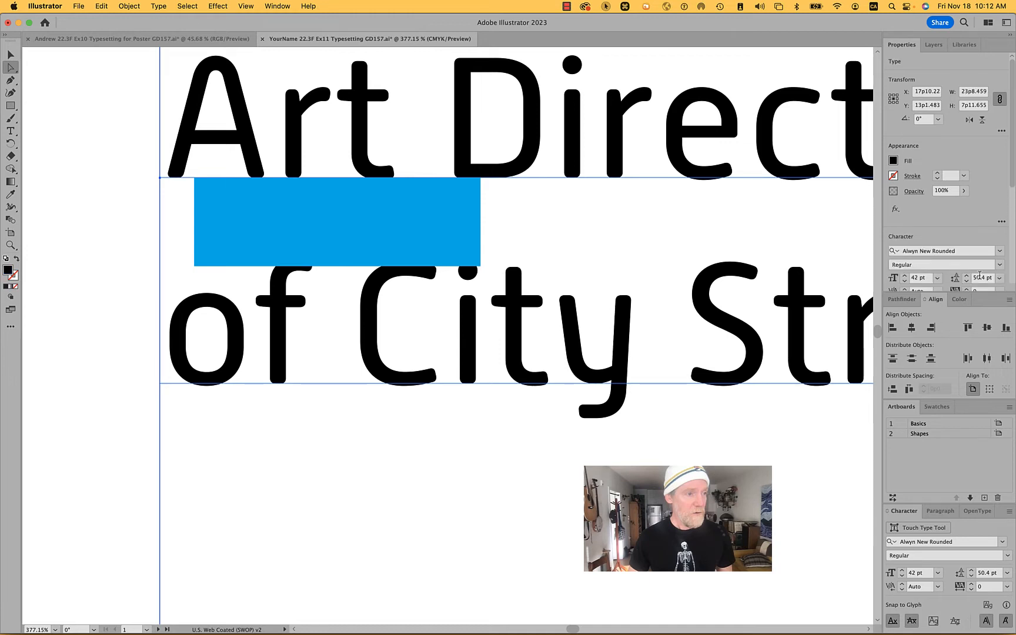
{"action": "left_click", "coordinate": [982, 279]}
{"action": "type", "text": "46"}
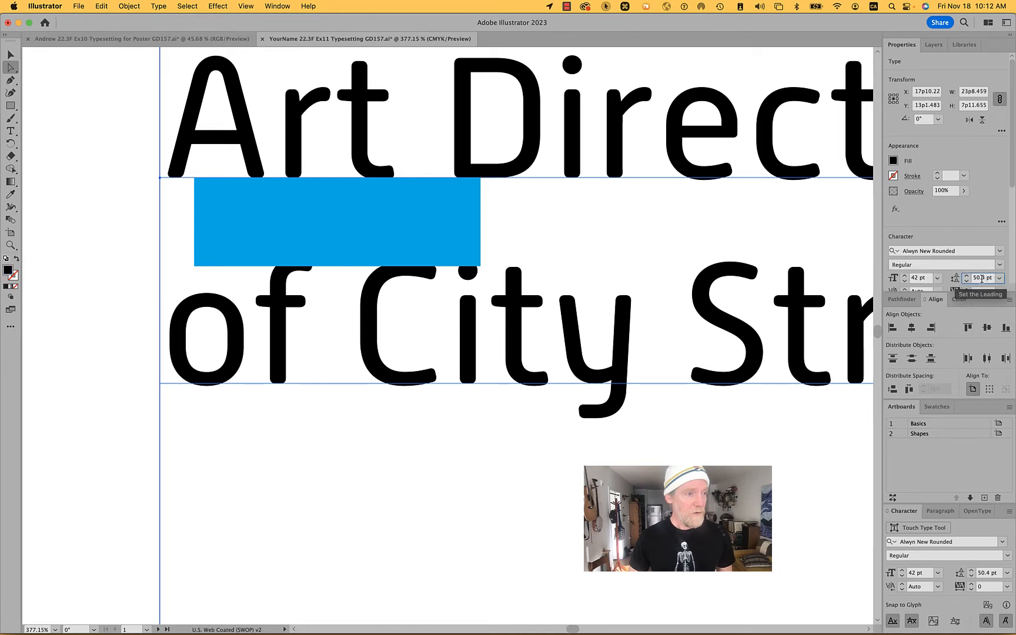
{"action": "key", "text": "Return"}
{"action": "key", "text": "Down"}
{"action": "key", "text": "Down"}
{"action": "key", "text": "Down"}
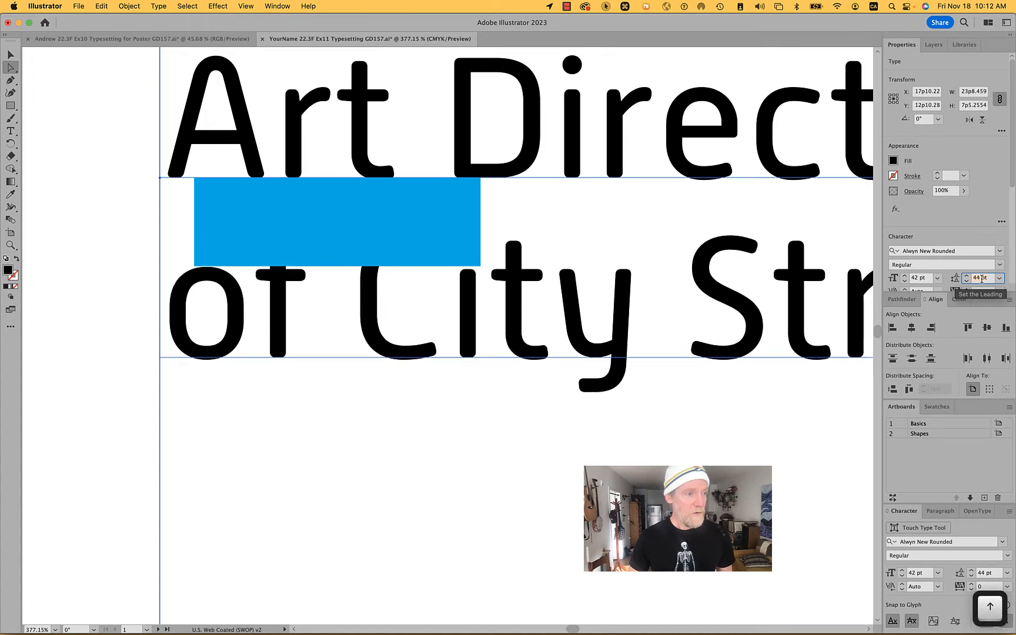
- Try career title leadings of 43 pt and 43.5 pt, comparing the letter tops closely with the rectangle's lower edge
{"action": "scroll", "coordinate": [422, 311], "scroll_direction": "up", "scroll_amount": 5, "text": "alt"}
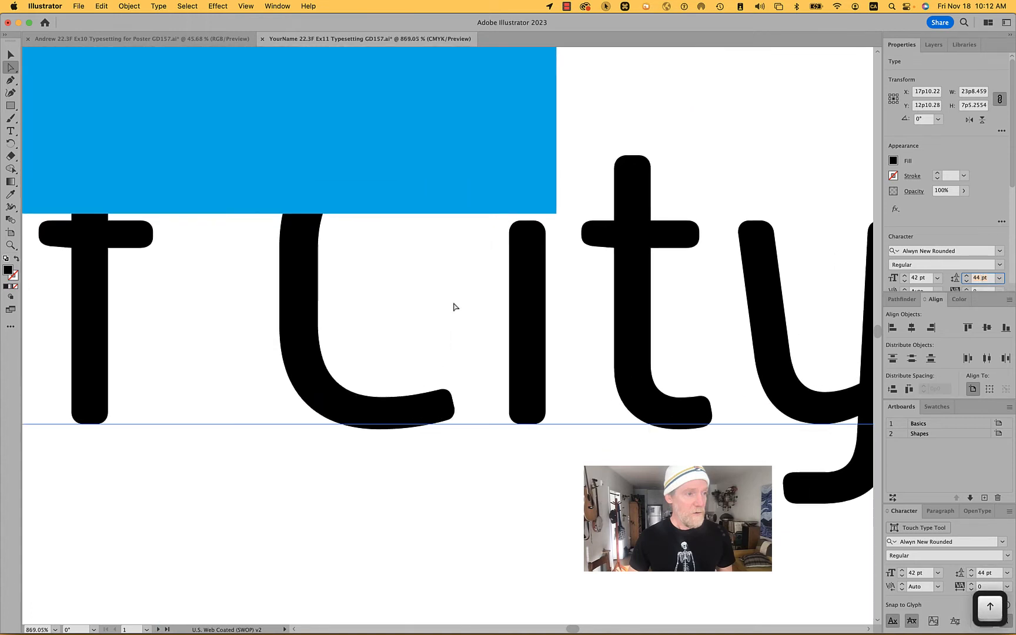
{"action": "key", "text": "Down"}
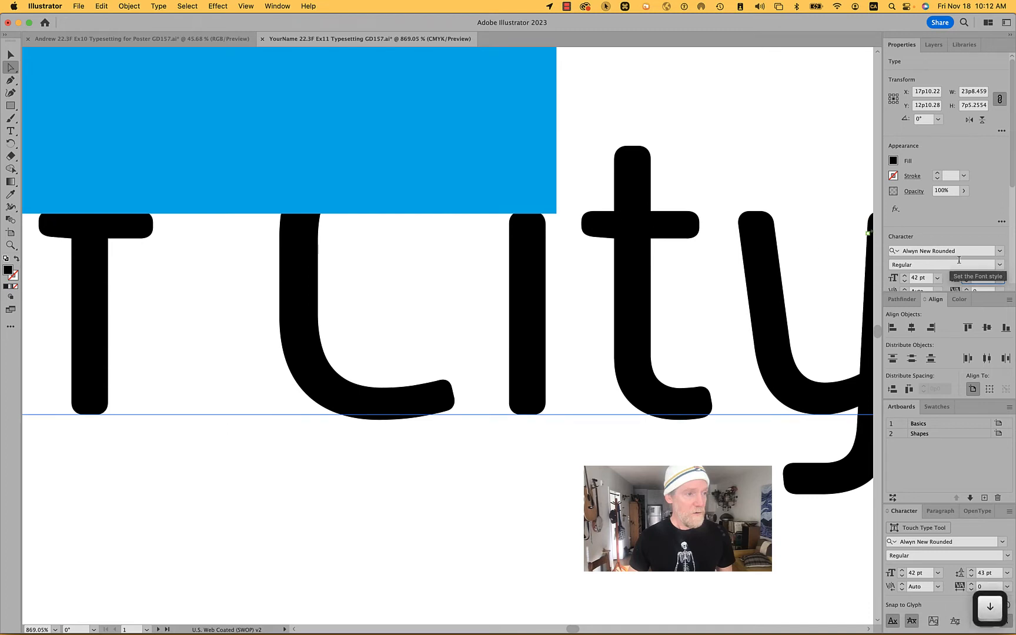
{"action": "key", "text": "Right"}
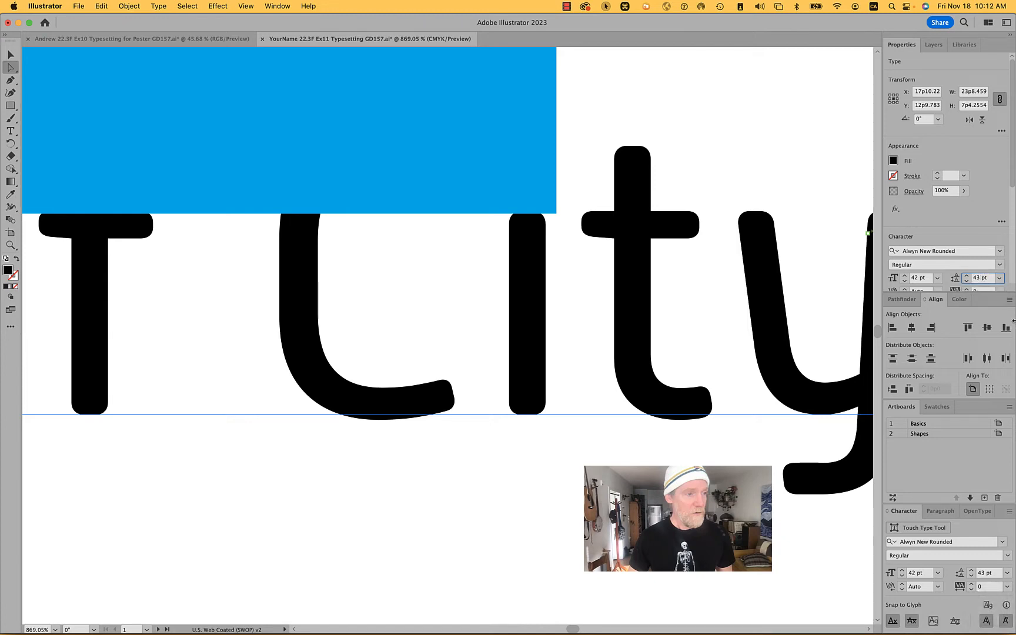
{"action": "key", "text": "shift+Tab"}
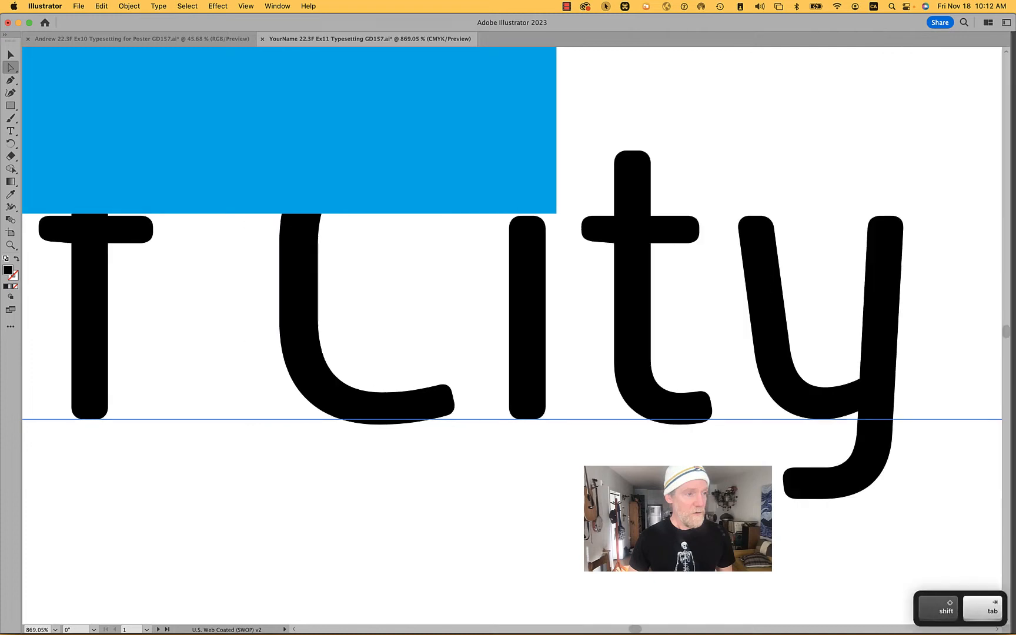
{"action": "key", "text": "shift+Tab"}
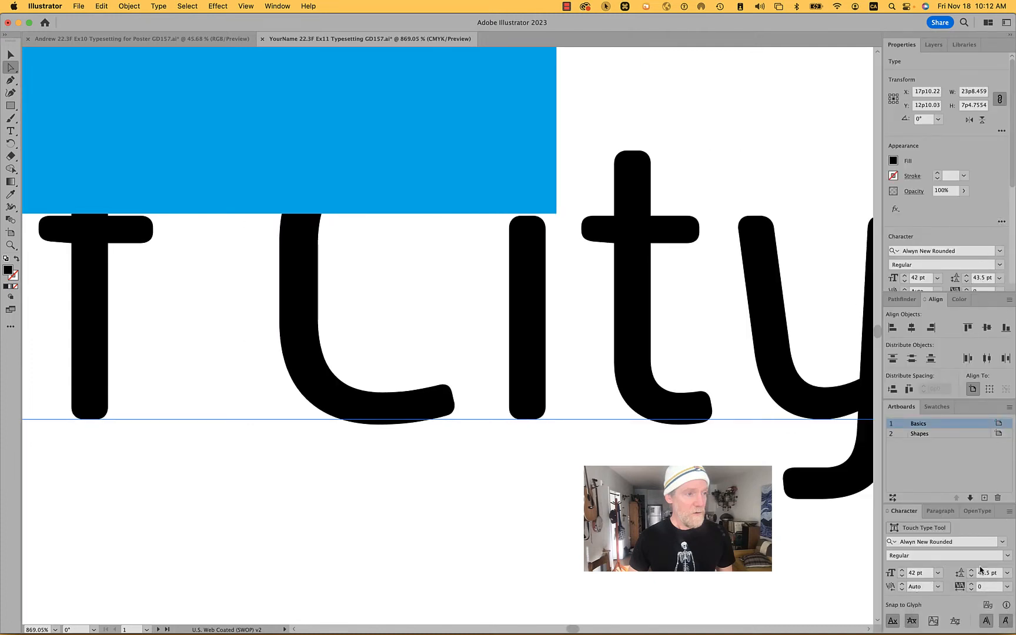
- Float the character settings beside the text and set the career title's leading to 43.25 pt
{"action": "left_click", "coordinate": [987, 572]}
{"action": "left_click_drag", "start_coordinate": [904, 510], "coordinate": [523, 64]}
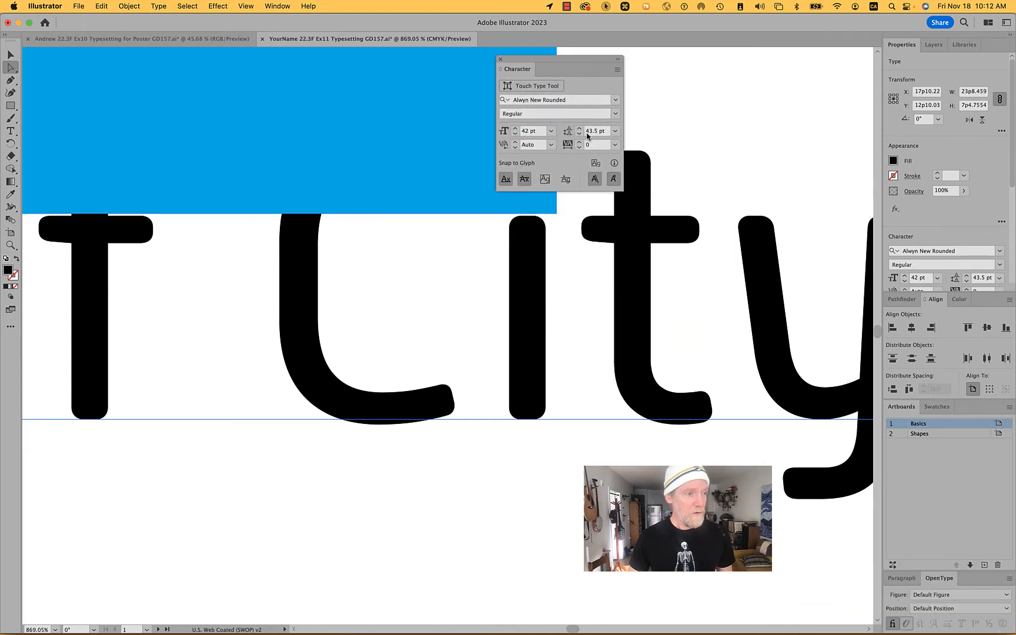
{"action": "left_click", "coordinate": [595, 131]}
{"action": "type", "text": "2"}
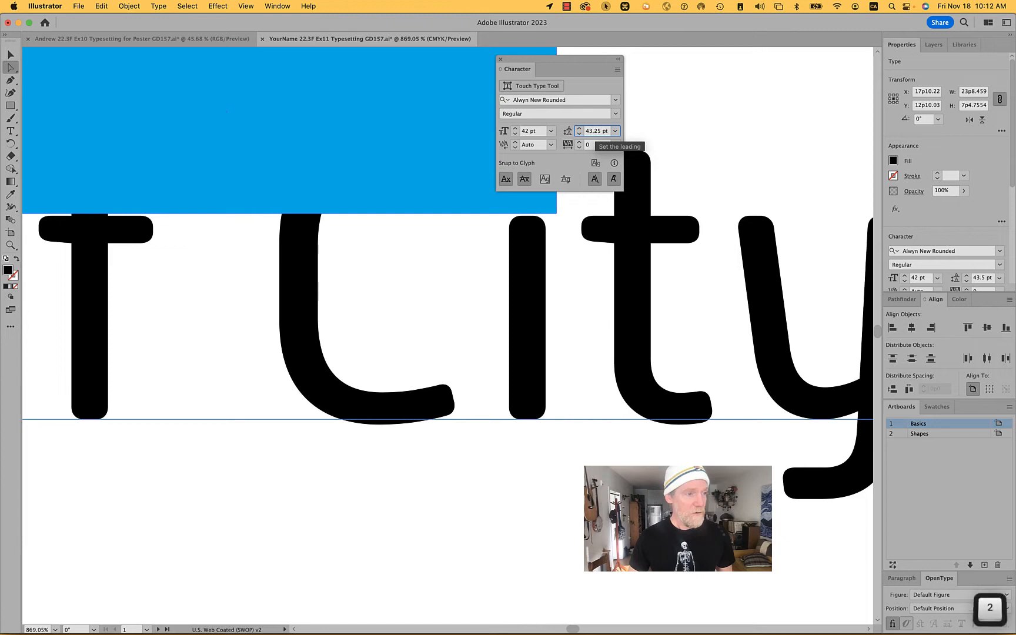
{"action": "key", "text": "Return"}
- Slide the cyan rectangle sideways so it straddles the column's left guide between the two title lines, and deselect it
{"action": "scroll", "coordinate": [690, 366], "scroll_direction": "down", "scroll_amount": 6}
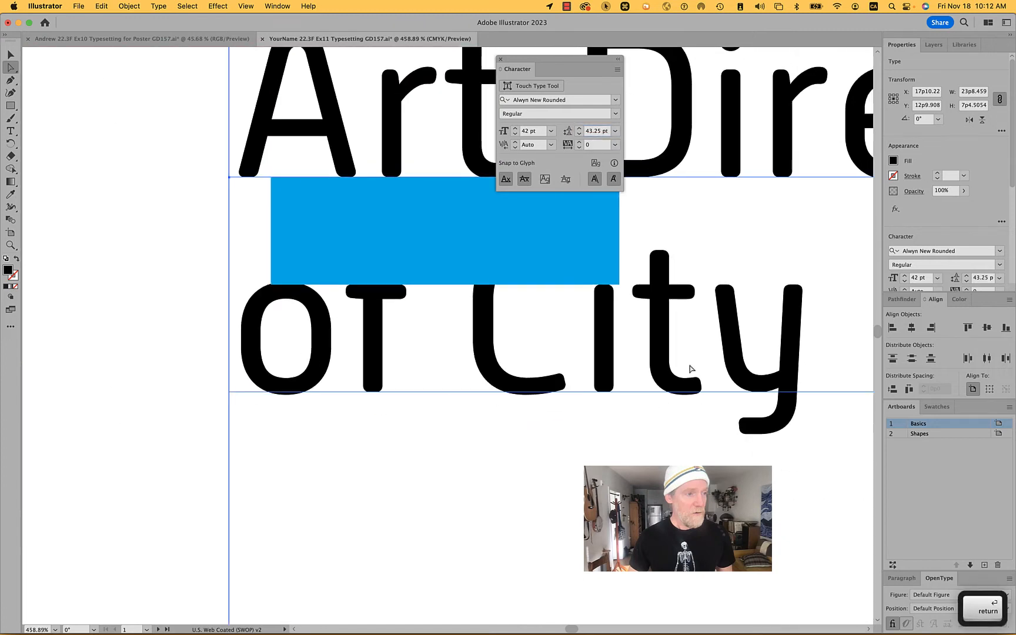
{"action": "left_click", "coordinate": [338, 373], "text": "super"}
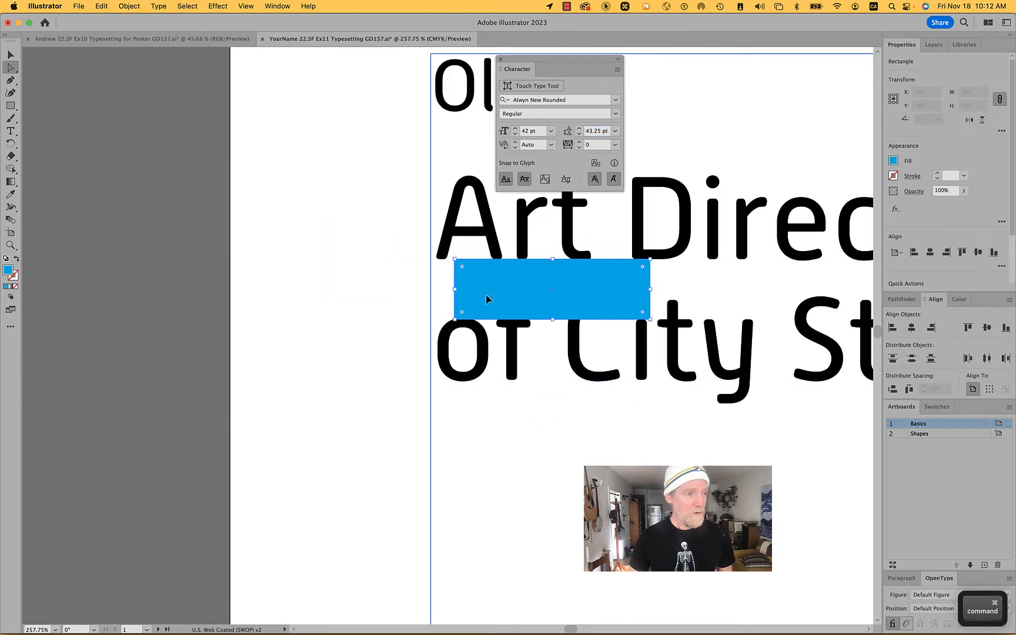
{"action": "left_click_drag", "start_coordinate": [487, 296], "coordinate": [339, 289]}
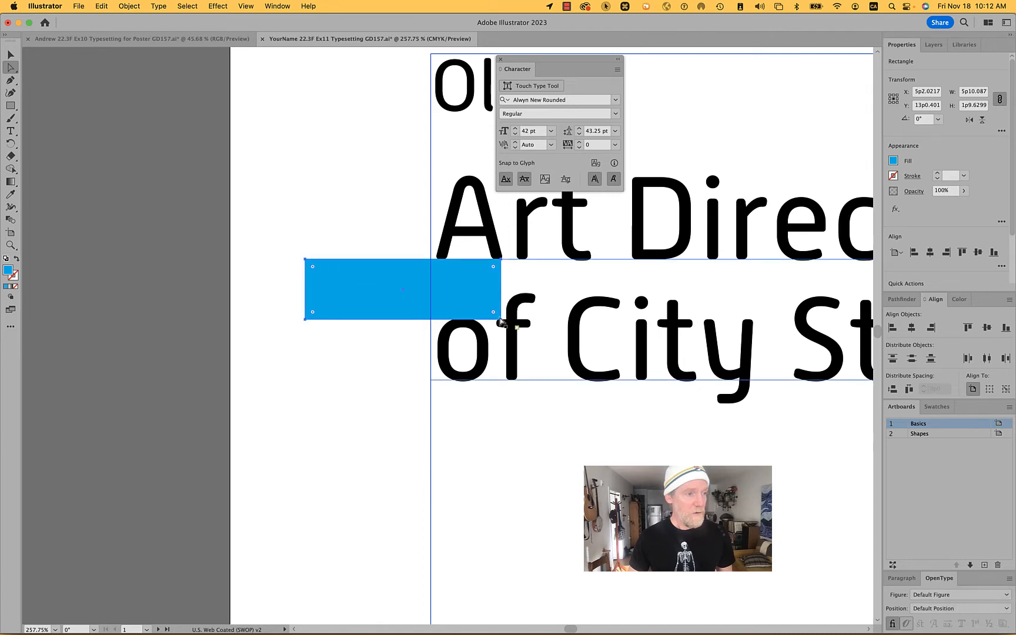
{"action": "scroll", "coordinate": [685, 307], "scroll_direction": "down", "scroll_amount": 4}
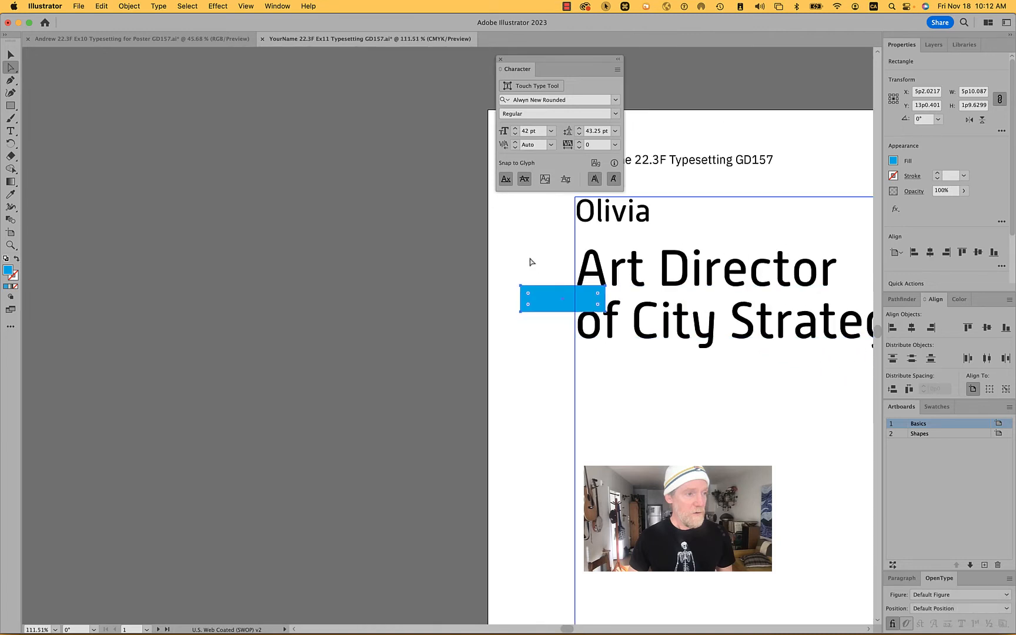
{"action": "key", "text": "super"}
{"action": "left_click", "coordinate": [513, 411]}
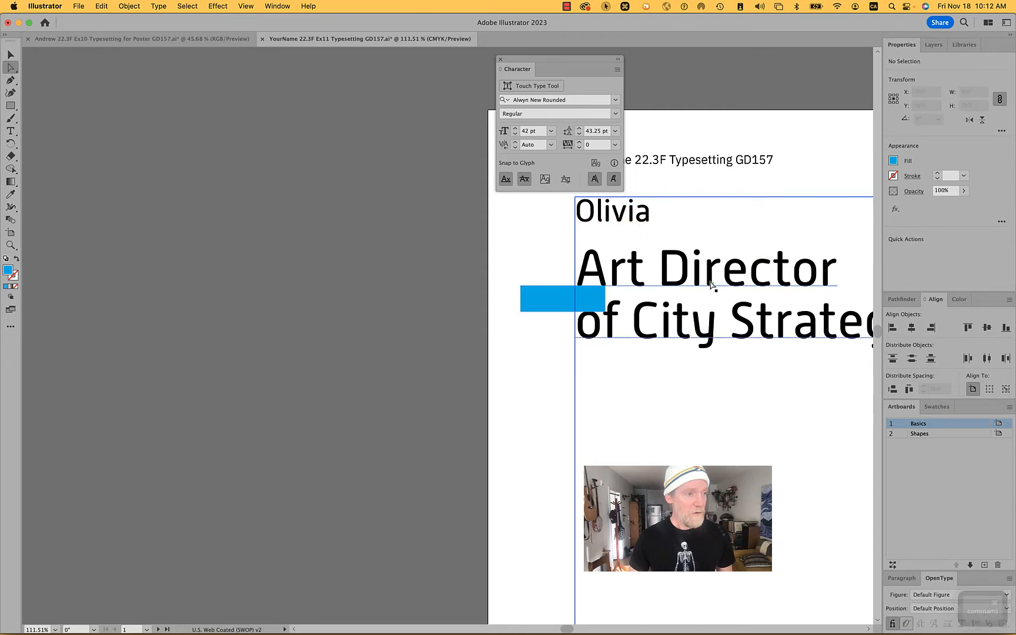
- Try the Italic style on the two-line career title, then undo it
{"action": "left_click", "coordinate": [617, 215]}
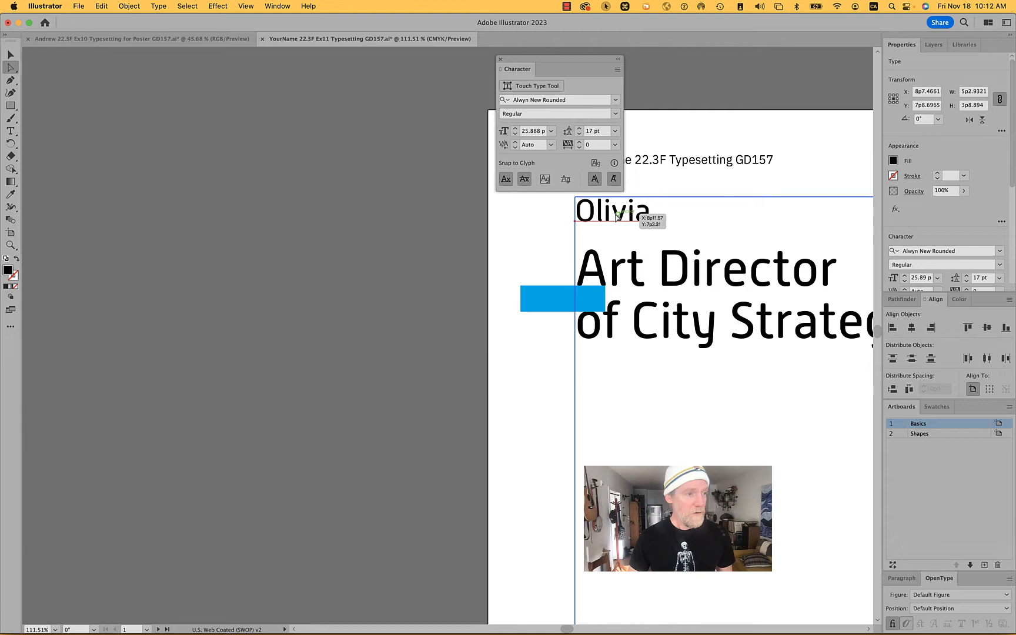
{"action": "left_click", "coordinate": [748, 268]}
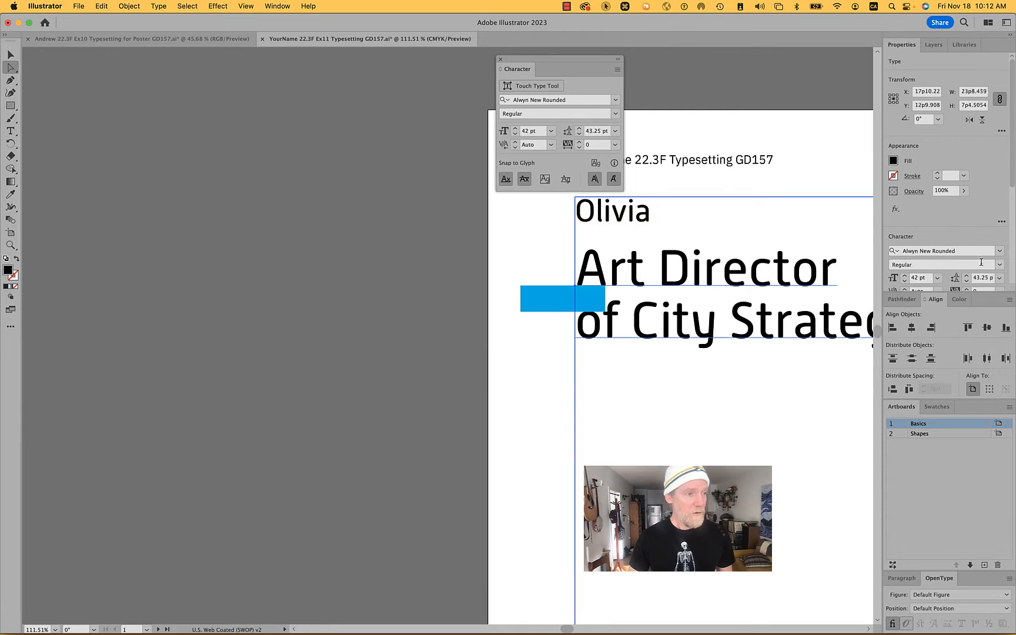
{"action": "left_click", "coordinate": [999, 264]}
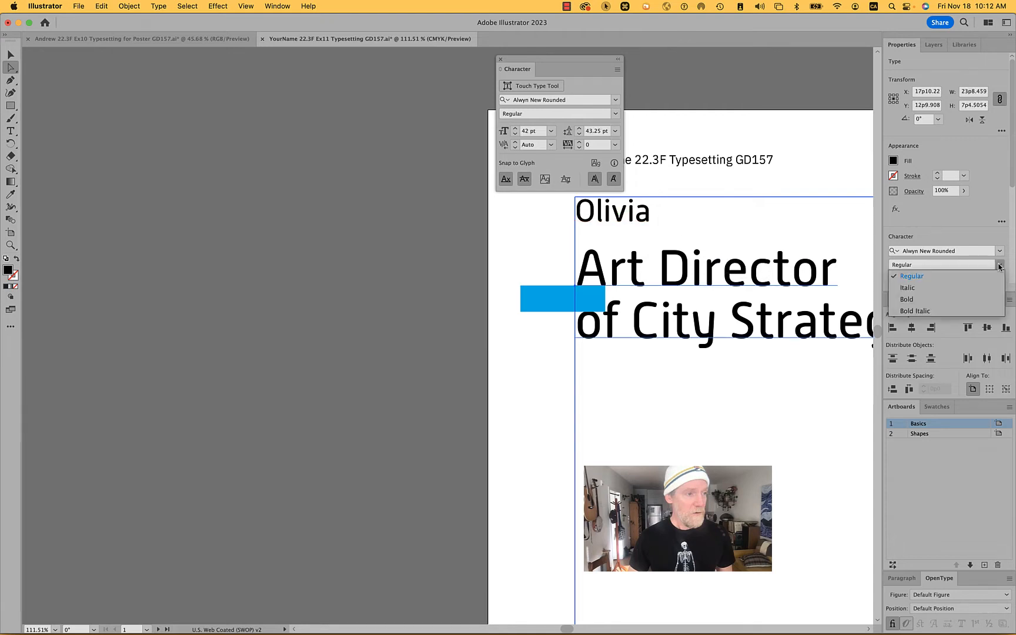
{"action": "left_click", "coordinate": [916, 287]}
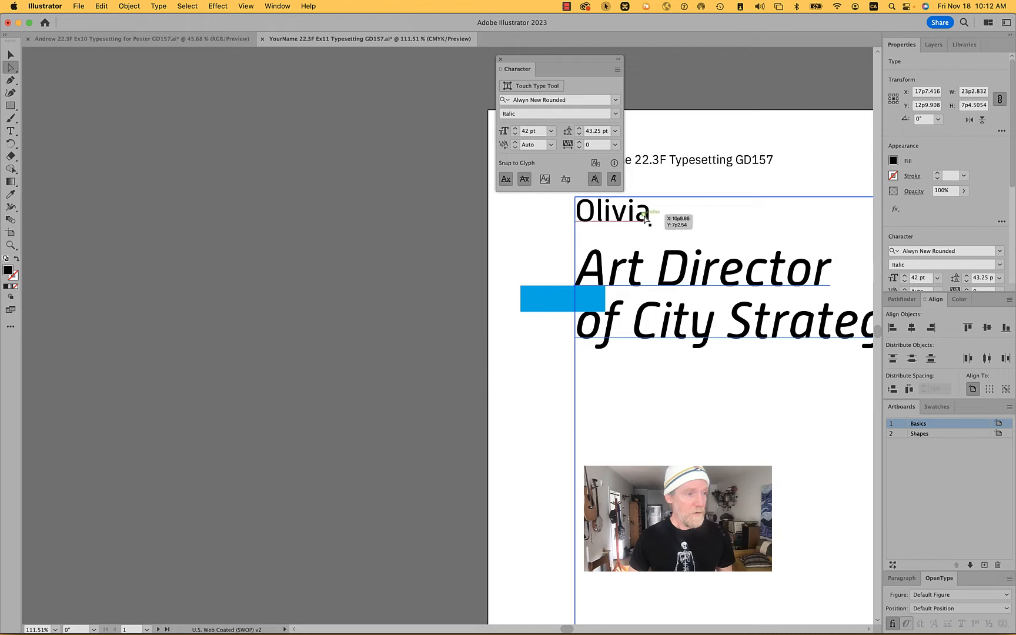
{"action": "key", "text": "super+z"}
{"action": "key", "text": "super+z"}
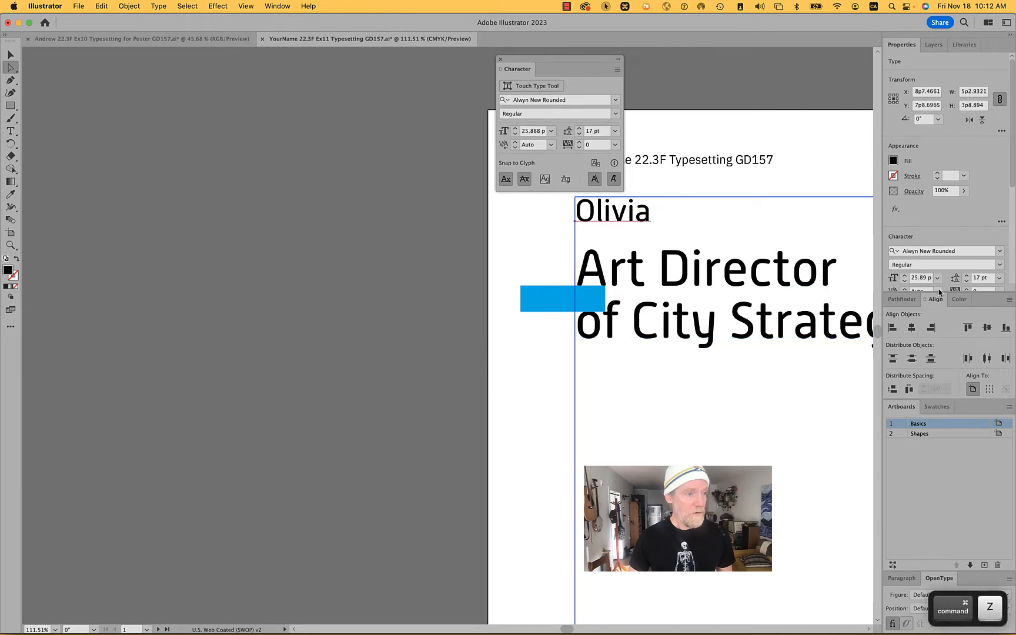
- Try the Bold style on the name line above the career title, then undo it
{"action": "left_click", "coordinate": [996, 264]}
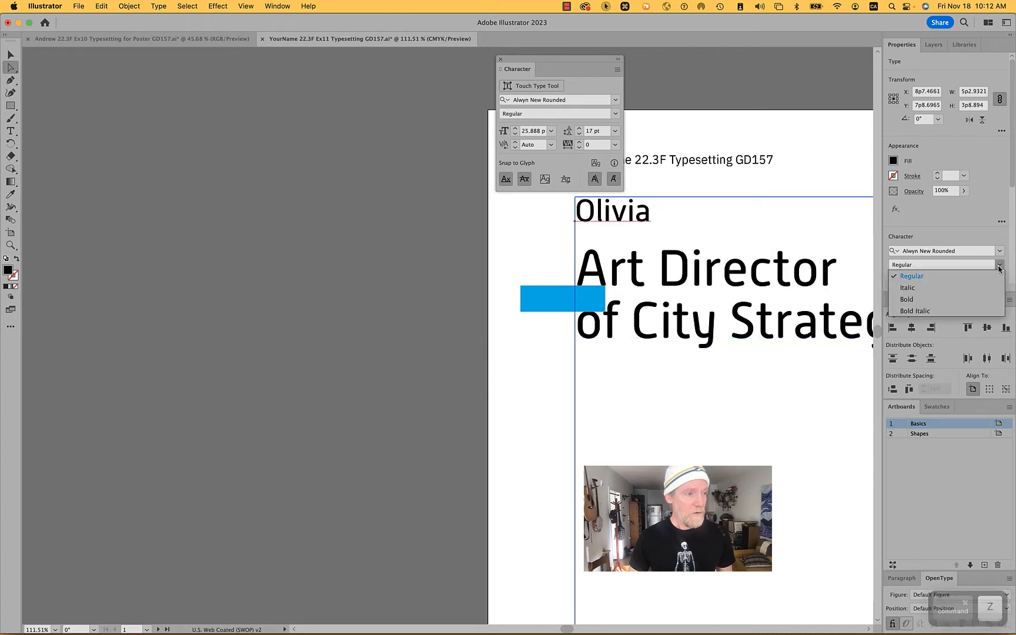
{"action": "left_click", "coordinate": [916, 300]}
{"action": "key", "text": "super+z"}
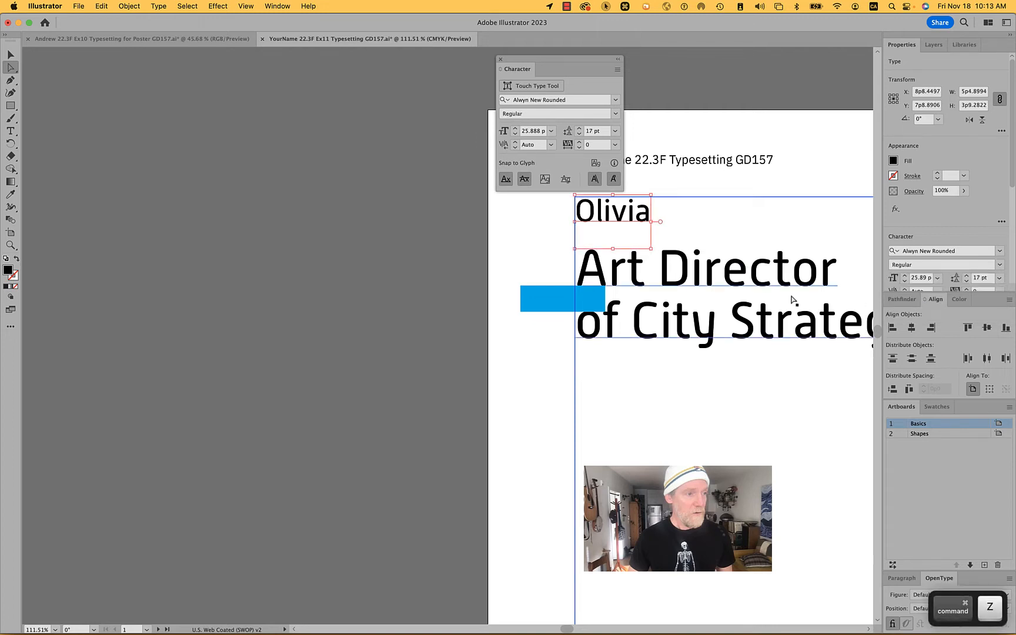
- Set the two-line career title in the Bold style of Alwyn New Rounded and deselect it
{"action": "left_click", "coordinate": [773, 285]}
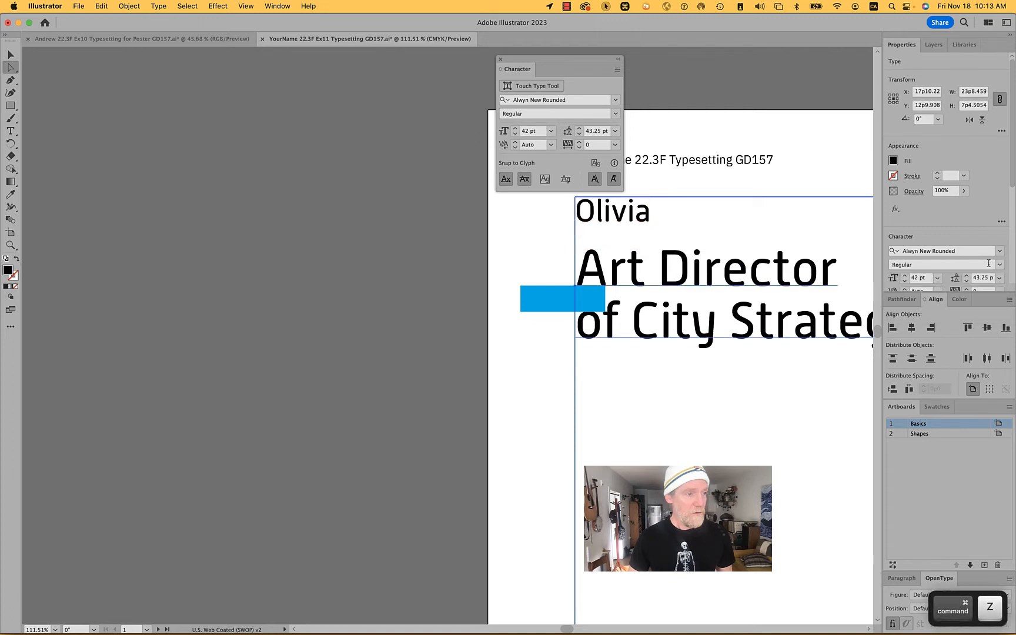
{"action": "left_click", "coordinate": [998, 265]}
{"action": "left_click", "coordinate": [946, 300]}
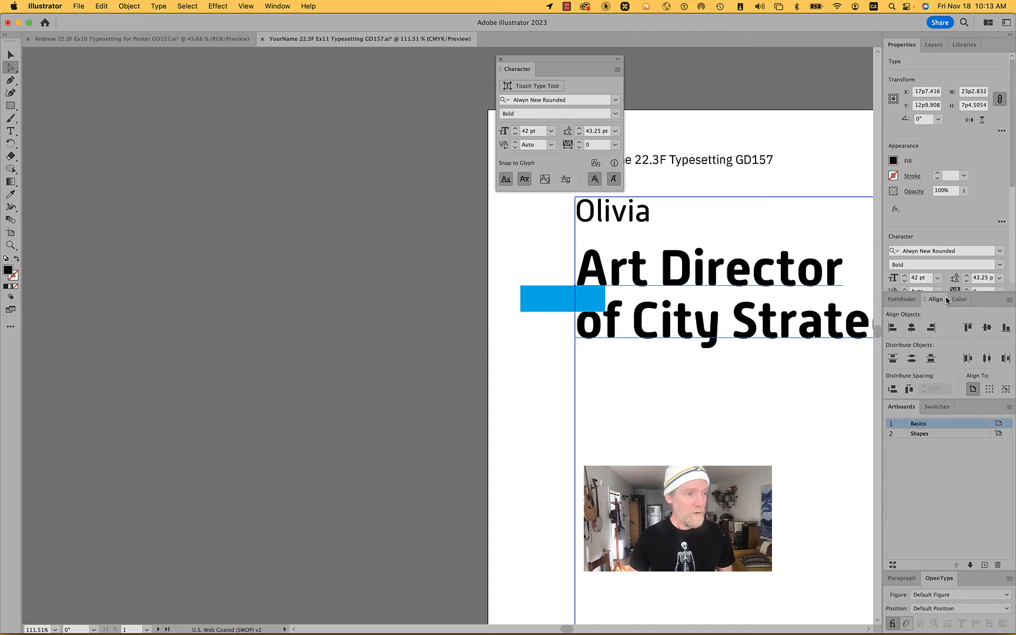
{"action": "left_click", "coordinate": [399, 284]}
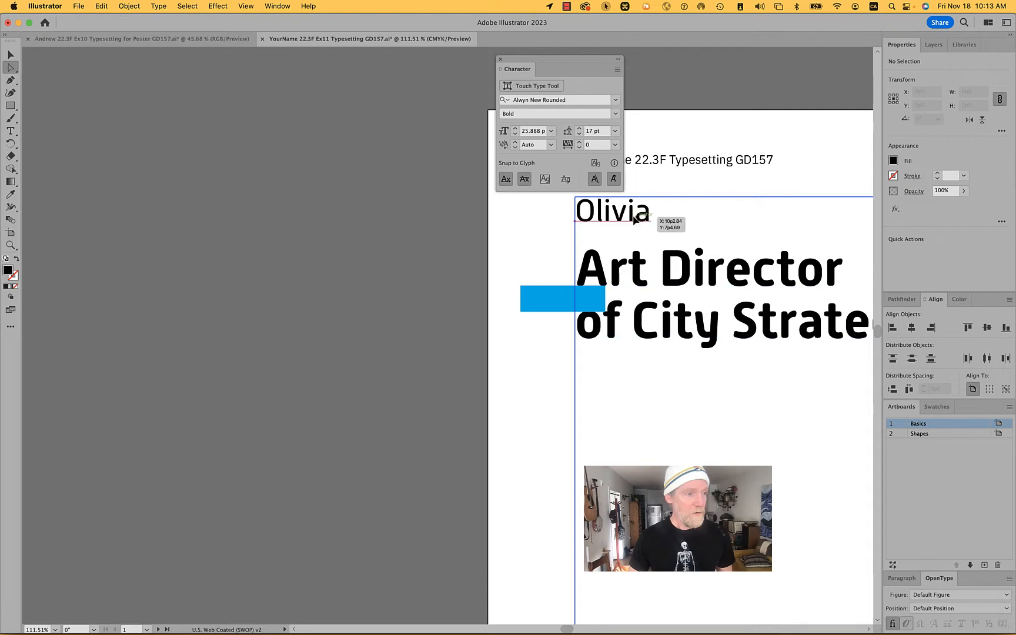
- Move the name line down closer to the heading and duplicate the first job-description paragraph below the heading in the left column
{"action": "left_click_drag", "start_coordinate": [633, 216], "coordinate": [634, 236]}
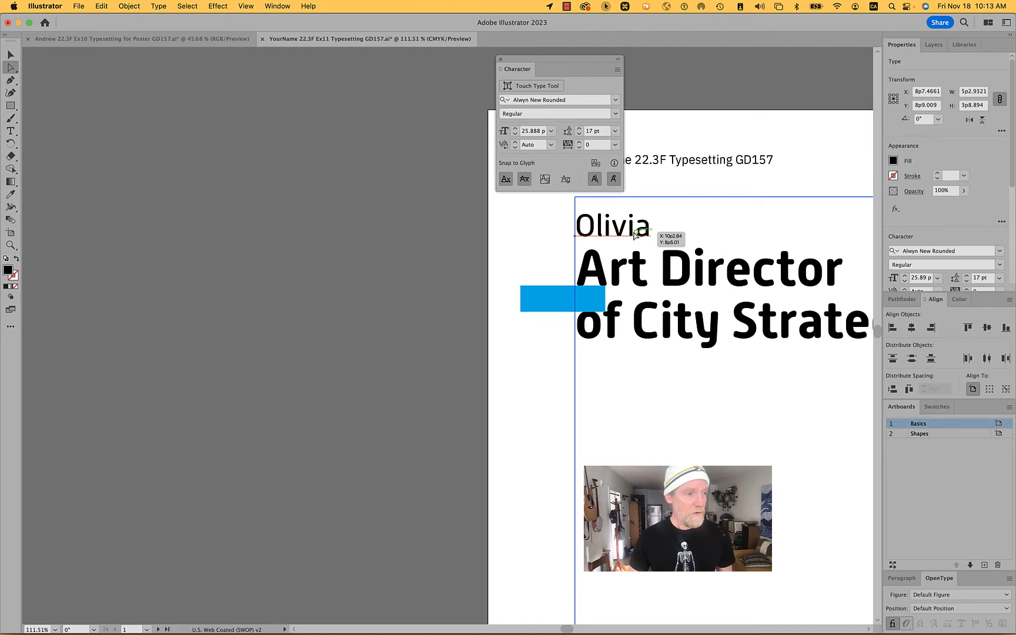
{"action": "scroll", "coordinate": [635, 236], "scroll_direction": "down", "scroll_amount": 5}
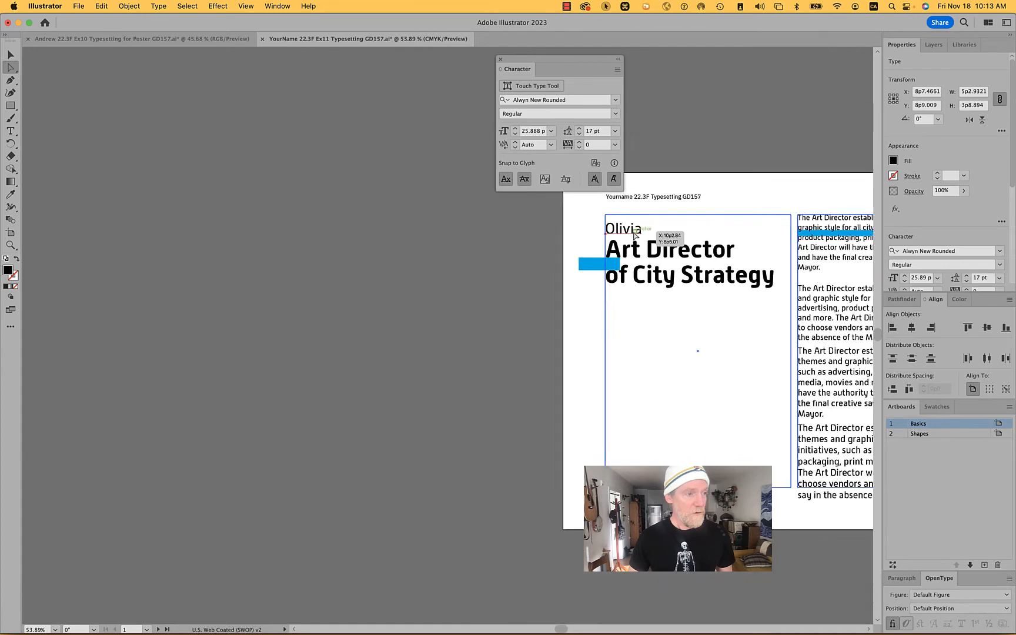
{"action": "scroll", "coordinate": [636, 236], "scroll_direction": "right", "scroll_amount": 5}
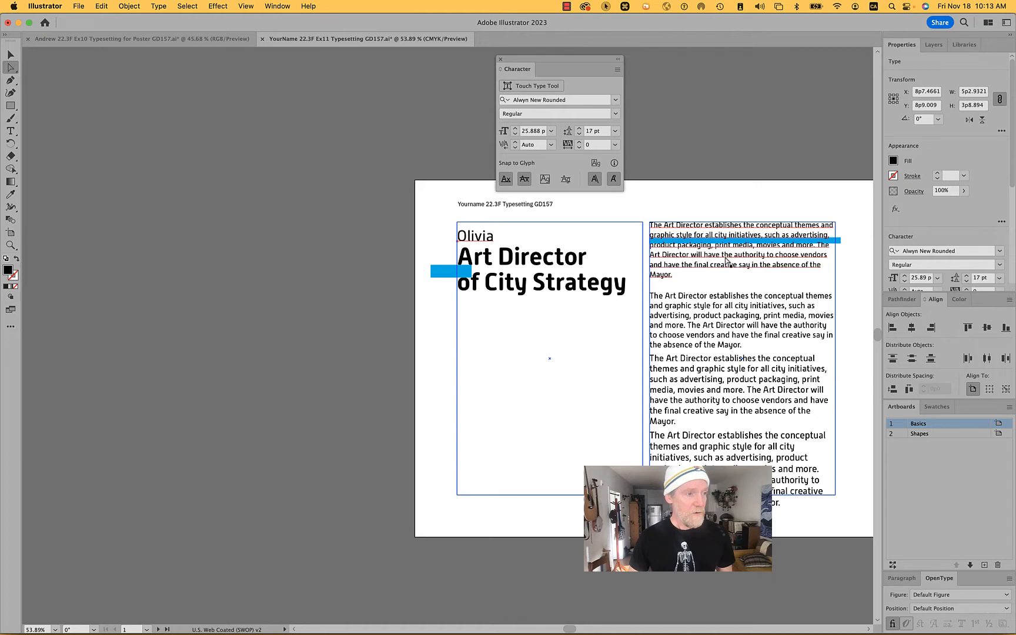
{"action": "left_click_drag", "start_coordinate": [726, 266], "coordinate": [536, 351]}
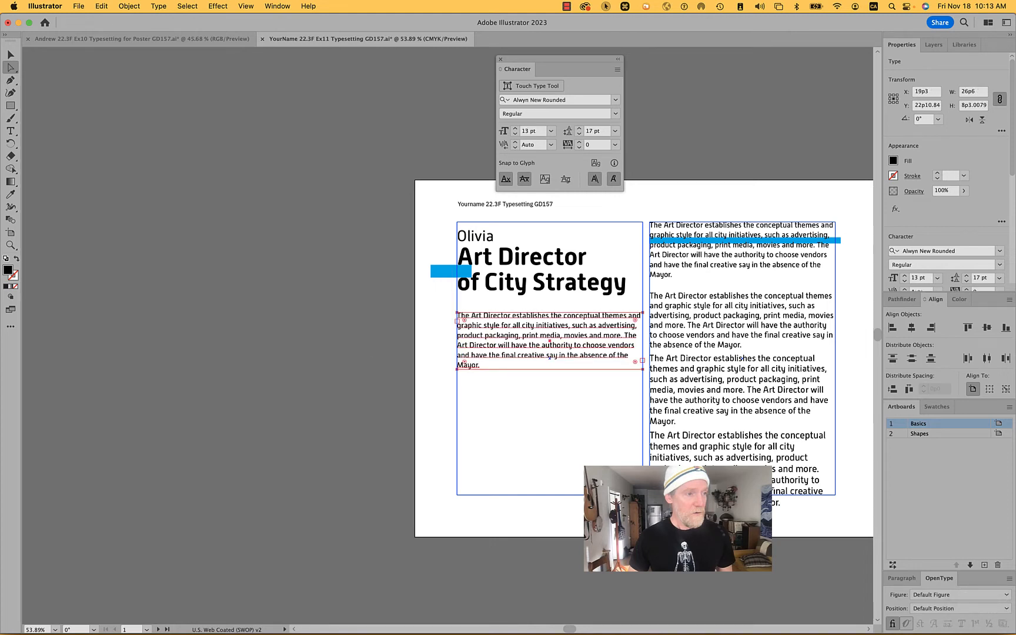
- Replace the duplicated paragraph's text with "Be part of the story. Join our team today. abbotsford.ca/artdirector", copied from the other app
{"action": "key", "text": "super+Tab"}
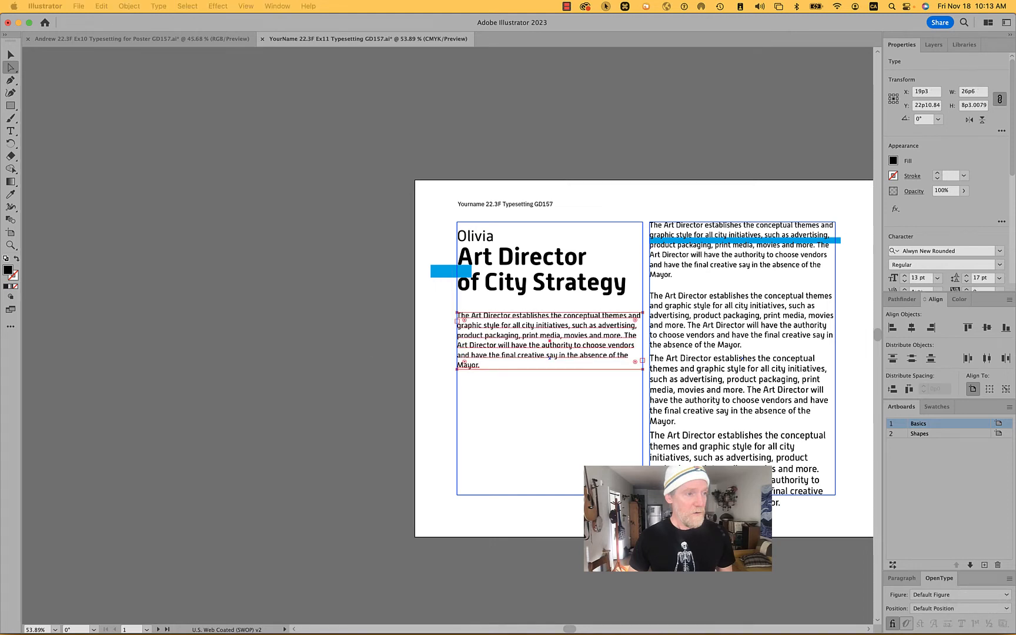
{"action": "key", "text": "super+c"}
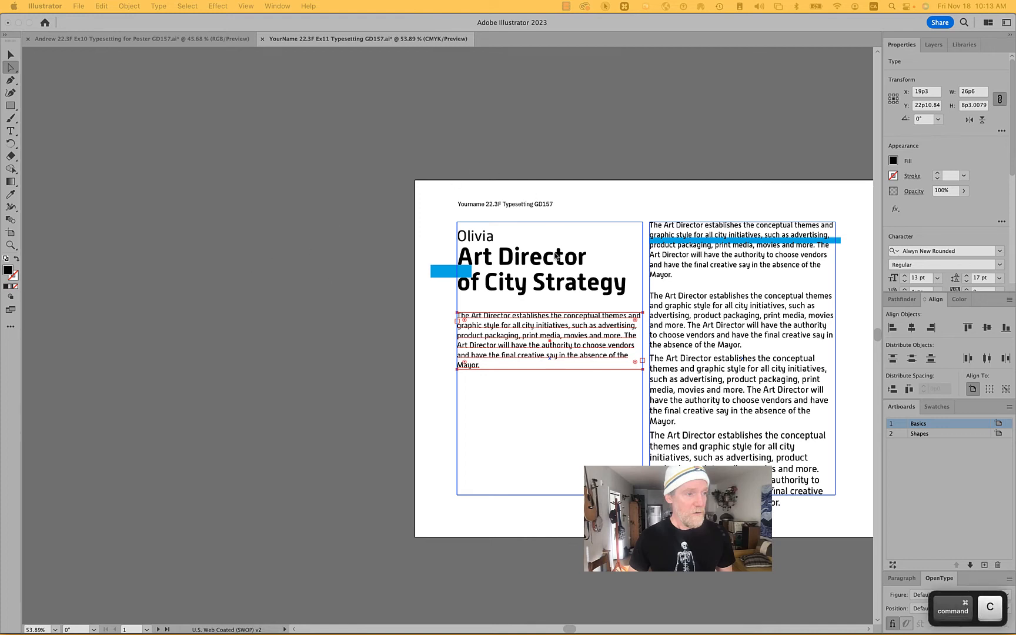
{"action": "left_click", "coordinate": [520, 331]}
{"action": "triple_click", "coordinate": [520, 331]}
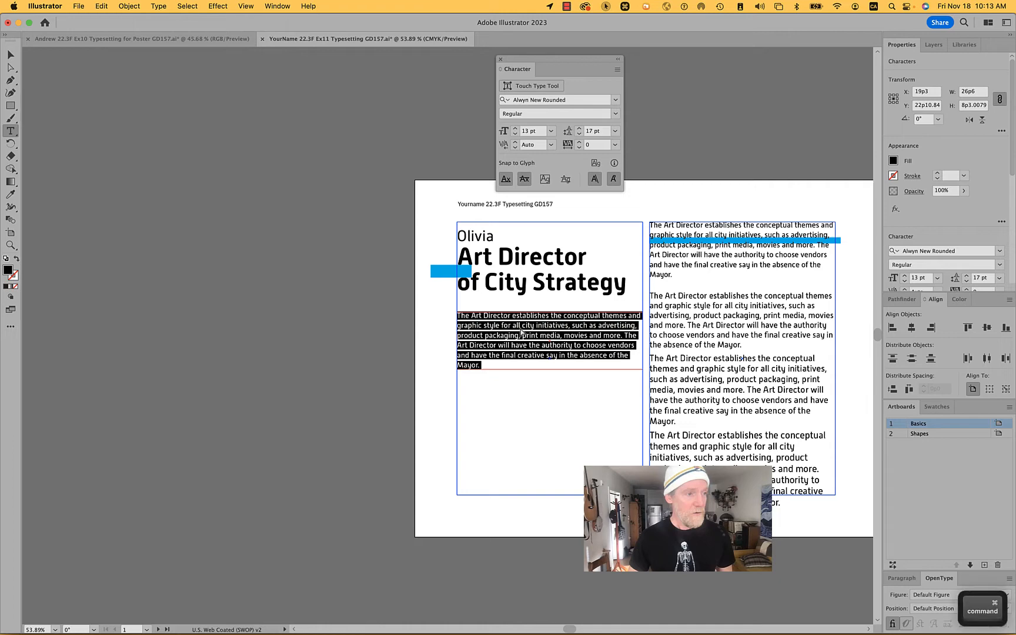
{"action": "key", "text": "super+v"}
{"action": "scroll", "coordinate": [520, 327], "scroll_direction": "up", "scroll_amount": 5}
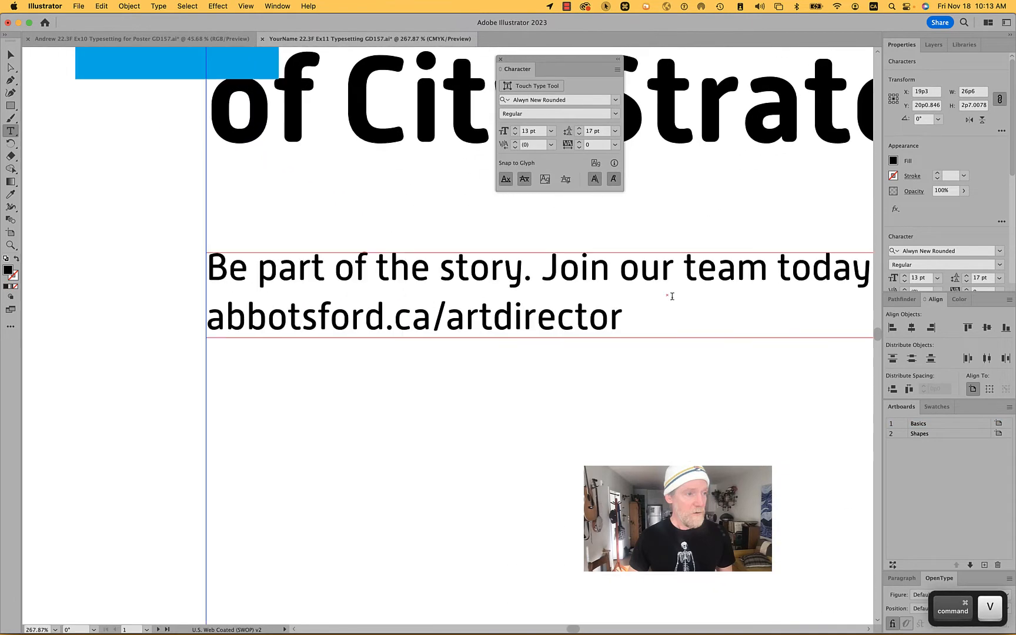
{"action": "scroll", "coordinate": [690, 266], "scroll_direction": "down", "scroll_amount": 3}
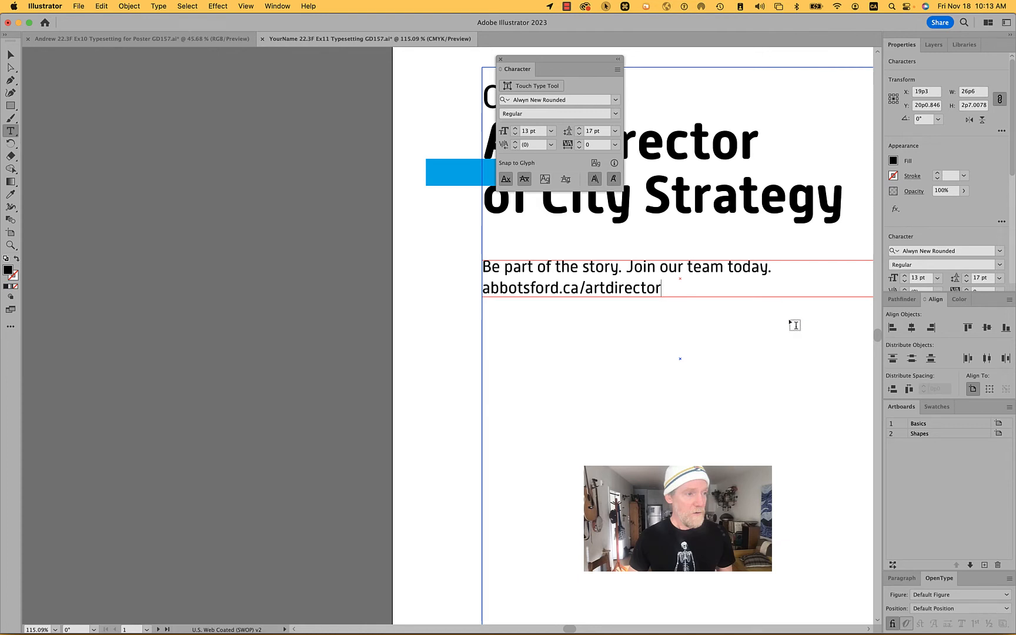
{"action": "scroll", "coordinate": [795, 329], "scroll_direction": "up", "scroll_amount": 2}
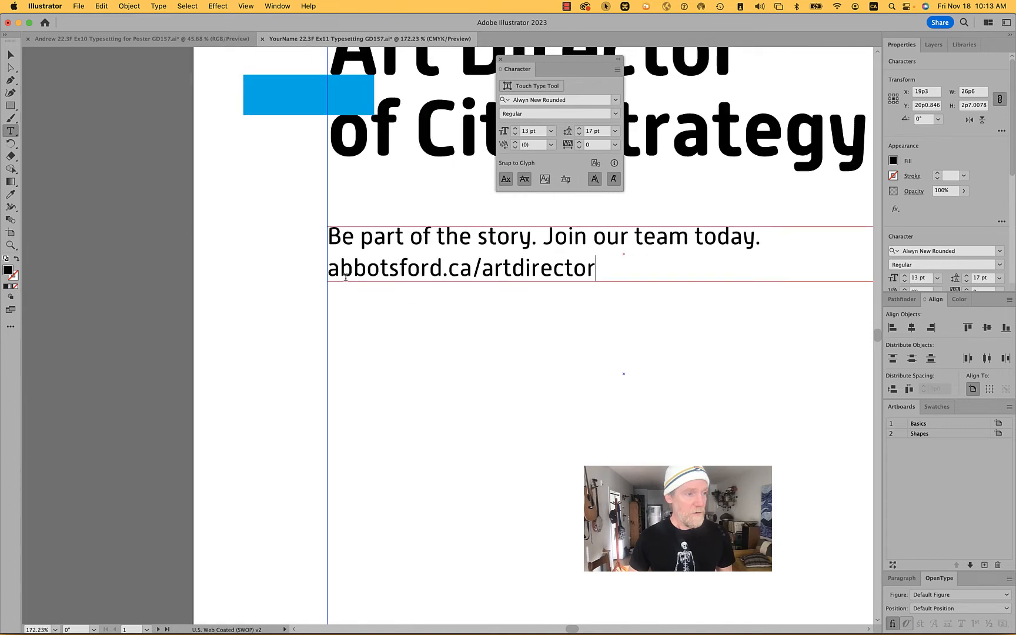
{"action": "left_click", "coordinate": [330, 269]}
{"action": "type", "text": "http://"}
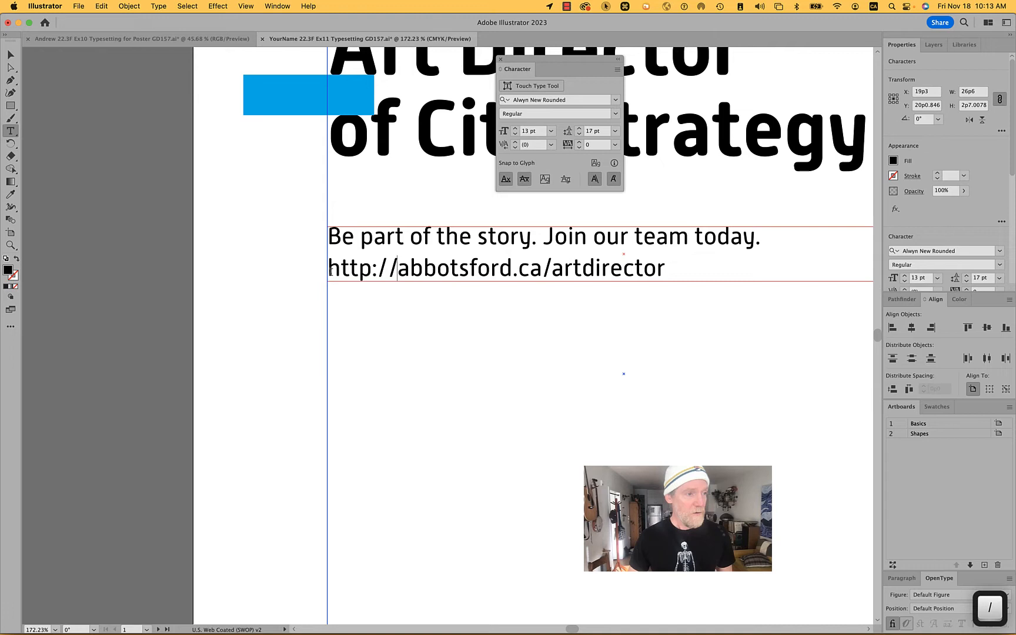
{"action": "type", "text": "www."}
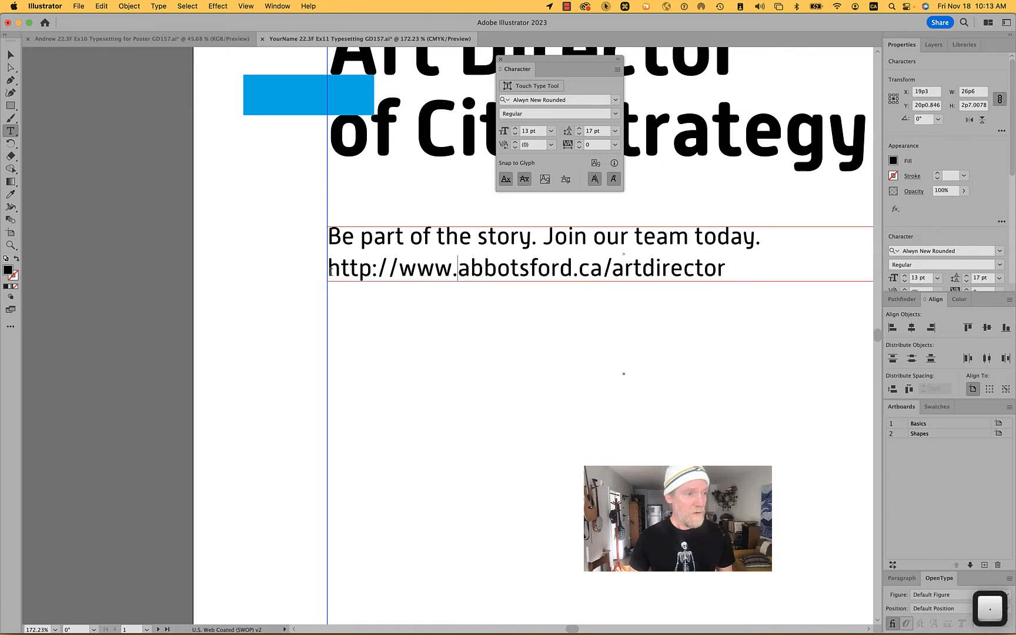
{"action": "left_click_drag", "start_coordinate": [330, 269], "coordinate": [457, 268]}
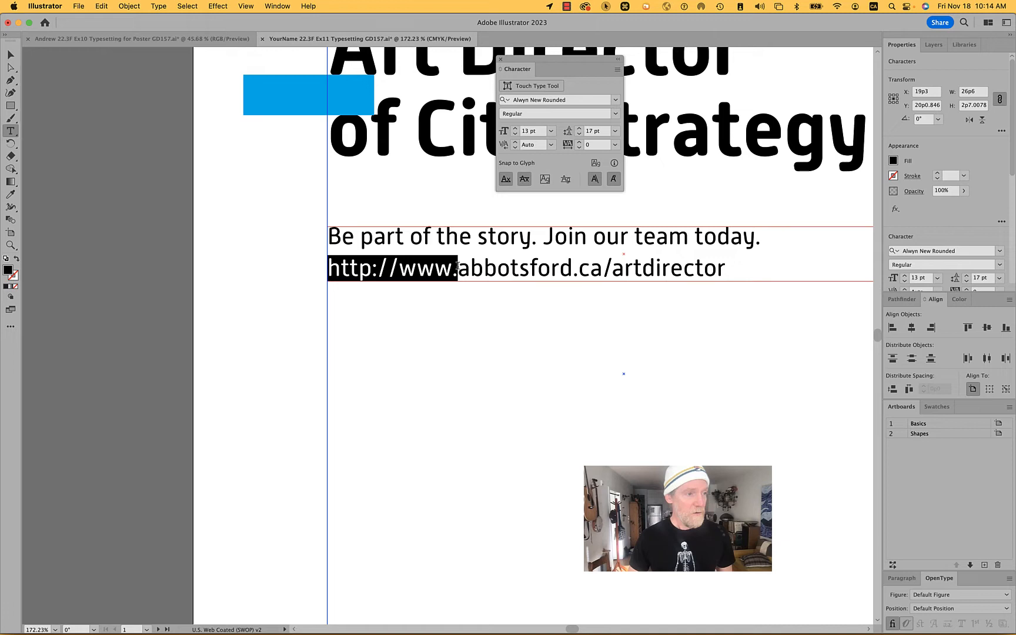
{"action": "key", "text": "Delete"}
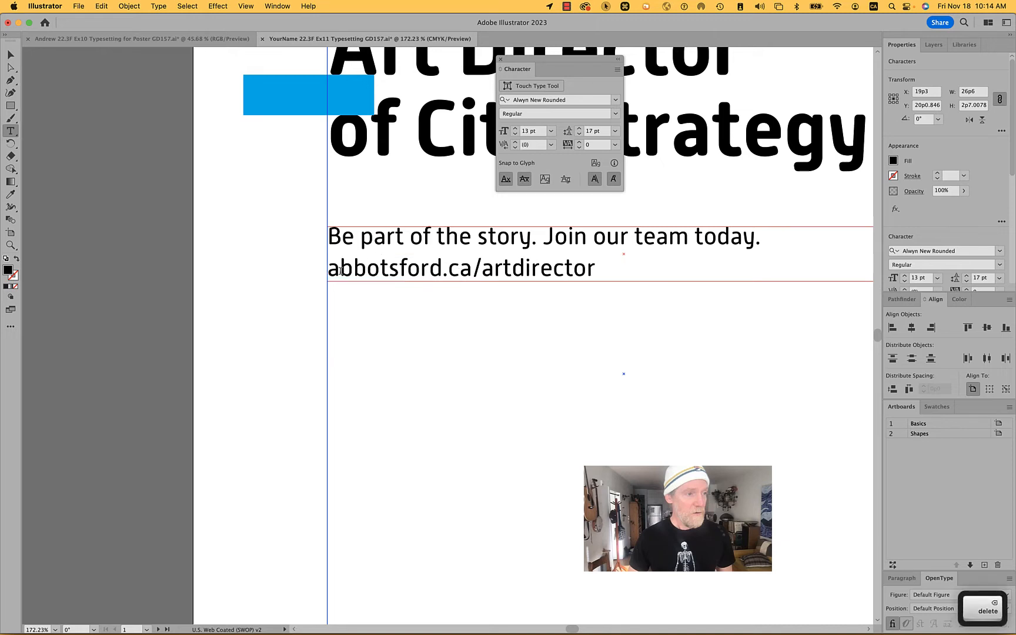
- Fill the text abbotsford.ca/artdirector with the CMYK Cyan swatch
{"action": "left_click_drag", "start_coordinate": [472, 269], "coordinate": [323, 271]}
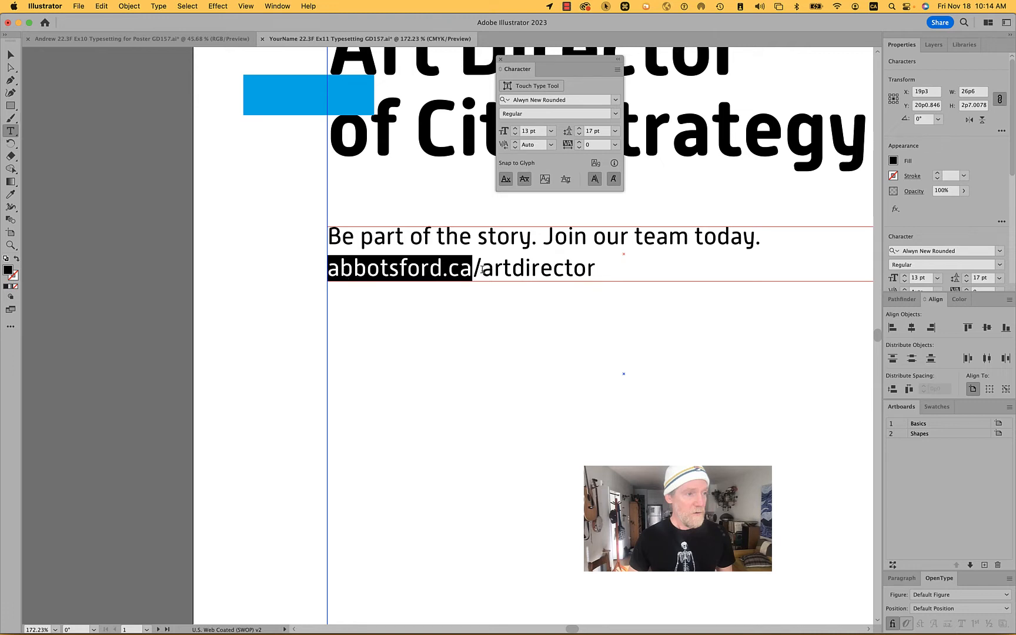
{"action": "left_click_drag", "start_coordinate": [482, 269], "coordinate": [472, 270]}
{"action": "left_click_drag", "start_coordinate": [607, 269], "coordinate": [319, 283]}
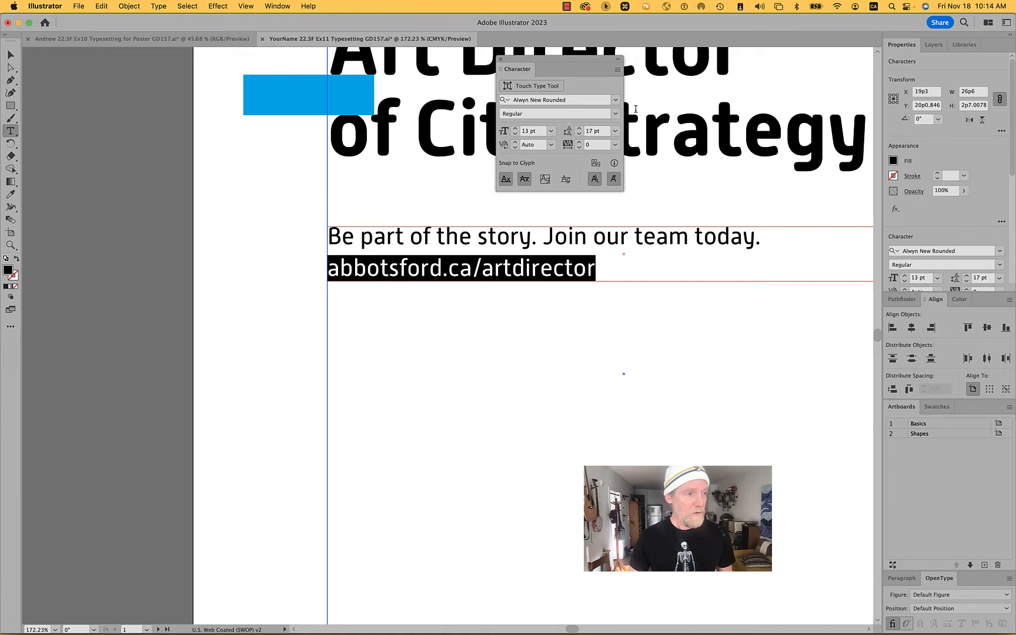
{"action": "left_click", "coordinate": [893, 162]}
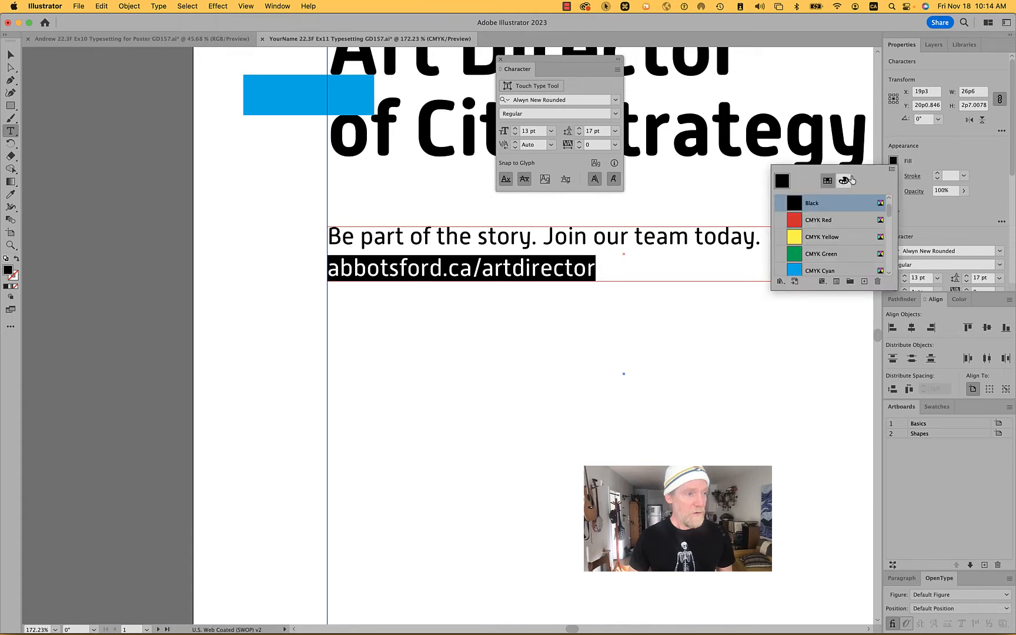
{"action": "left_click", "coordinate": [833, 272]}
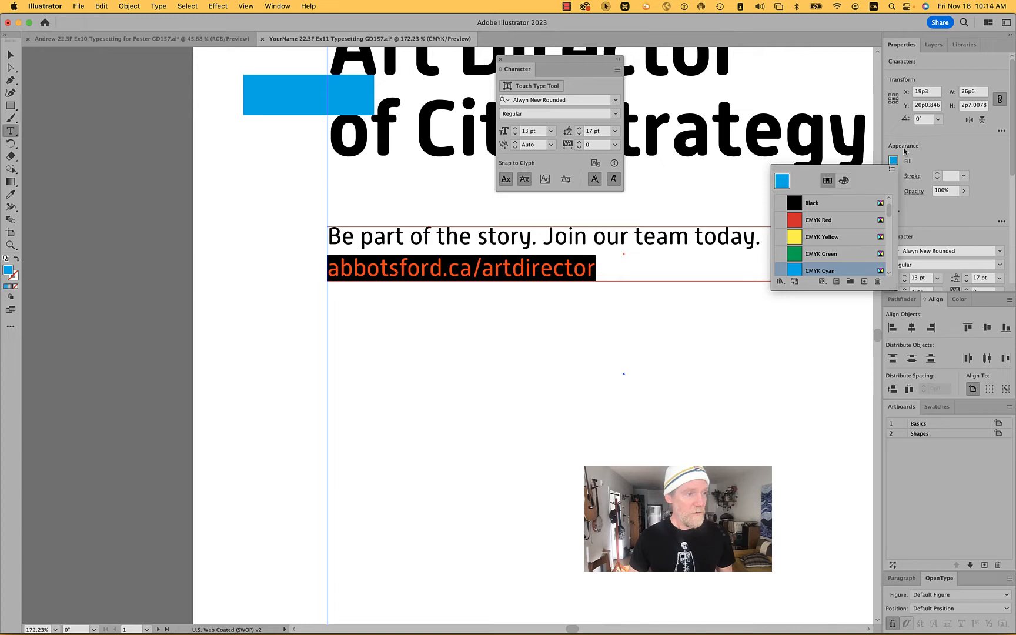
- Recolour the web address in the Color Picker with Only Web Colors enabled, choosing the blue 0066FF
{"action": "left_click", "coordinate": [893, 161]}
{"action": "left_click", "coordinate": [893, 162]}
{"action": "left_click", "coordinate": [893, 161]}
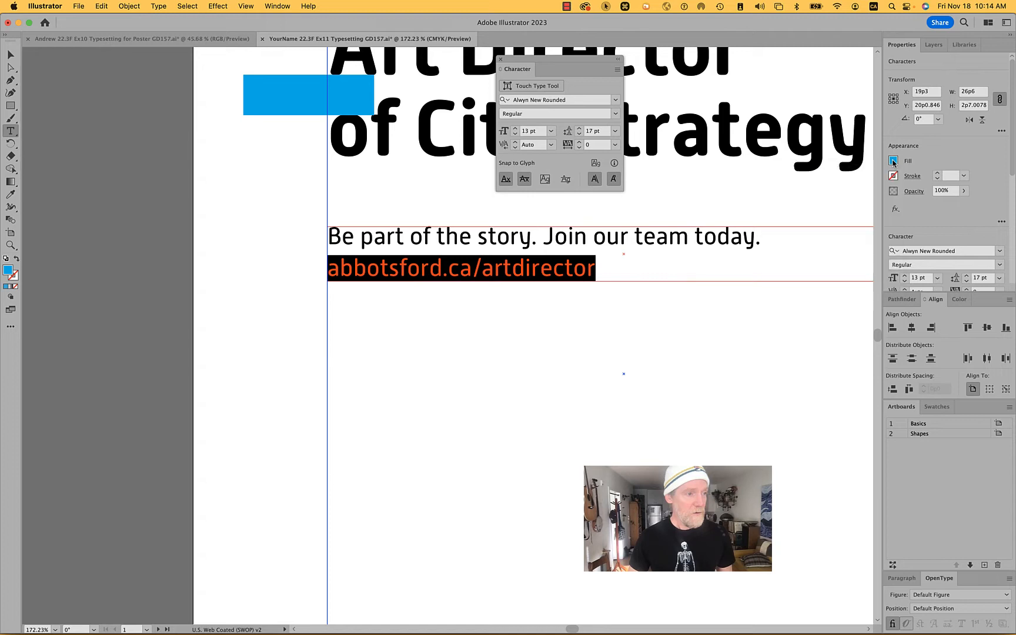
{"action": "left_click", "coordinate": [893, 162]}
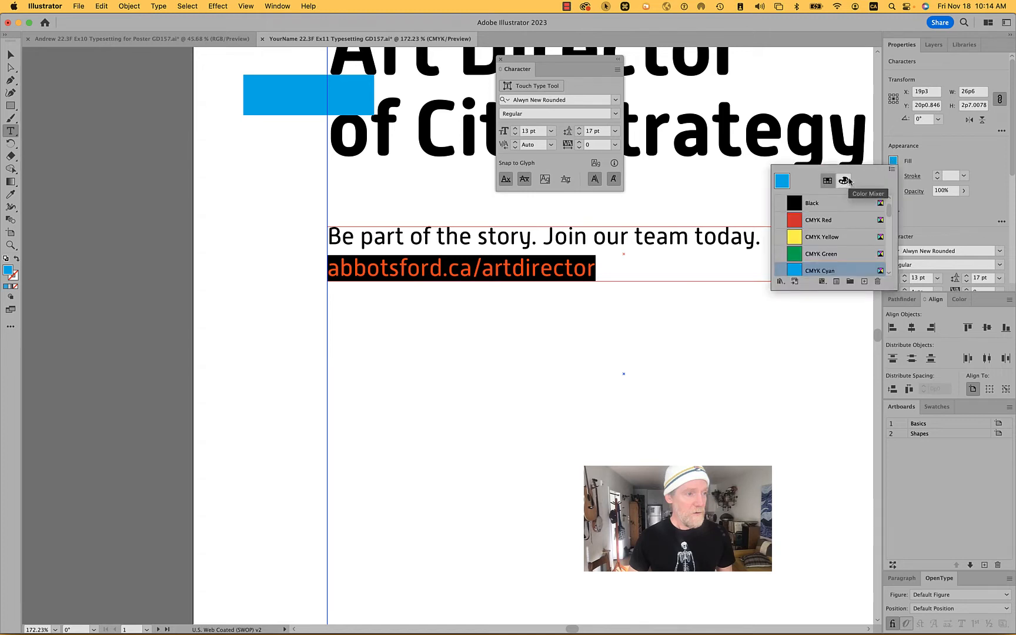
{"action": "left_click", "coordinate": [8, 271]}
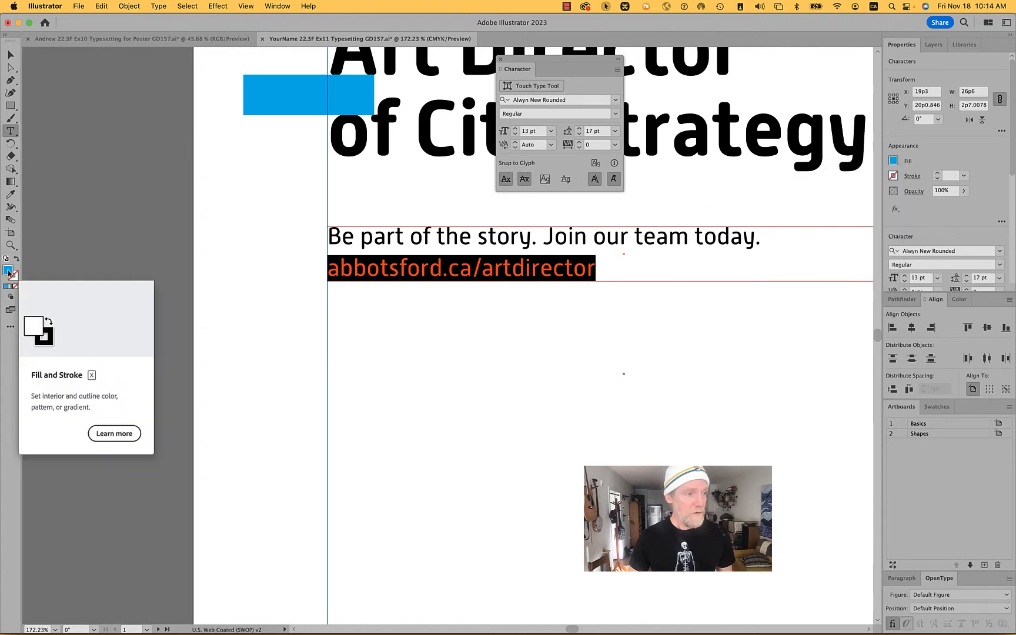
{"action": "double_click", "coordinate": [8, 271]}
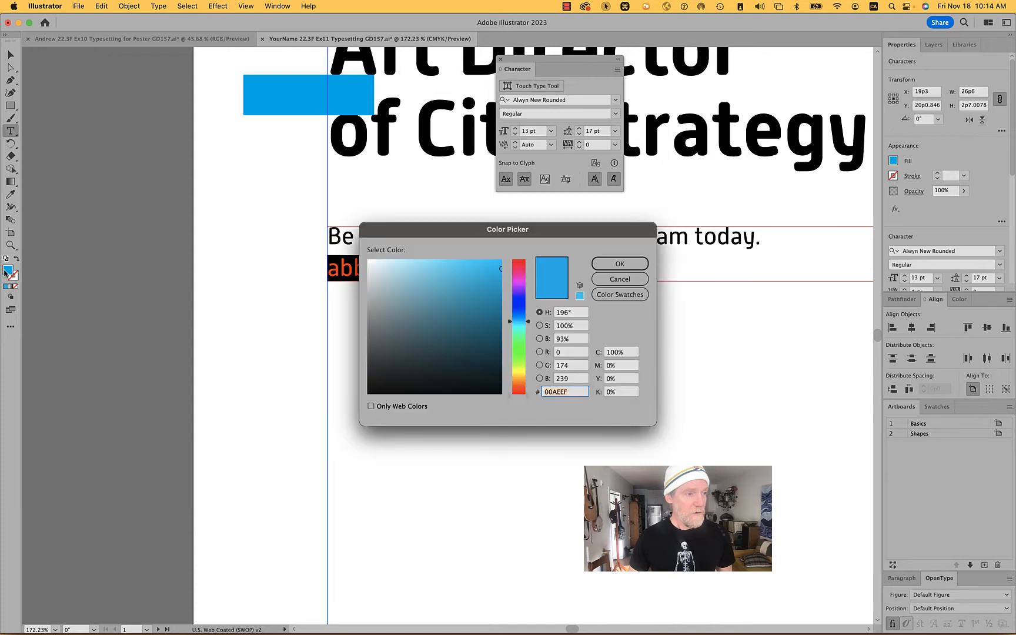
{"action": "left_click", "coordinate": [390, 407]}
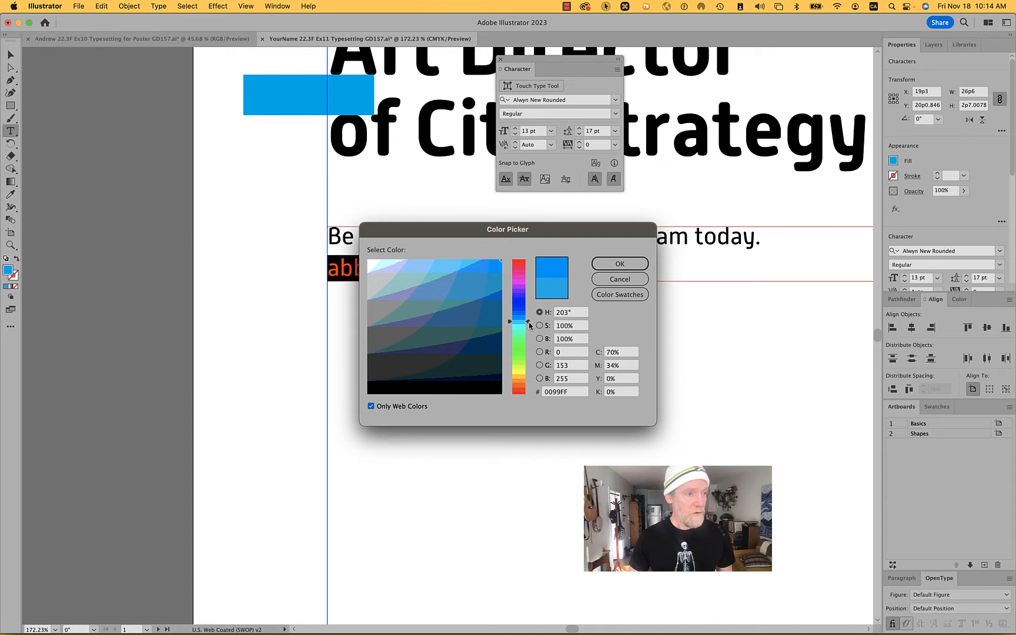
{"action": "left_click_drag", "start_coordinate": [529, 324], "coordinate": [529, 313]}
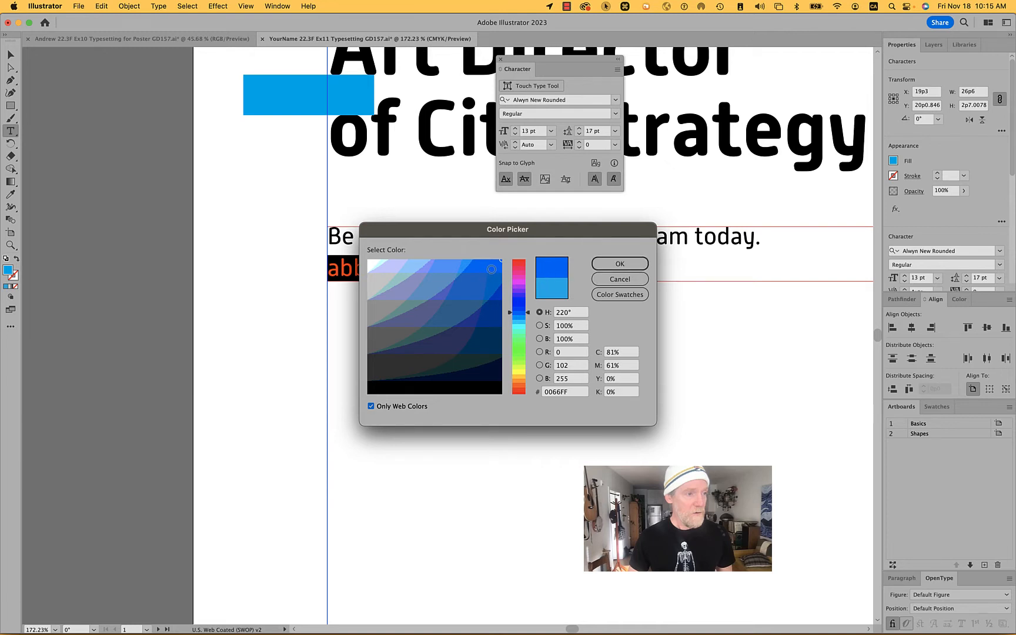
{"action": "left_click", "coordinate": [495, 264]}
{"action": "left_click", "coordinate": [619, 263]}
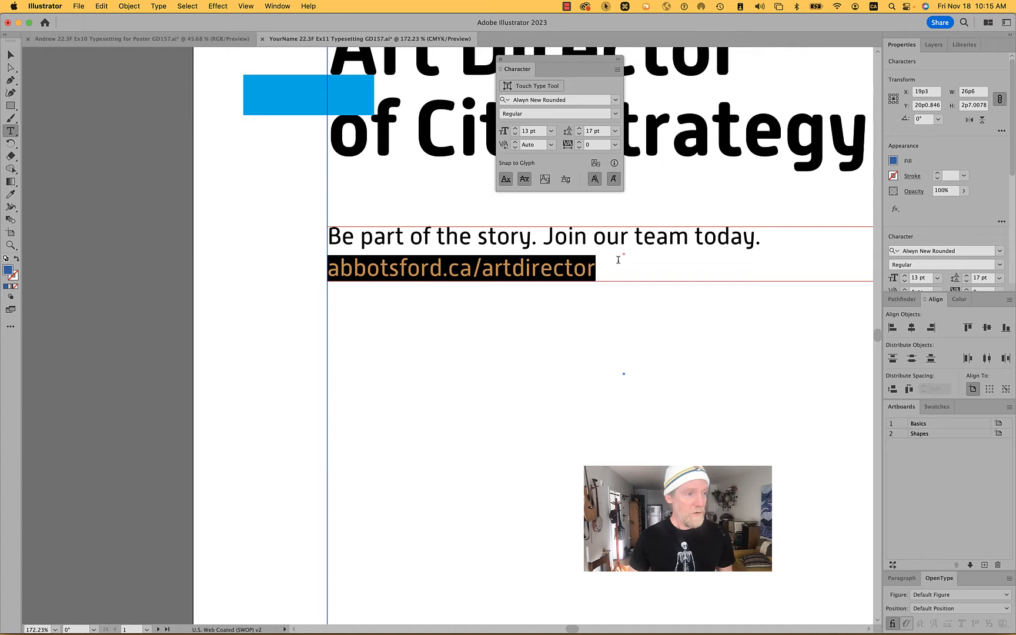
{"action": "left_click", "coordinate": [627, 366]}
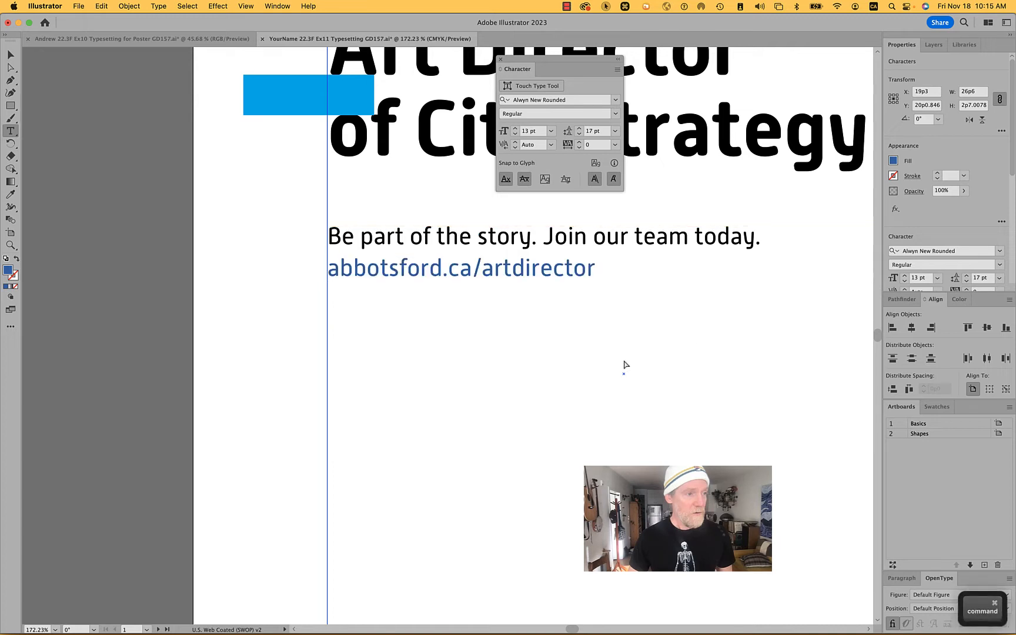
- Set the web address's fill to the blue 057FD3 with Only Web Colors disabled, and deselect the text
{"action": "left_click_drag", "start_coordinate": [595, 268], "coordinate": [295, 268]}
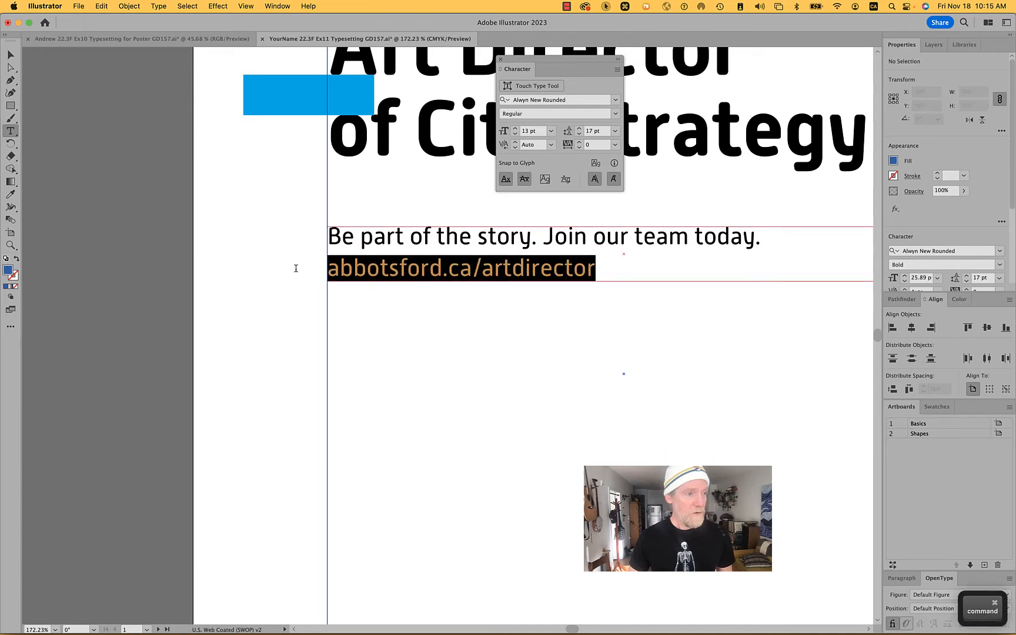
{"action": "left_click", "coordinate": [892, 161]}
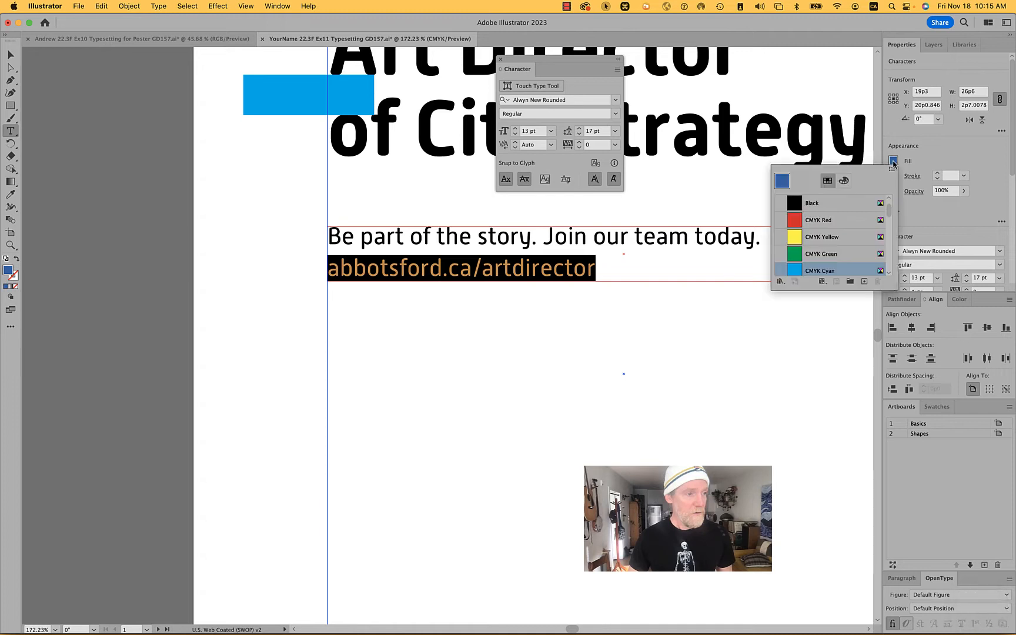
{"action": "left_click", "coordinate": [893, 162]}
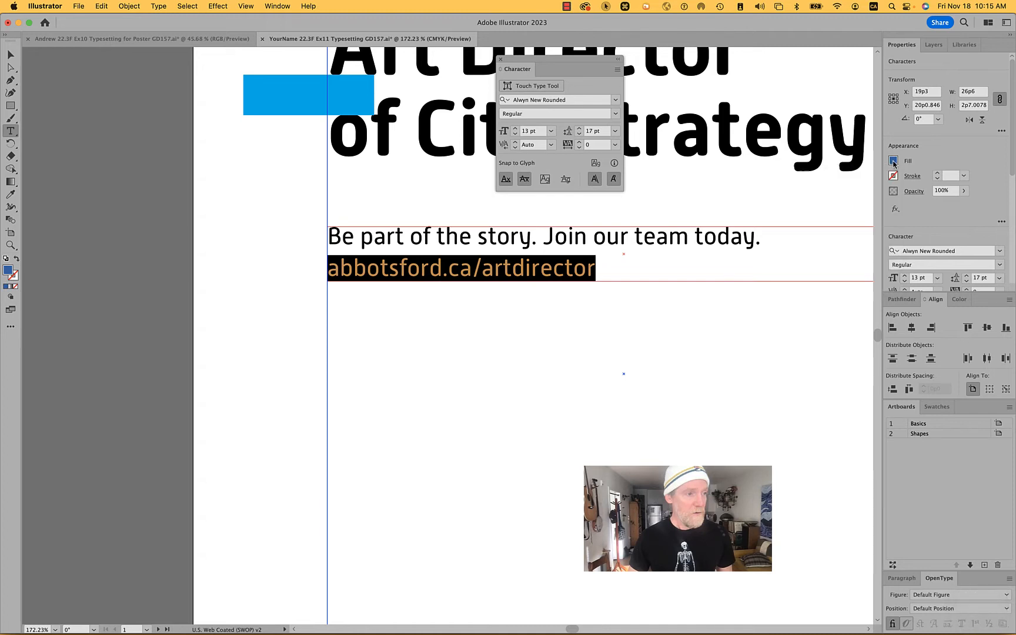
{"action": "double_click", "coordinate": [7, 272]}
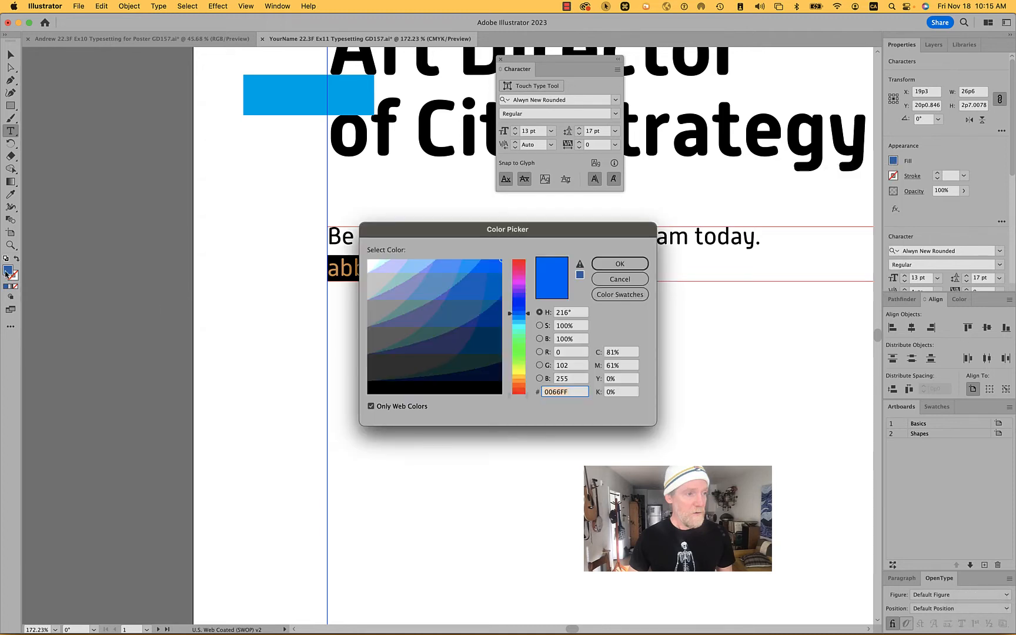
{"action": "left_click", "coordinate": [379, 408]}
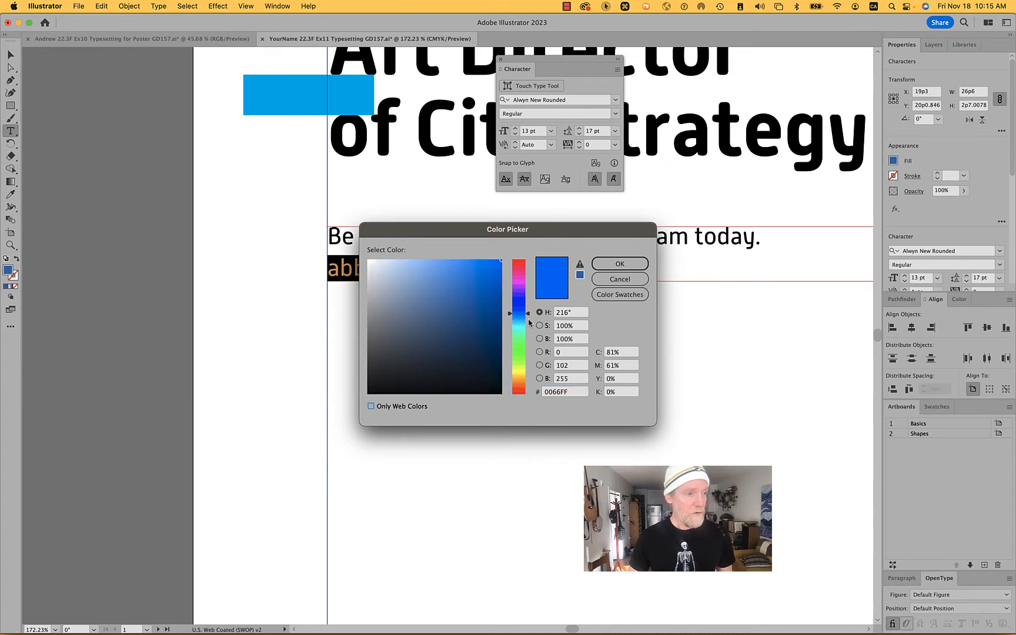
{"action": "left_click_drag", "start_coordinate": [529, 318], "coordinate": [528, 317]}
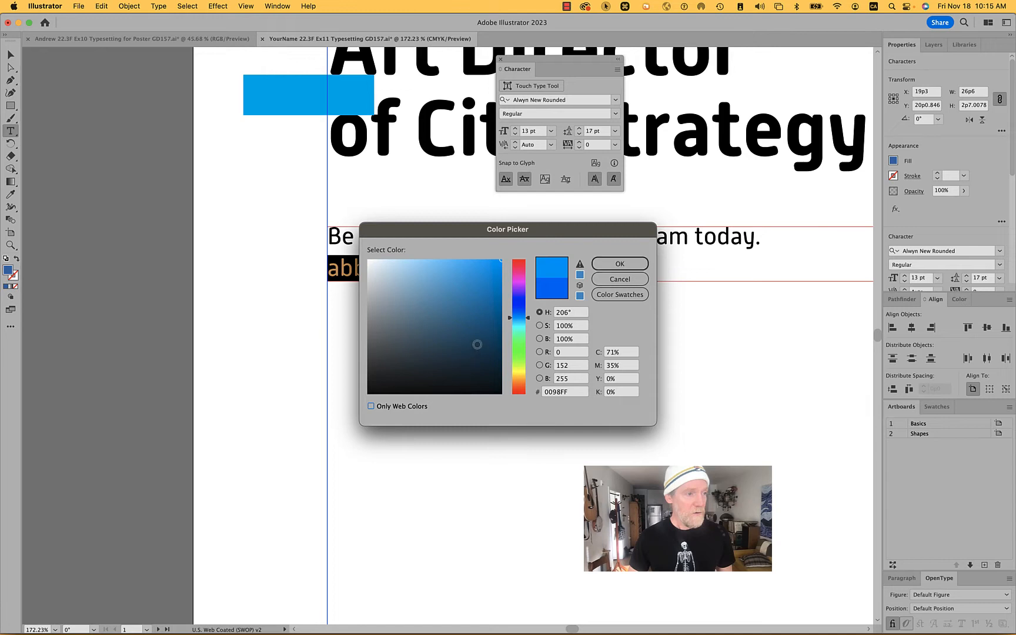
{"action": "left_click_drag", "start_coordinate": [491, 281], "coordinate": [499, 282]}
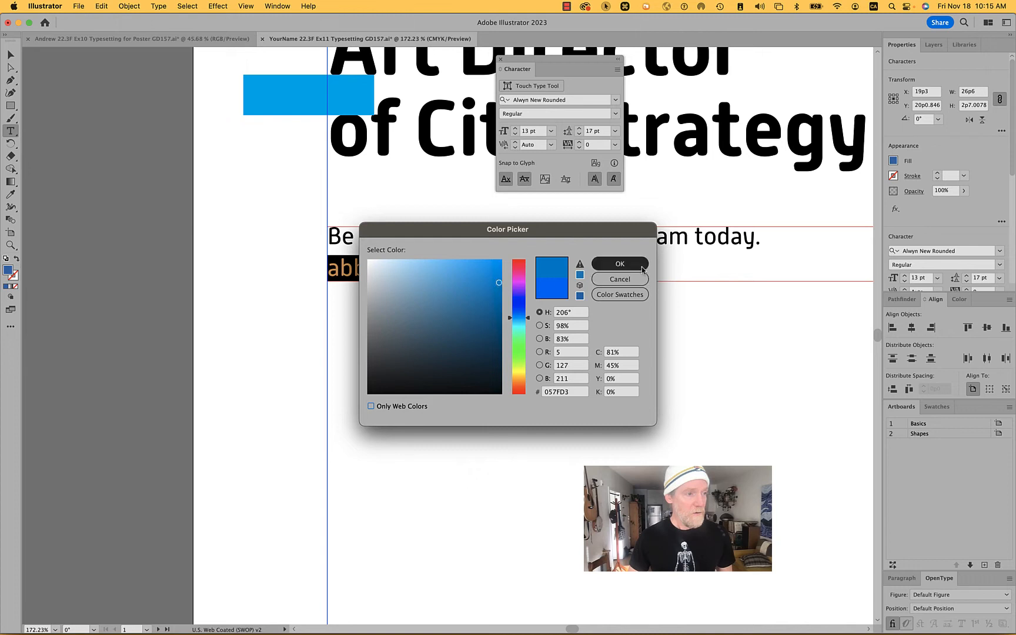
{"action": "left_click", "coordinate": [616, 264]}
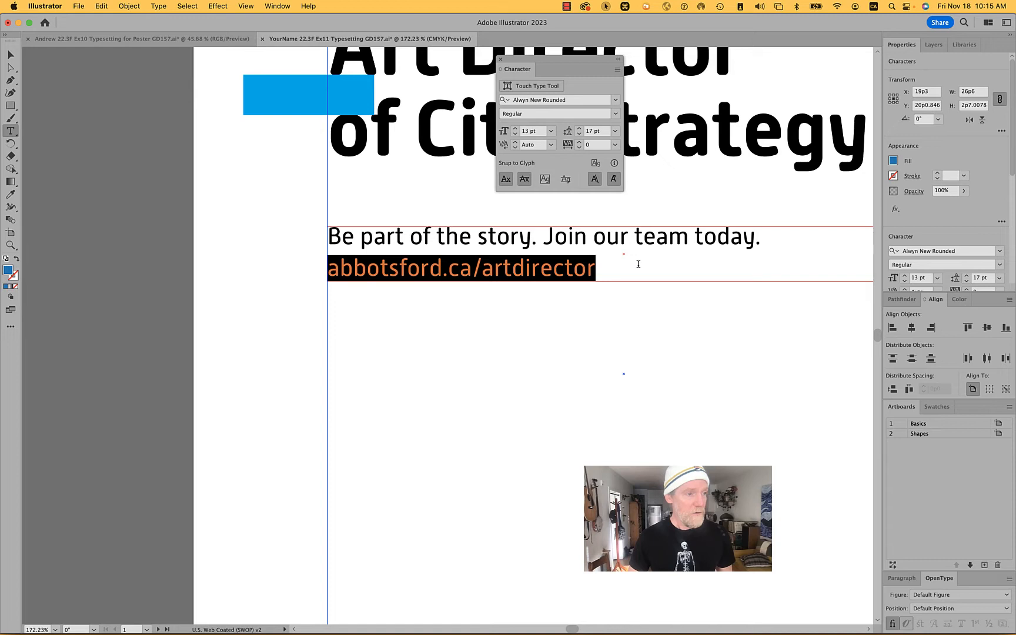
{"action": "left_click", "coordinate": [256, 421], "text": "super"}
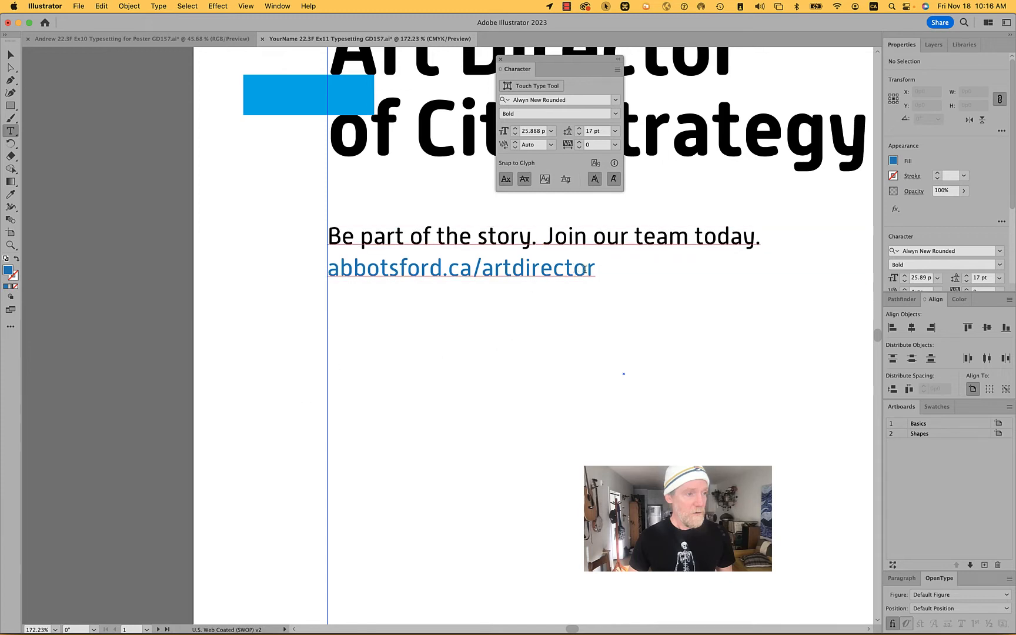
- Underline the web address abbotsford.ca/artdirector and deselect the text
{"action": "left_click_drag", "start_coordinate": [595, 269], "coordinate": [277, 281]}
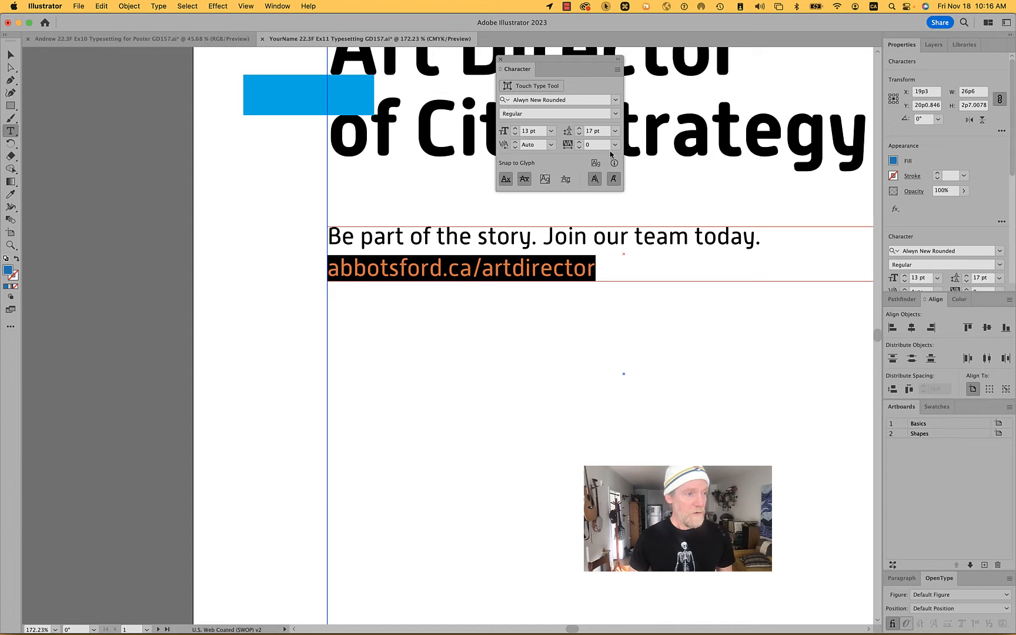
{"action": "left_click", "coordinate": [502, 72]}
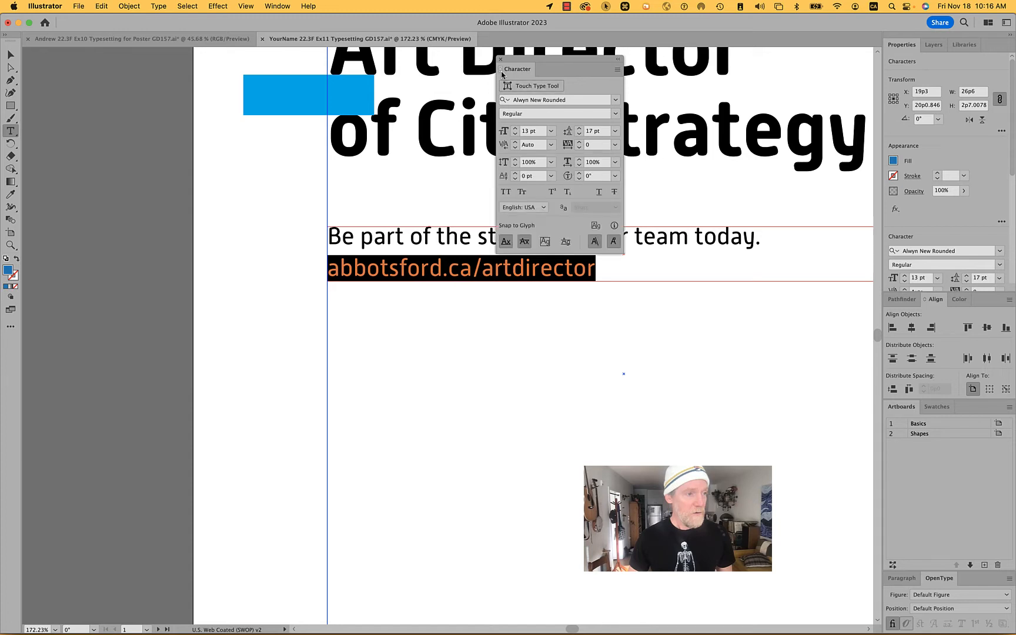
{"action": "left_click", "coordinate": [598, 193]}
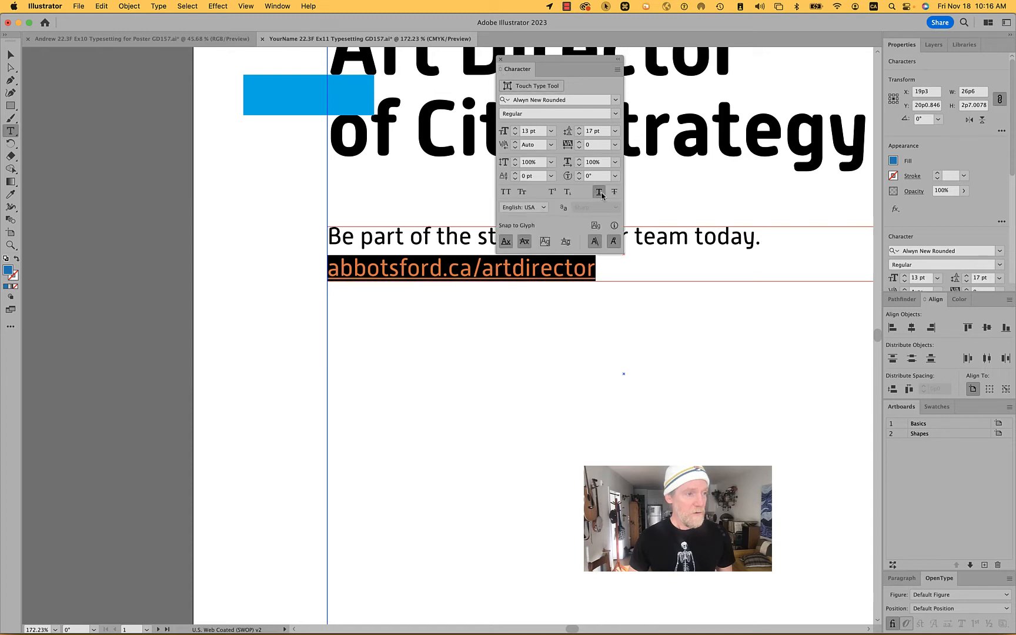
{"action": "key", "text": "super+shift+a"}
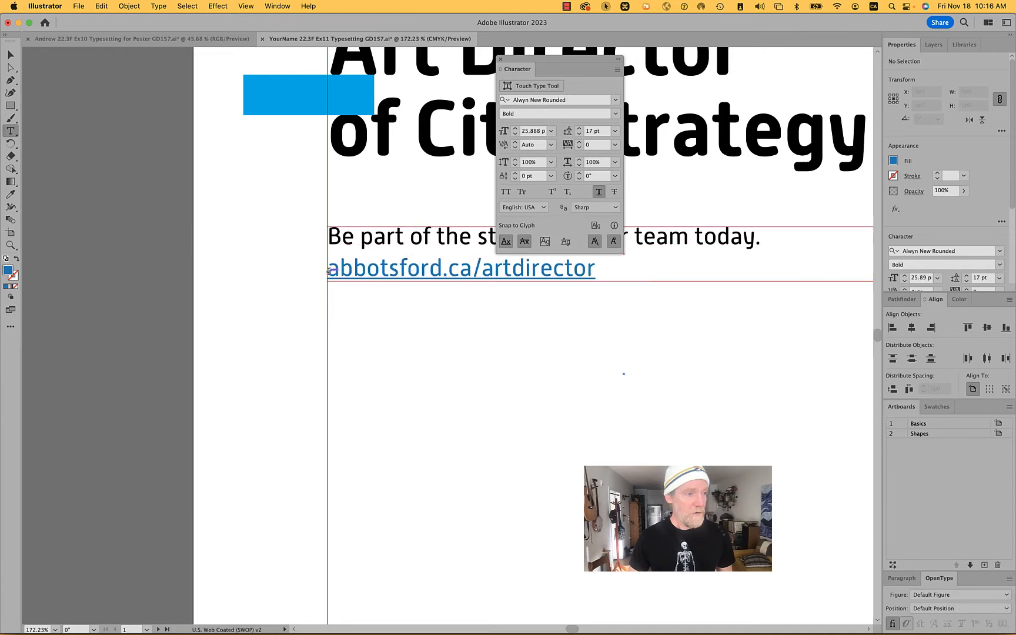
- Examine the web address's underline and its position beneath the letters up close
{"action": "left_click_drag", "start_coordinate": [330, 272], "coordinate": [598, 273]}
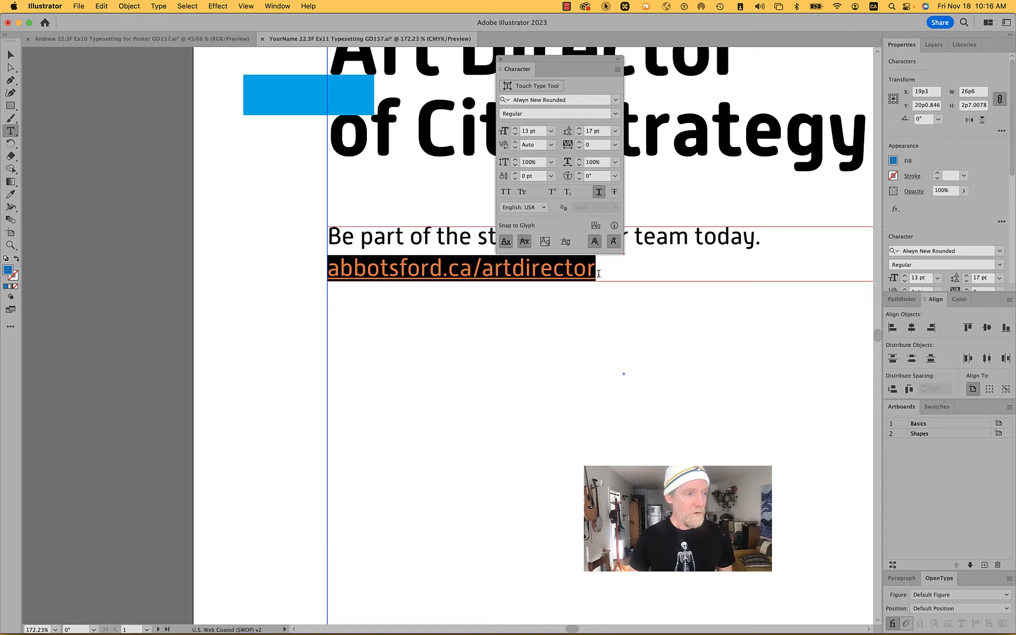
{"action": "scroll", "coordinate": [573, 274], "scroll_direction": "up", "scroll_amount": 10}
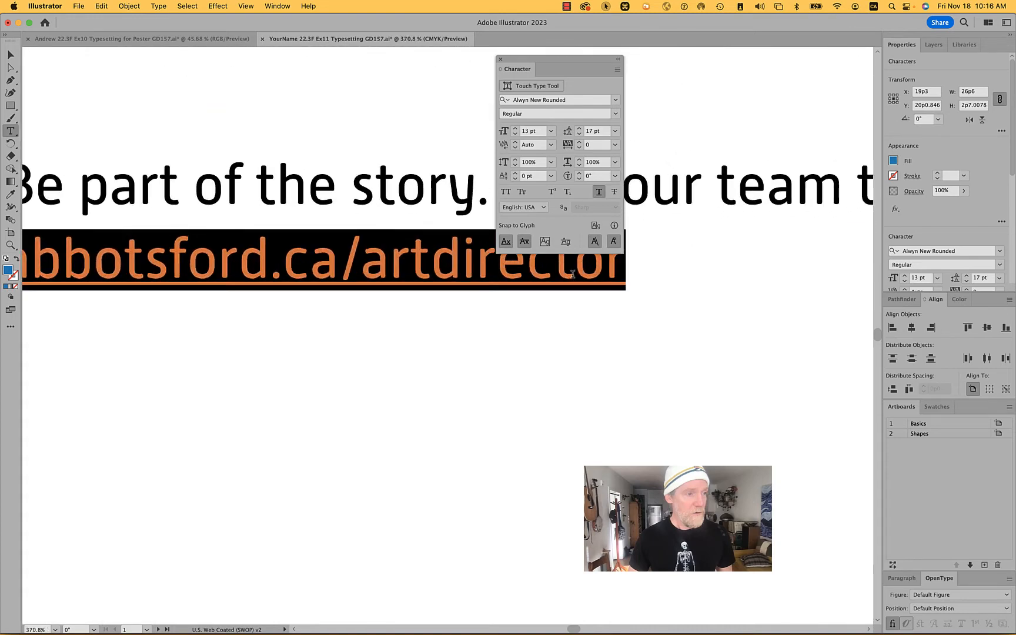
{"action": "scroll", "coordinate": [573, 274], "scroll_direction": "left", "scroll_amount": 3}
{"action": "scroll", "coordinate": [573, 274], "scroll_direction": "up", "scroll_amount": 2}
{"action": "scroll", "coordinate": [573, 274], "scroll_direction": "up", "scroll_amount": 1}
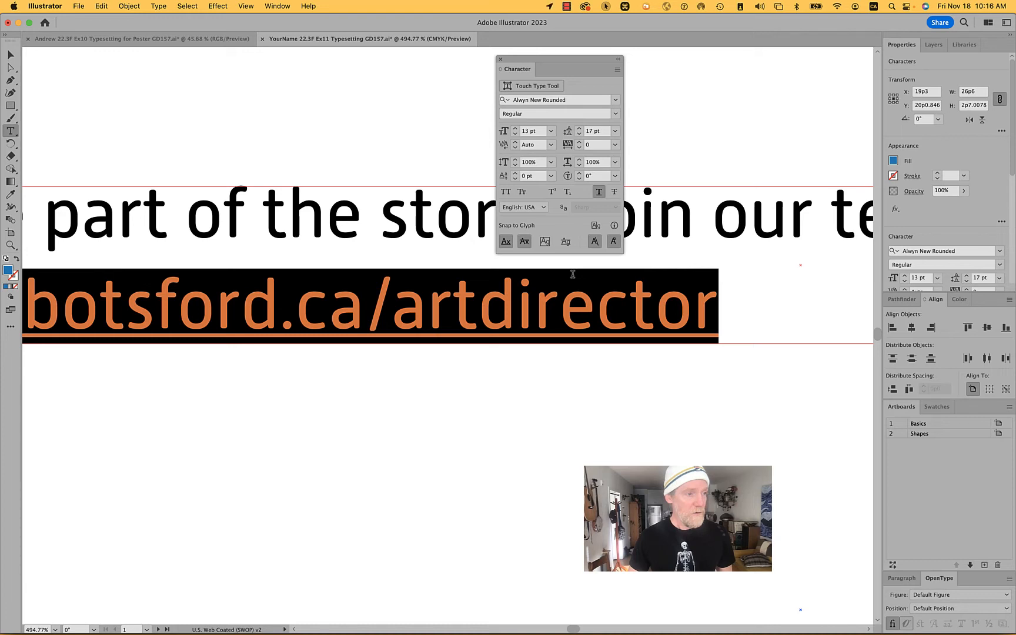
{"action": "scroll", "coordinate": [567, 392], "scroll_direction": "down", "scroll_amount": 4}
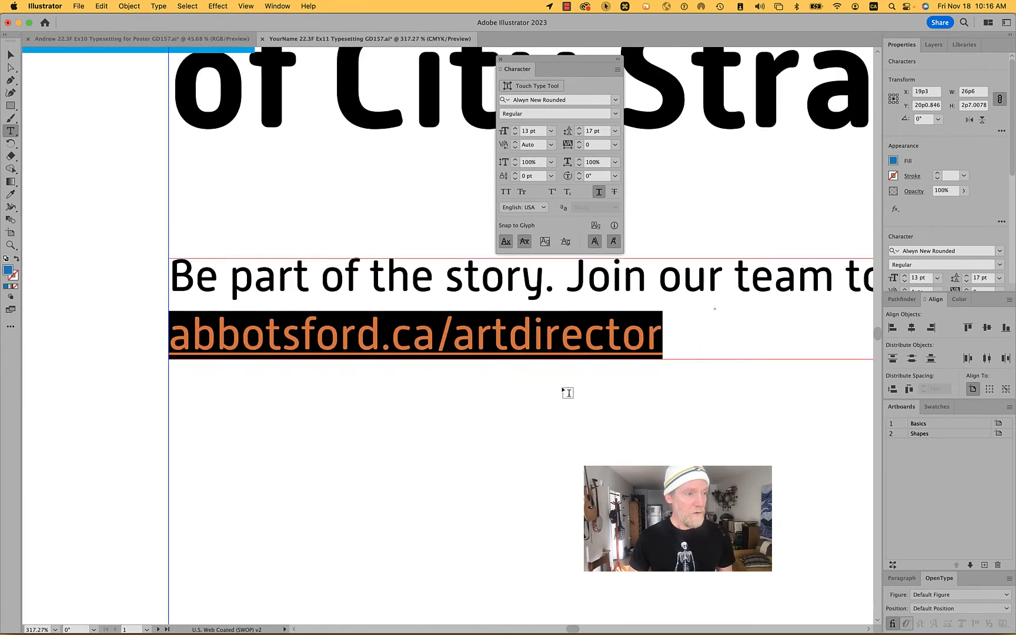
{"action": "scroll", "coordinate": [567, 391], "scroll_direction": "down", "scroll_amount": 3}
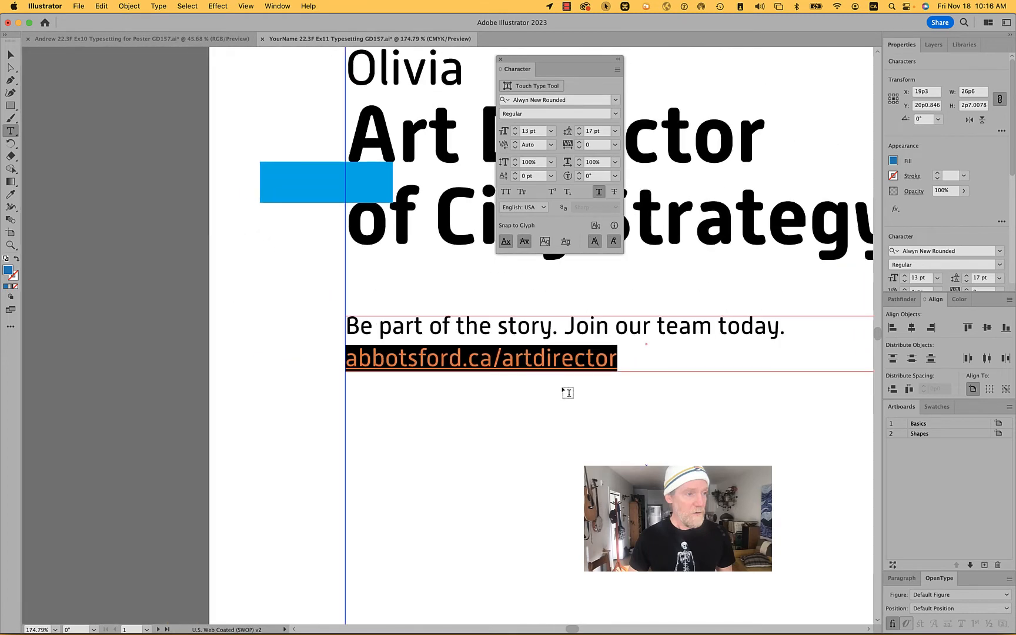
{"action": "left_click", "coordinate": [328, 381], "text": "super"}
- Duplicate the call-to-action text block directly beneath the heading and replace the copy's wording with "Posting number"
{"action": "scroll", "coordinate": [329, 382], "scroll_direction": "down", "scroll_amount": 4}
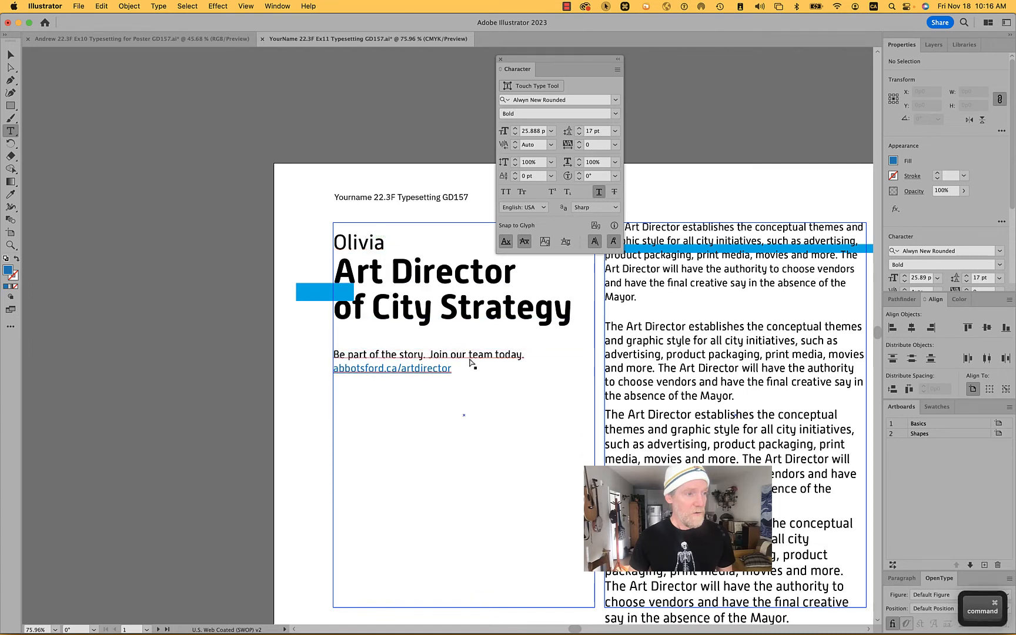
{"action": "left_click_drag", "start_coordinate": [468, 359], "coordinate": [469, 331]}
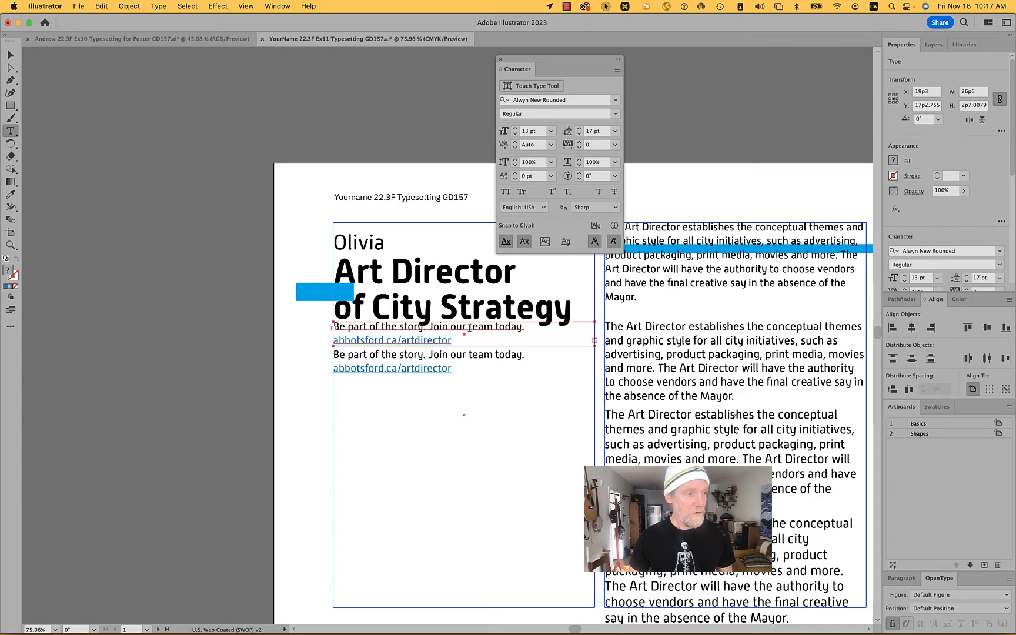
{"action": "triple_click", "coordinate": [369, 325]}
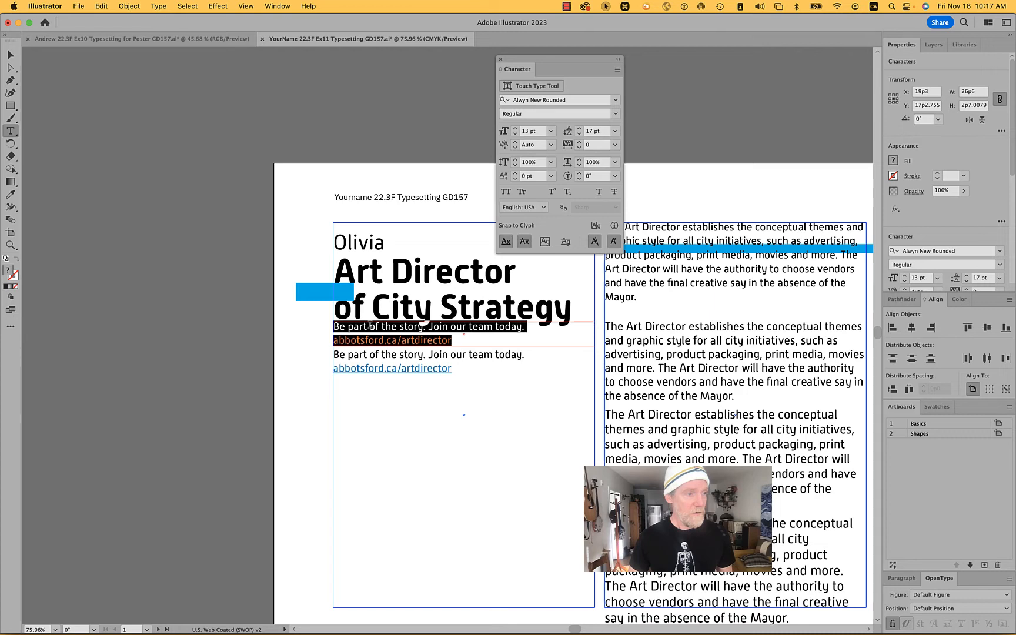
{"action": "type", "text": "Pos"}
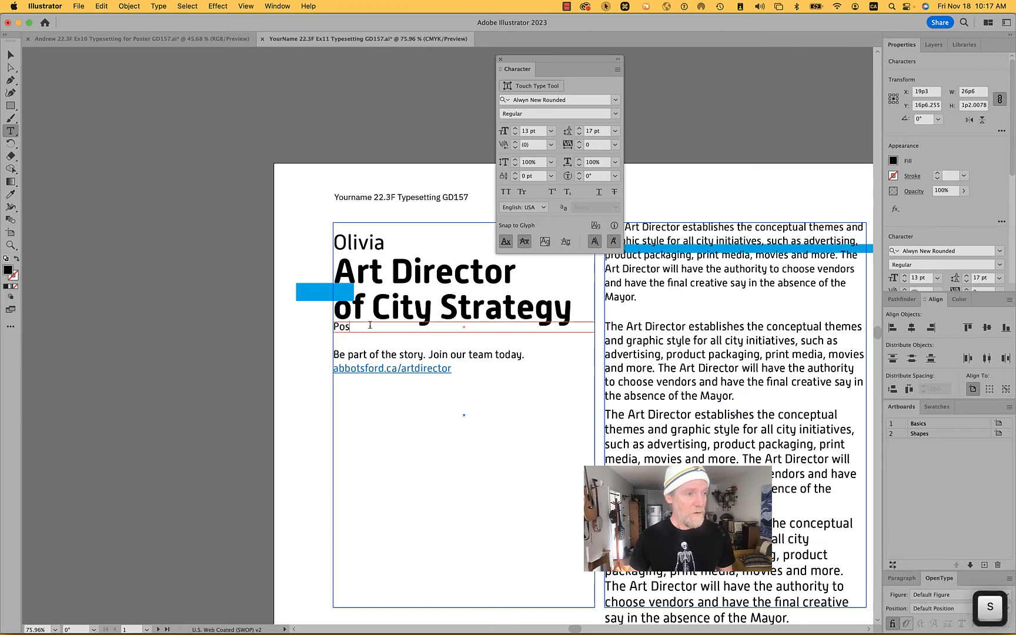
{"action": "type", "text": "ting number"}
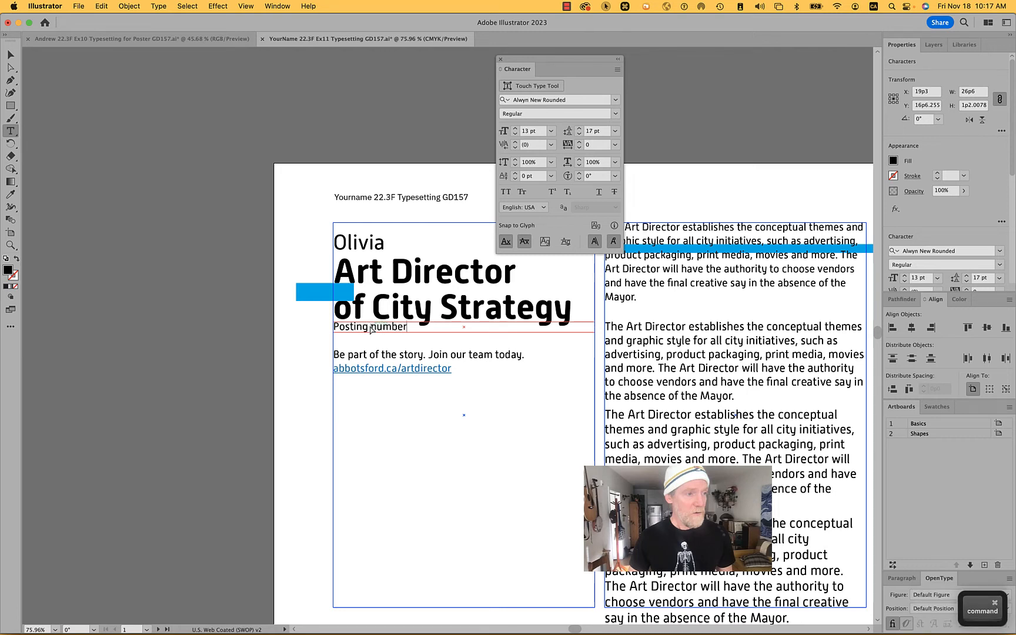
- Add "HR" in front of the posting number line and move it to the end of that line
{"action": "key", "text": "super+Left"}
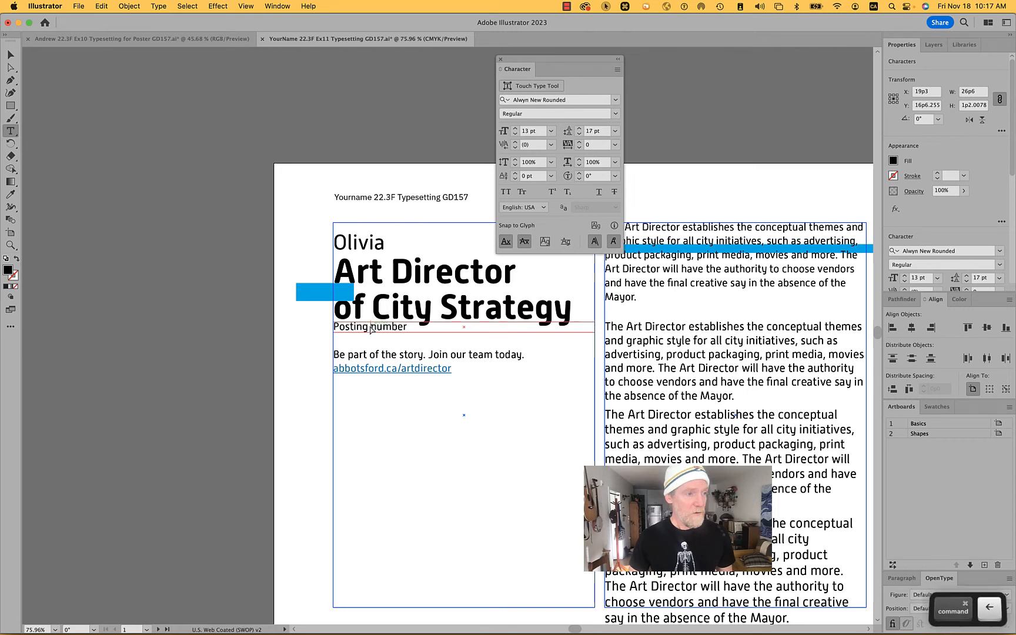
{"action": "type", "text": "HR"}
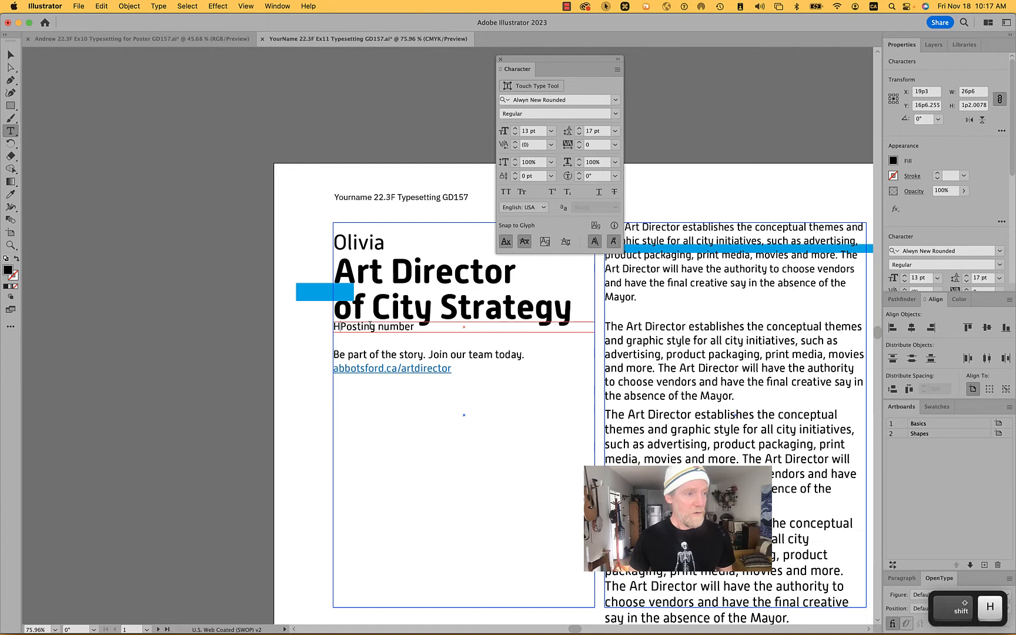
{"action": "key", "text": "shift+Right"}
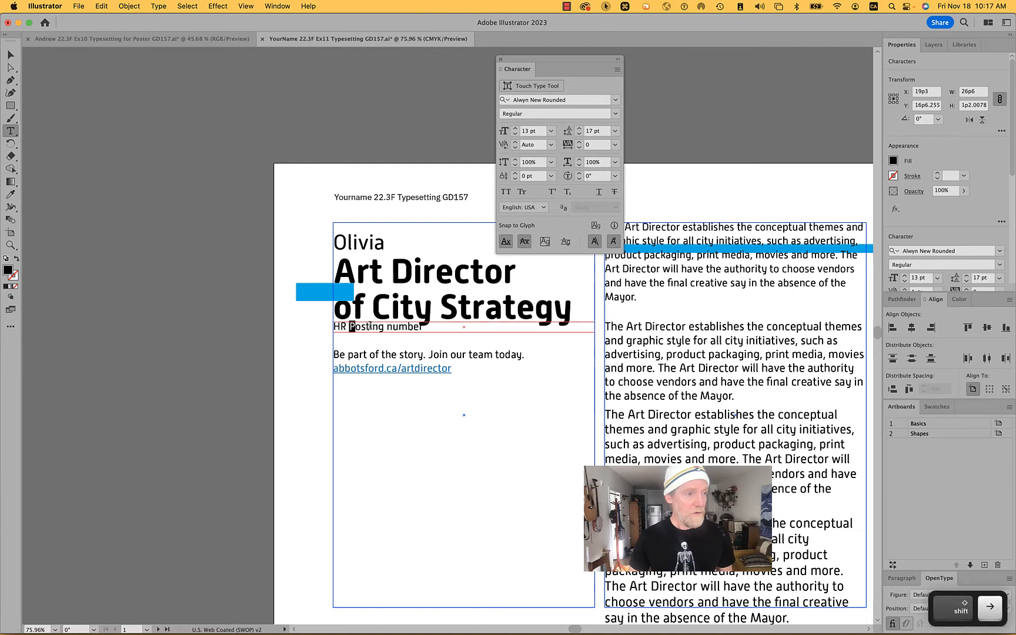
{"action": "key", "text": "shift+super+Left"}
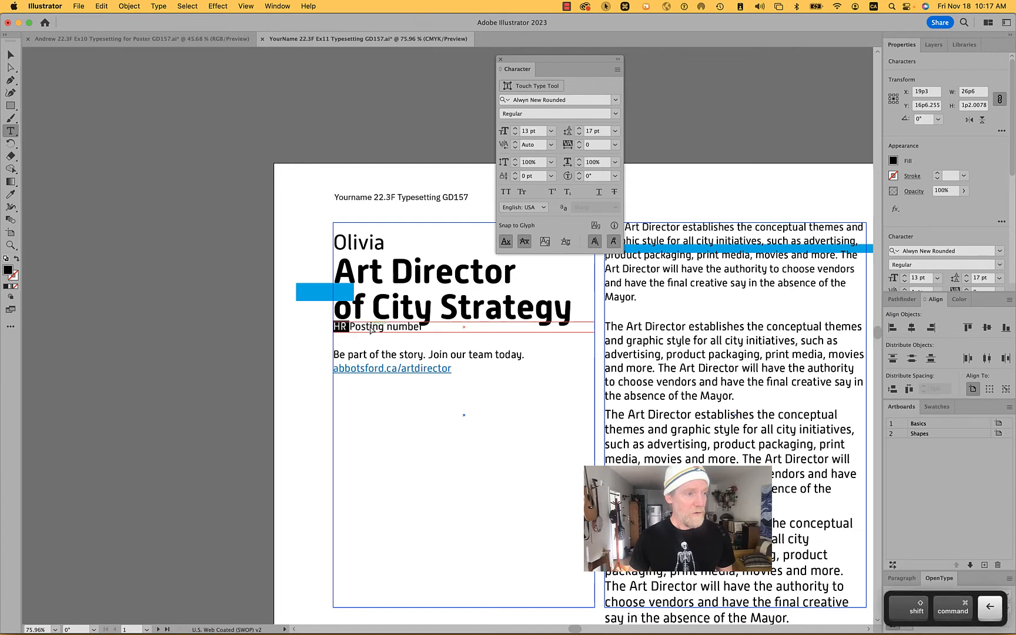
{"action": "key", "text": "super+x"}
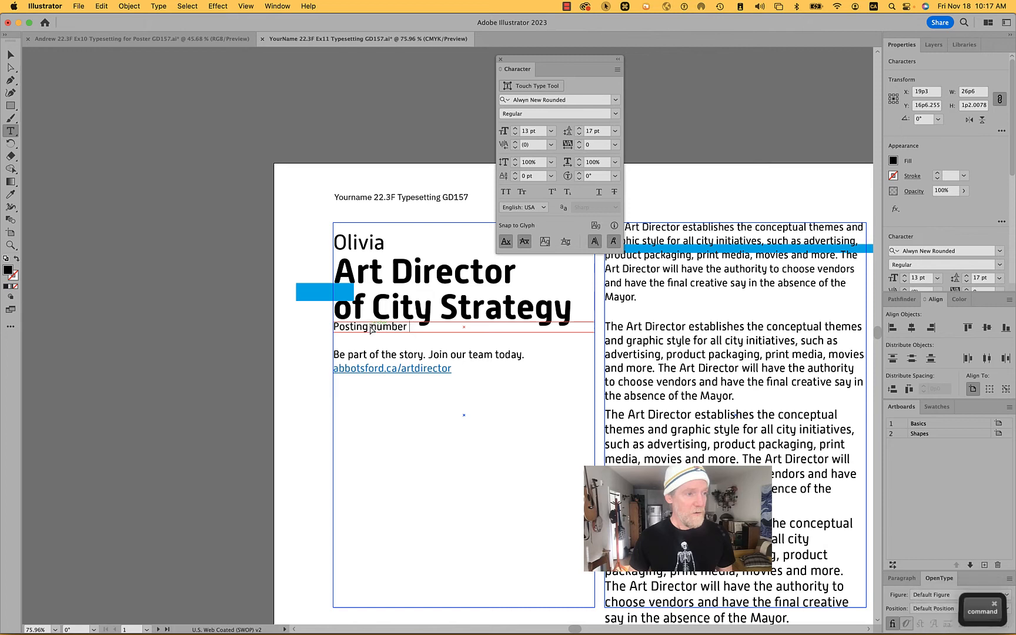
{"action": "key", "text": "super+v"}
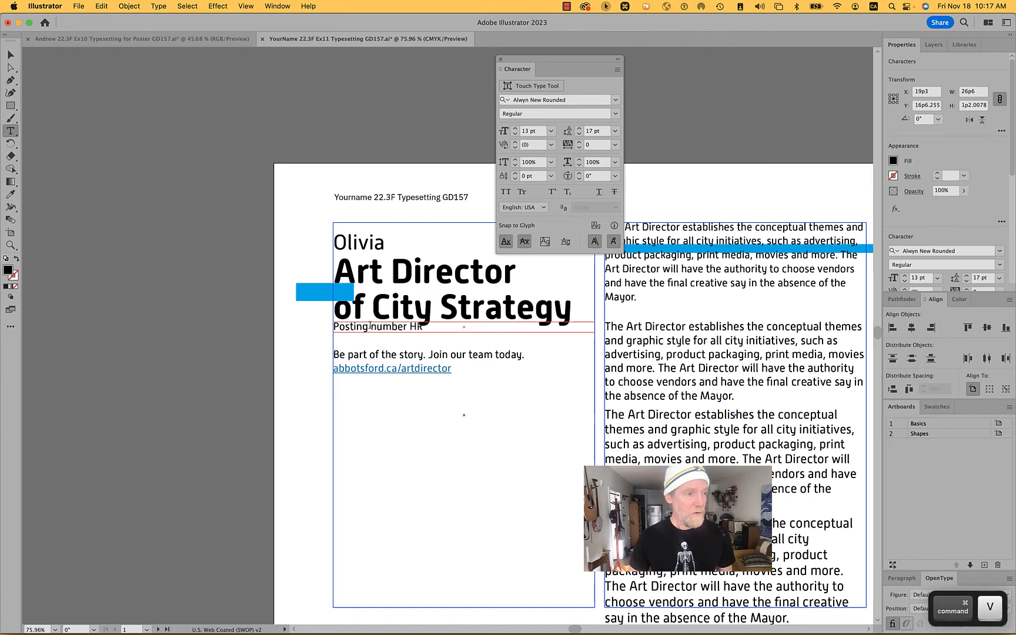
- Enter the posting number 357239250 after "HR"
{"action": "type", "text": "357"}
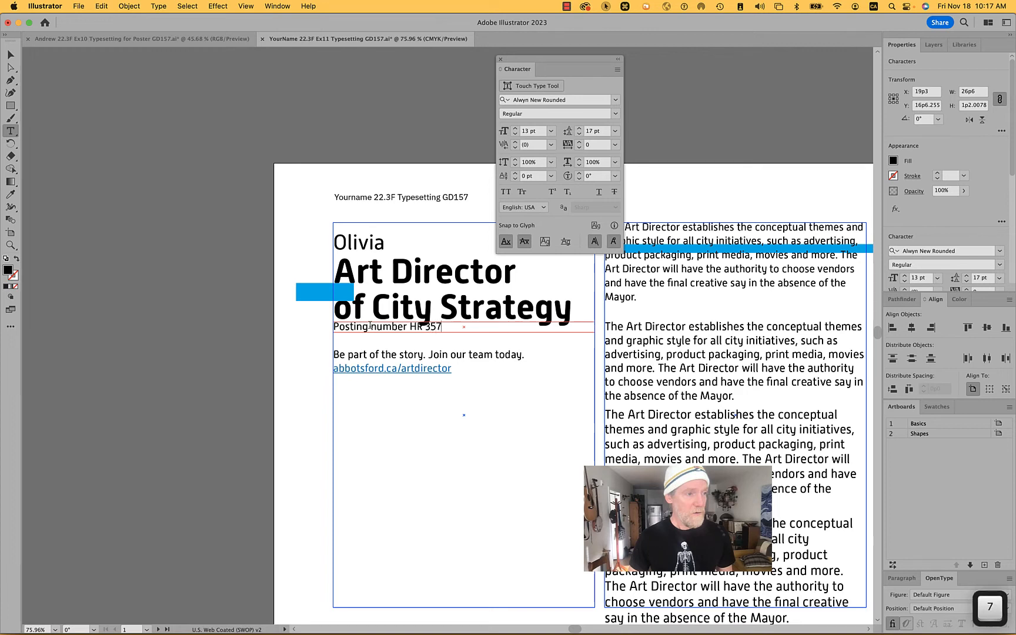
{"action": "type", "text": "23925"}
{"action": "key", "text": "Left"}
{"action": "key", "text": "Left"}
{"action": "key", "text": "Left"}
{"action": "key", "text": "Left"}
{"action": "key", "text": "Left"}
{"action": "key", "text": "Left"}
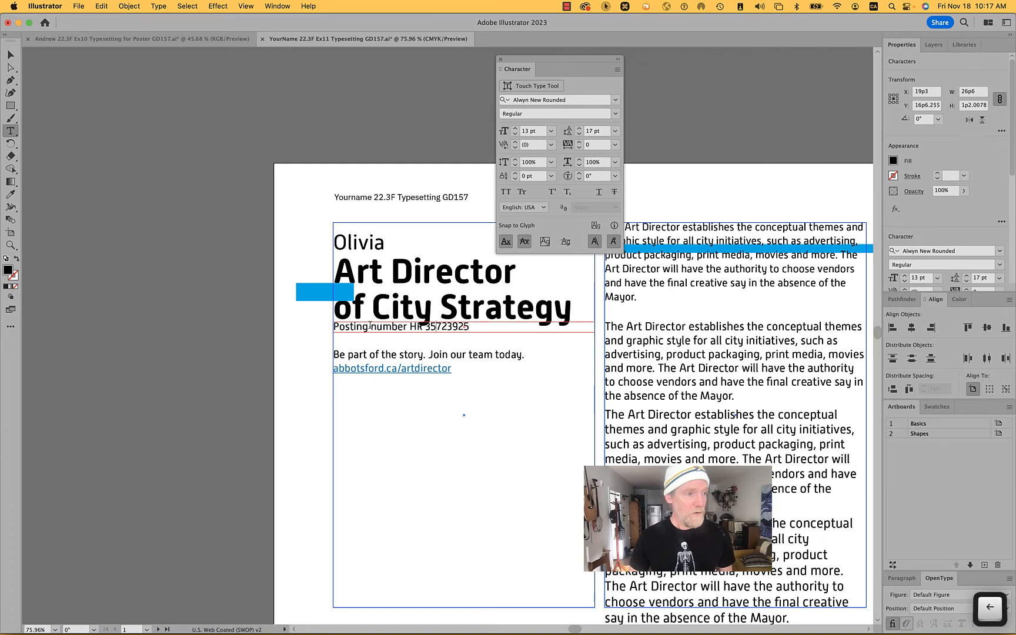
{"action": "key", "text": "Right"}
{"action": "key", "text": "Right"}
{"action": "key", "text": "Right"}
{"action": "key", "text": "Right"}
{"action": "key", "text": "Right"}
{"action": "key", "text": "Right"}
{"action": "type", "text": "0"}
- Move the posting number line slightly down from the heading and multiply its font size by .618, giving 8.034 pt
{"action": "scroll", "coordinate": [433, 329], "scroll_direction": "up", "scroll_amount": 8}
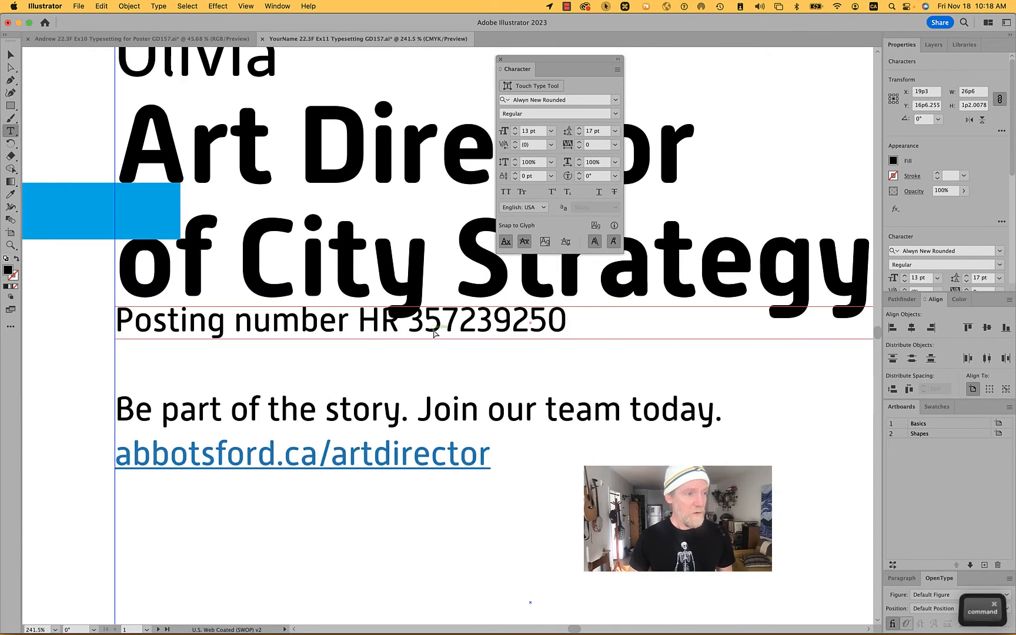
{"action": "left_click_drag", "start_coordinate": [433, 333], "coordinate": [432, 352]}
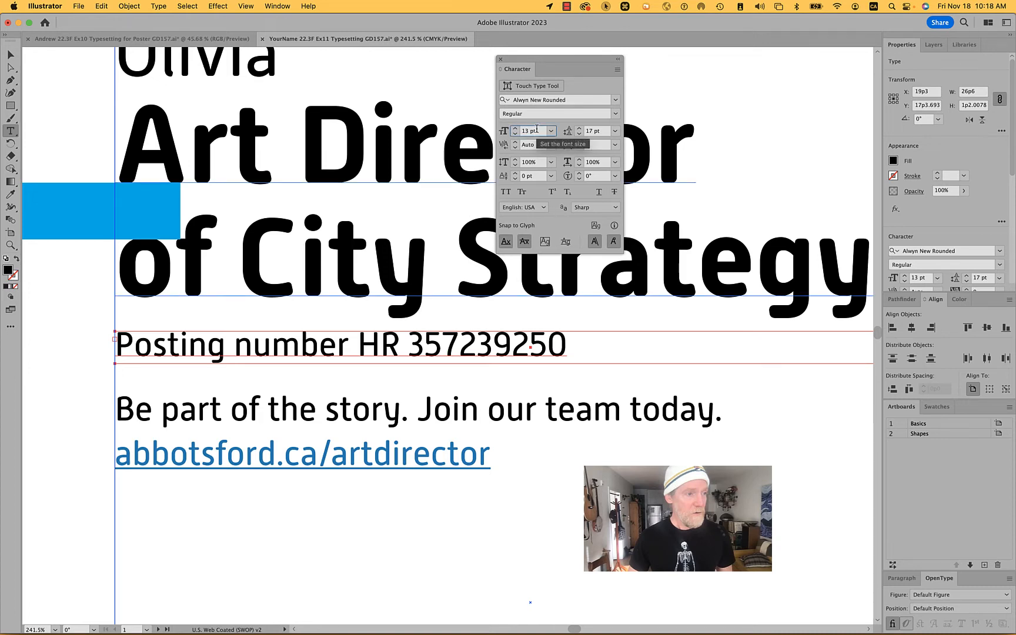
{"action": "type", "text": "*"}
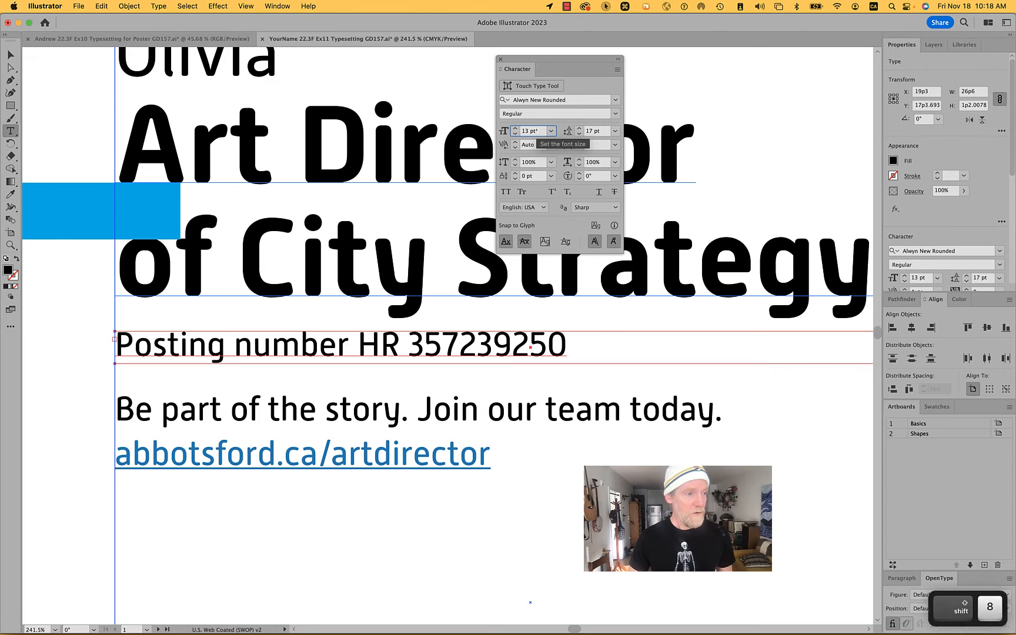
{"action": "type", "text": "."}
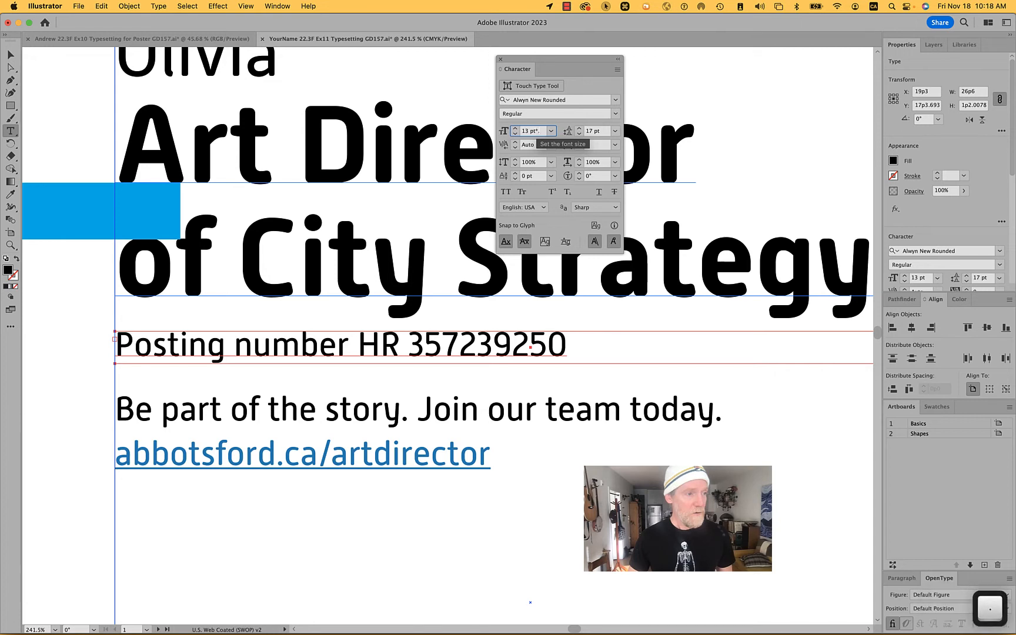
{"action": "type", "text": "618"}
{"action": "key", "text": "Tab"}
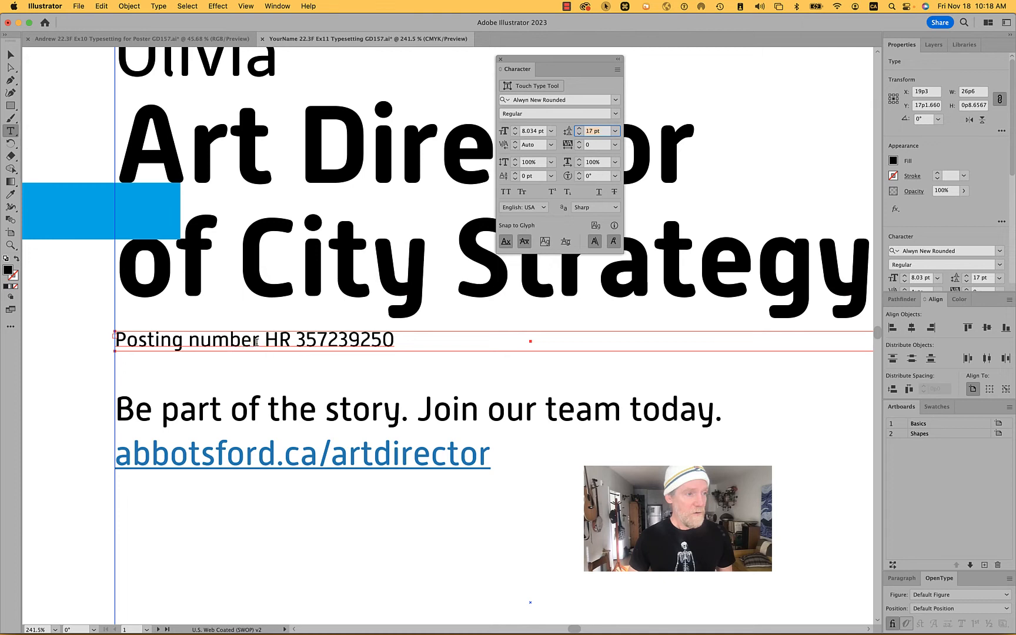
- Insert a colon after "Posting number" and delete the space between "HR" and the number
{"action": "left_click", "coordinate": [260, 342]}
{"action": "type", "text": ":"}
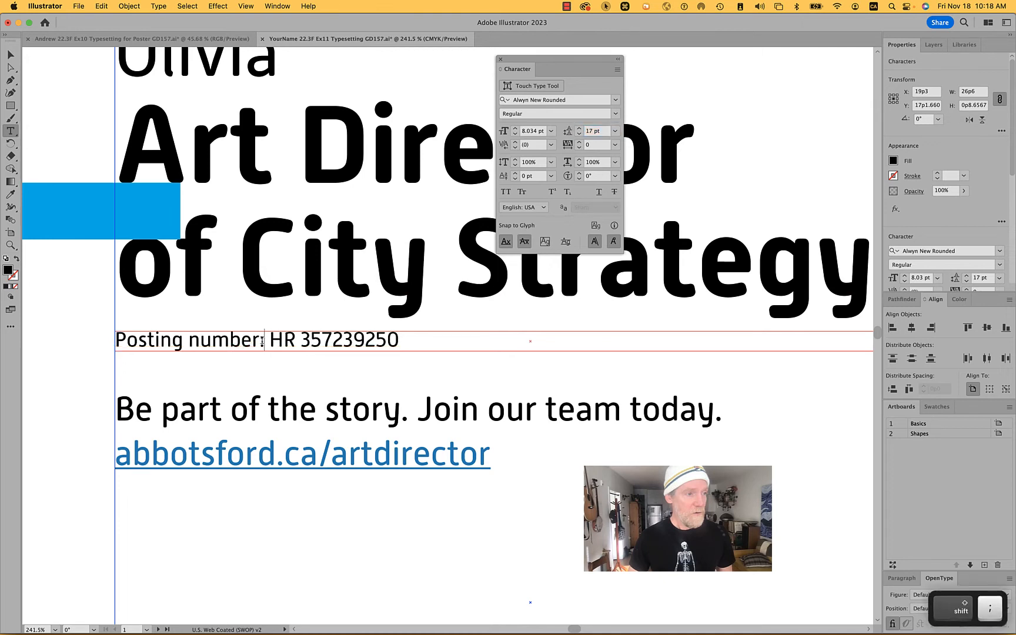
{"action": "left_click", "coordinate": [300, 340]}
{"action": "key", "text": "BackSpace"}
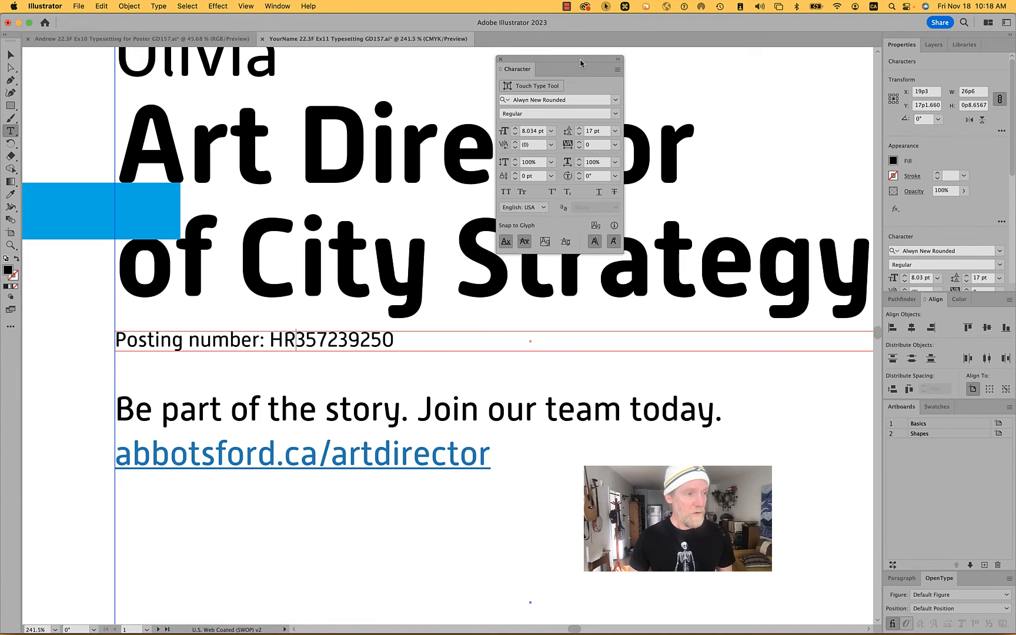
- Dock the floating Character panel beside the Paragraph and OpenType panels
{"action": "left_click_drag", "start_coordinate": [583, 64], "coordinate": [697, 158]}
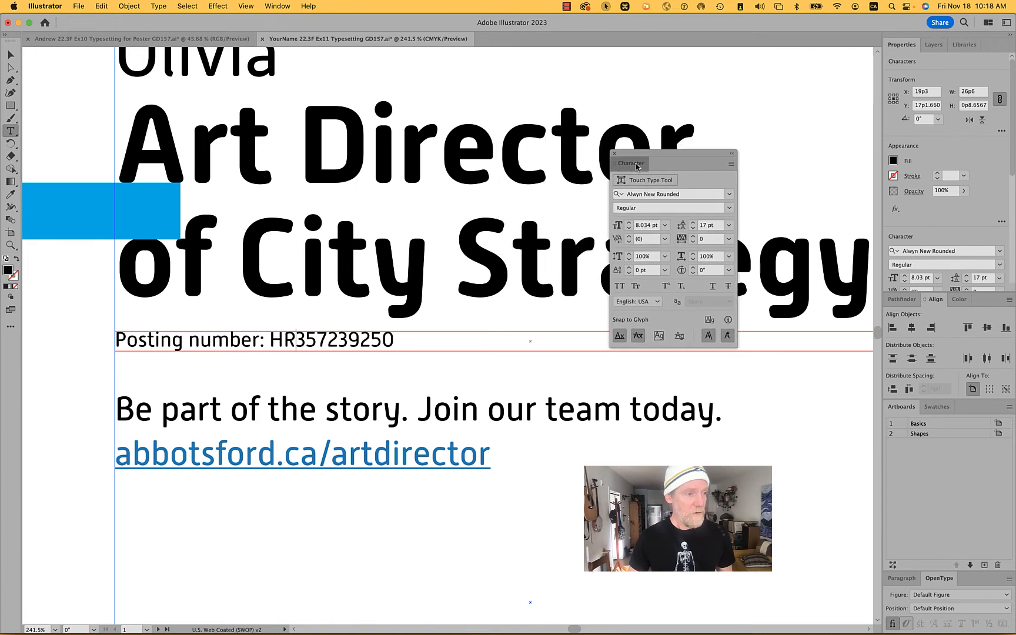
{"action": "left_click_drag", "start_coordinate": [628, 165], "coordinate": [986, 584]}
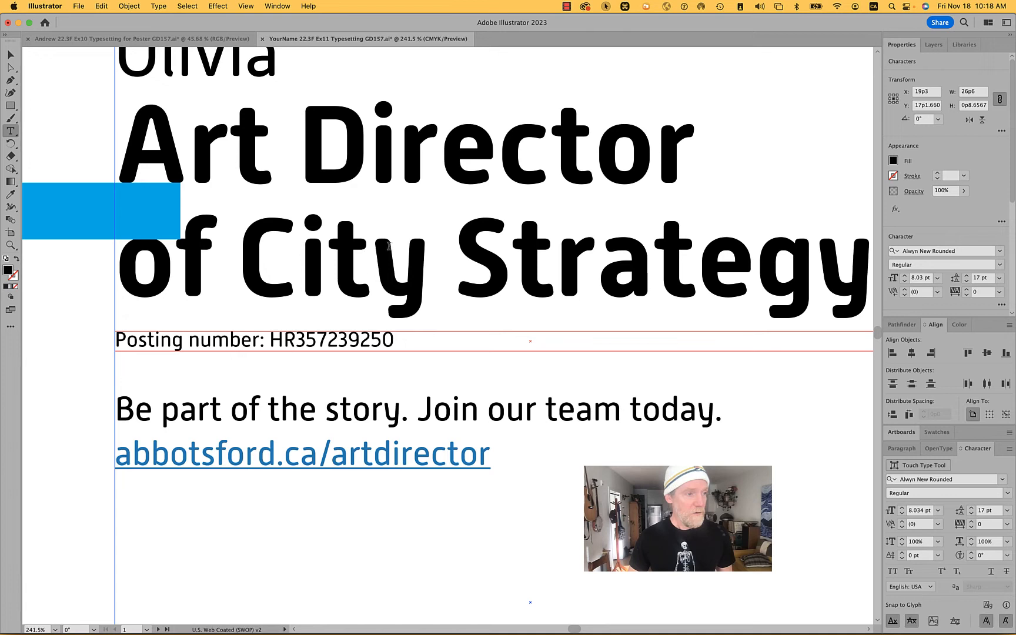
- Check the heading for alternate glyphs on the first "r" in "Director", the first "r" in "Strategy" and the "D" in "Director"
{"action": "left_click_drag", "start_coordinate": [401, 142], "coordinate": [433, 142]}
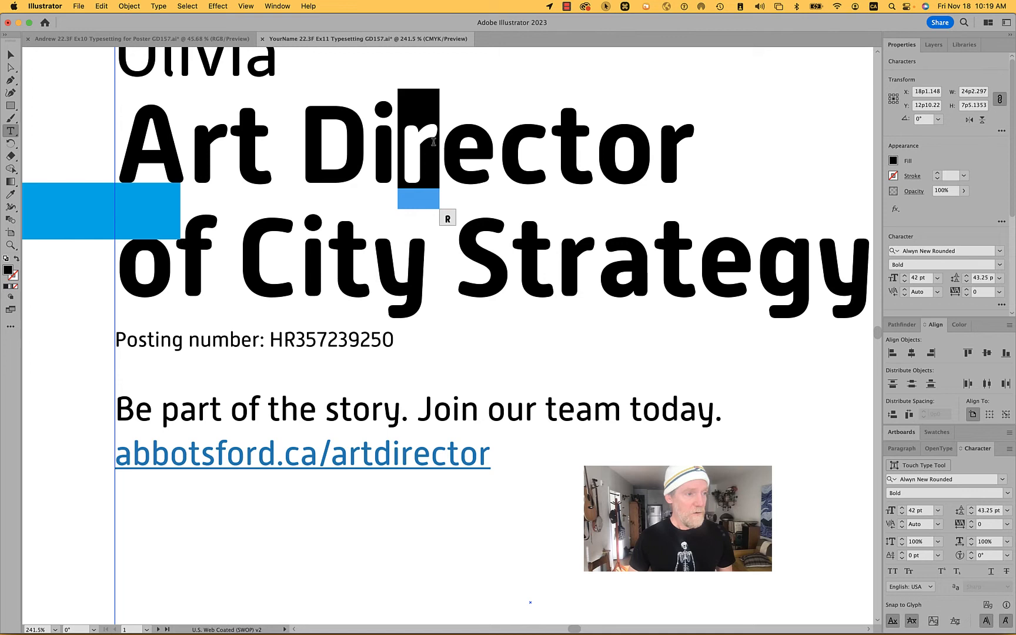
{"action": "left_click_drag", "start_coordinate": [557, 254], "coordinate": [577, 254]}
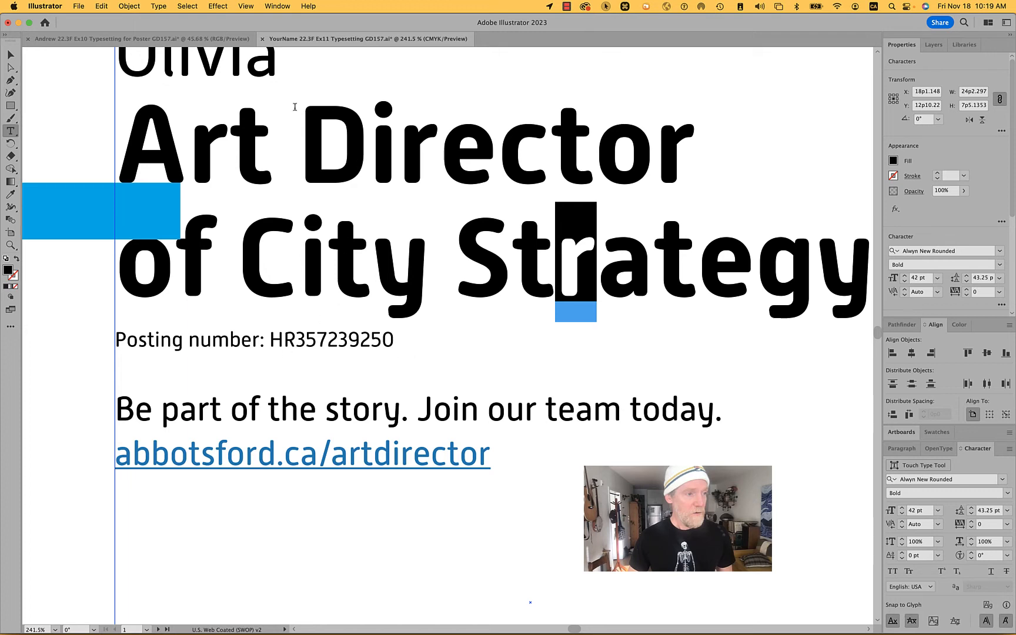
{"action": "scroll", "coordinate": [295, 107], "scroll_direction": "up", "scroll_amount": 2}
{"action": "left_click_drag", "start_coordinate": [312, 168], "coordinate": [353, 168]}
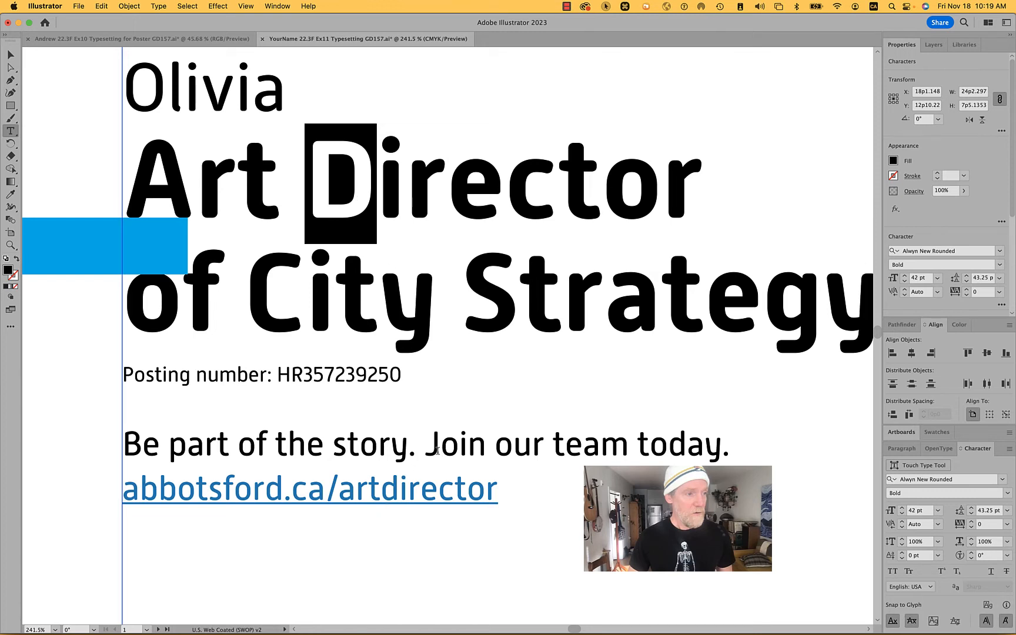
- Open the Glyphs panel for the "D" in "Director" and place it clear of that letter
{"action": "left_click", "coordinate": [310, 175]}
{"action": "left_click_drag", "start_coordinate": [310, 176], "coordinate": [351, 176]}
{"action": "left_click", "coordinate": [278, 7]}
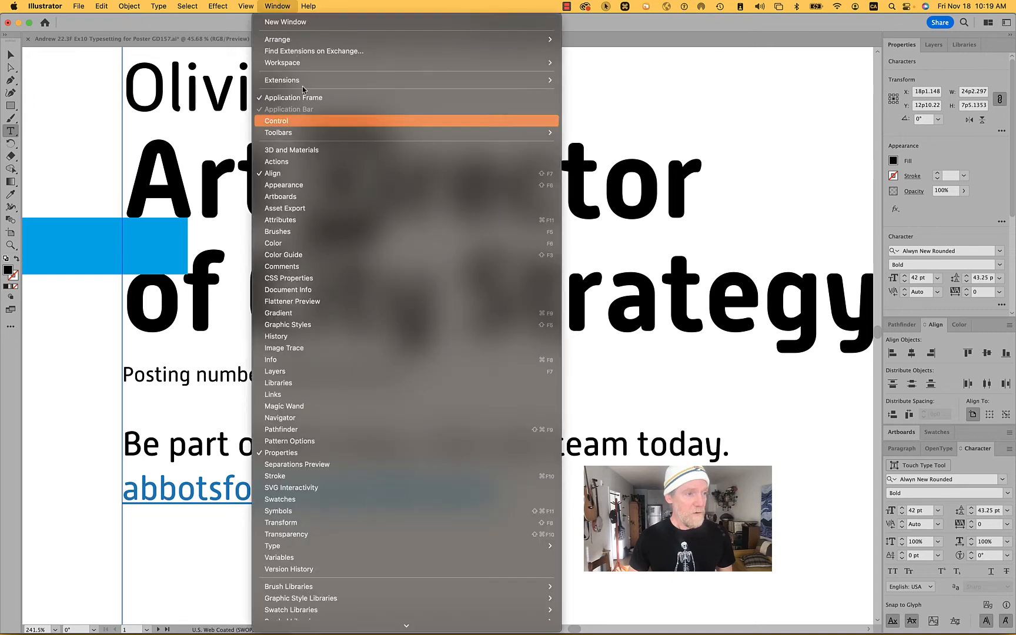
{"action": "mouse_move", "coordinate": [363, 543]}
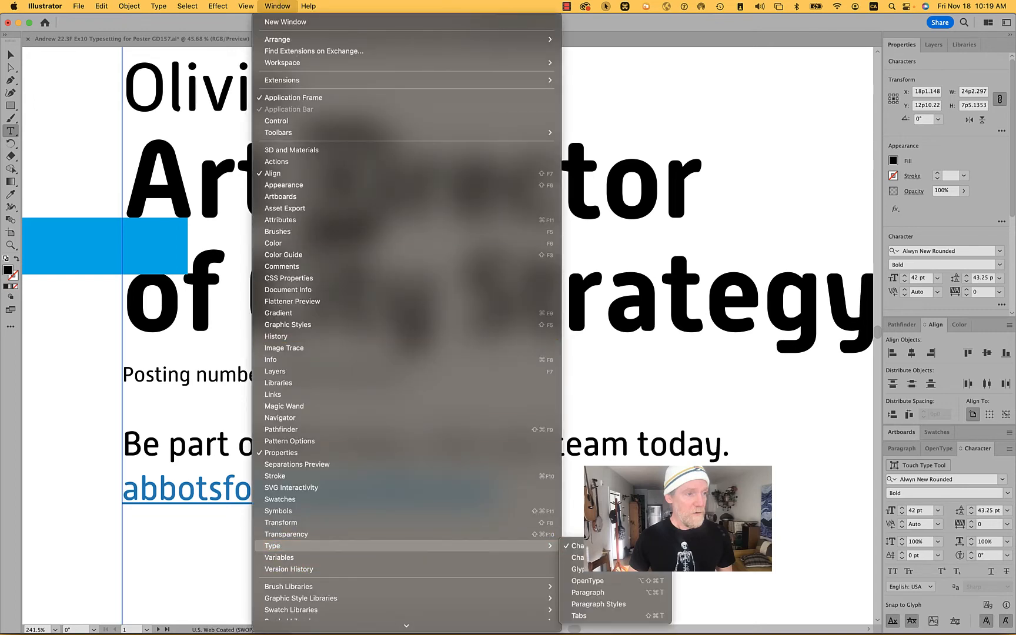
{"action": "left_click", "coordinate": [615, 570]}
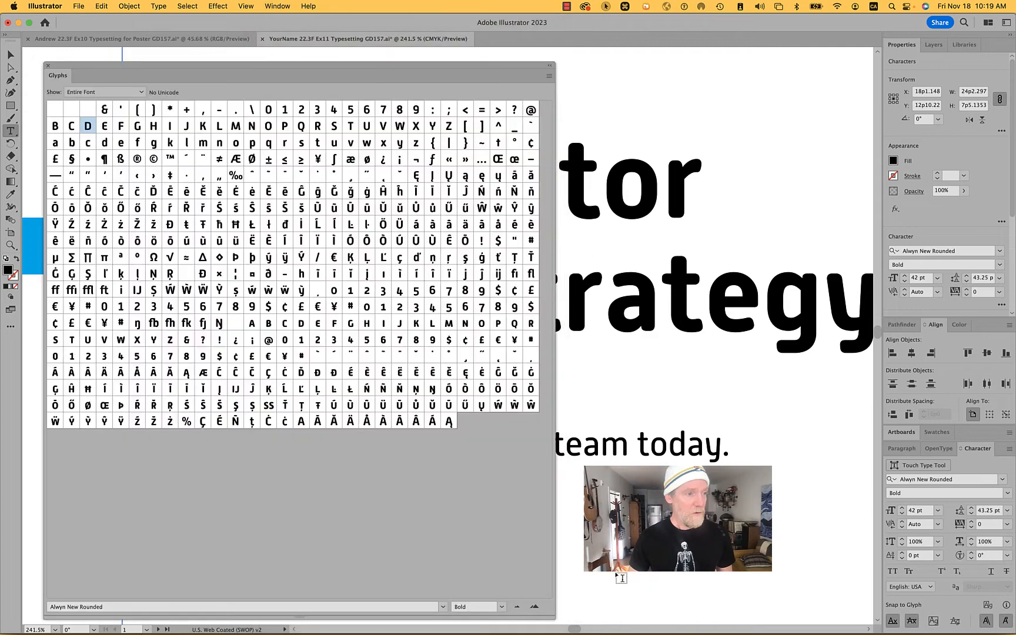
{"action": "left_click_drag", "start_coordinate": [306, 67], "coordinate": [709, 47]}
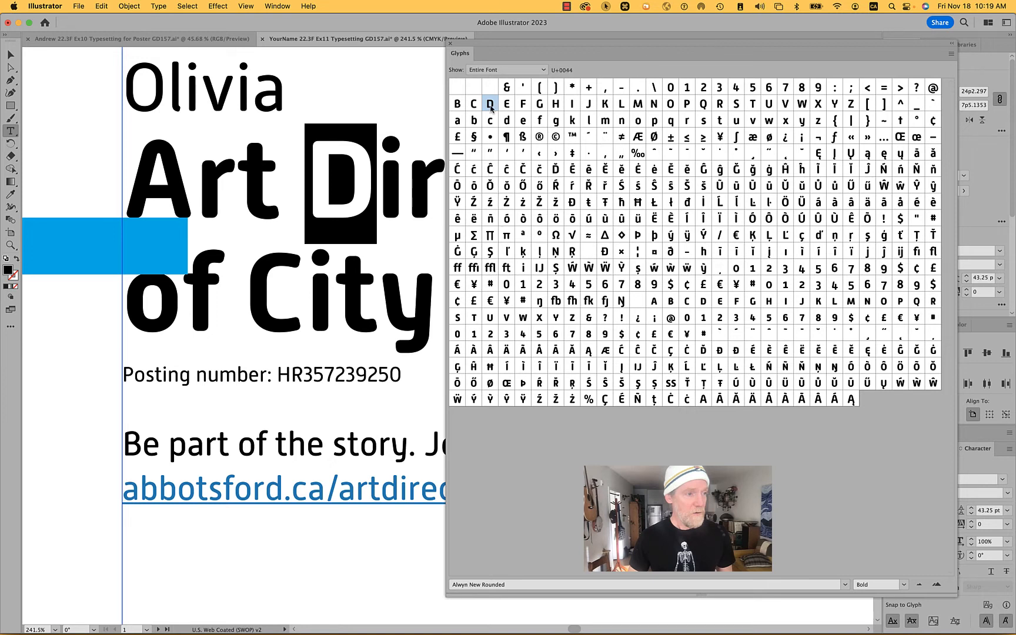
- Select the first "i" in "Director" and examine the Alwyn New Rounded Bold glyph set and that letter magnified
{"action": "left_click", "coordinate": [386, 185]}
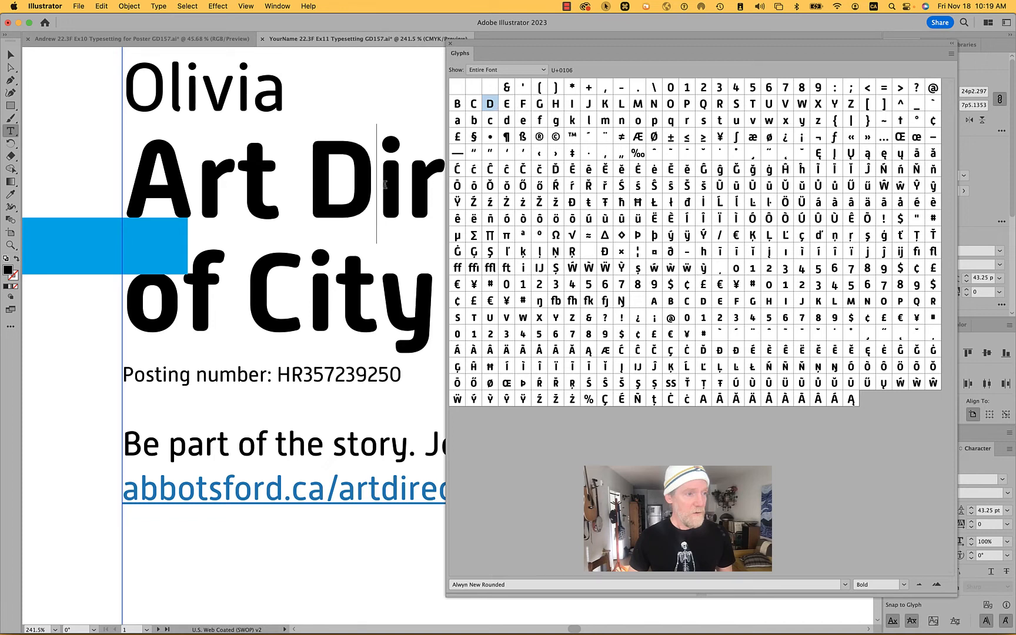
{"action": "left_click_drag", "start_coordinate": [386, 186], "coordinate": [400, 184]}
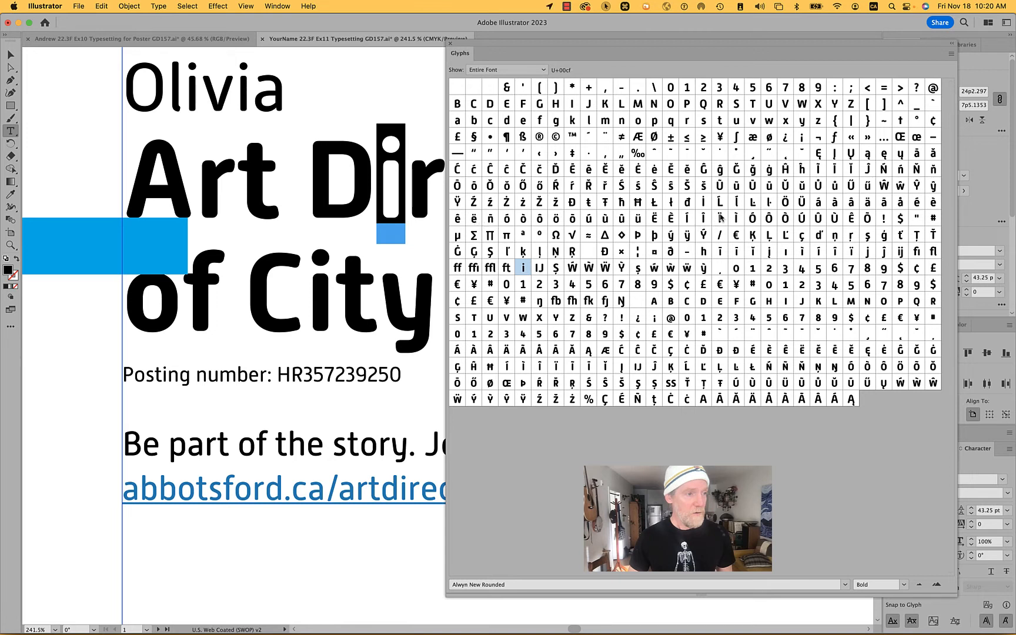
{"action": "key", "text": "alt+super+8"}
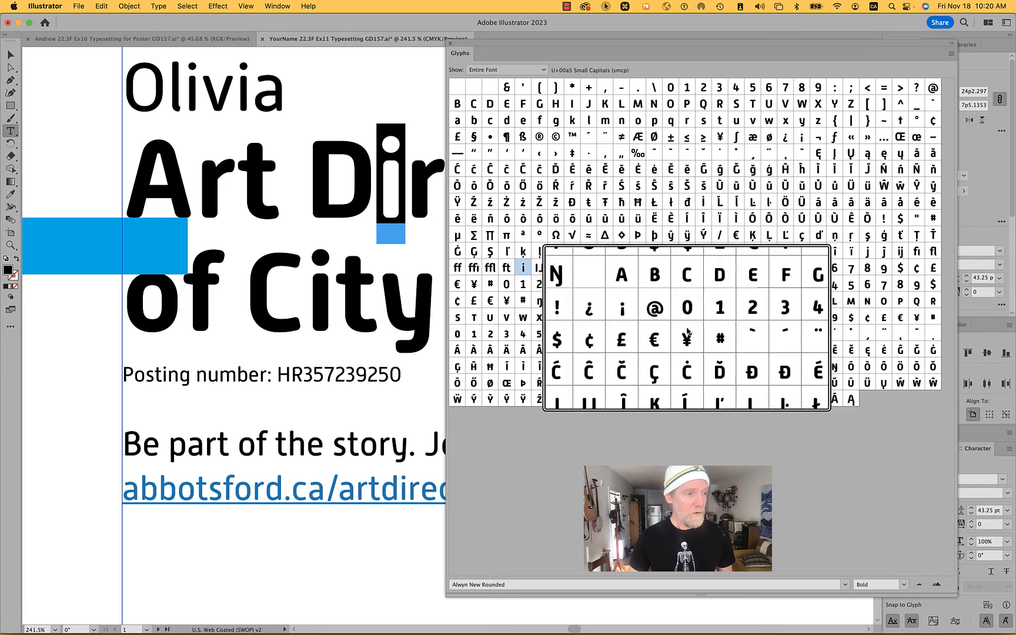
{"action": "key", "text": "alt+super"}
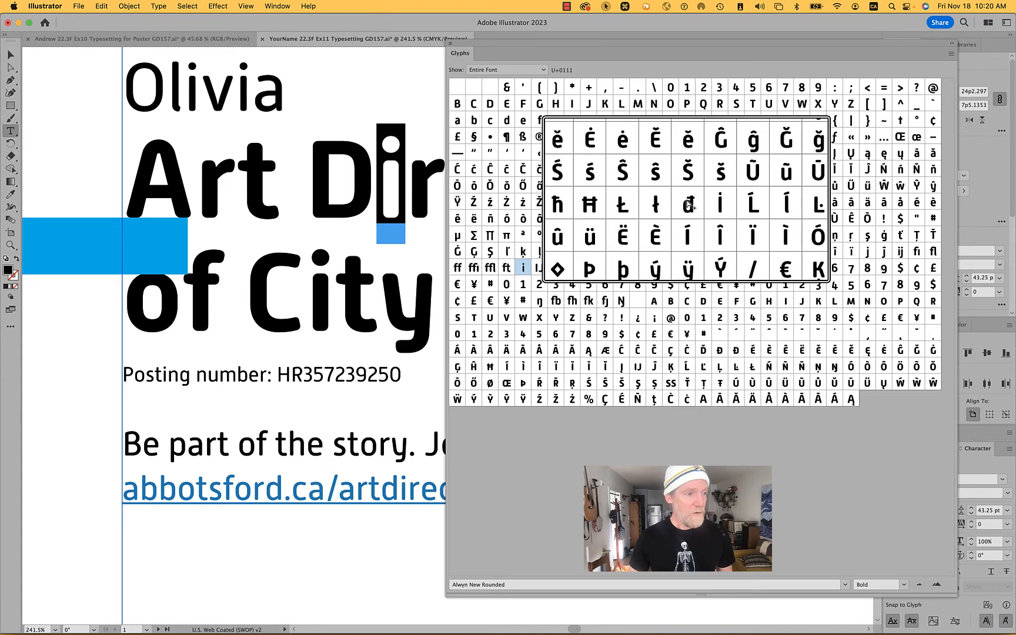
{"action": "key", "text": "super"}
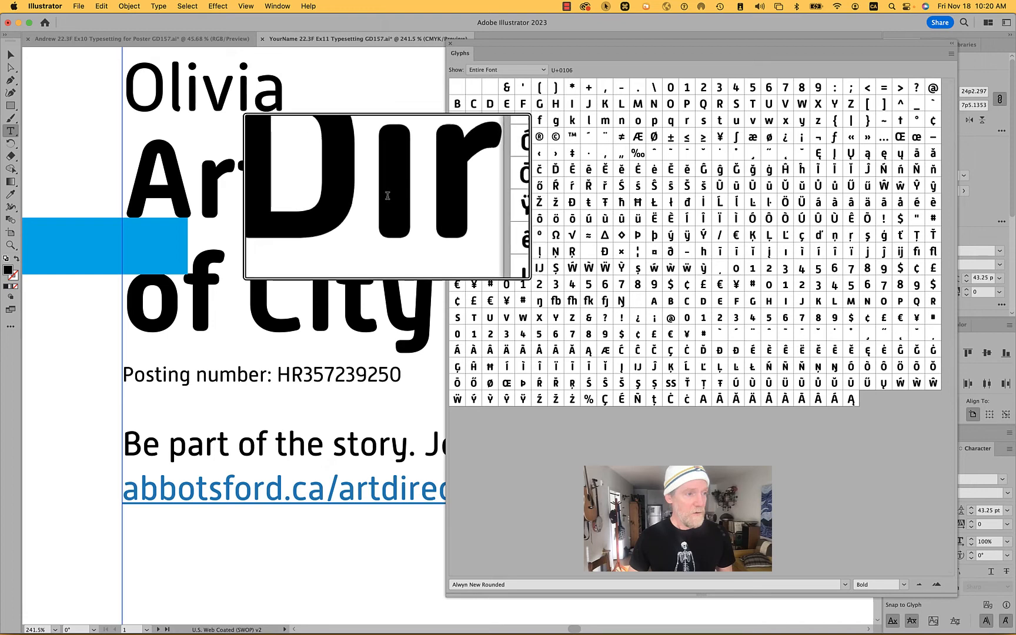
- Close the Glyphs panel and insert "fi" as a separate word before "Strategy" in the heading
{"action": "scroll", "coordinate": [395, 190], "scroll_direction": "down", "scroll_amount": 5}
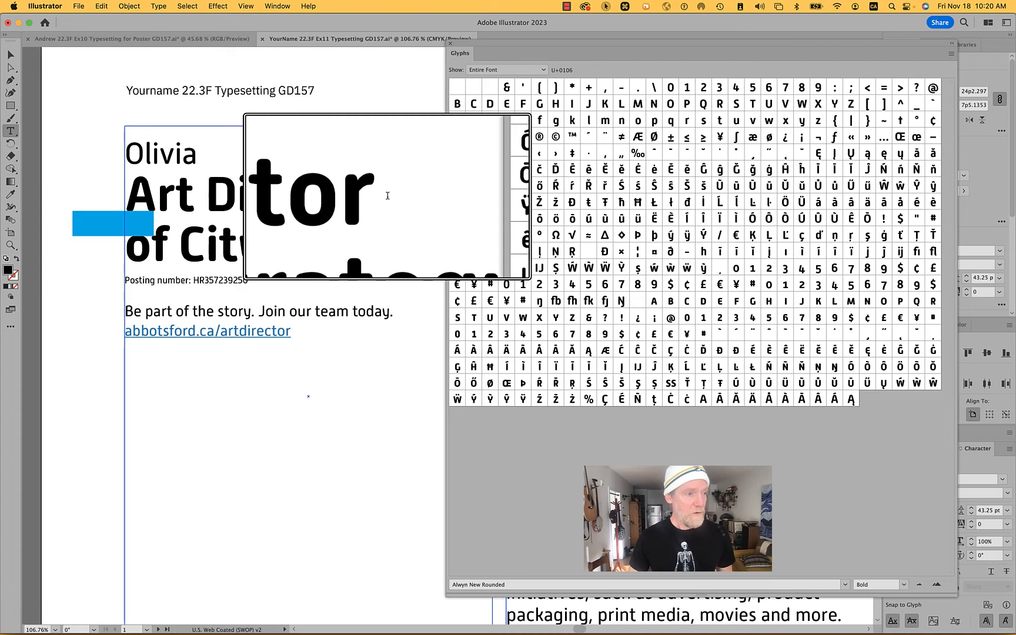
{"action": "scroll", "coordinate": [385, 200], "scroll_direction": "down", "scroll_amount": 2}
{"action": "left_click", "coordinate": [452, 83]}
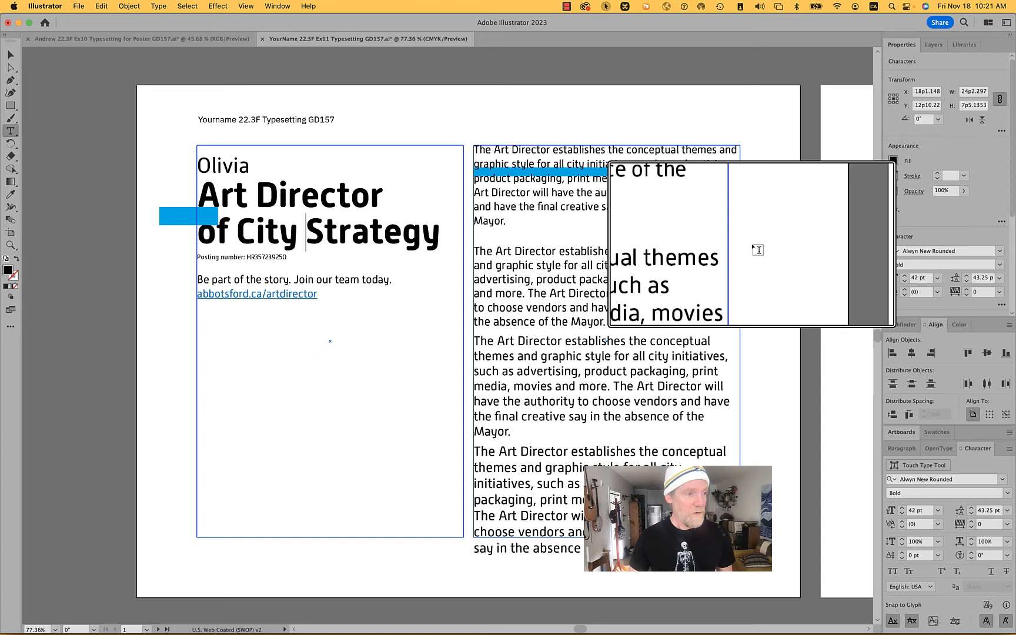
{"action": "type", "text": "fi"}
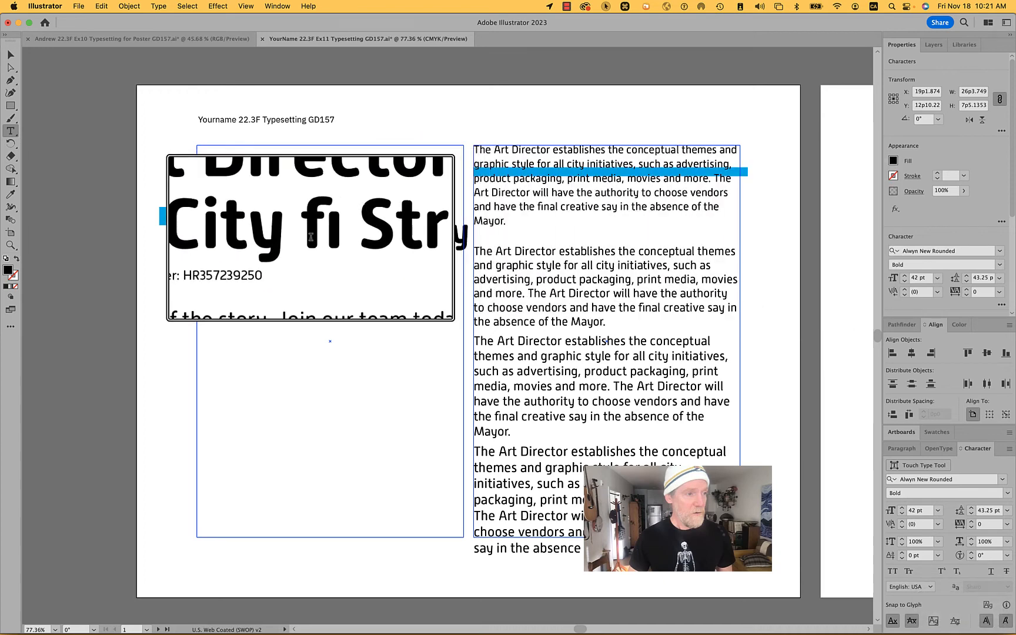
- Select the "fi" in the heading and turn on its standard ligatures
{"action": "scroll", "coordinate": [311, 235], "scroll_direction": "up", "scroll_amount": 5}
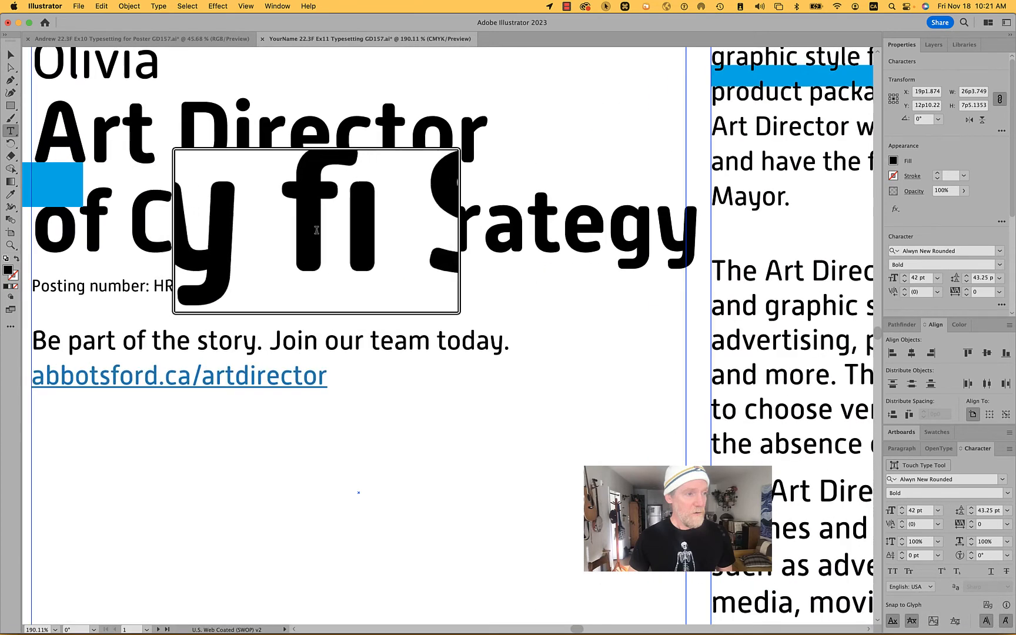
{"action": "double_click", "coordinate": [330, 229]}
{"action": "left_click", "coordinate": [330, 230]}
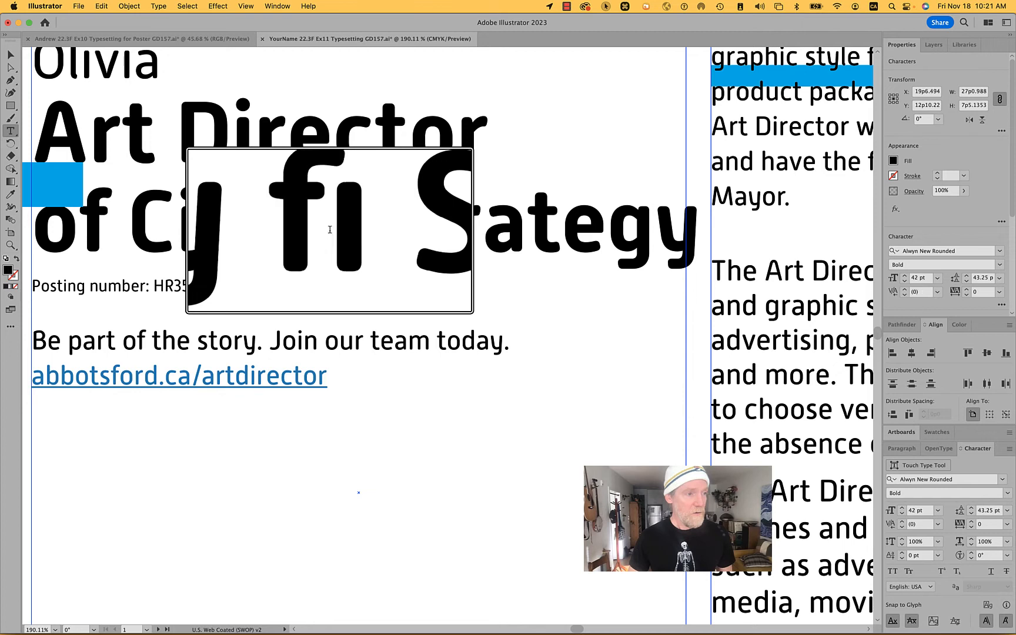
{"action": "key", "text": "shift+Left"}
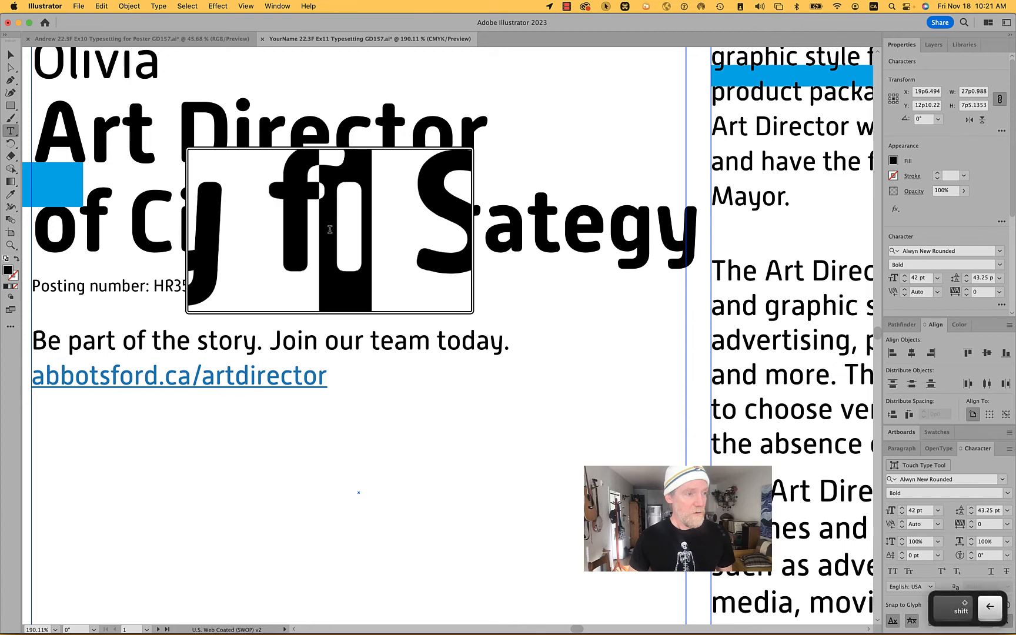
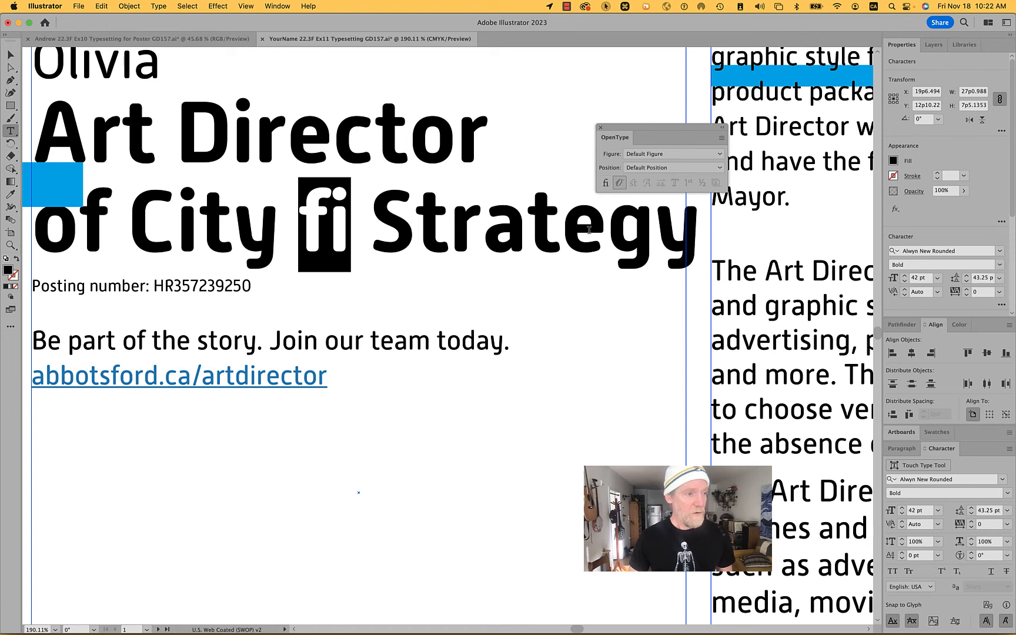
{"action": "left_click", "coordinate": [605, 183]}
- Set the digits after "HR" in the posting number line to the Proportional Oldstyle figure style
{"action": "triple_click", "coordinate": [196, 286]}
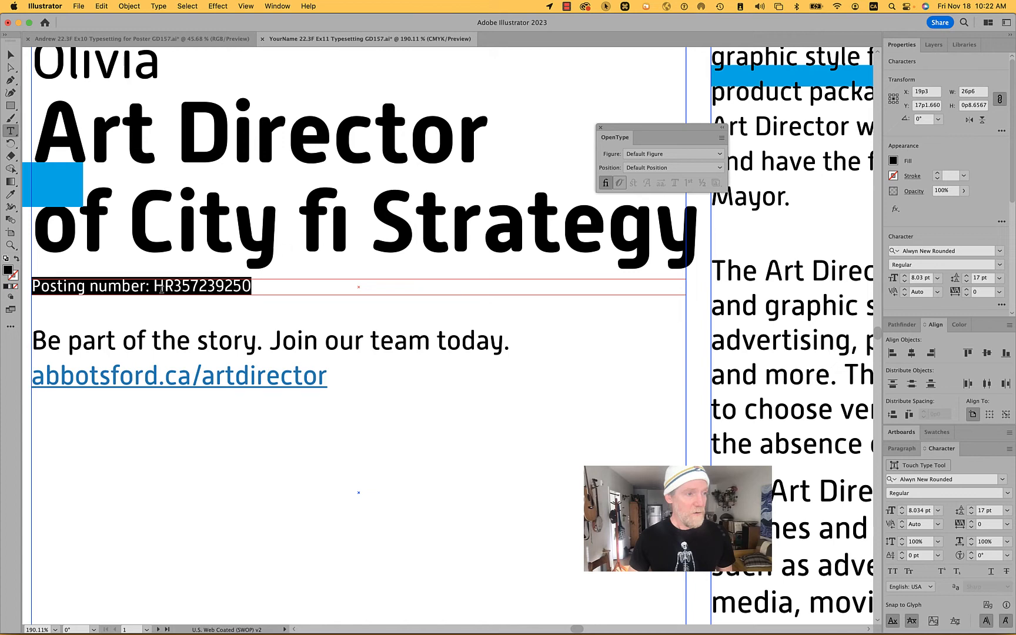
{"action": "left_click", "coordinate": [196, 286]}
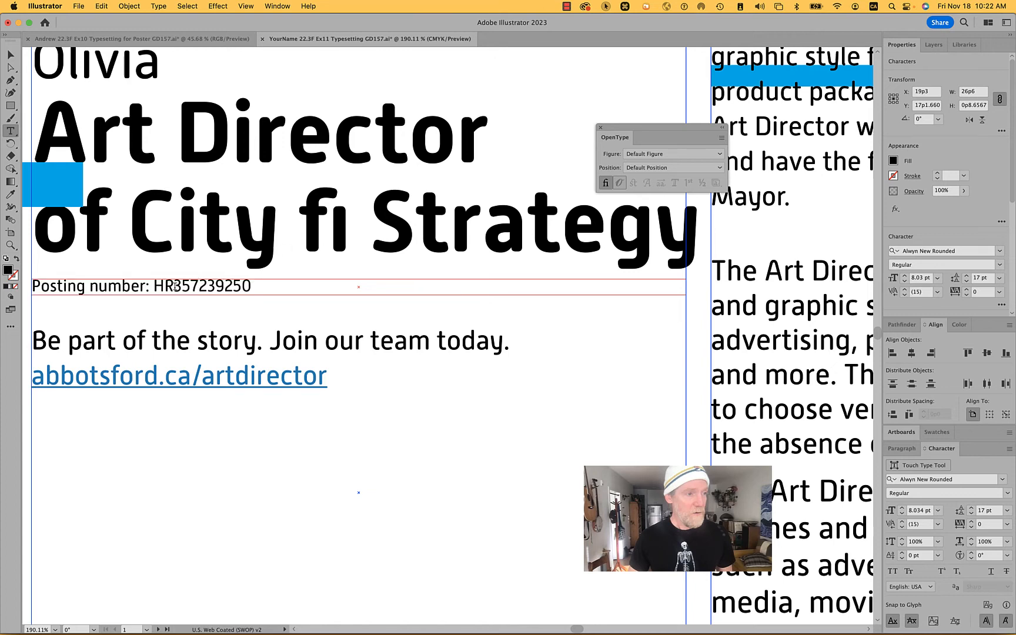
{"action": "left_click_drag", "start_coordinate": [174, 286], "coordinate": [255, 286]}
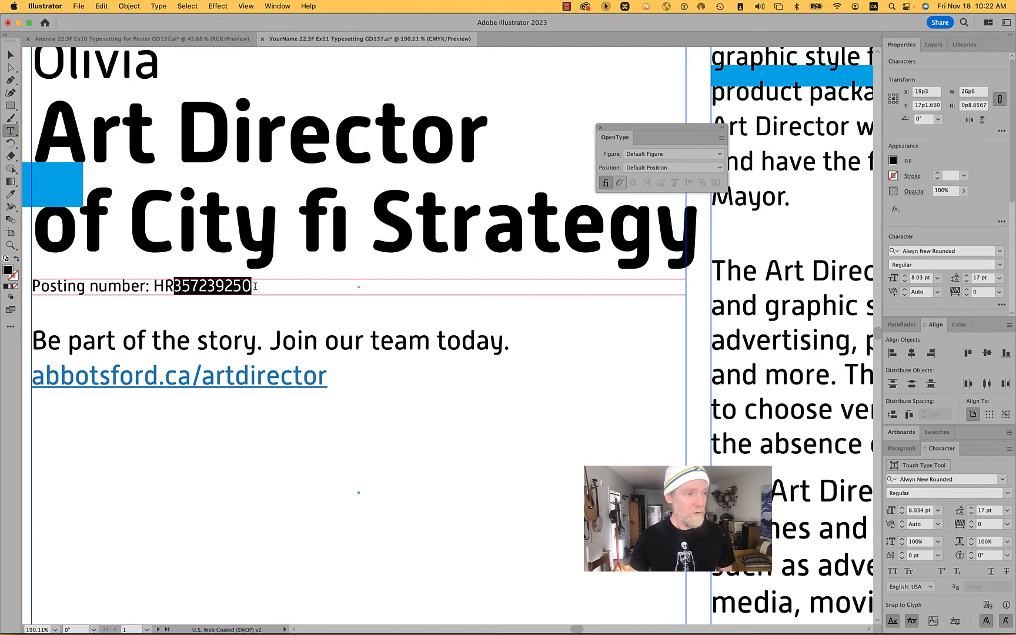
{"action": "scroll", "coordinate": [222, 288], "scroll_direction": "up", "scroll_amount": 5}
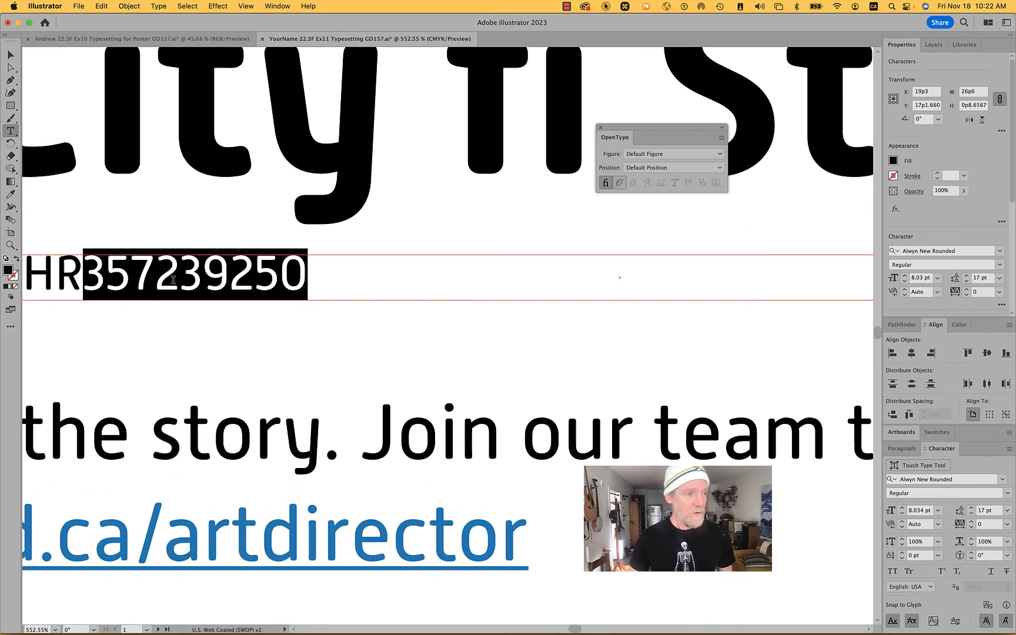
{"action": "left_click", "coordinate": [645, 154]}
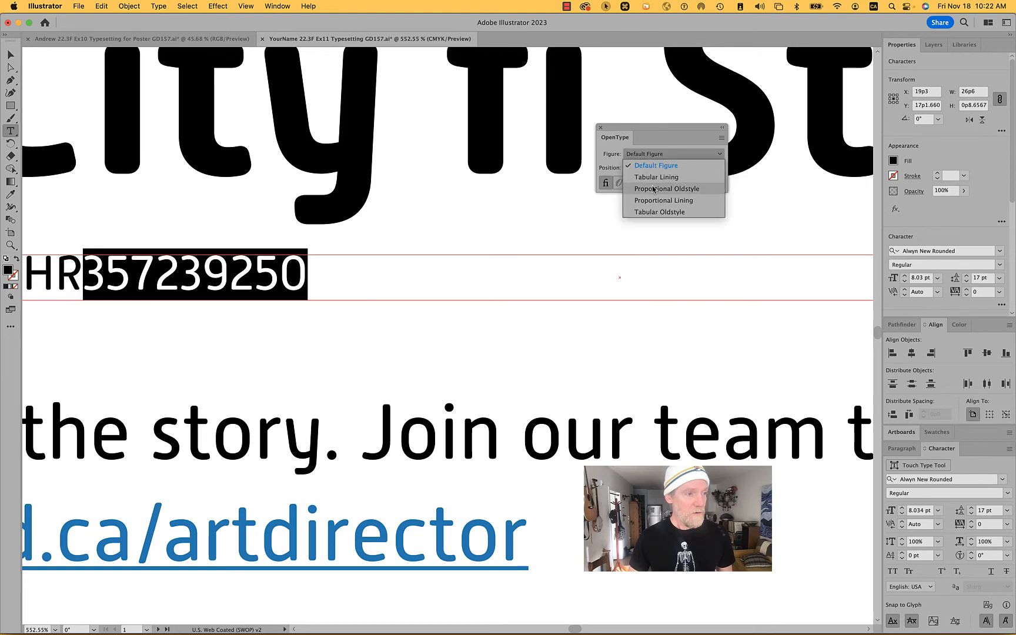
{"action": "left_click", "coordinate": [652, 189]}
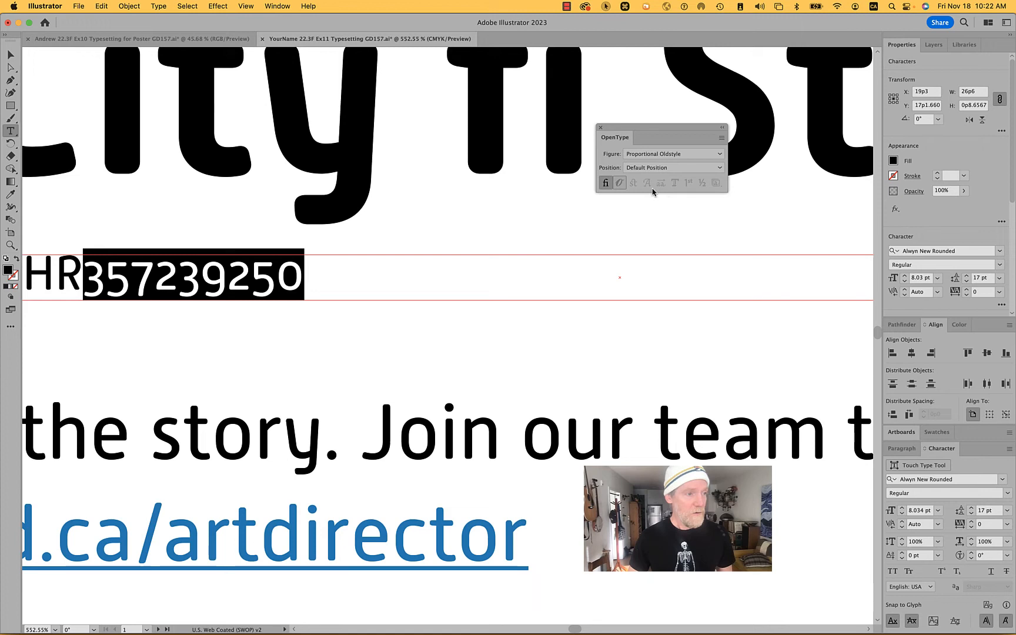
{"action": "left_click", "coordinate": [227, 276]}
- Insert "23" before "product packaging" in the second body paragraph of the text column
{"action": "scroll", "coordinate": [227, 277], "scroll_direction": "left", "scroll_amount": 4}
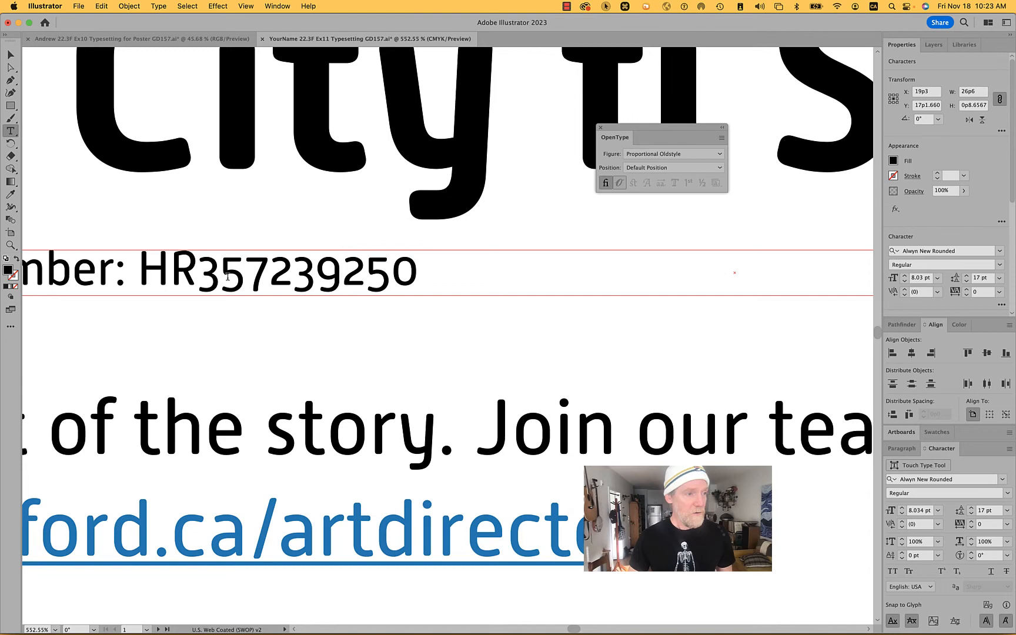
{"action": "scroll", "coordinate": [228, 277], "scroll_direction": "down", "scroll_amount": 4}
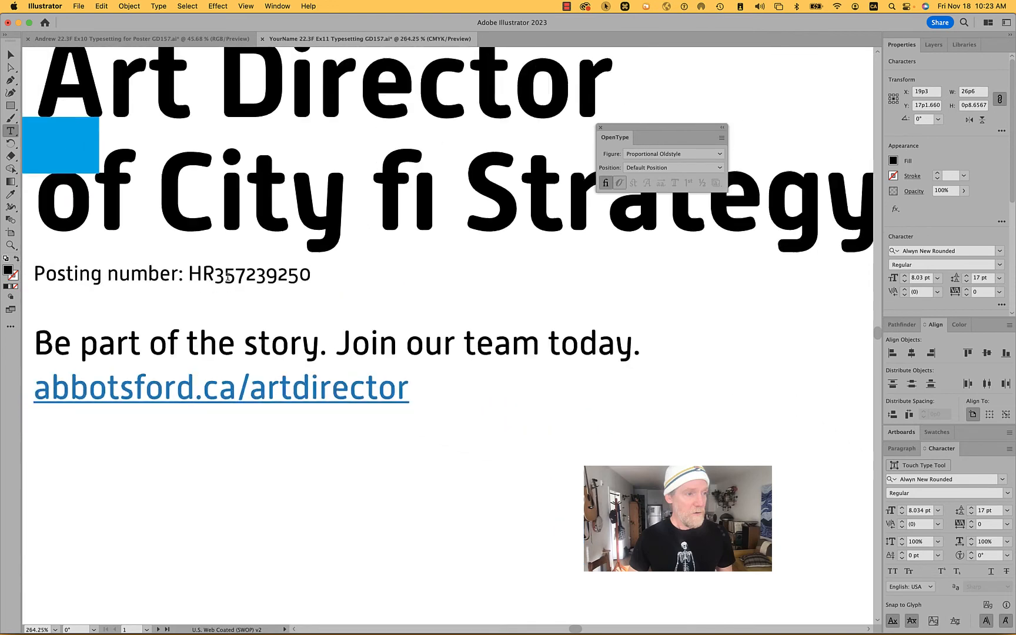
{"action": "scroll", "coordinate": [227, 277], "scroll_direction": "down", "scroll_amount": 2}
{"action": "scroll", "coordinate": [235, 282], "scroll_direction": "right", "scroll_amount": 2}
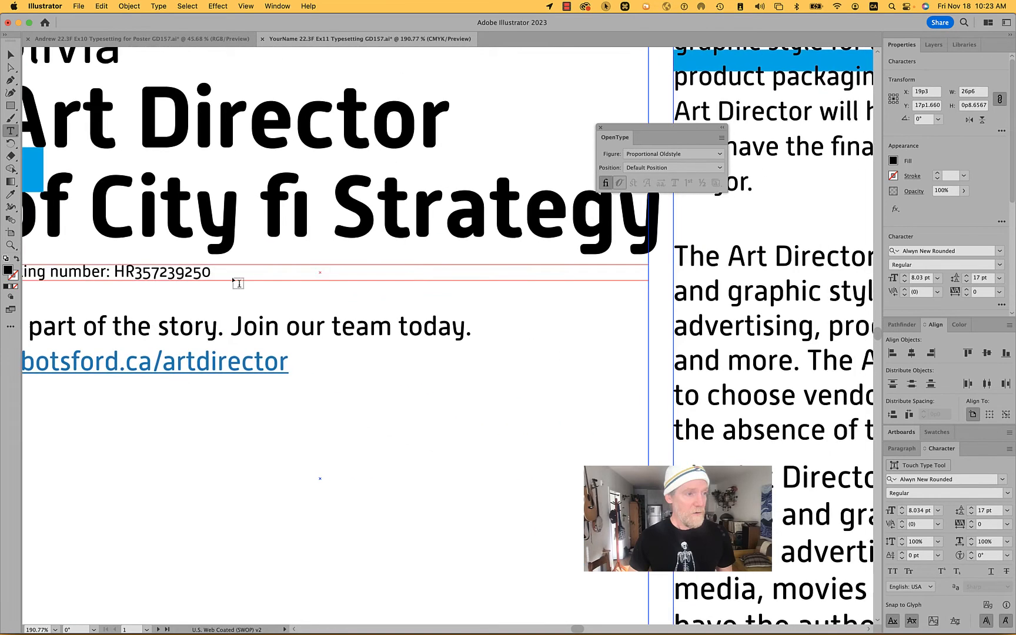
{"action": "left_click", "coordinate": [815, 334]}
{"action": "scroll", "coordinate": [823, 334], "scroll_direction": "right", "scroll_amount": 5}
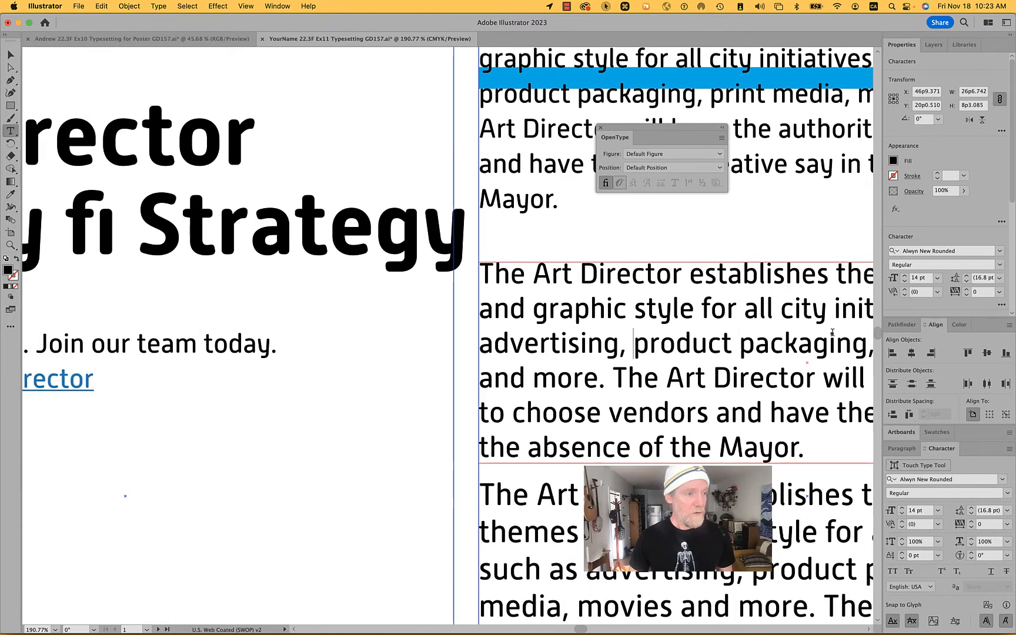
{"action": "type", "text": "23"}
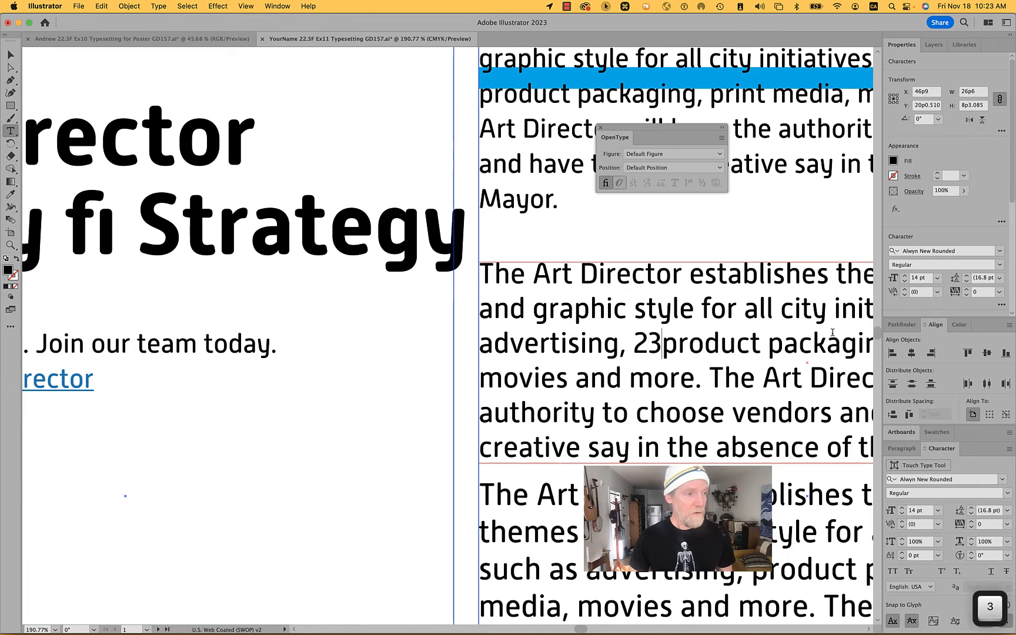
- Separate "23" from "product" with a space and set its figure style to Proportional Oldstyle
{"action": "key", "text": "Left"}
{"action": "key", "text": "shift+Left"}
{"action": "key", "text": "shift+Left"}
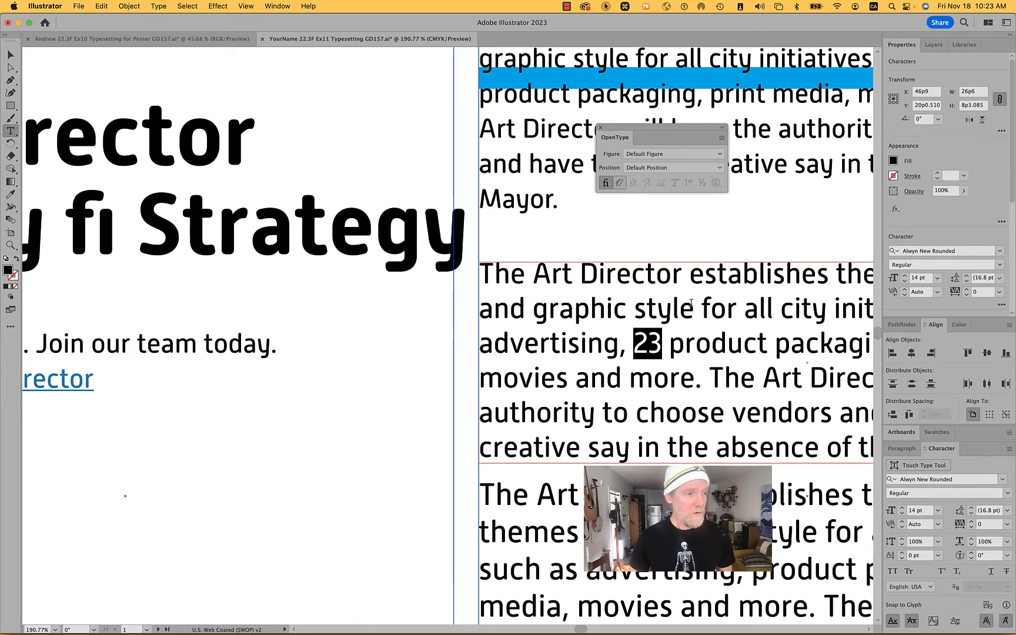
{"action": "left_click", "coordinate": [720, 154]}
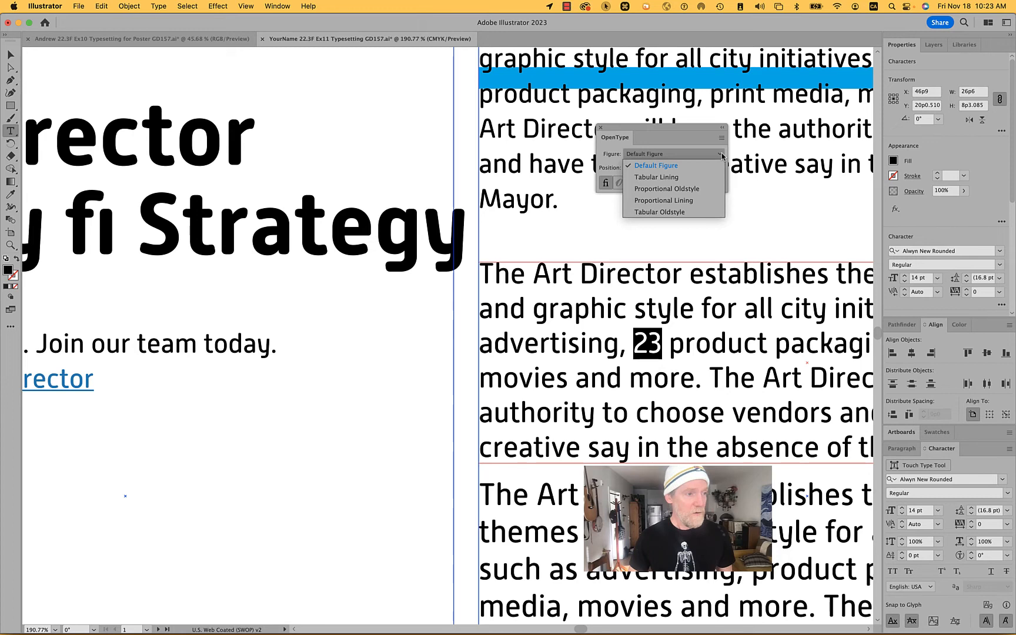
{"action": "left_click", "coordinate": [699, 190]}
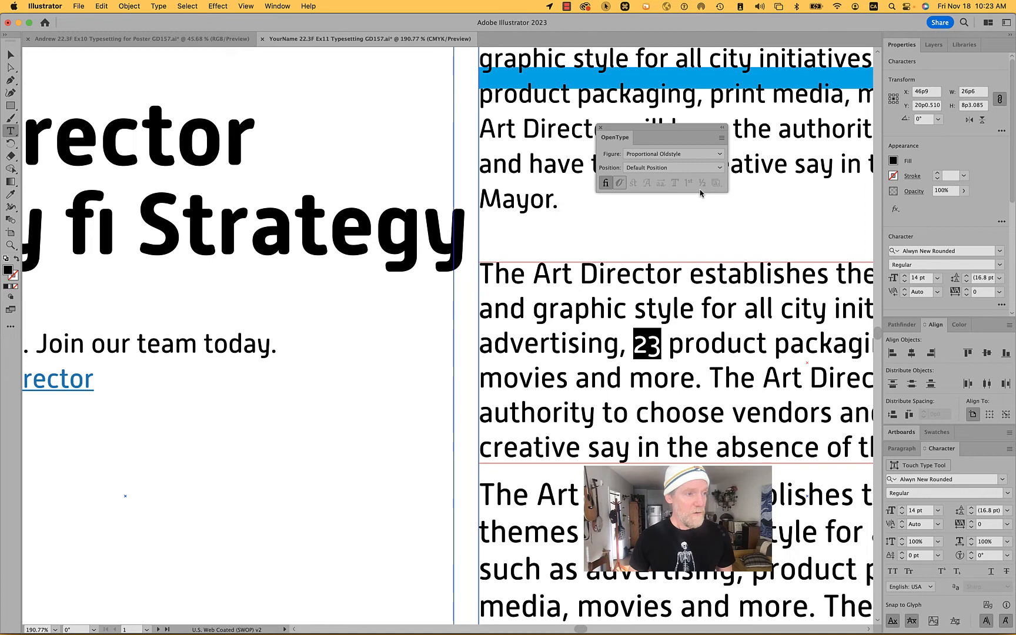
{"action": "left_click", "coordinate": [726, 343]}
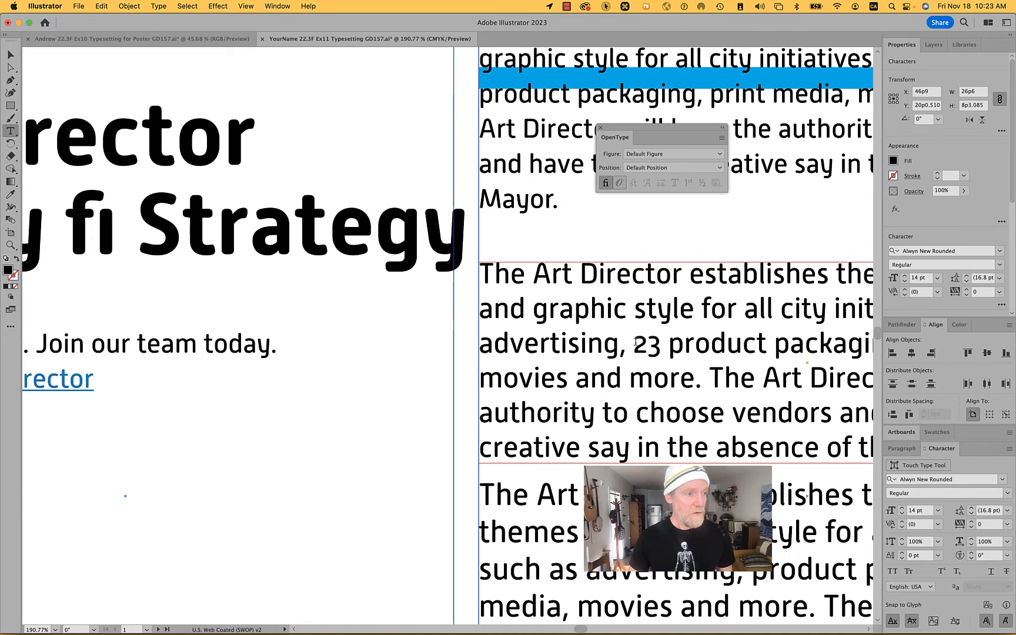
{"action": "left_click_drag", "start_coordinate": [636, 343], "coordinate": [660, 345]}
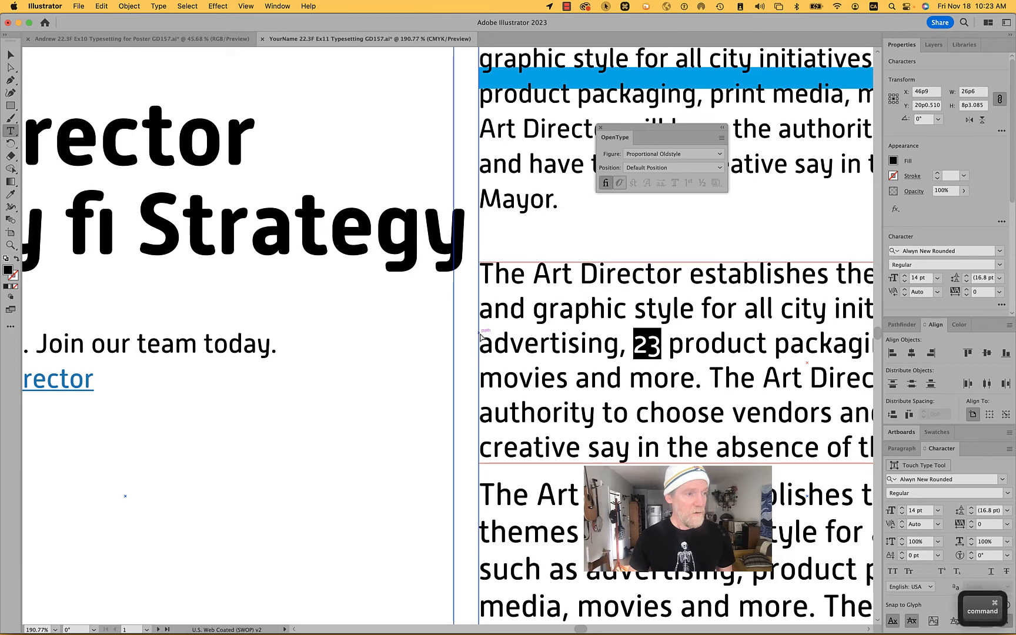
- Compare the "23" in the second body paragraph by undoing and redoing its oldstyle figure style
{"action": "left_click", "coordinate": [659, 345], "text": "super"}
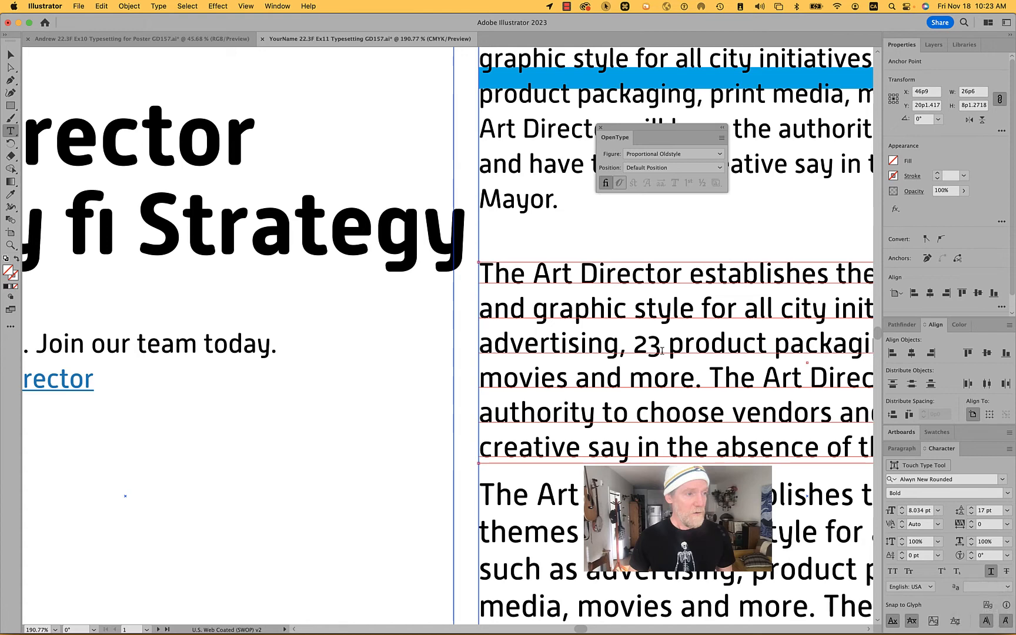
{"action": "scroll", "coordinate": [662, 351], "scroll_direction": "left", "scroll_amount": 5}
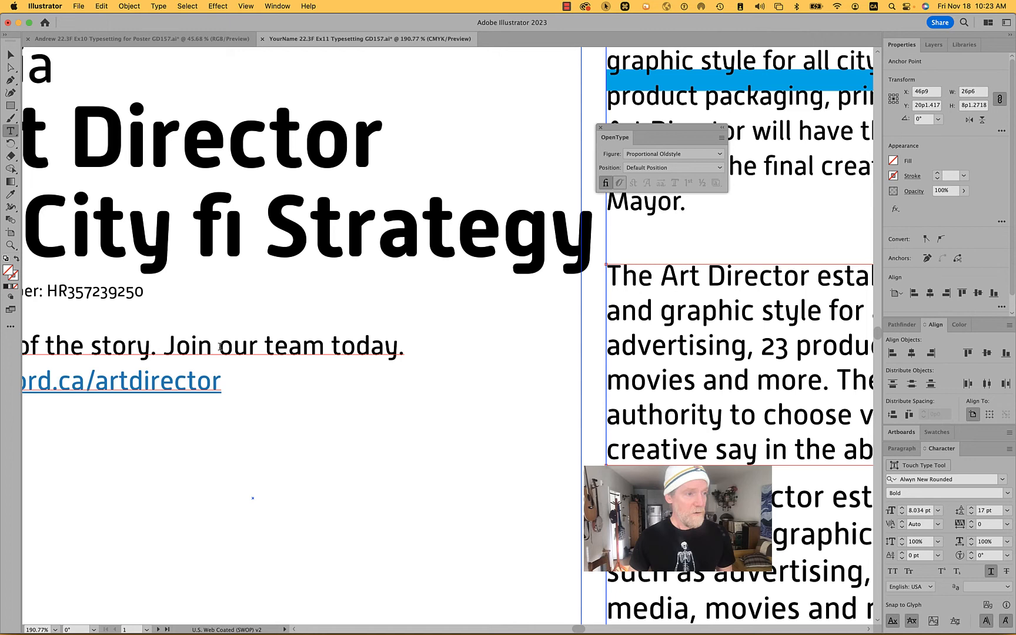
{"action": "key", "text": "super+z"}
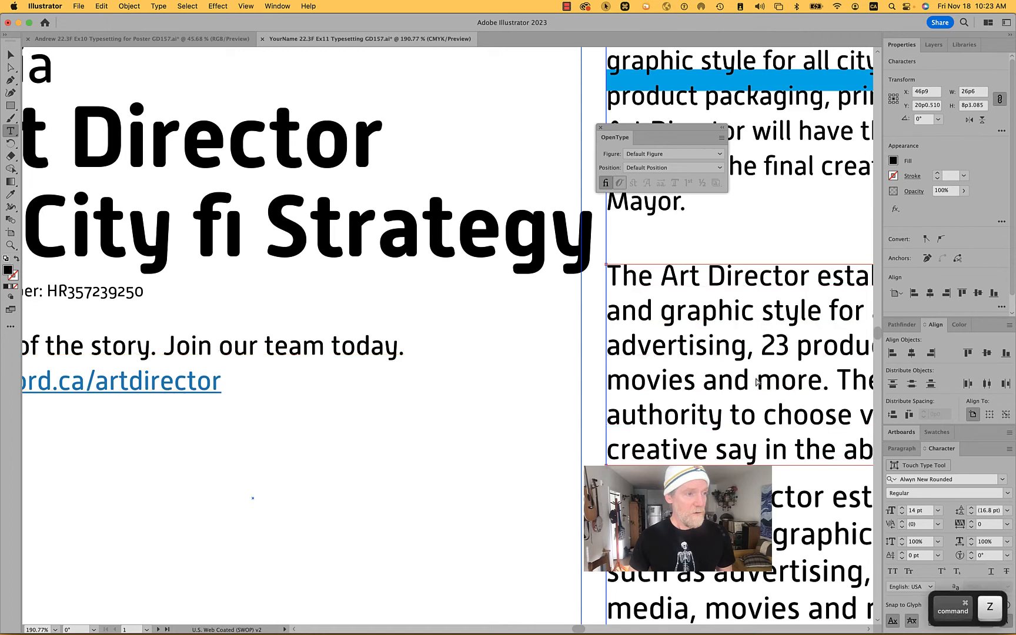
{"action": "key", "text": "super+shift+z"}
{"action": "key", "text": "super+z"}
{"action": "key", "text": "super+shift+z"}
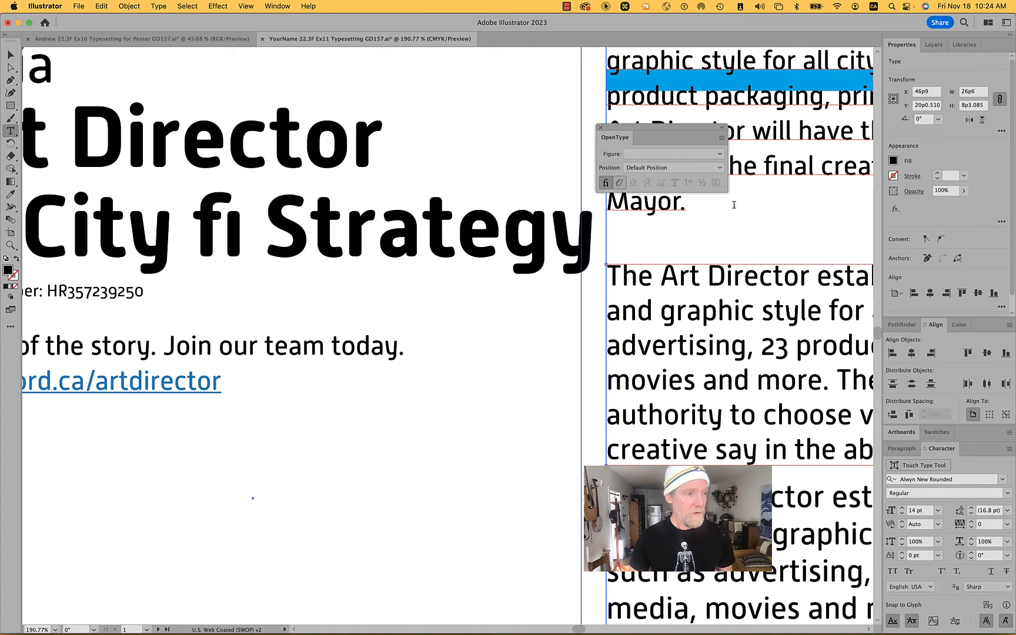
- Try setting the "Art Director of City fi Strategy" heading in Bookmania Regular
{"action": "left_click", "coordinate": [344, 141], "text": "super"}
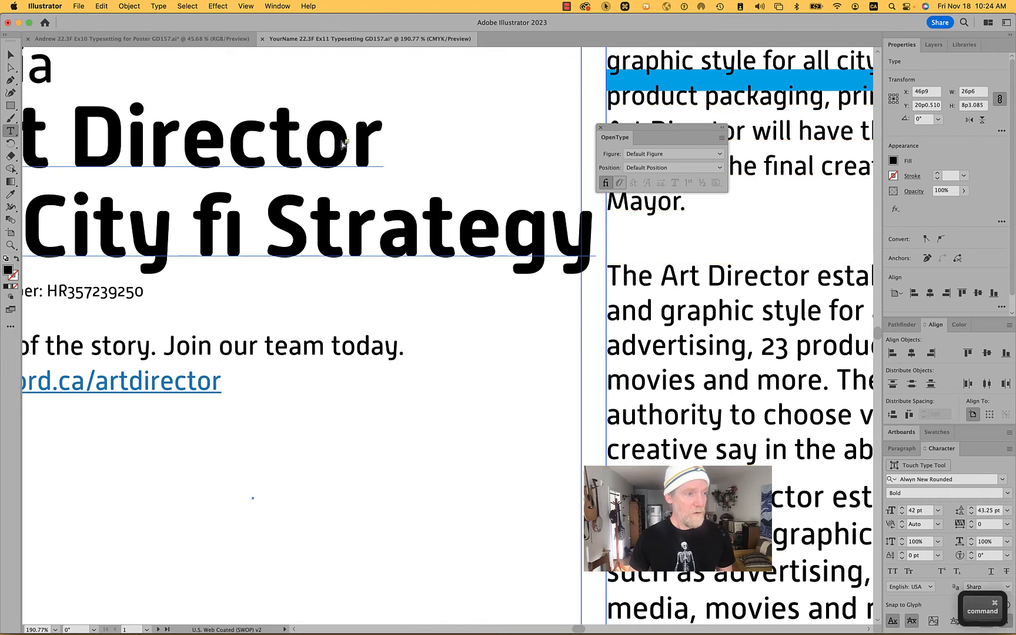
{"action": "left_click", "coordinate": [956, 252]}
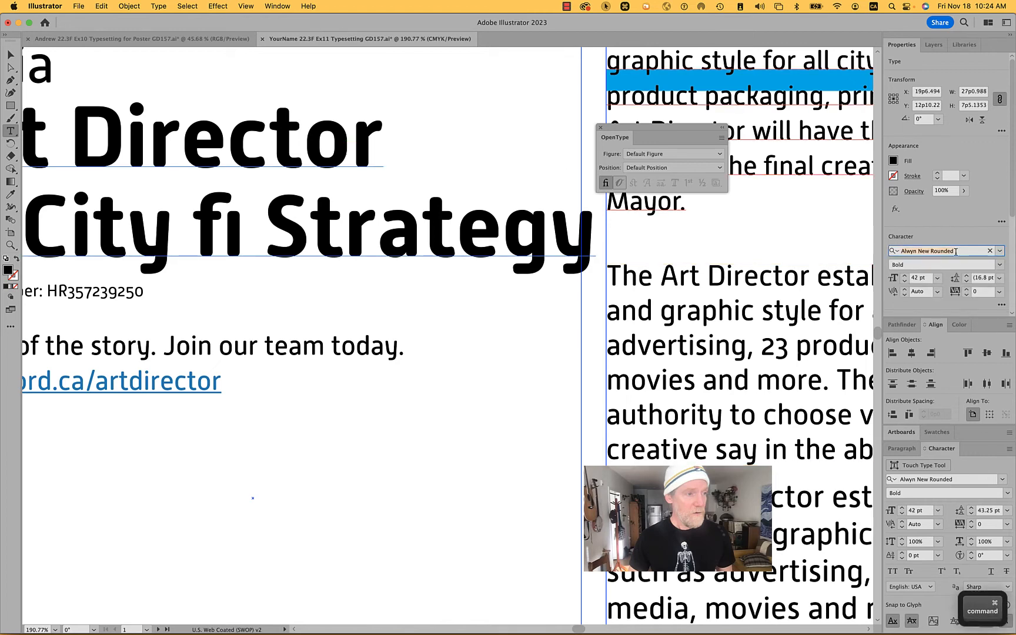
{"action": "type", "text": "bookmani"}
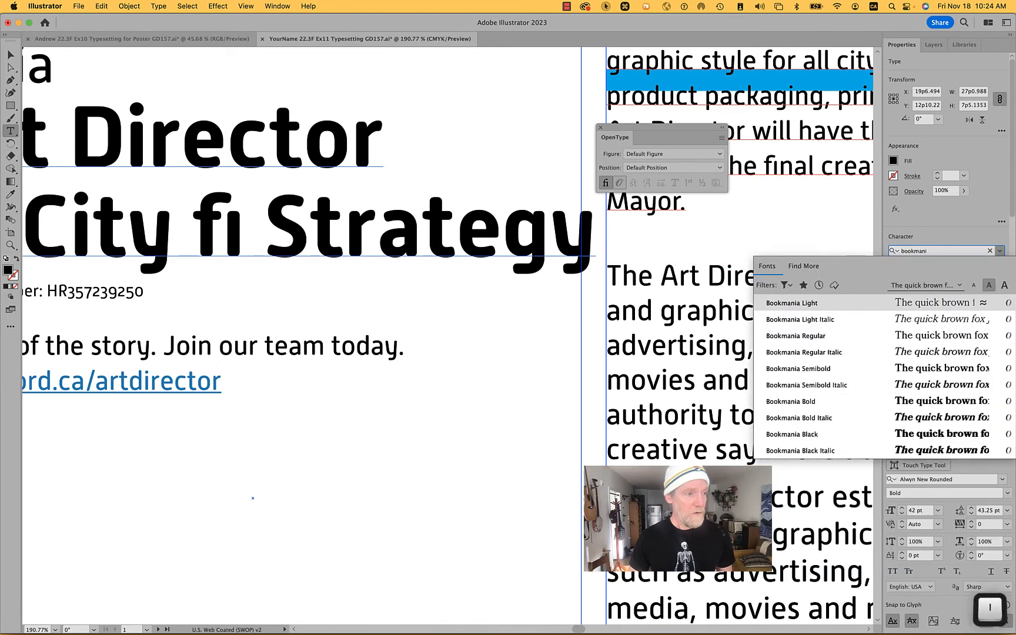
{"action": "type", "text": "a"}
{"action": "key", "text": "Return"}
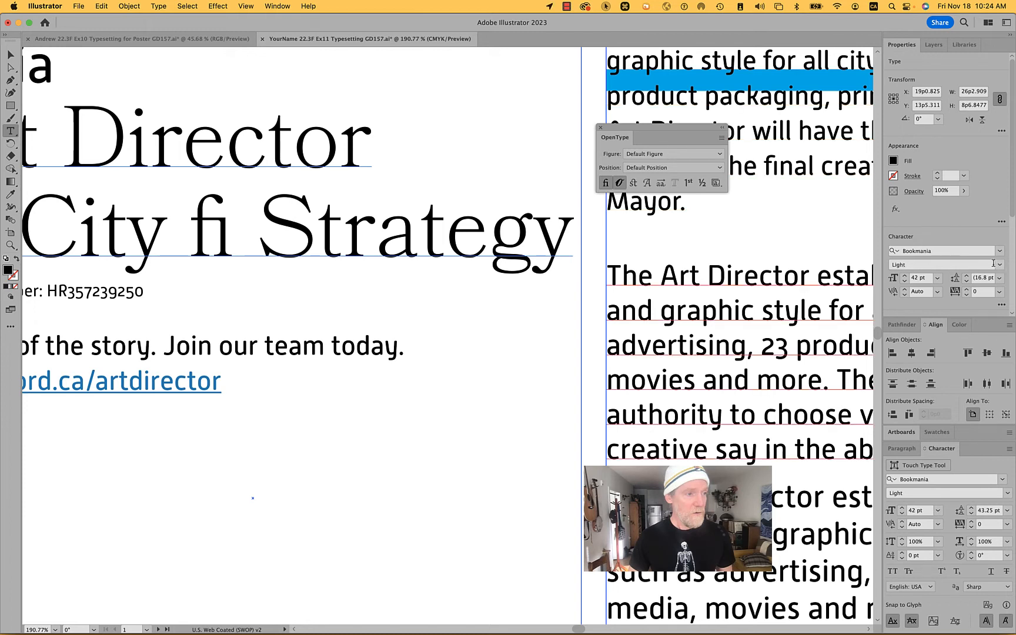
{"action": "left_click", "coordinate": [998, 266]}
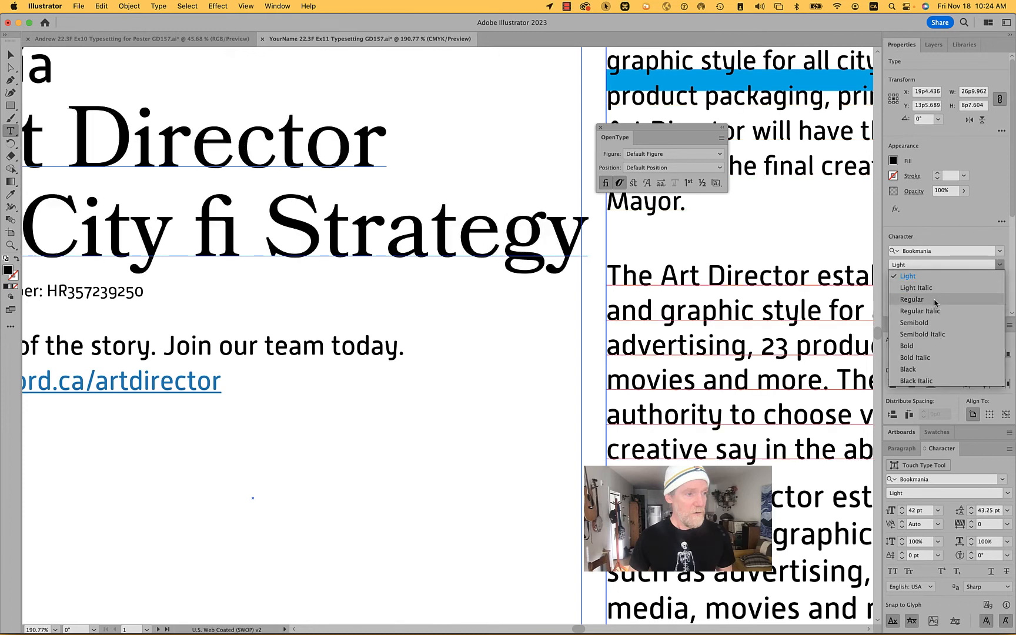
{"action": "left_click", "coordinate": [935, 303]}
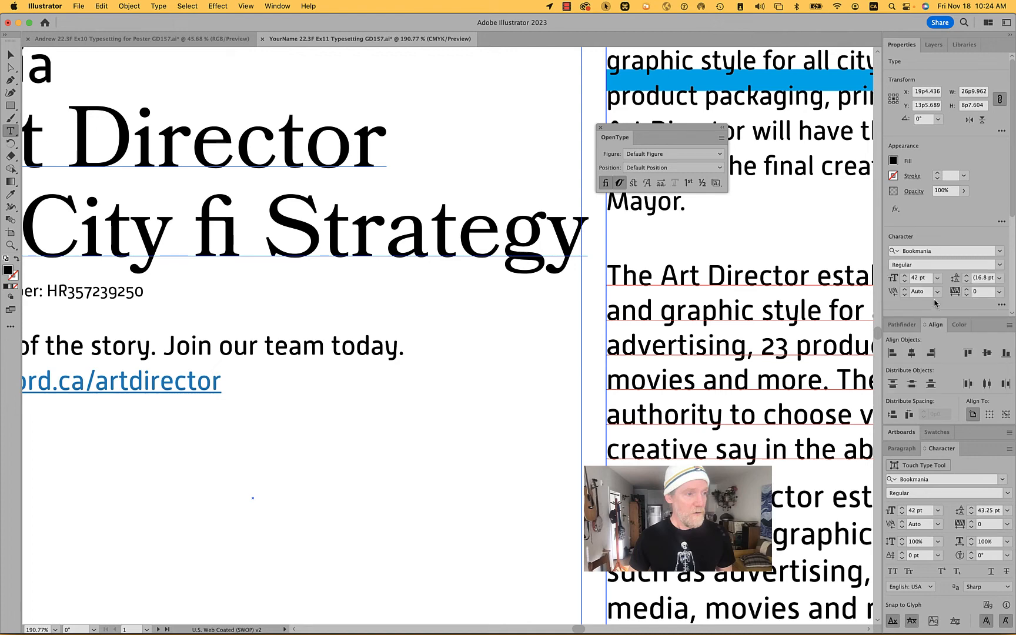
- Highlight the "S", the "r" and the "fi" in the heading's second line to examine their glyphs and alternates
{"action": "scroll", "coordinate": [480, 285], "scroll_direction": "left", "scroll_amount": 5}
{"action": "scroll", "coordinate": [479, 284], "scroll_direction": "up", "scroll_amount": 2}
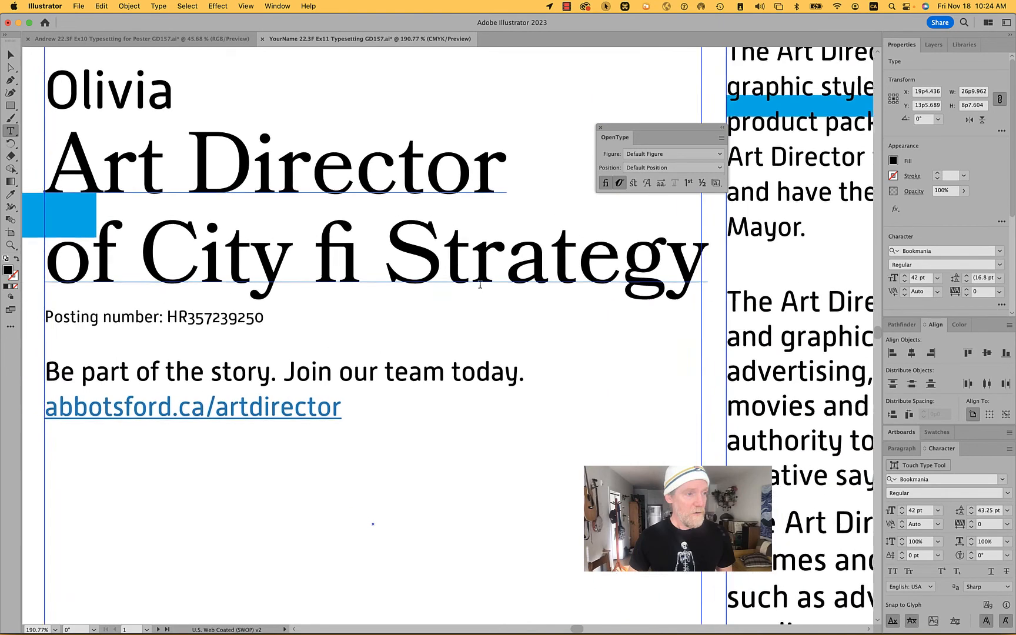
{"action": "scroll", "coordinate": [480, 284], "scroll_direction": "up", "scroll_amount": 1}
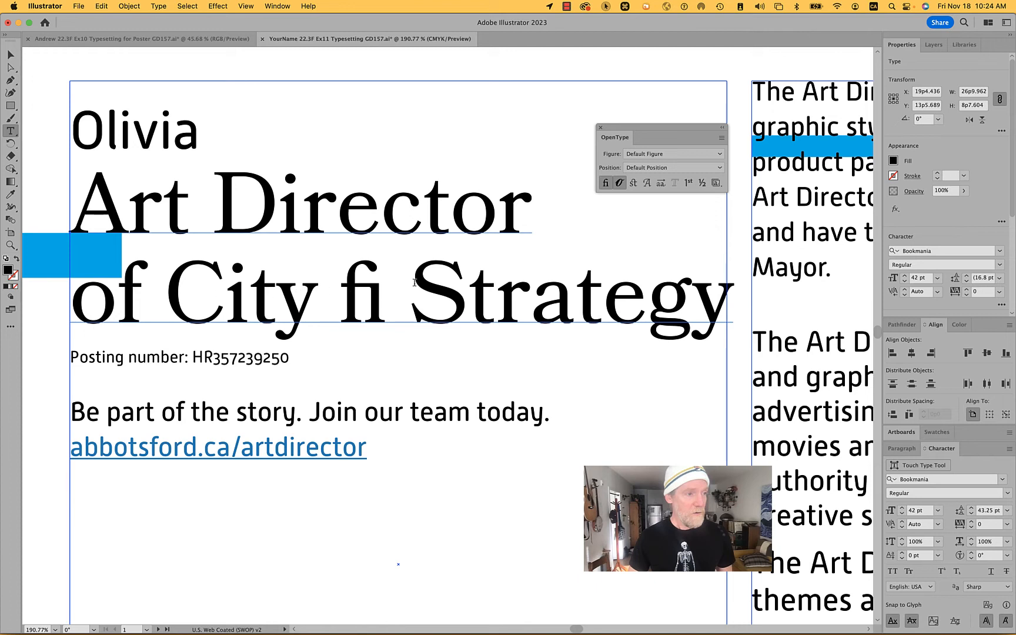
{"action": "left_click", "coordinate": [412, 289]}
{"action": "left_click_drag", "start_coordinate": [412, 289], "coordinate": [481, 288]}
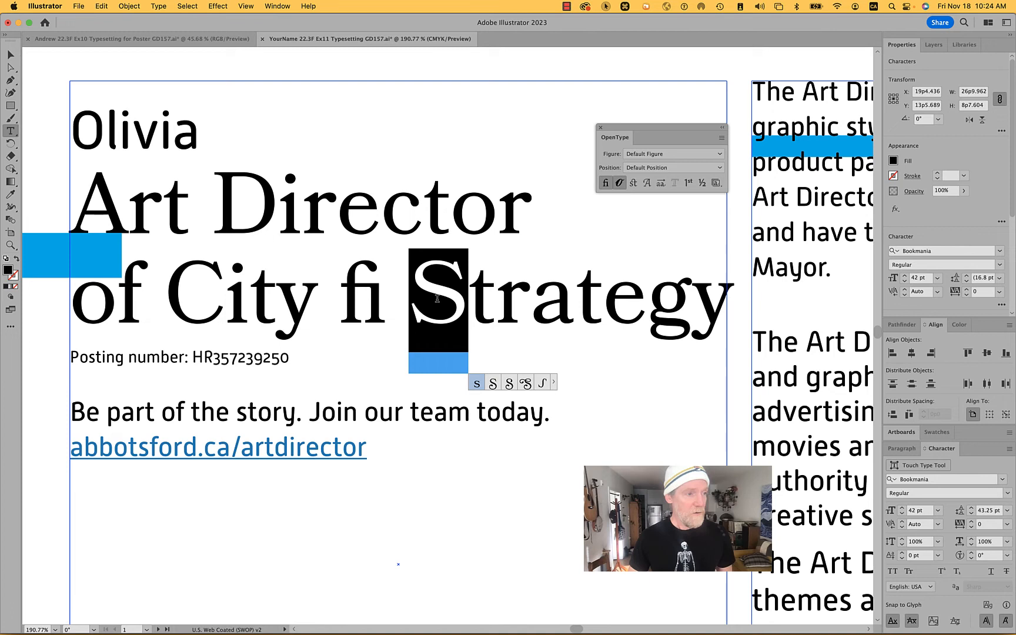
{"action": "left_click_drag", "start_coordinate": [504, 293], "coordinate": [540, 293]}
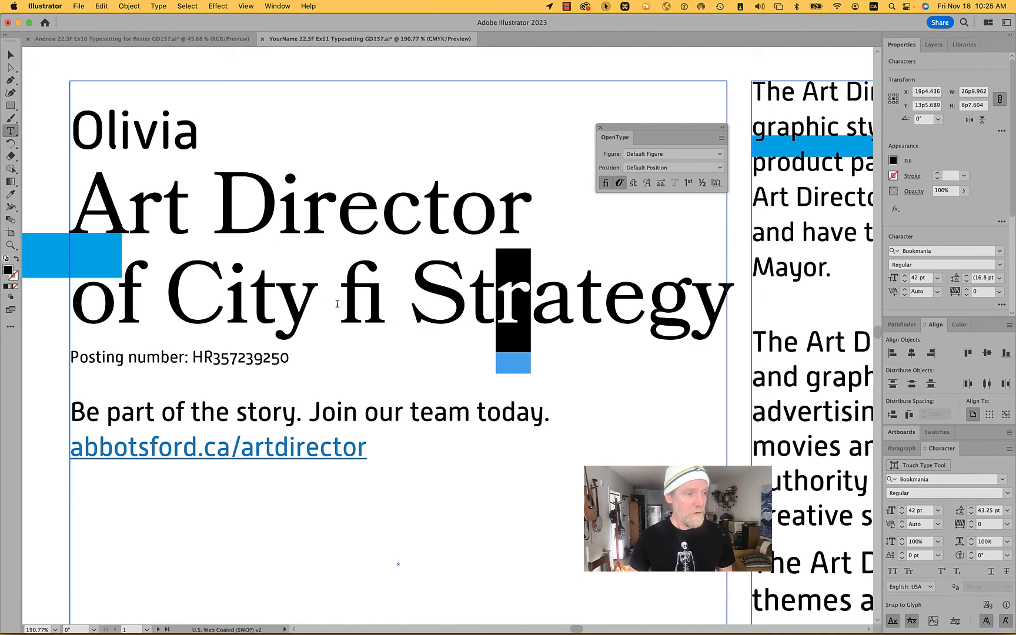
{"action": "left_click_drag", "start_coordinate": [340, 301], "coordinate": [365, 299]}
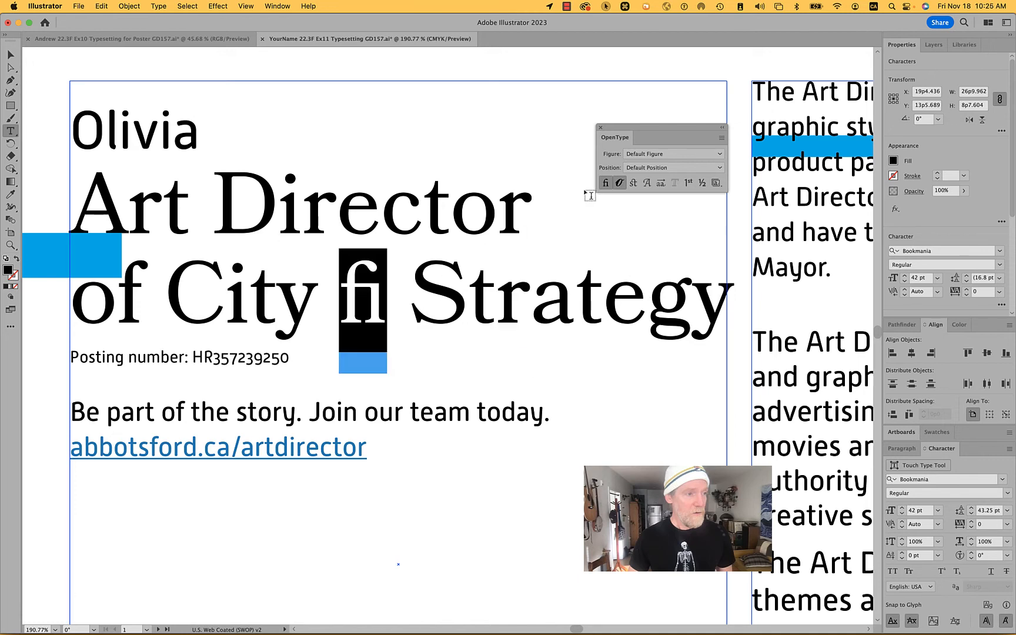
- Try discretionary ligatures on the whole heading, switching them on and off for comparison
{"action": "left_click", "coordinate": [475, 219], "text": "super"}
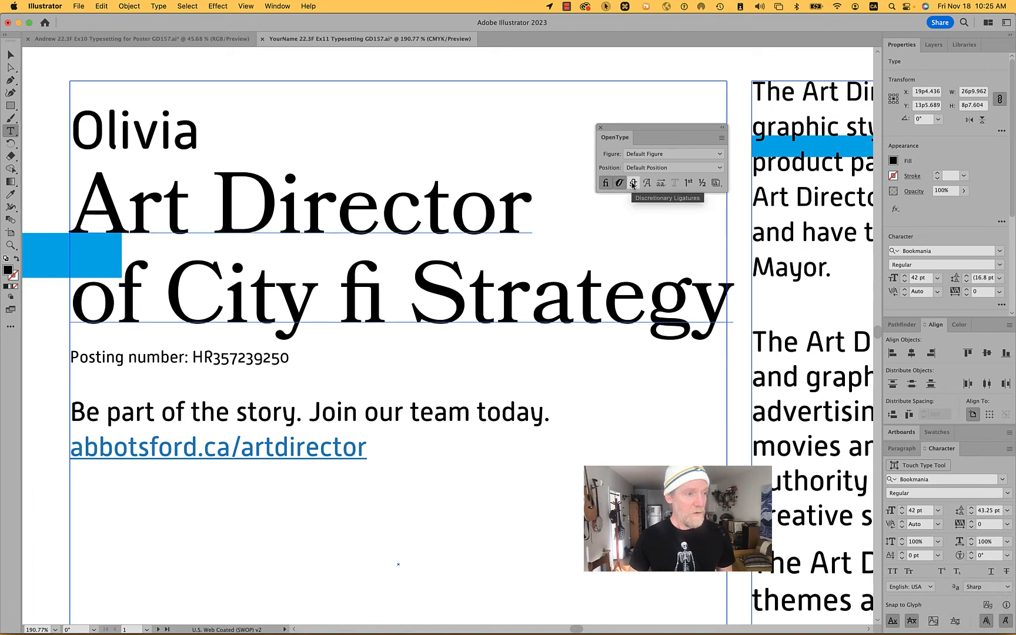
{"action": "left_click", "coordinate": [633, 183]}
{"action": "left_click", "coordinate": [632, 183]}
{"action": "left_click", "coordinate": [632, 183]}
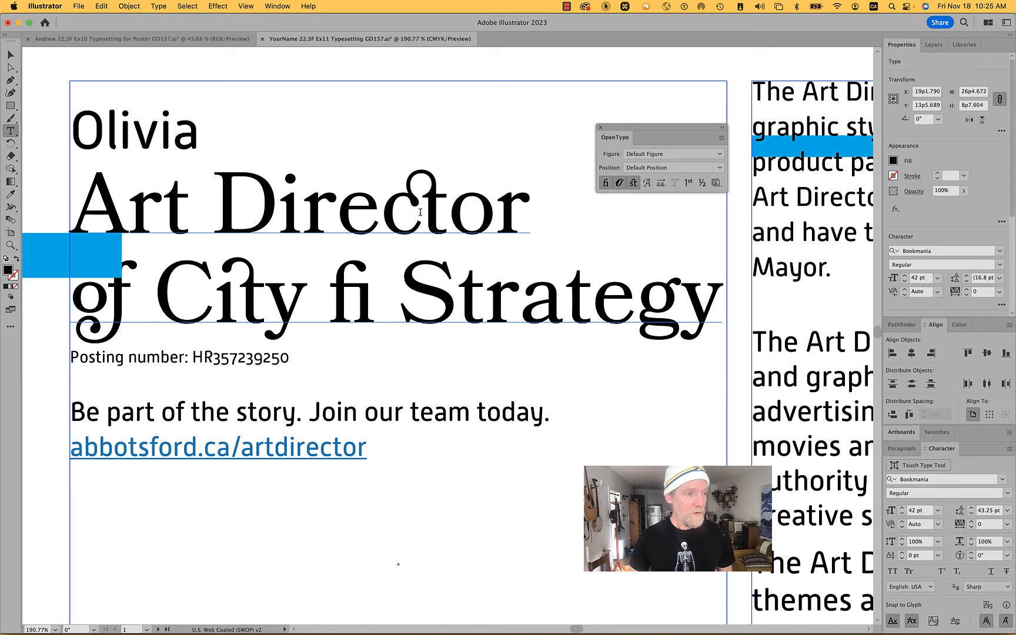
{"action": "left_click", "coordinate": [633, 183]}
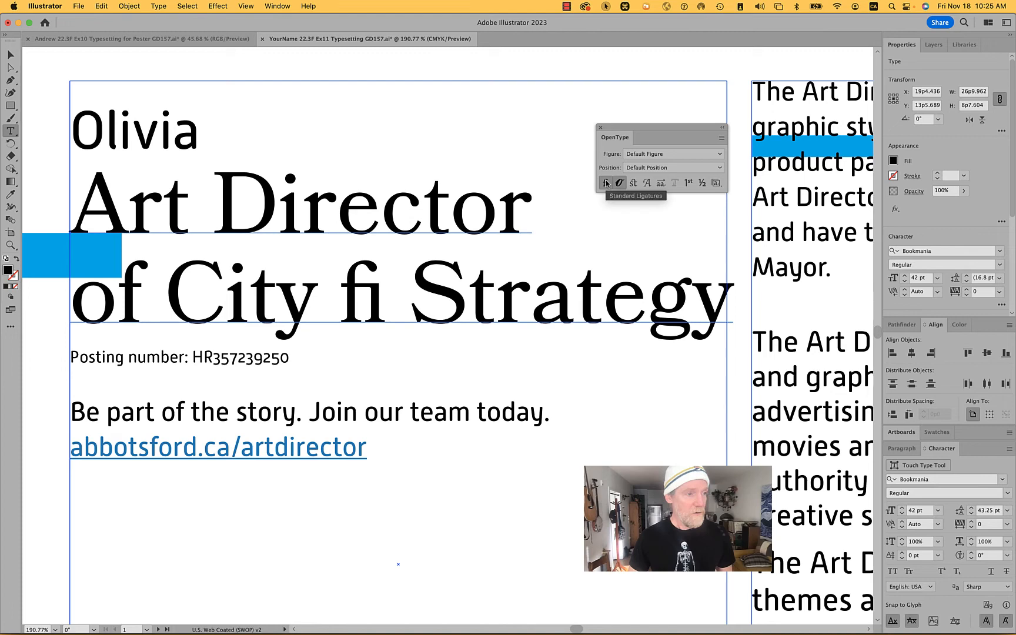
- Undo the Bookmania font and ligature experiments so the heading is set in Alwyn New Rounded Bold again
{"action": "key", "text": "super+z"}
{"action": "key", "text": "super+shift+z"}
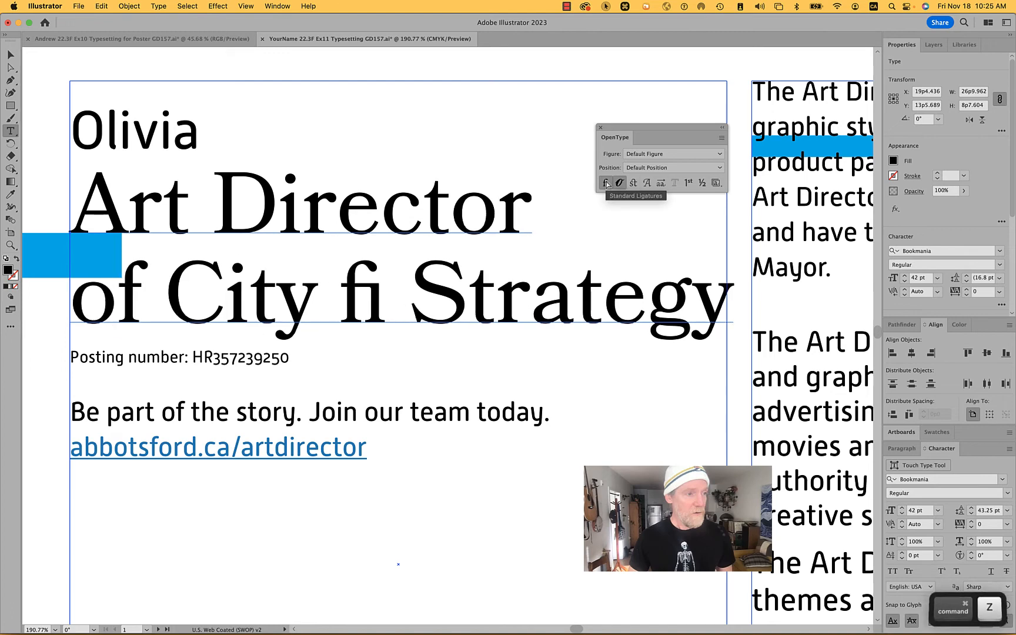
{"action": "key", "text": "super+z"}
{"action": "key", "text": "super+z"}
{"action": "key", "text": "super+z"}
{"action": "key", "text": "super+z"}
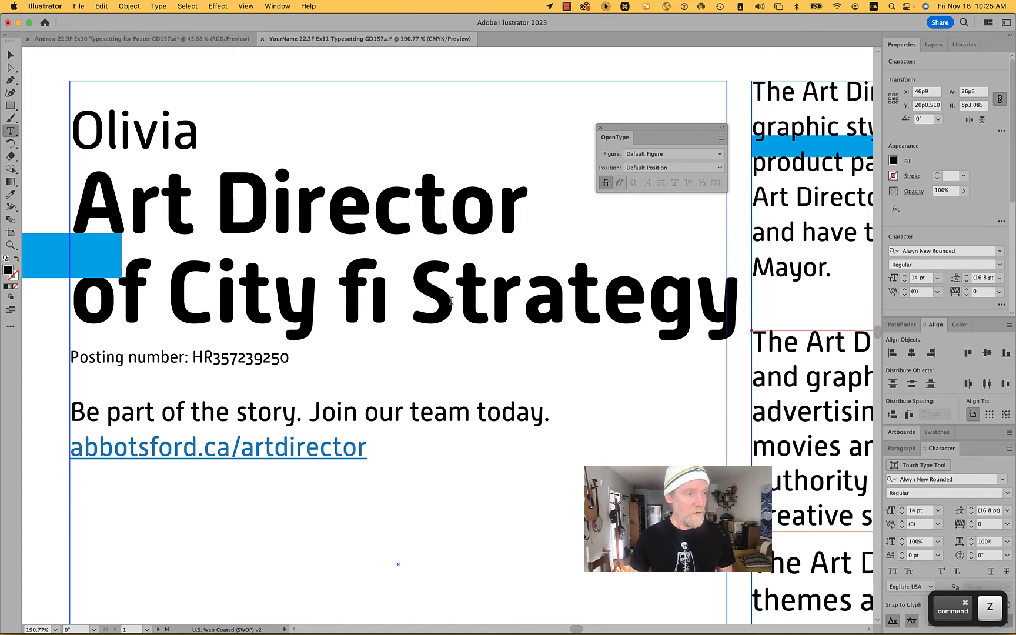
- Delete the "fi" and its extra space from the heading so it reads "of City Strategy"
{"action": "left_click_drag", "start_coordinate": [425, 297], "coordinate": [321, 300]}
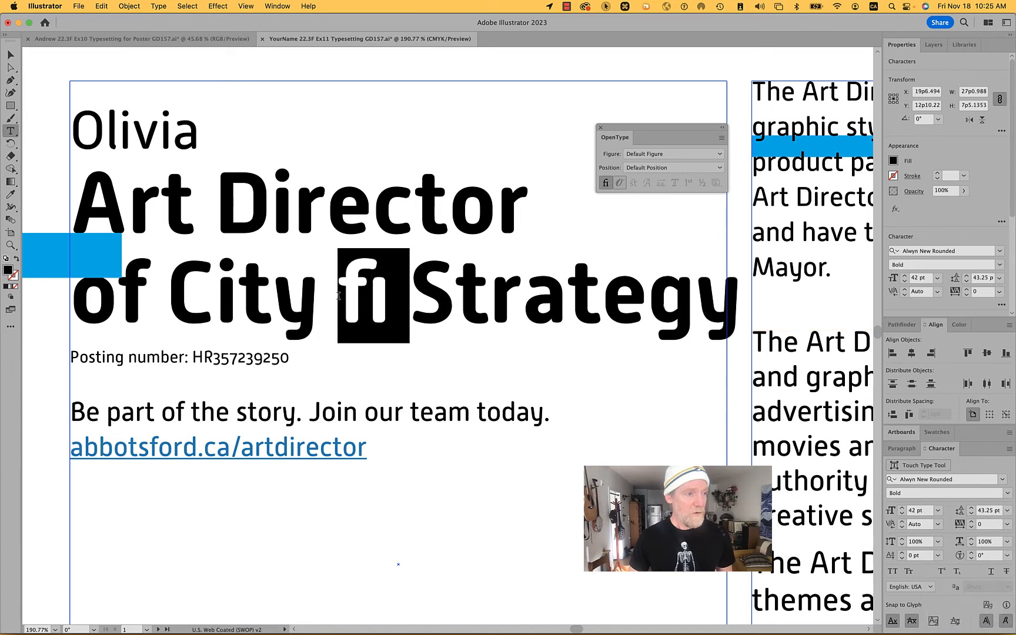
{"action": "key", "text": "BackSpace"}
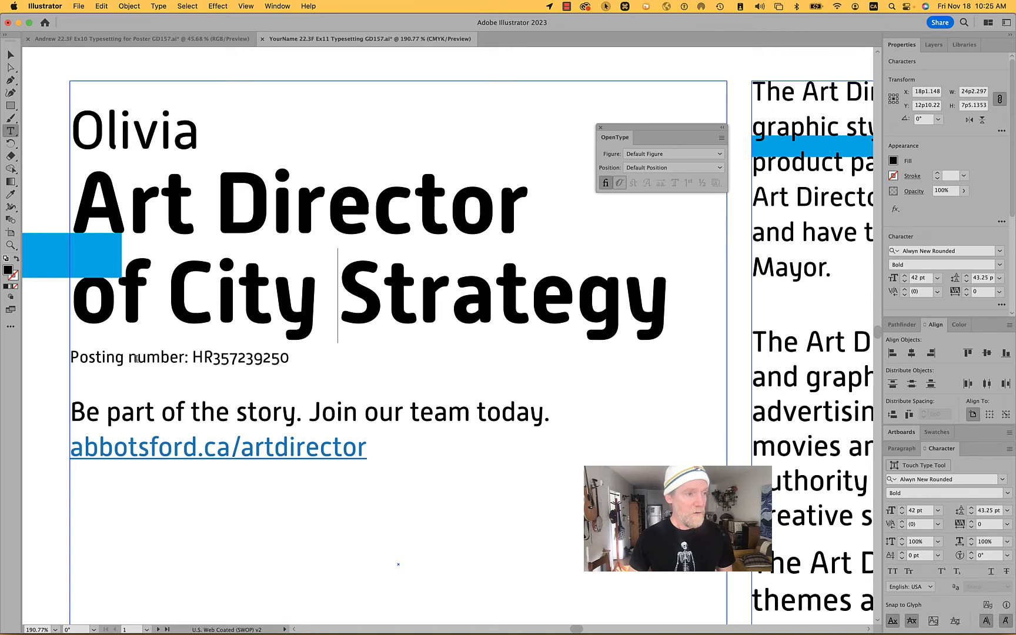
- Move the posting number line slightly down to Y about 17p4.2, then deselect it
{"action": "left_click", "coordinate": [233, 362], "text": "super"}
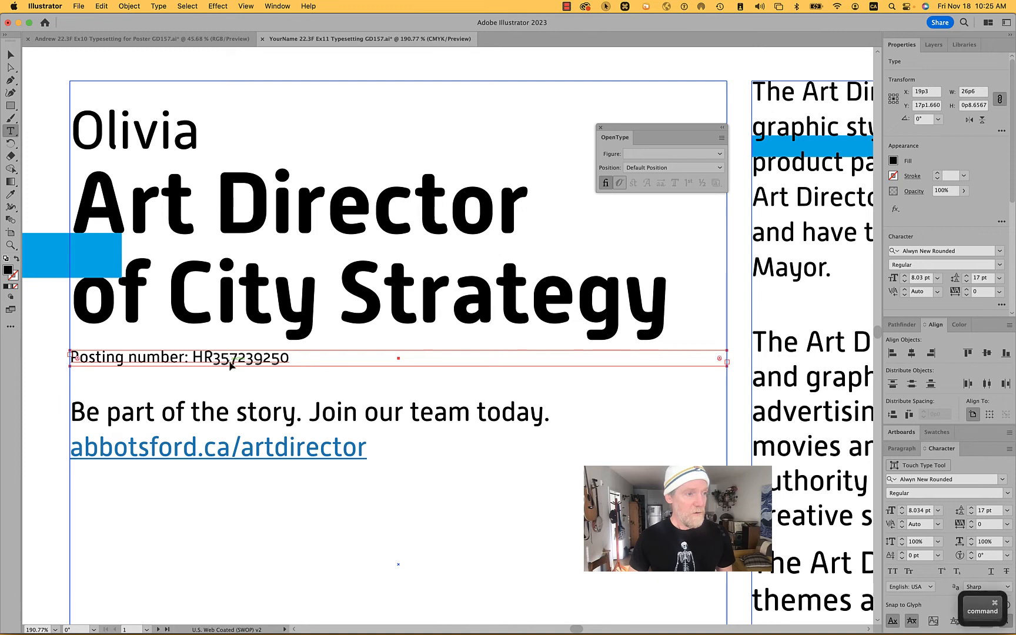
{"action": "left_click_drag", "start_coordinate": [229, 362], "coordinate": [230, 366]}
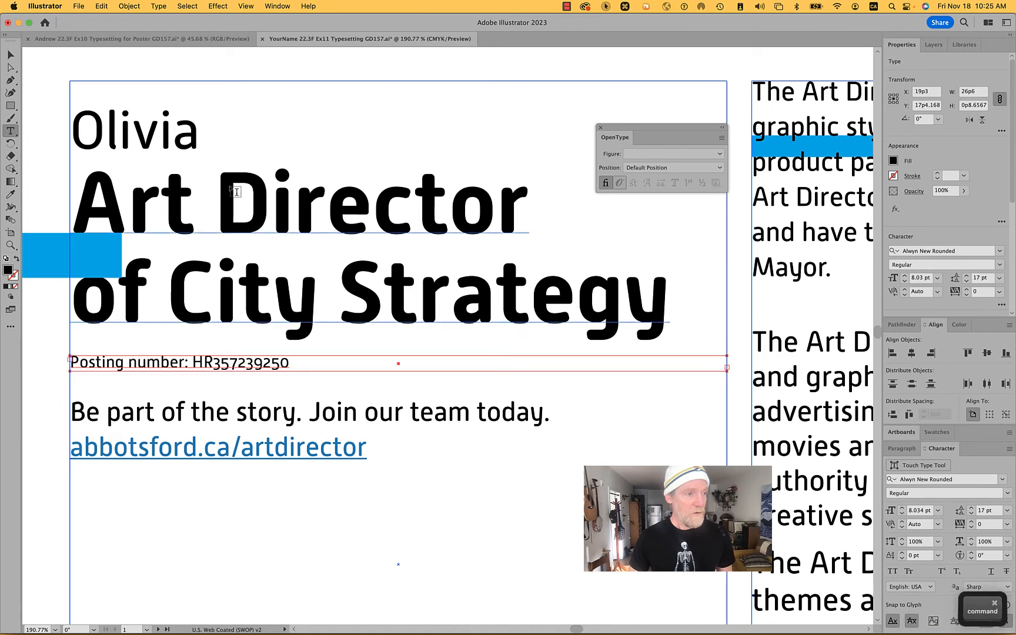
{"action": "left_click", "coordinate": [246, 75], "text": "super"}
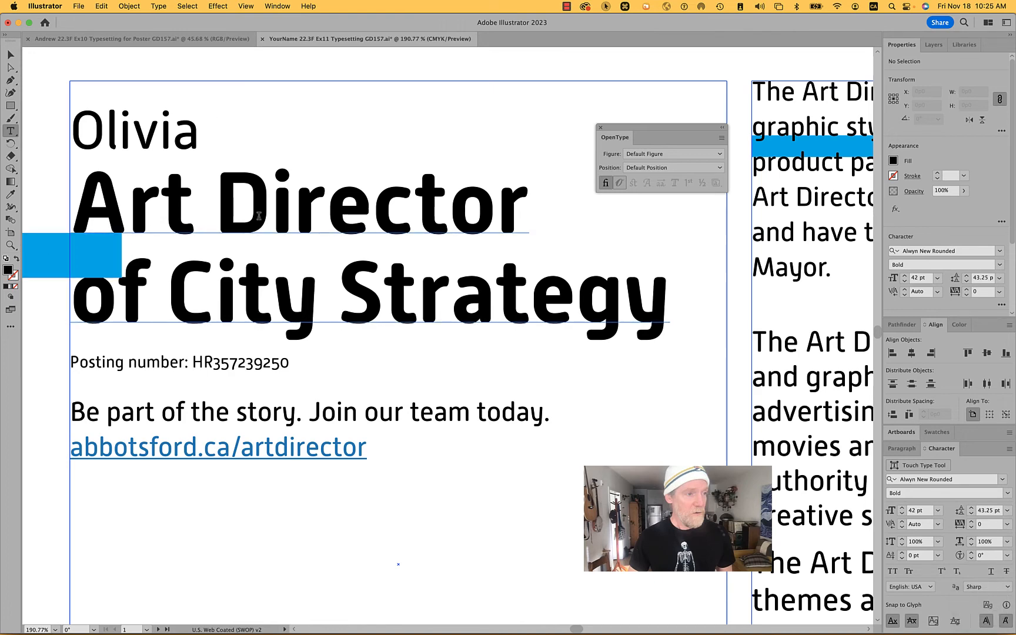
- Choose the Line Segment tool and move the cyan rectangle horizontally left, clear of the heading and across the page edge
{"action": "scroll", "coordinate": [259, 216], "scroll_direction": "up", "scroll_amount": 4}
{"action": "scroll", "coordinate": [259, 216], "scroll_direction": "left", "scroll_amount": 5}
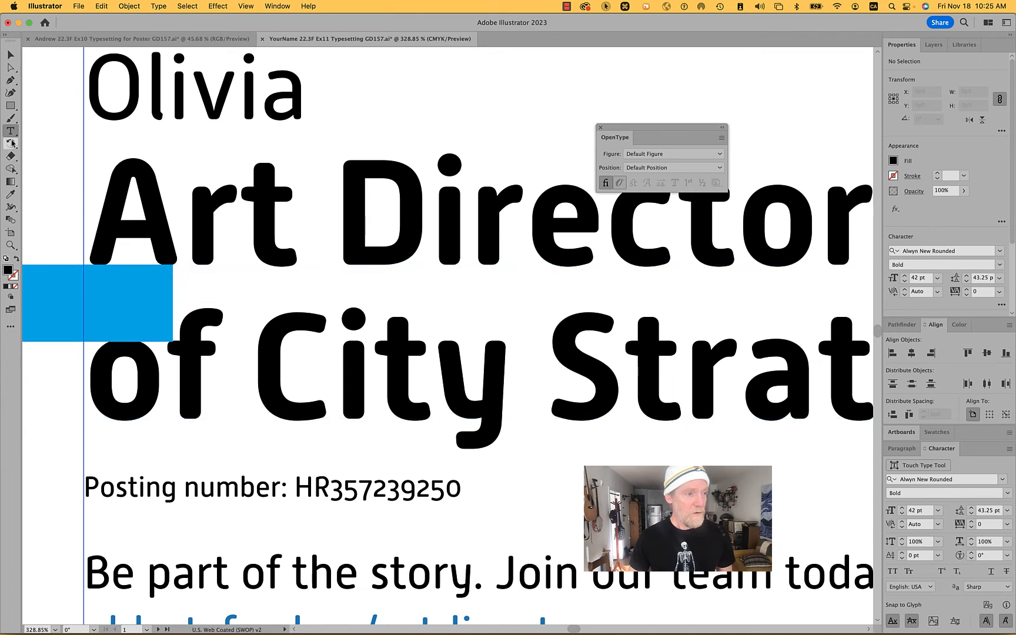
{"action": "left_click", "coordinate": [11, 107]}
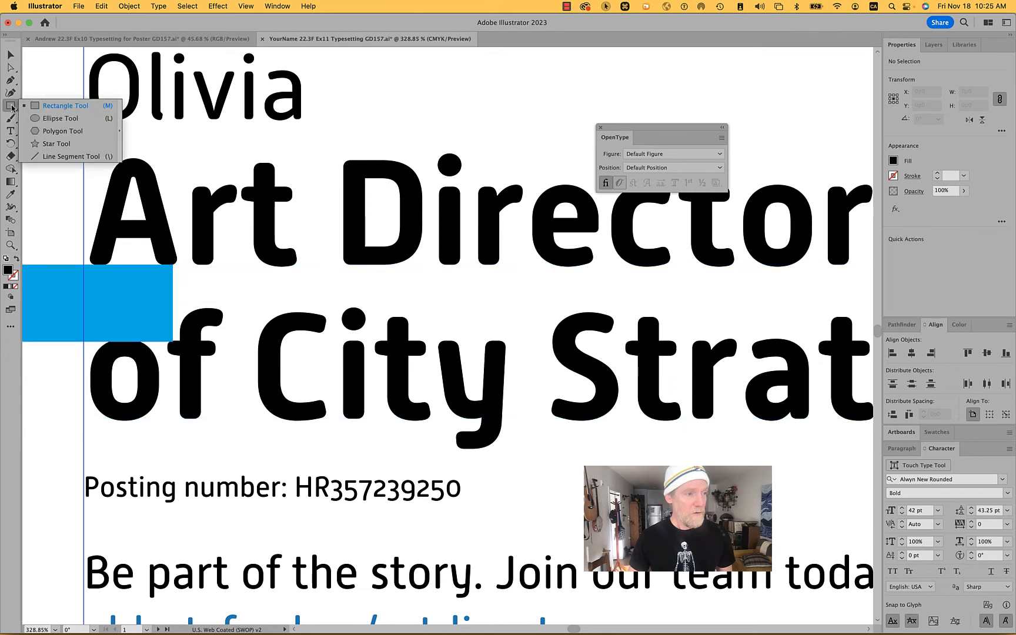
{"action": "left_click", "coordinate": [55, 156]}
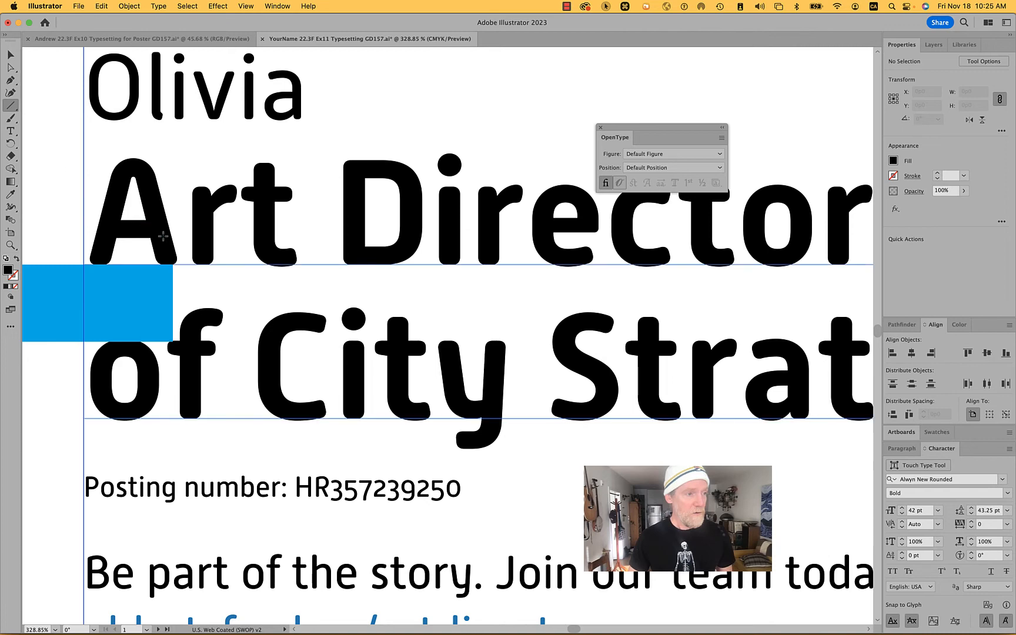
{"action": "left_click", "coordinate": [140, 293], "text": "super"}
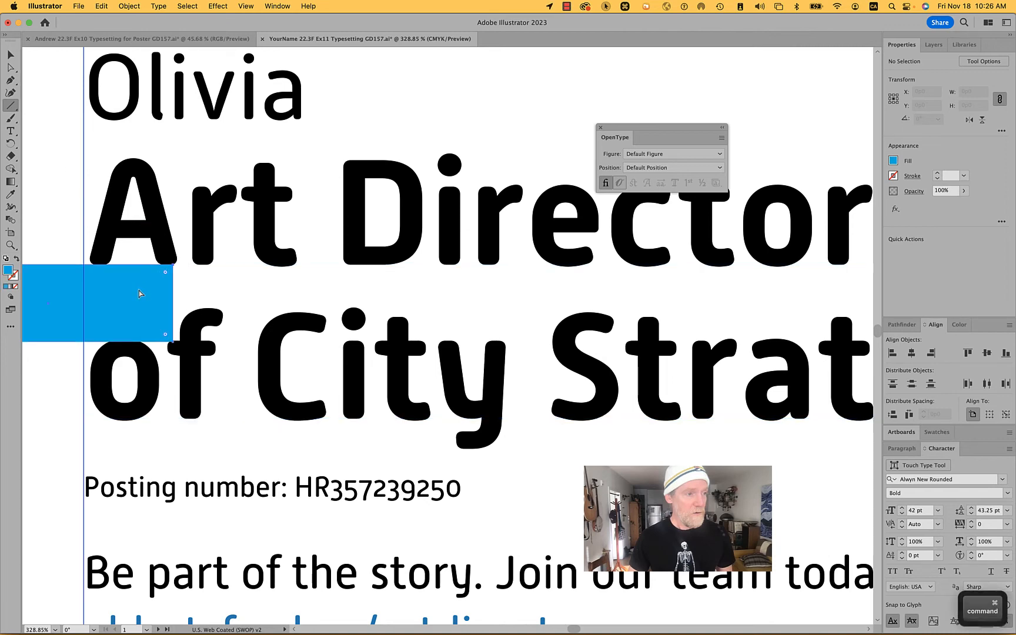
{"action": "scroll", "coordinate": [139, 291], "scroll_direction": "left", "scroll_amount": 5}
{"action": "left_click_drag", "start_coordinate": [227, 277], "coordinate": [79, 279]}
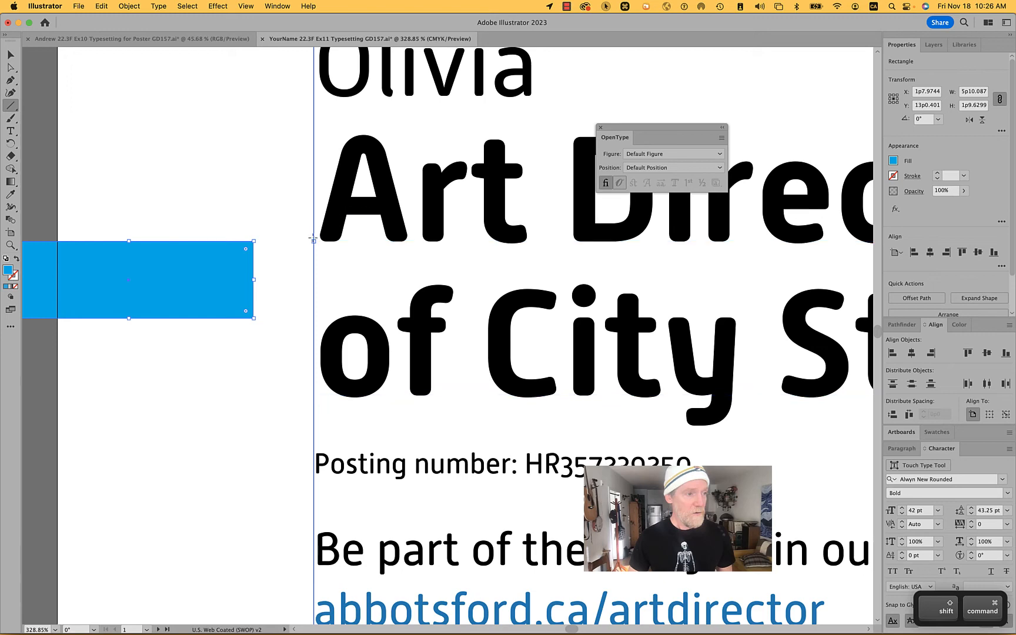
- Draw a horizontal line about 23p0.7 long along the "Art Director" baseline and give it a CMYK Cyan stroke
{"action": "scroll", "coordinate": [318, 240], "scroll_direction": "down", "scroll_amount": 3}
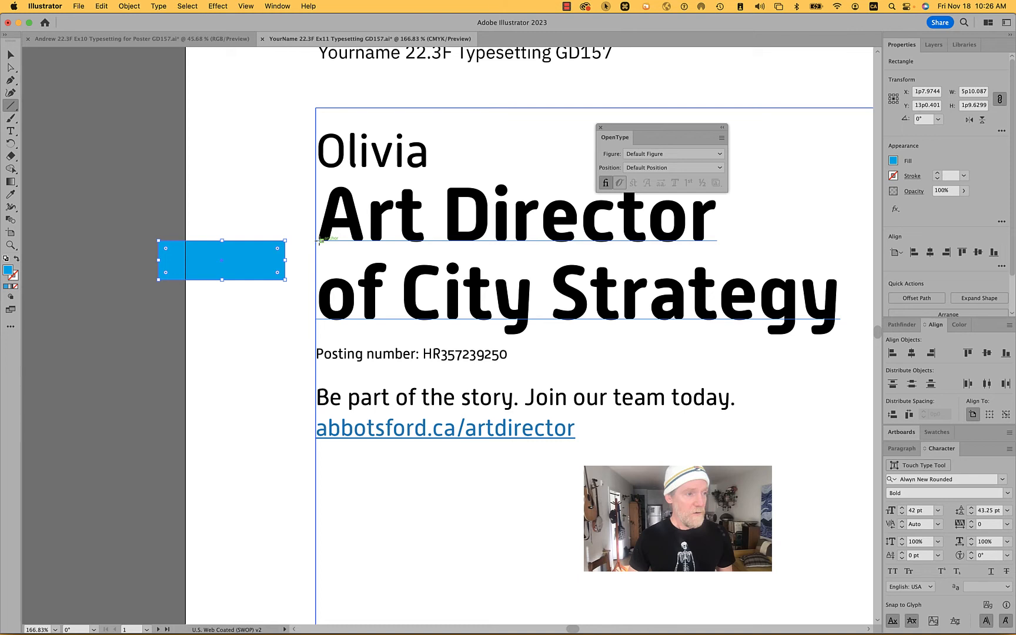
{"action": "left_click_drag", "start_coordinate": [319, 240], "coordinate": [822, 240]}
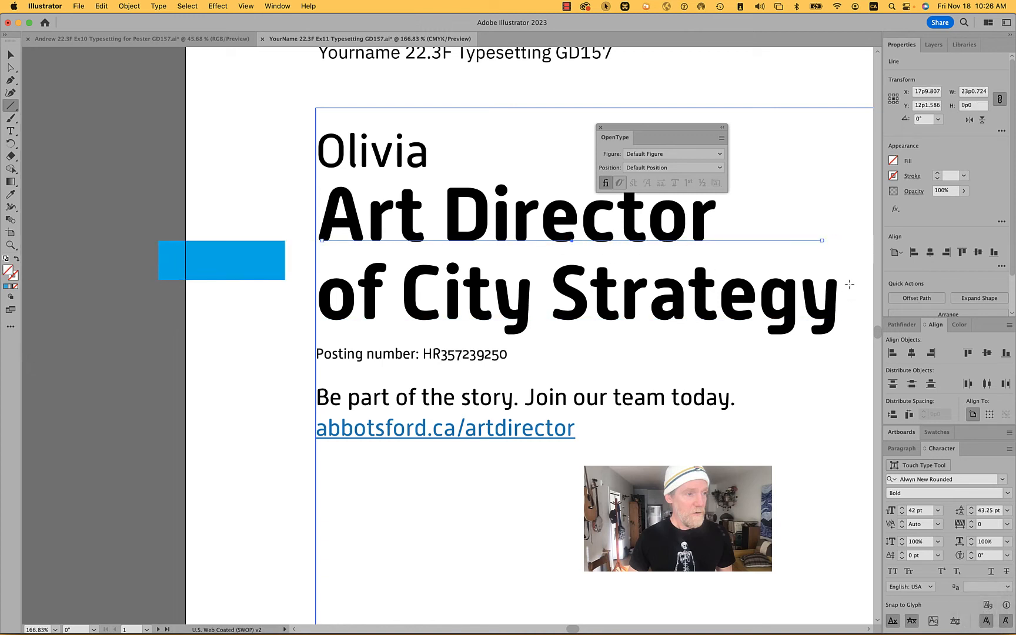
{"action": "left_click", "coordinate": [892, 176]}
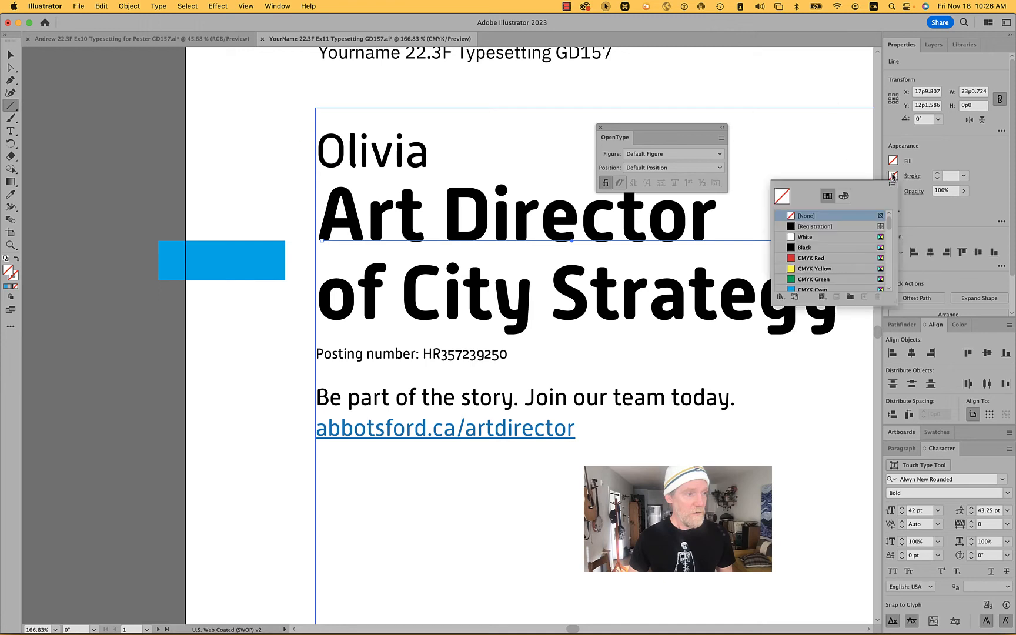
{"action": "left_click", "coordinate": [814, 289]}
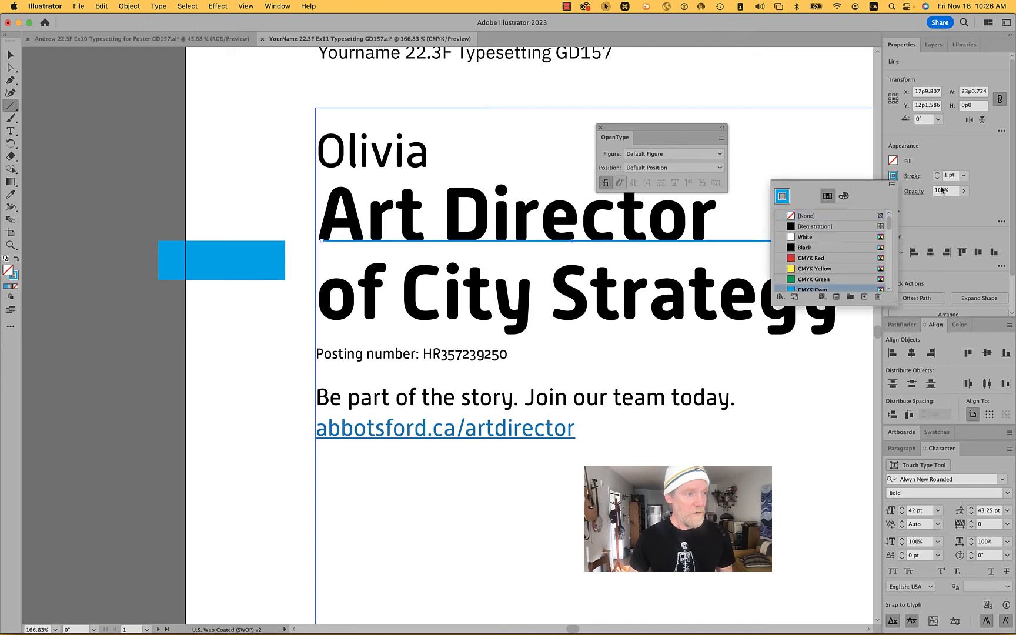
- Set the cyan line's stroke weight to one quarter of its current weight, 0.25 pt, and deselect it
{"action": "left_click", "coordinate": [956, 176]}
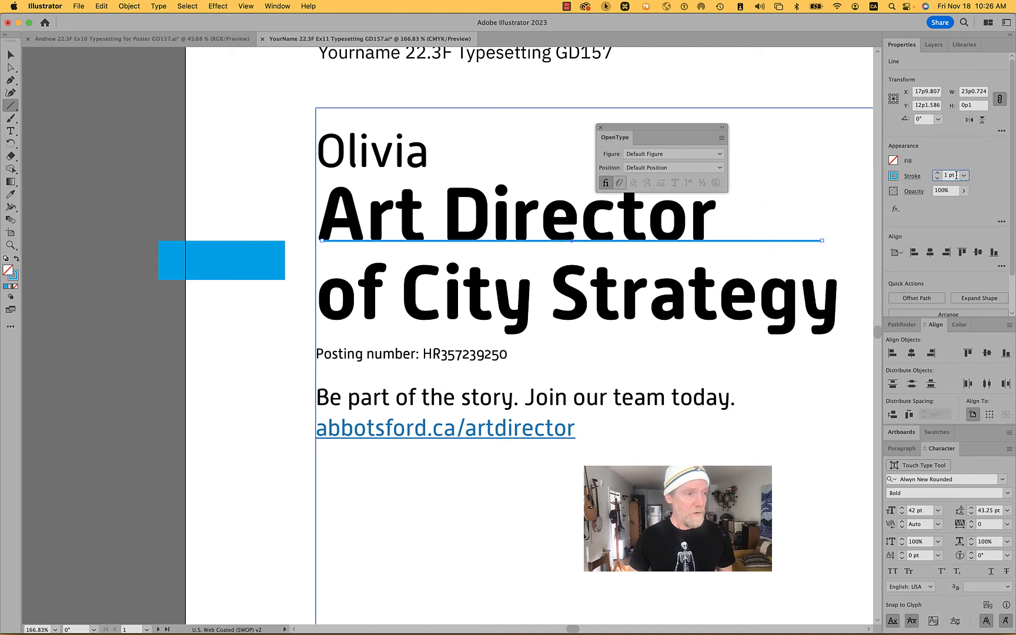
{"action": "type", "text": "/"}
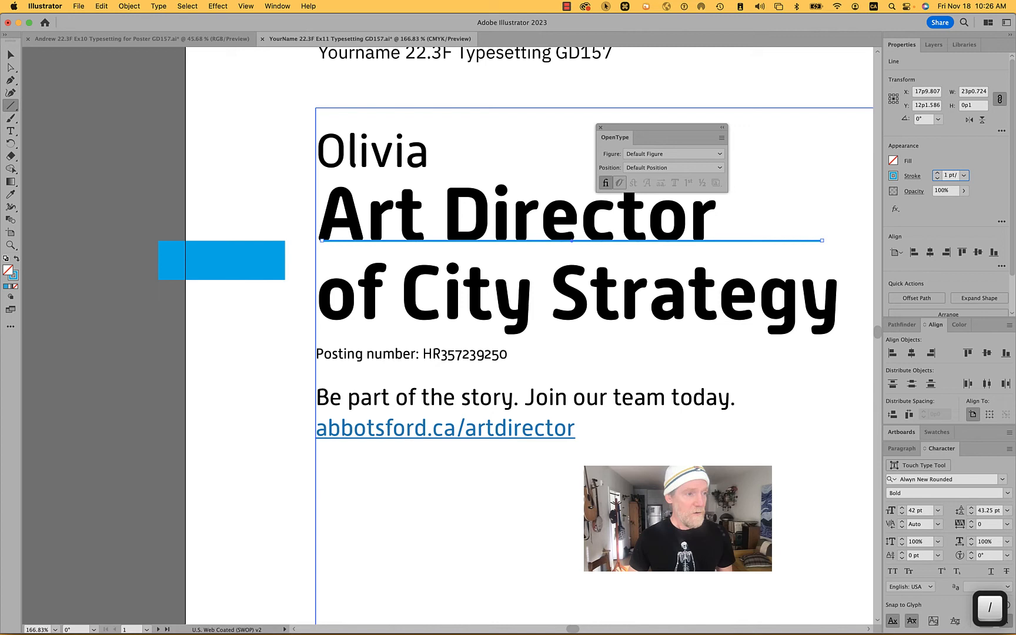
{"action": "type", "text": "4"}
{"action": "key", "text": "Return"}
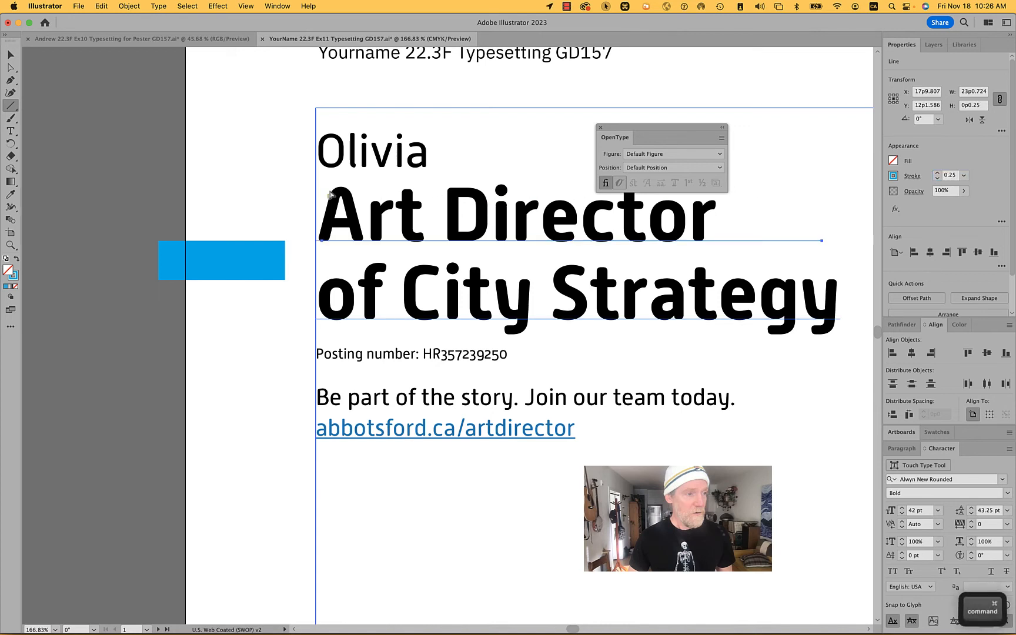
{"action": "left_click", "coordinate": [282, 190], "text": "super"}
- Select the cyan line under "Art Director" with the Direct Selection tool, set its opacity to 50%, and deselect it
{"action": "scroll", "coordinate": [462, 216], "scroll_direction": "up", "scroll_amount": 5}
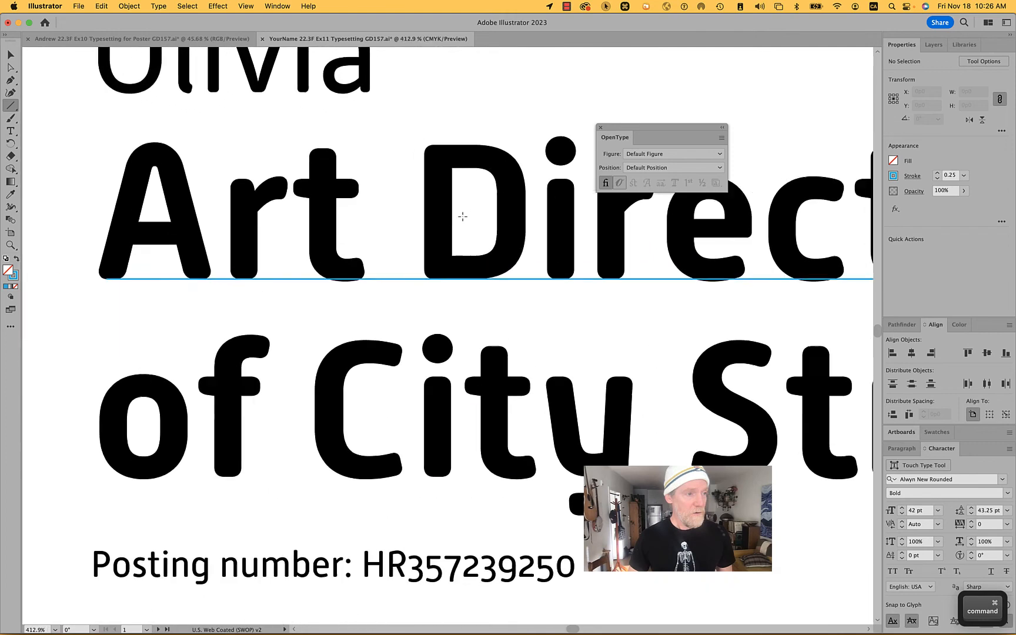
{"action": "key", "text": "z"}
{"action": "key", "text": "a"}
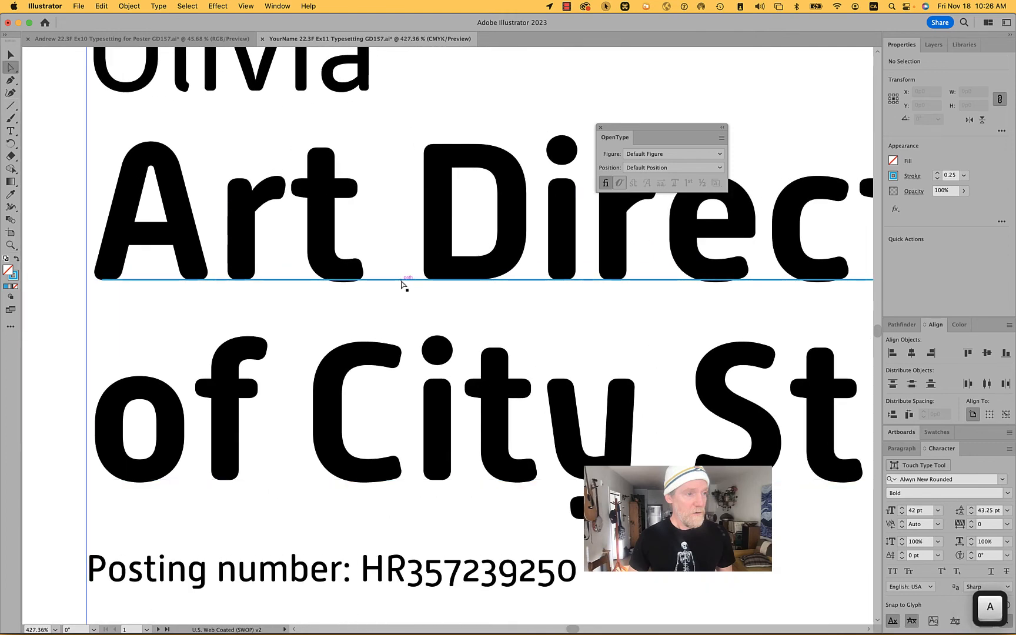
{"action": "left_click", "coordinate": [402, 280]}
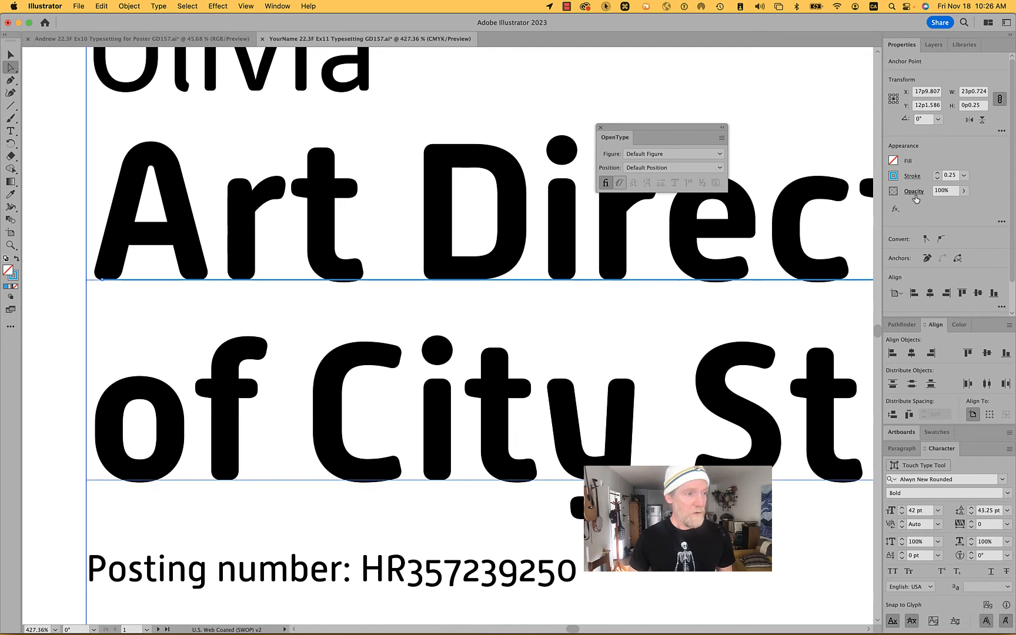
{"action": "left_click", "coordinate": [945, 190]}
{"action": "type", "text": "50"}
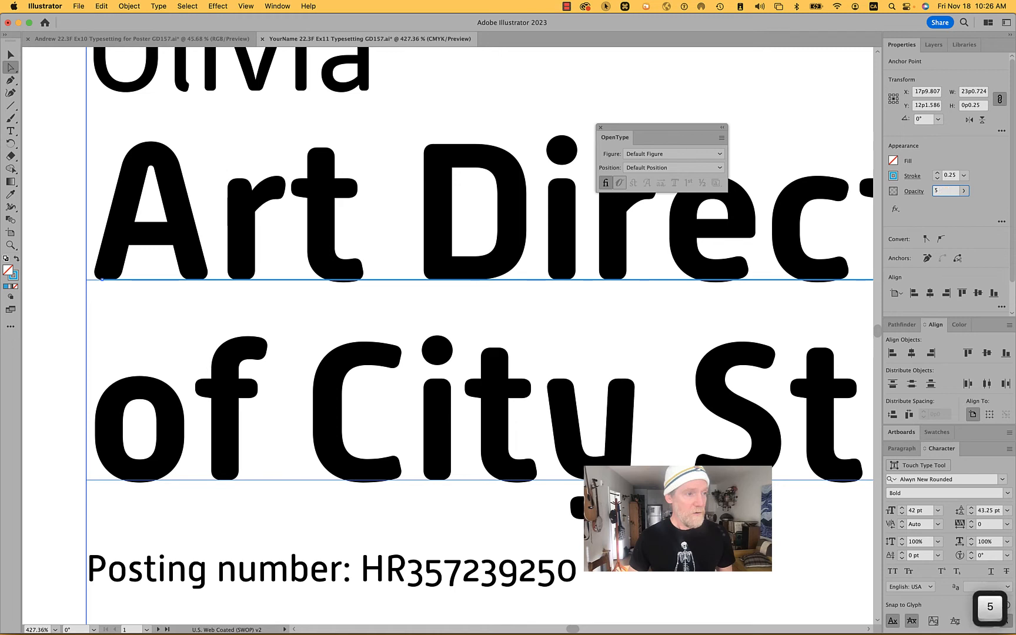
{"action": "key", "text": "Return"}
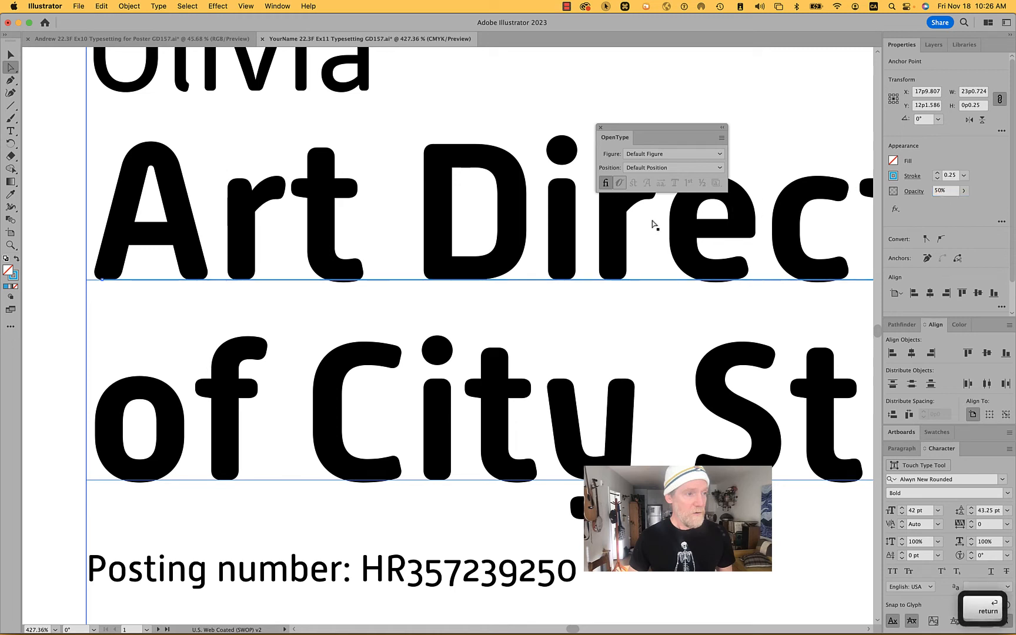
{"action": "left_click", "coordinate": [63, 340]}
- Check the baseline line against the letter bottoms and place a copy of it at the x-height of "Art Director"
{"action": "scroll", "coordinate": [186, 280], "scroll_direction": "up", "scroll_amount": 6}
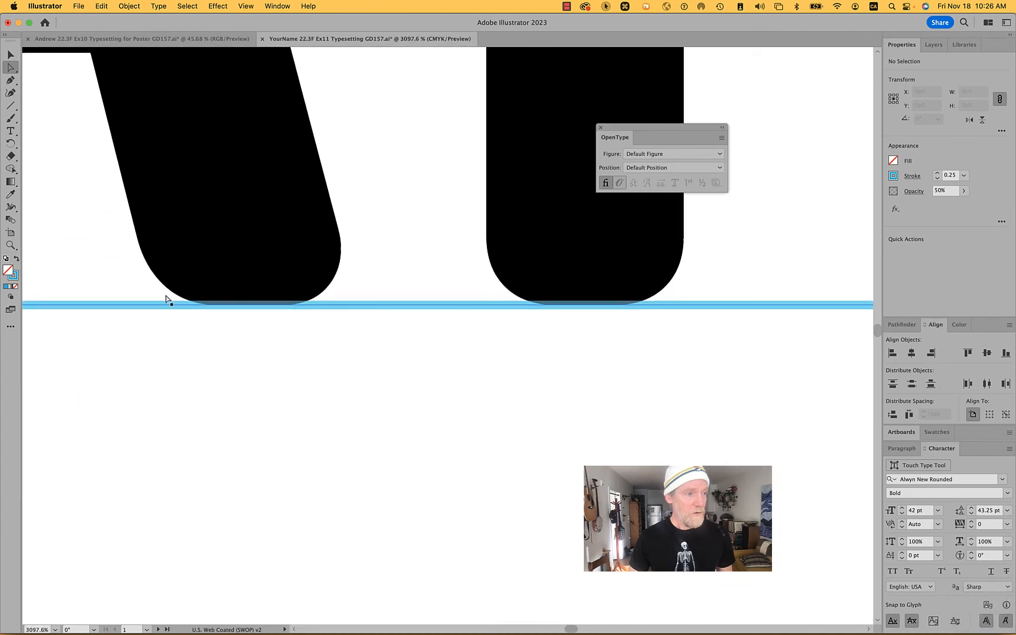
{"action": "scroll", "coordinate": [481, 409], "scroll_direction": "right", "scroll_amount": 15}
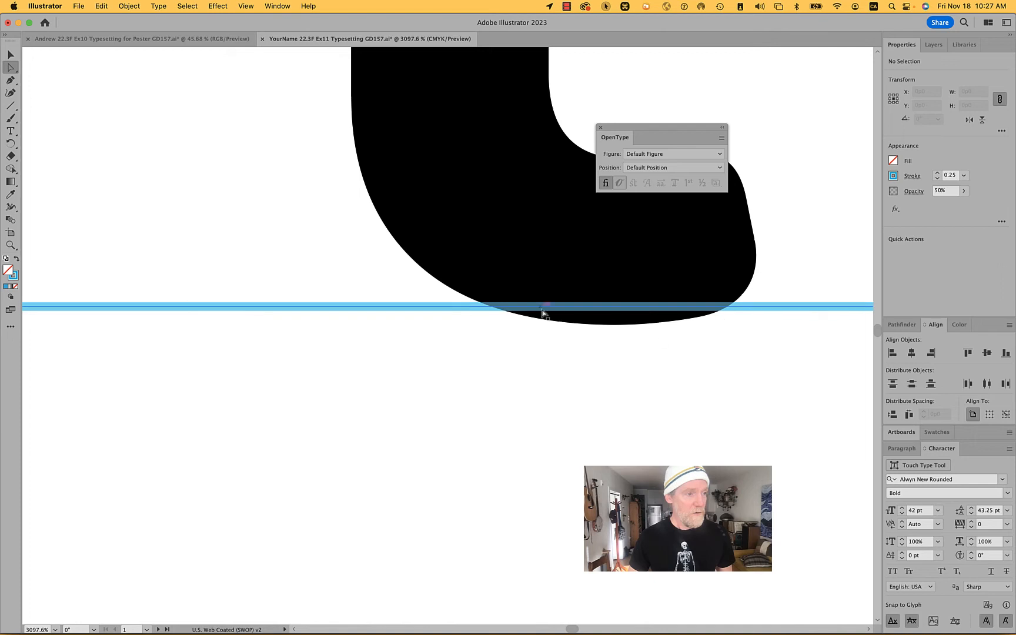
{"action": "scroll", "coordinate": [548, 320], "scroll_direction": "down", "scroll_amount": 5}
{"action": "scroll", "coordinate": [549, 320], "scroll_direction": "right", "scroll_amount": 10}
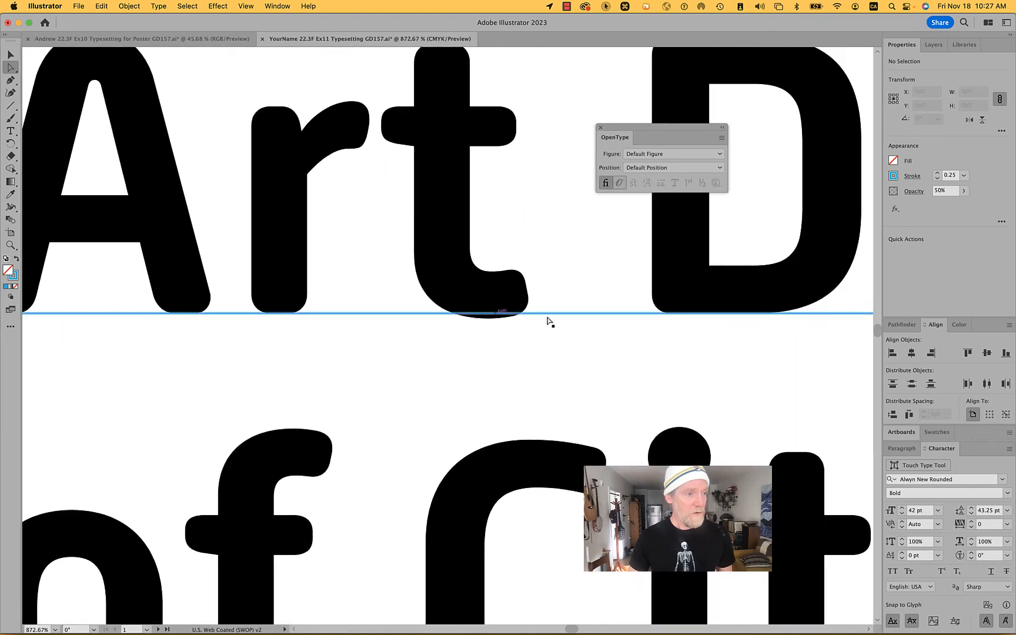
{"action": "scroll", "coordinate": [549, 320], "scroll_direction": "left", "scroll_amount": 10}
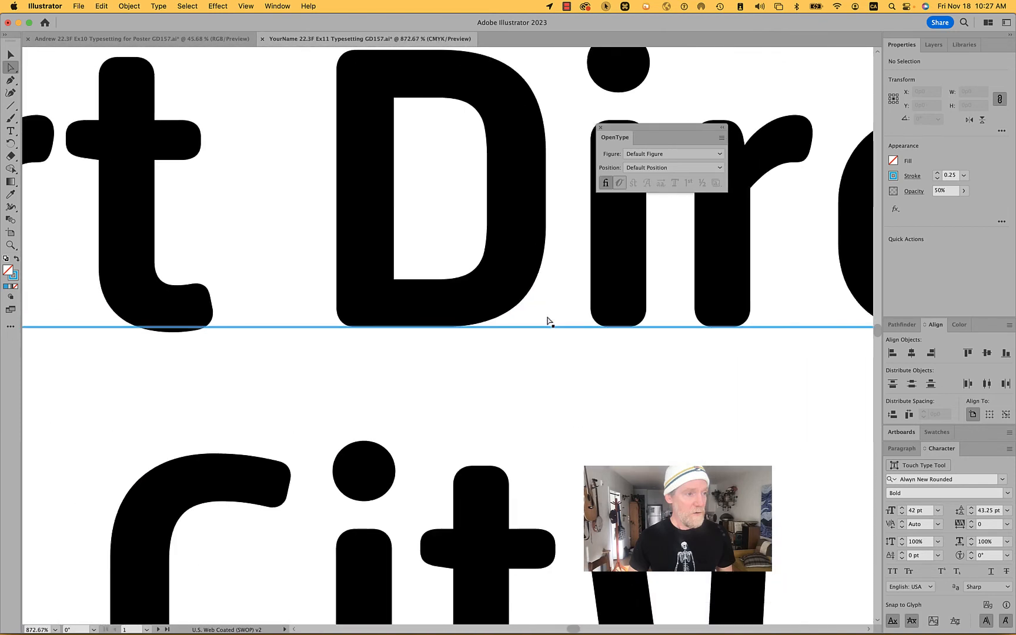
{"action": "left_click", "coordinate": [305, 333]}
{"action": "left_click_drag", "start_coordinate": [305, 332], "coordinate": [234, 127]}
- Fine-tune the copied line so it runs along the flat top of the "r", at about Y 10p3.7
{"action": "scroll", "coordinate": [234, 127], "scroll_direction": "up", "scroll_amount": 5}
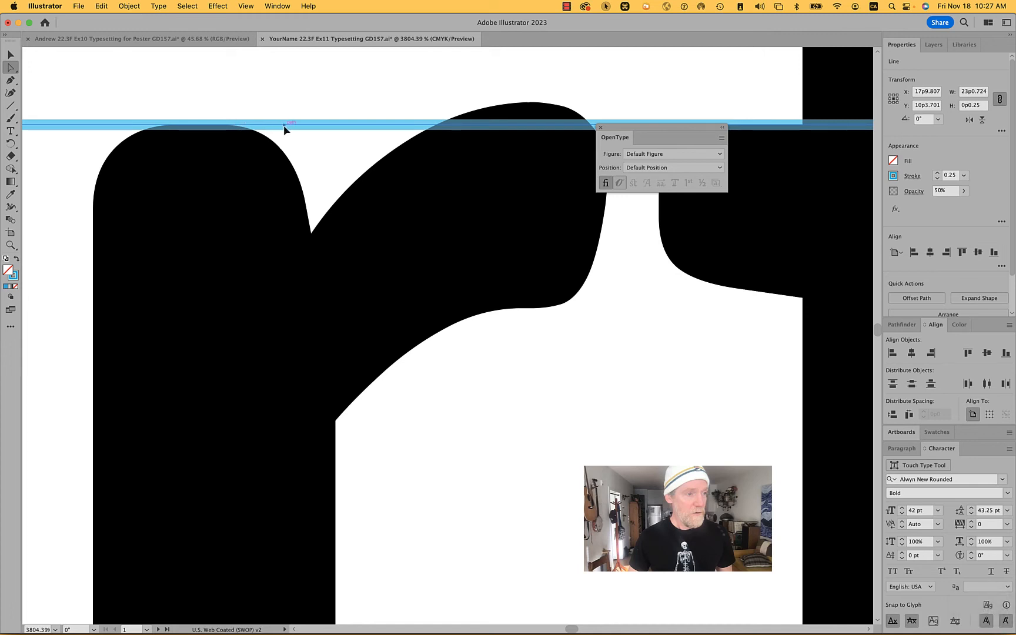
{"action": "left_click_drag", "start_coordinate": [284, 128], "coordinate": [224, 129]}
{"action": "scroll", "coordinate": [225, 126], "scroll_direction": "up", "scroll_amount": 2}
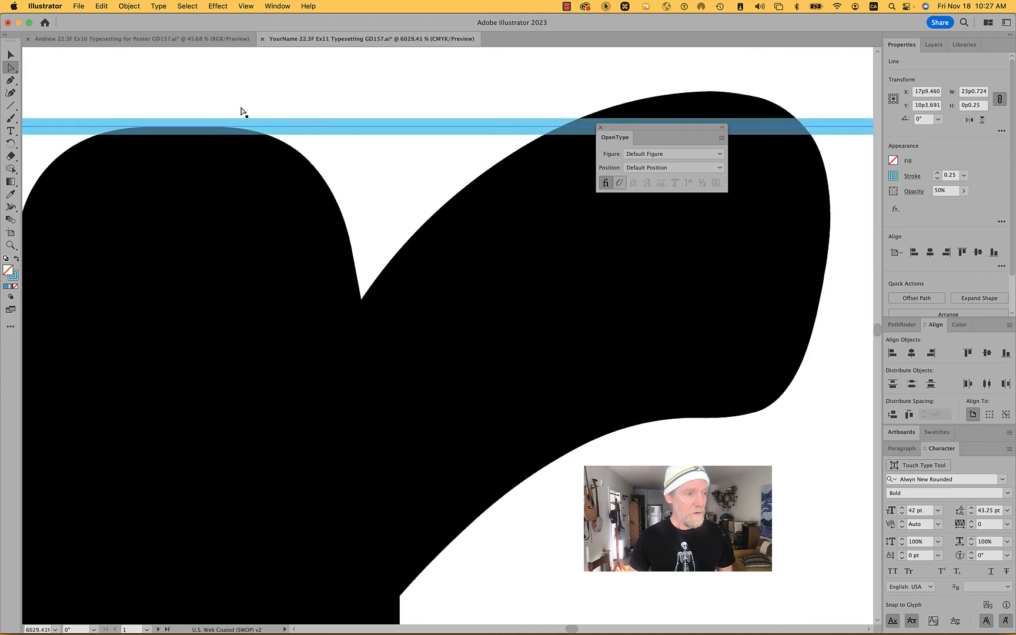
{"action": "key", "text": "Up"}
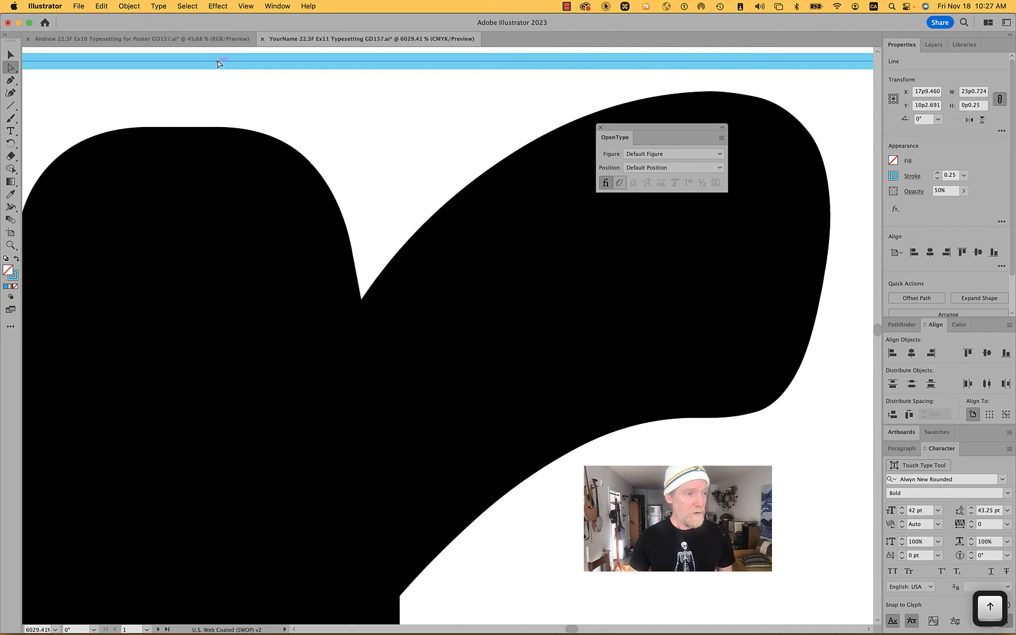
{"action": "left_click_drag", "start_coordinate": [223, 63], "coordinate": [226, 130]}
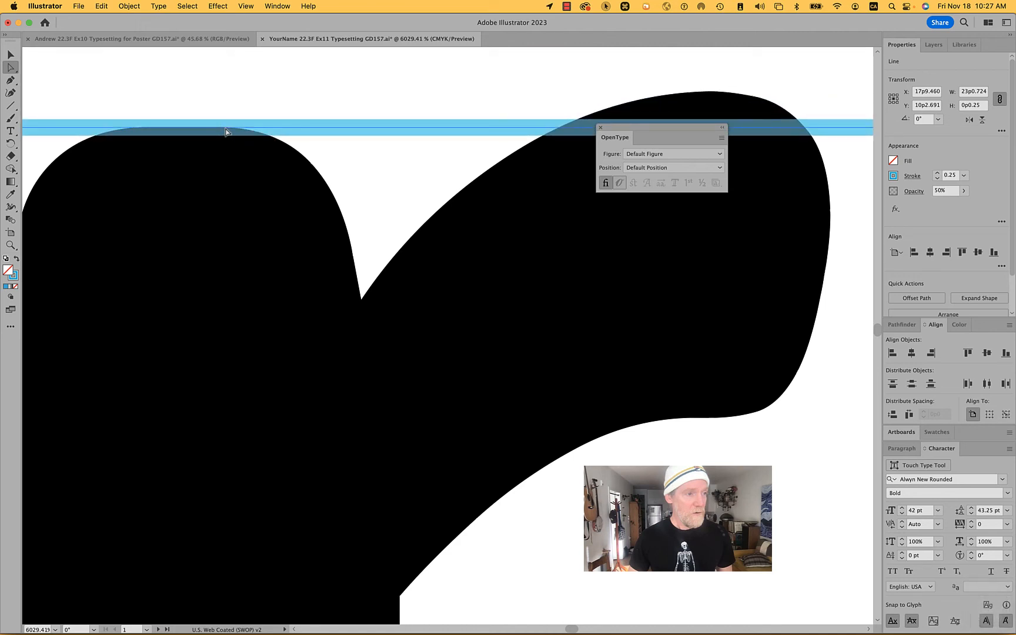
{"action": "scroll", "coordinate": [225, 131], "scroll_direction": "up", "scroll_amount": 5}
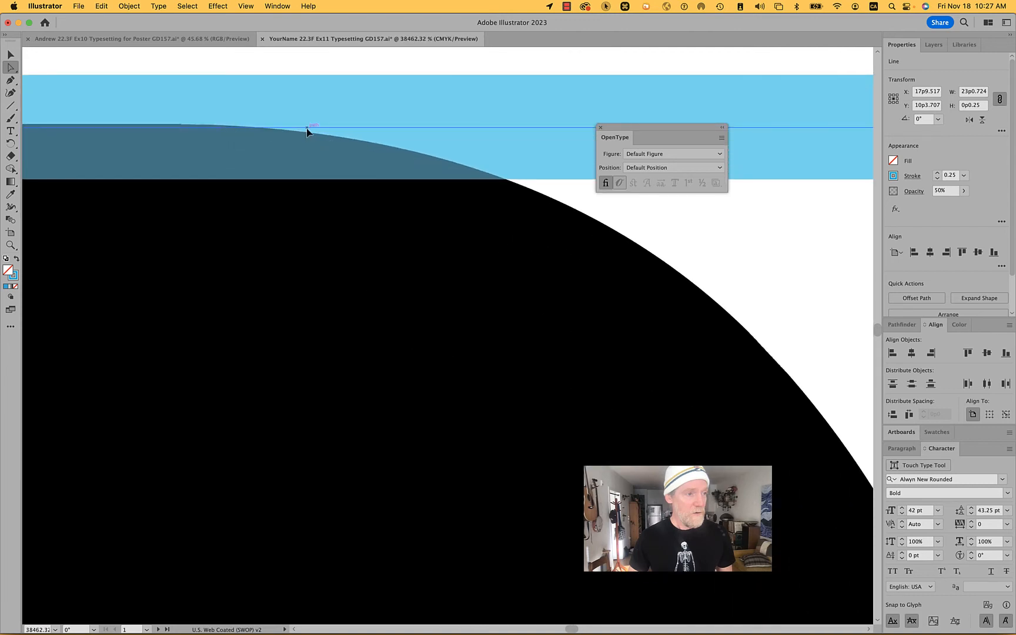
{"action": "left_click_drag", "start_coordinate": [307, 131], "coordinate": [180, 125]}
- Extend the x-height line's left endpoint horizontally to the left edge of the heading's text frame
{"action": "scroll", "coordinate": [179, 125], "scroll_direction": "down", "scroll_amount": 15}
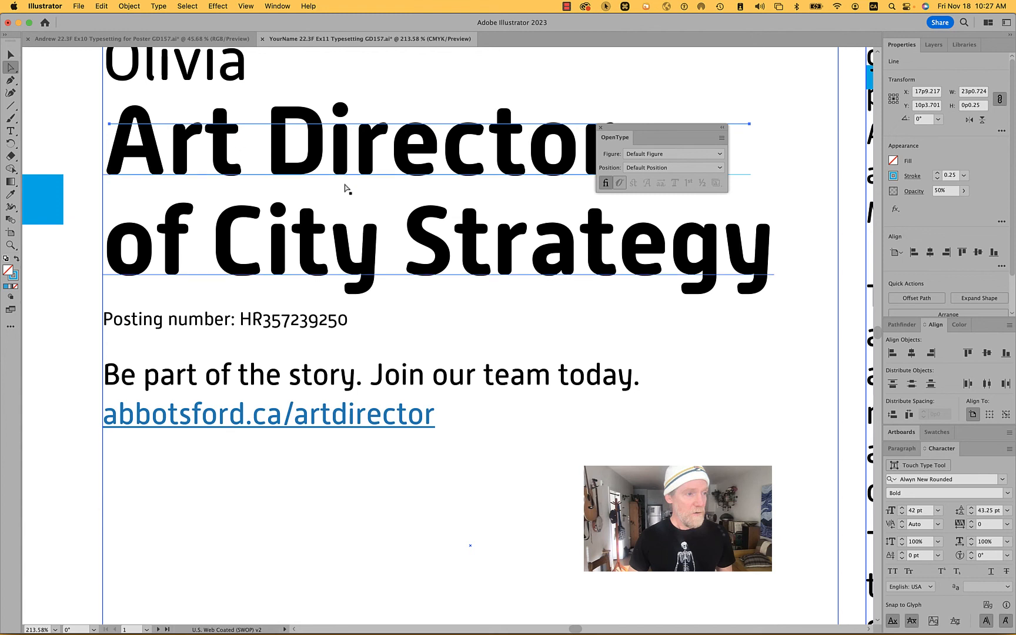
{"action": "left_click", "coordinate": [109, 125]}
{"action": "left_click_drag", "start_coordinate": [108, 125], "coordinate": [102, 124]}
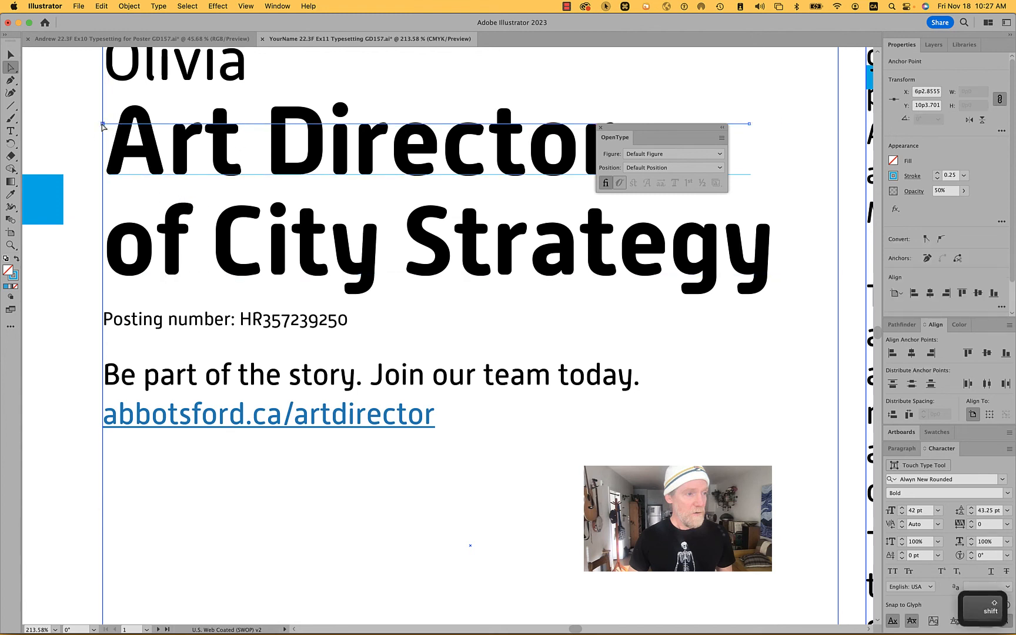
- Copy the "Art Director" baseline line straight down to the "of City Strategy" baseline at about Y 15p8.8, then deselect it
{"action": "left_click", "coordinate": [163, 175]}
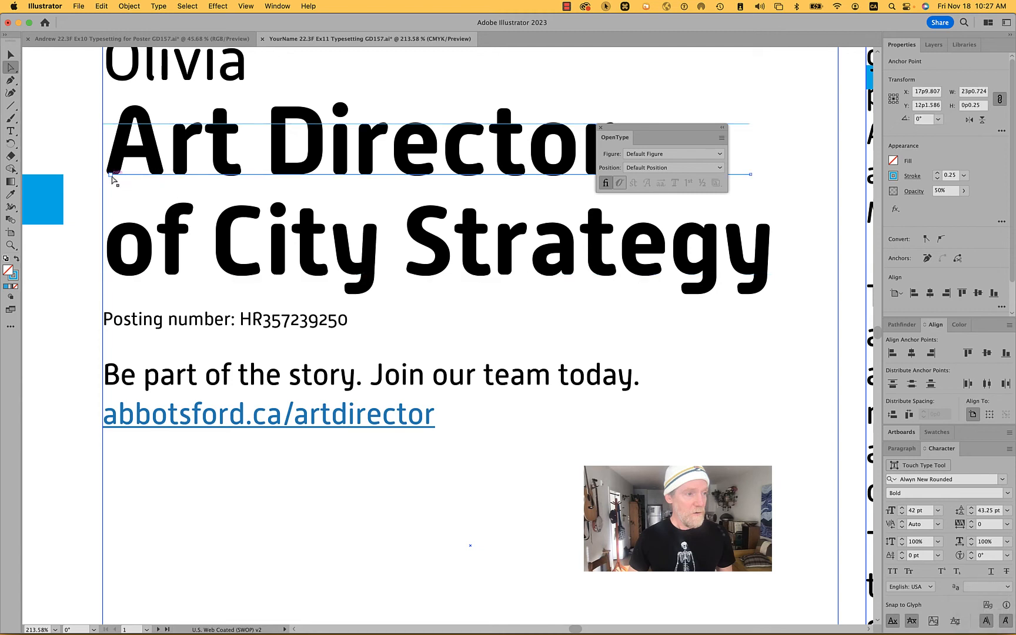
{"action": "left_click_drag", "start_coordinate": [110, 175], "coordinate": [133, 277]}
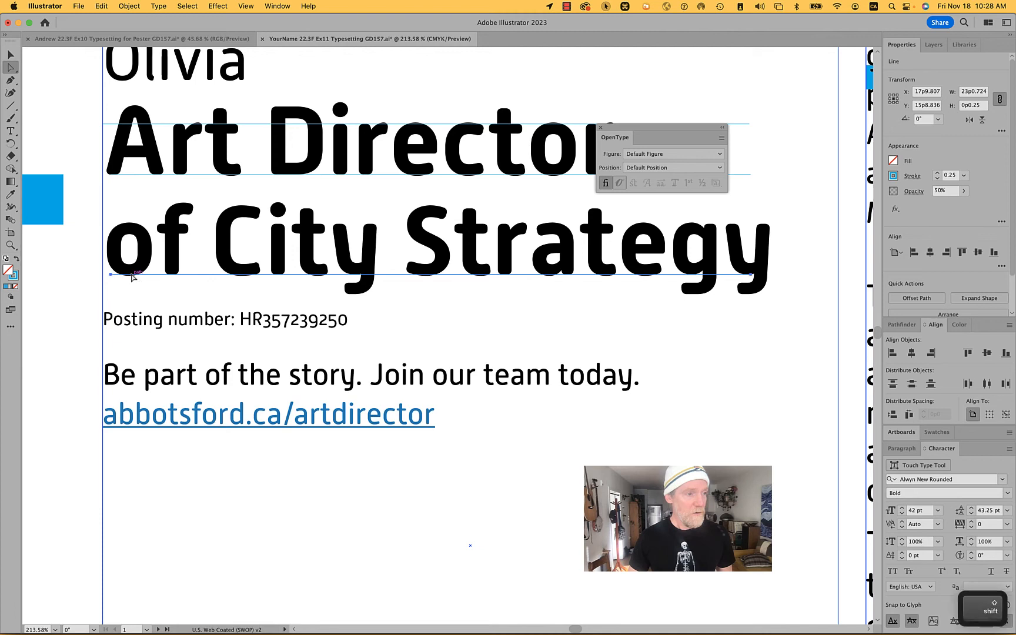
{"action": "left_click", "coordinate": [91, 286]}
- Select the left endpoints of all three cyan lines and average them along the vertical axis
{"action": "scroll", "coordinate": [90, 287], "scroll_direction": "left", "scroll_amount": 5}
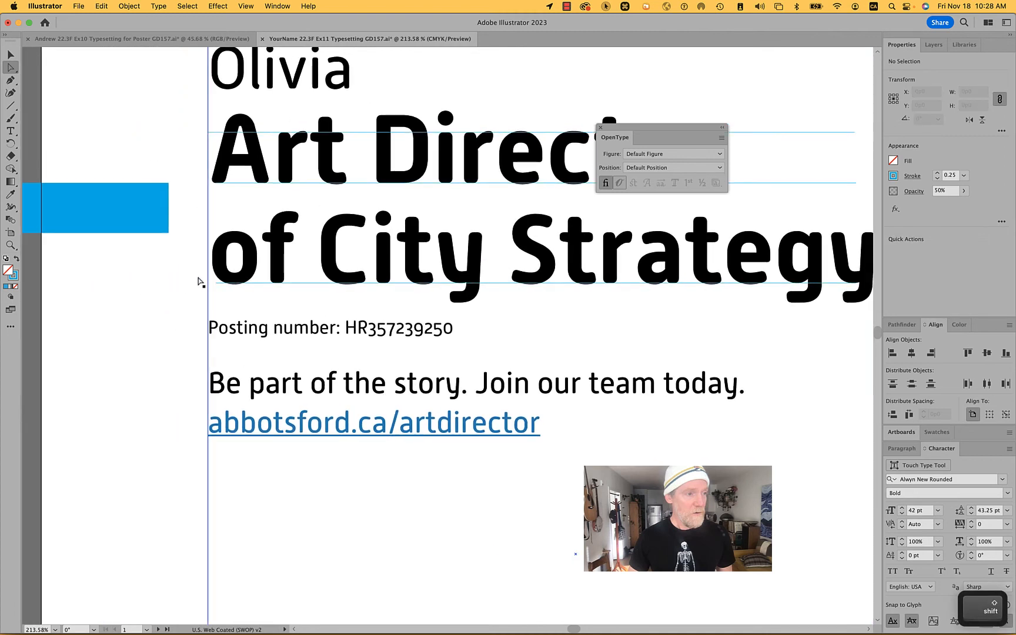
{"action": "left_click", "coordinate": [217, 282]}
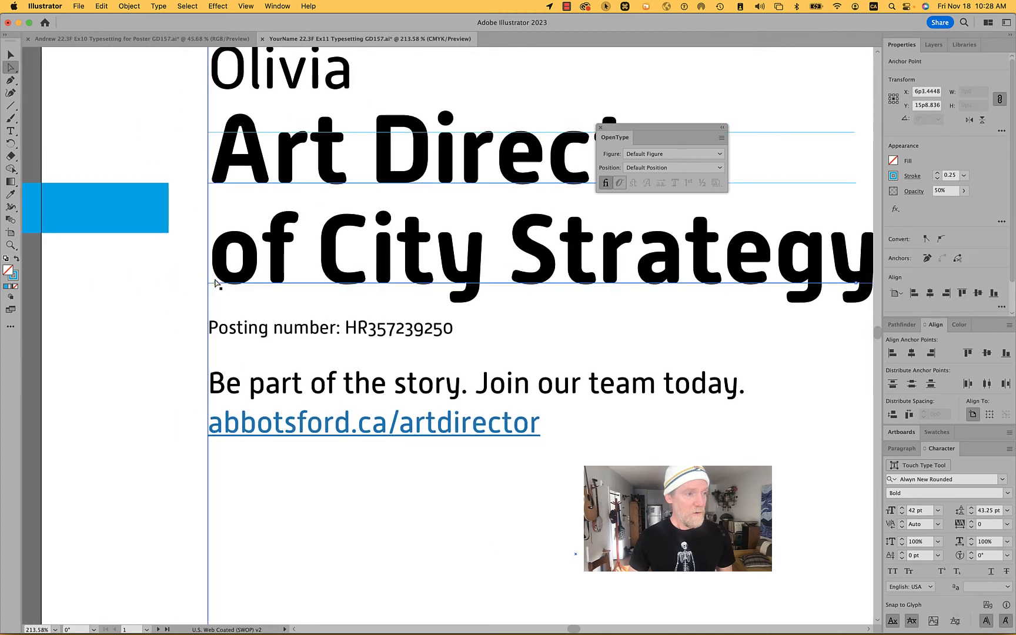
{"action": "left_click", "coordinate": [216, 183], "text": "shift"}
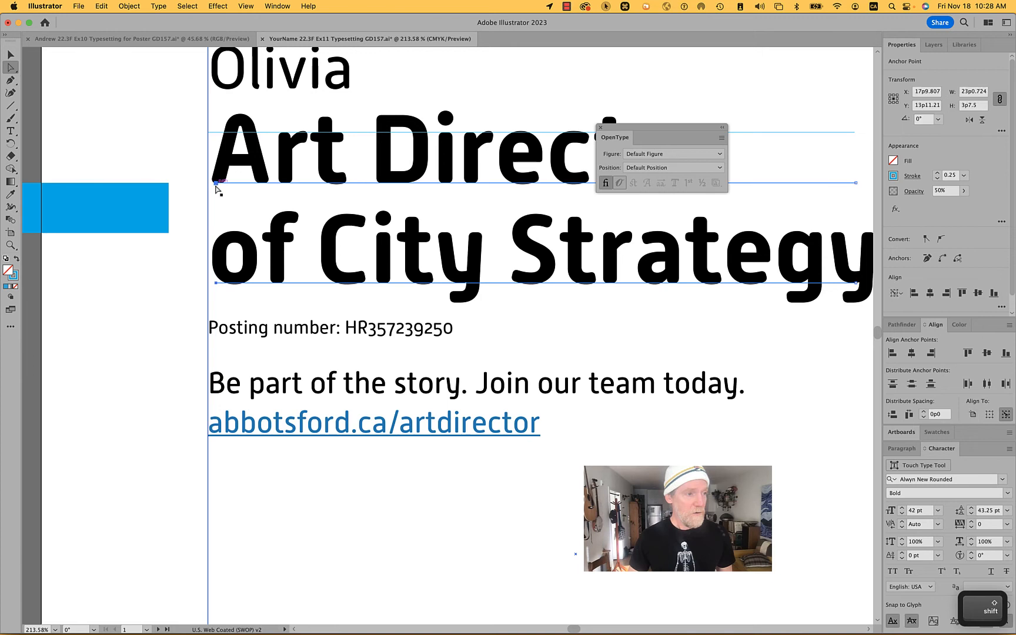
{"action": "left_click", "coordinate": [209, 132], "text": "shift"}
{"action": "right_click", "coordinate": [209, 133]}
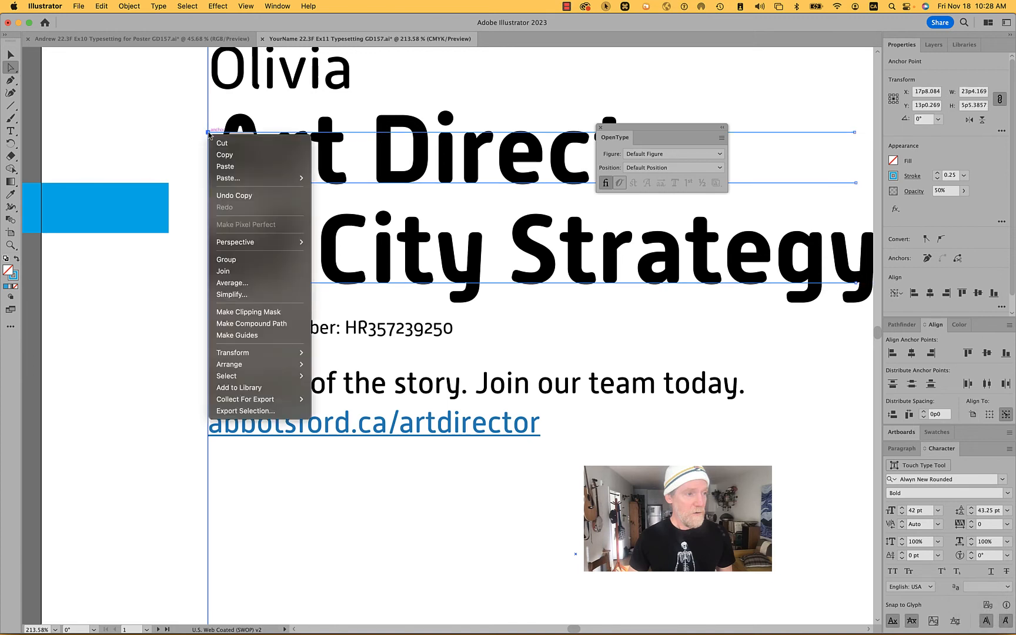
{"action": "left_click", "coordinate": [283, 286]}
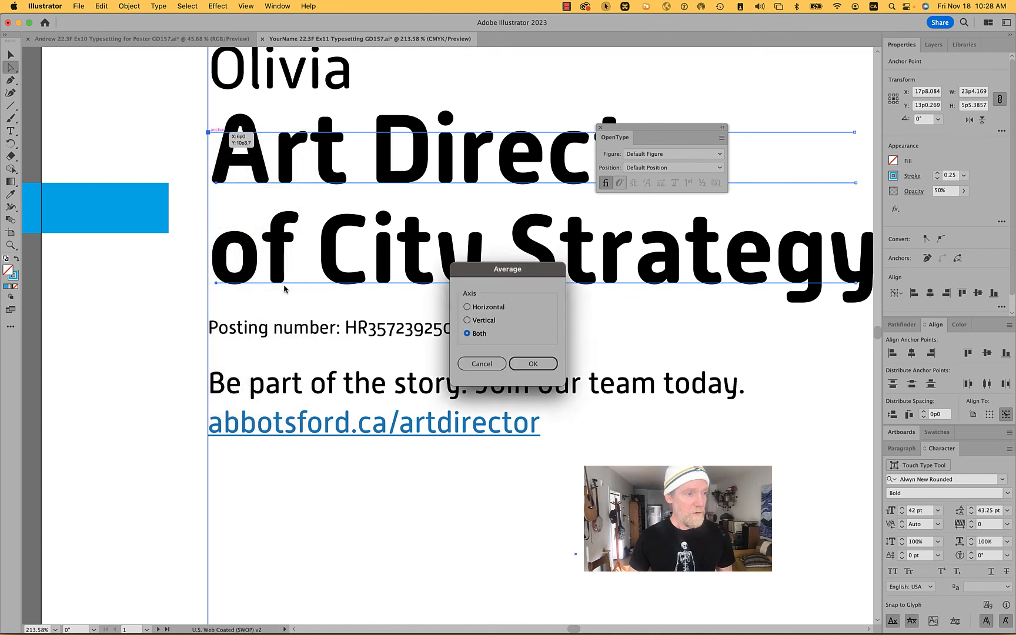
{"action": "left_click", "coordinate": [486, 320]}
{"action": "left_click", "coordinate": [532, 363]}
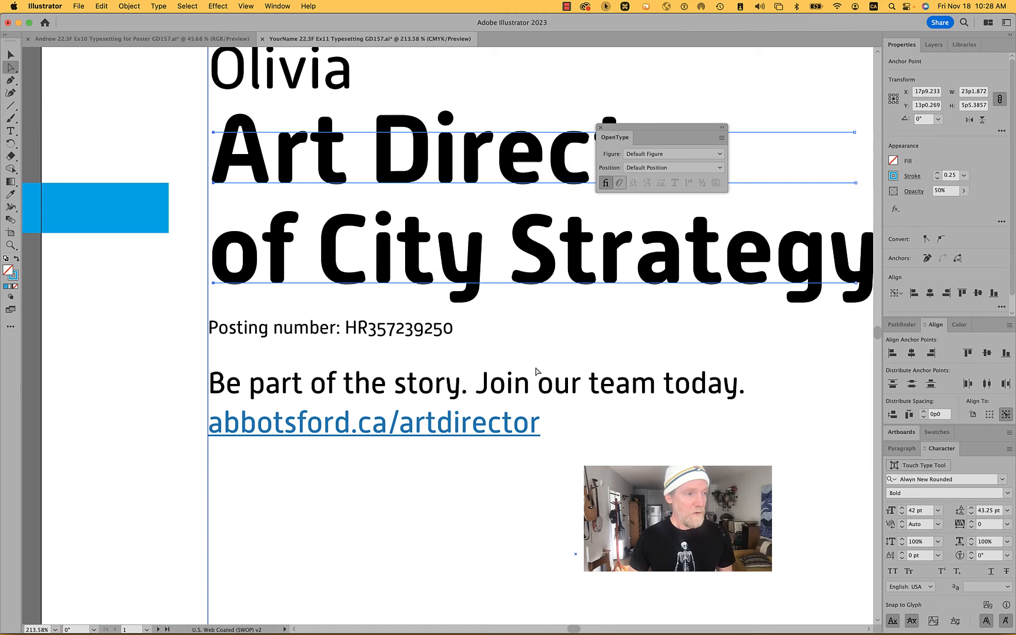
- Nudge the three left endpoints outward so the lines start slightly left of the heading text, then deselect them
{"action": "key", "text": "Left"}
{"action": "key", "text": "Left"}
{"action": "key", "text": "Left"}
{"action": "key", "text": "Left"}
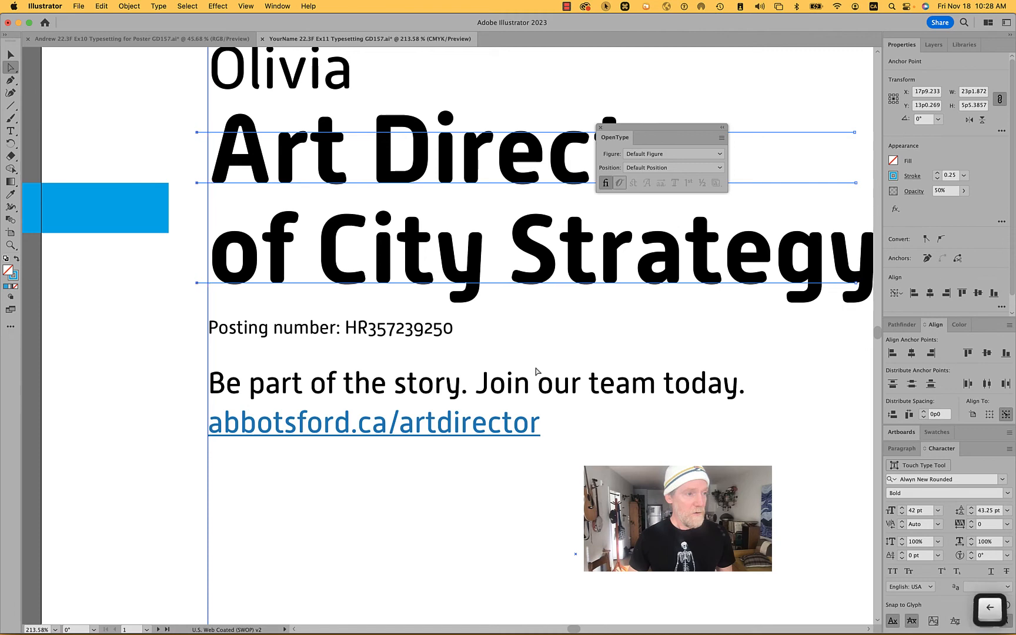
{"action": "left_click", "coordinate": [143, 131]}
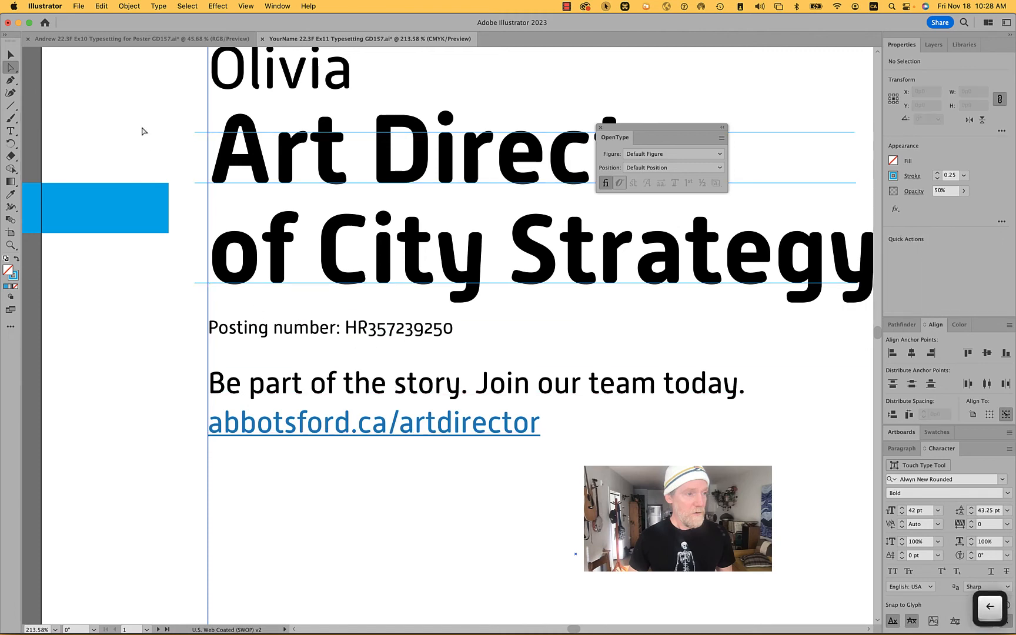
- Move the cyan rectangle horizontally off the artboard to about X -3p3.2
{"action": "scroll", "coordinate": [141, 131], "scroll_direction": "down", "scroll_amount": 3}
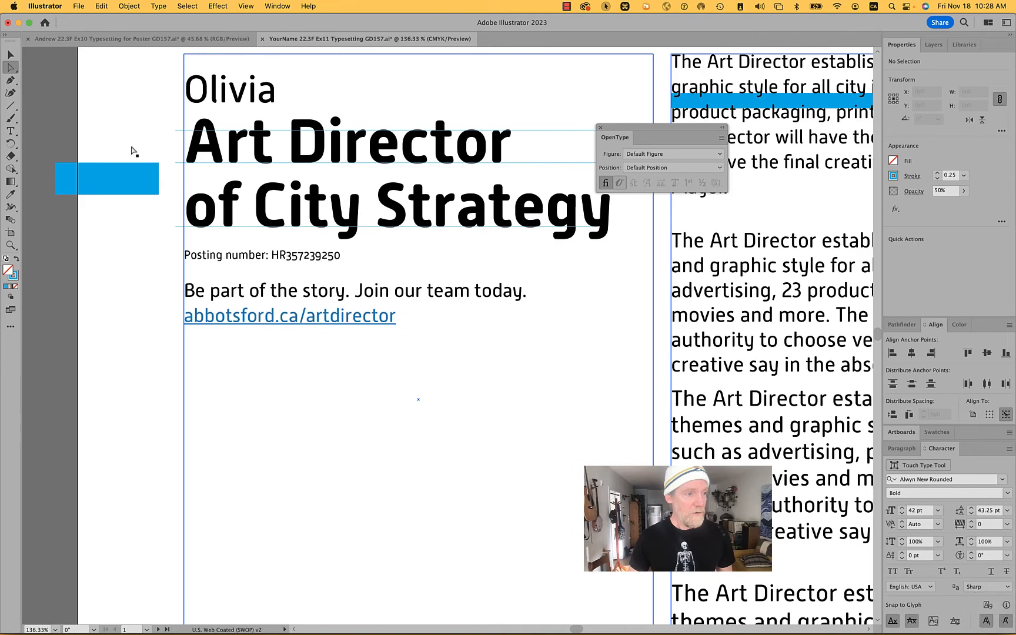
{"action": "left_click_drag", "start_coordinate": [126, 175], "coordinate": [37, 174]}
{"action": "scroll", "coordinate": [113, 151], "scroll_direction": "up", "scroll_amount": 3}
{"action": "scroll", "coordinate": [113, 150], "scroll_direction": "left", "scroll_amount": 2}
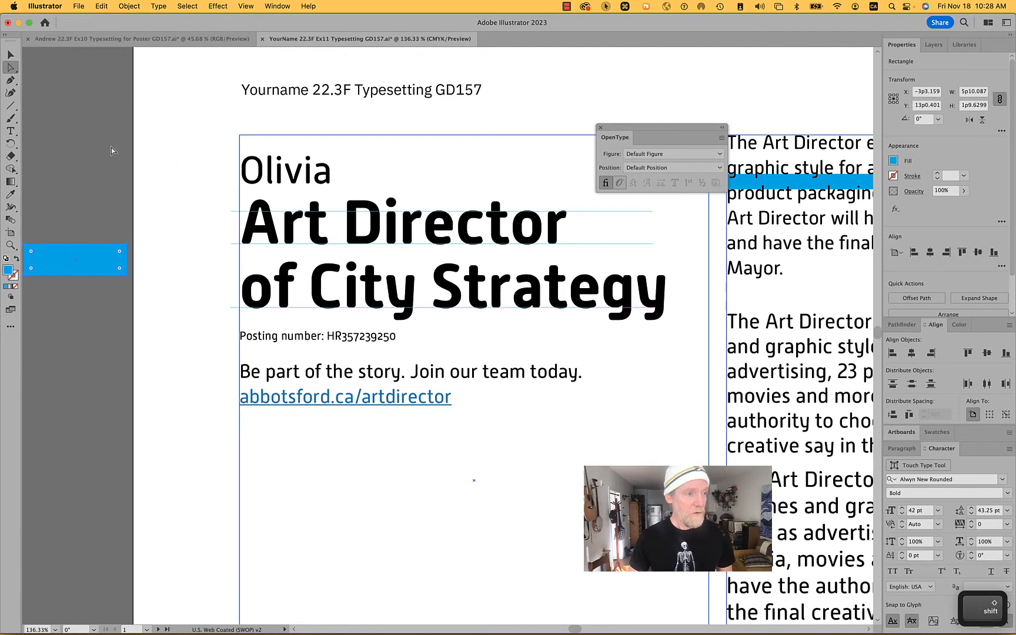
- Add a new text object just outside the heading beside the "Art Director" x-height line and fill it with CMYK Cyan
{"action": "double_click", "coordinate": [266, 87]}
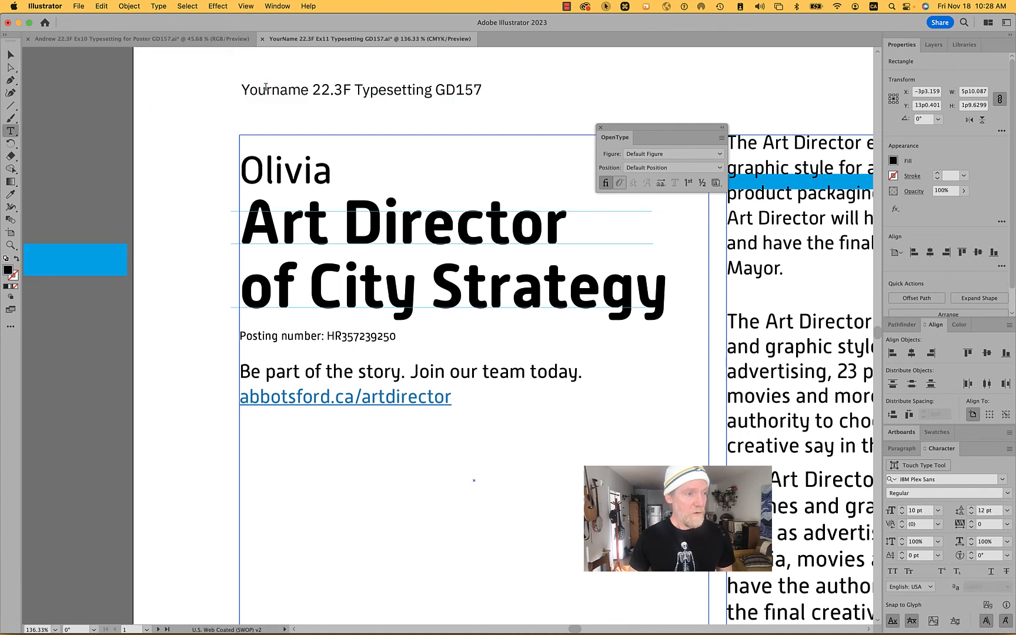
{"action": "left_click", "coordinate": [222, 133], "text": "super"}
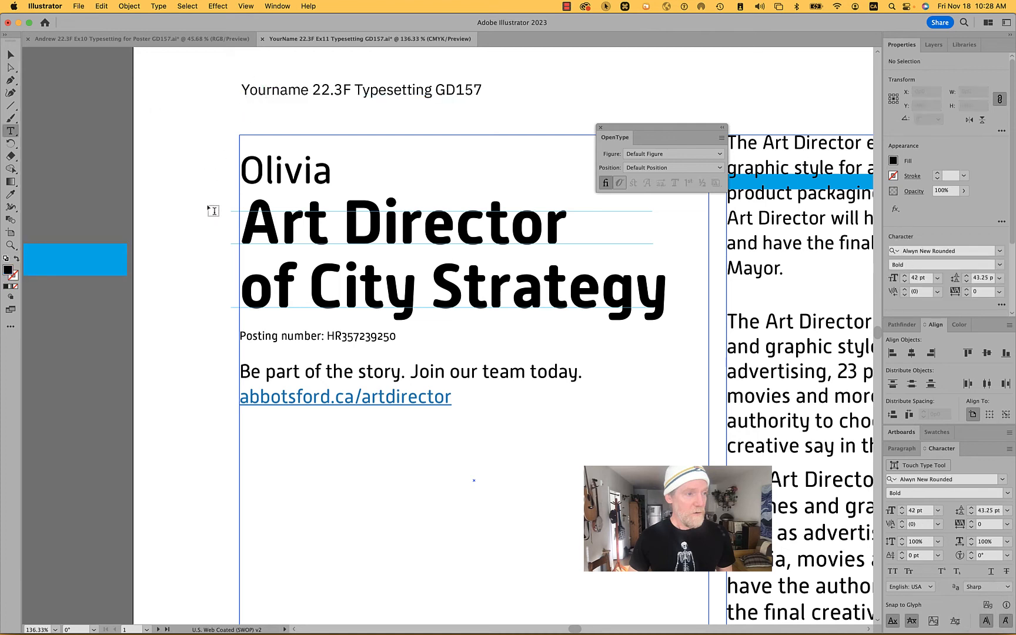
{"action": "left_click", "coordinate": [204, 209]}
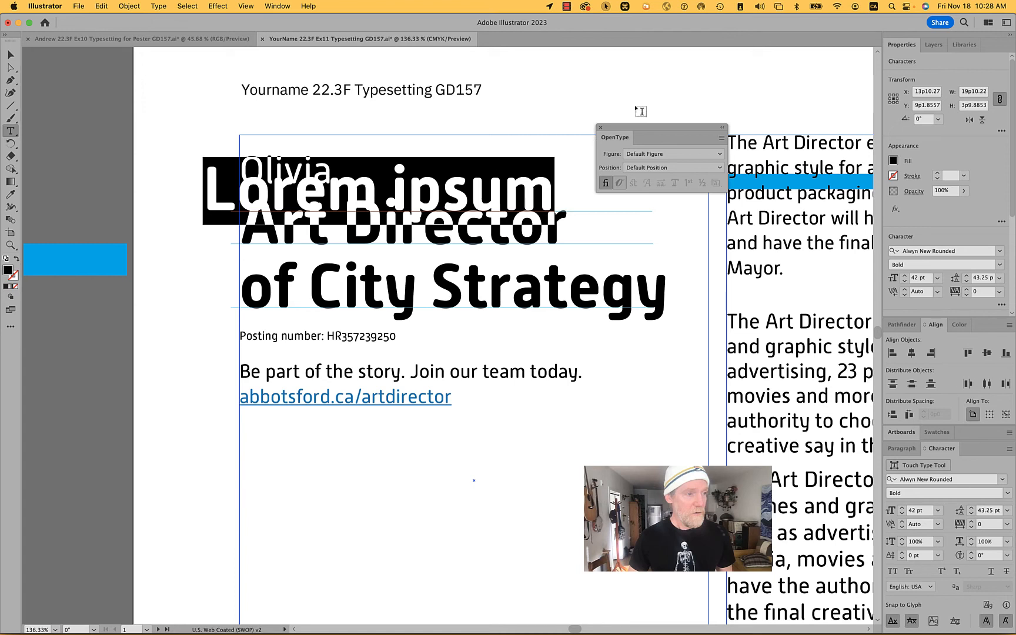
{"action": "left_click", "coordinate": [893, 161]}
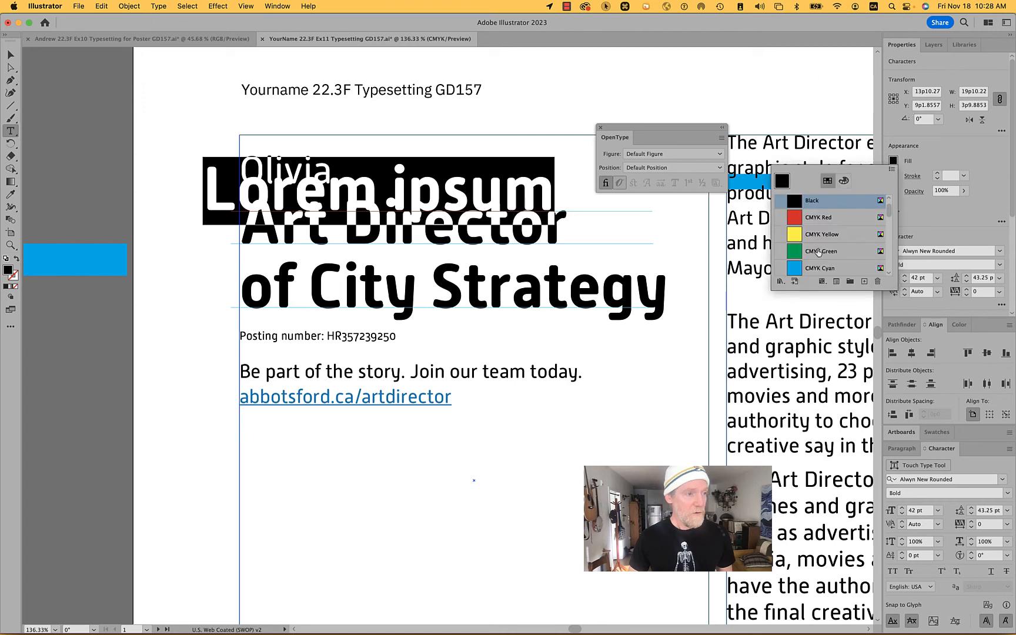
{"action": "left_click", "coordinate": [819, 270]}
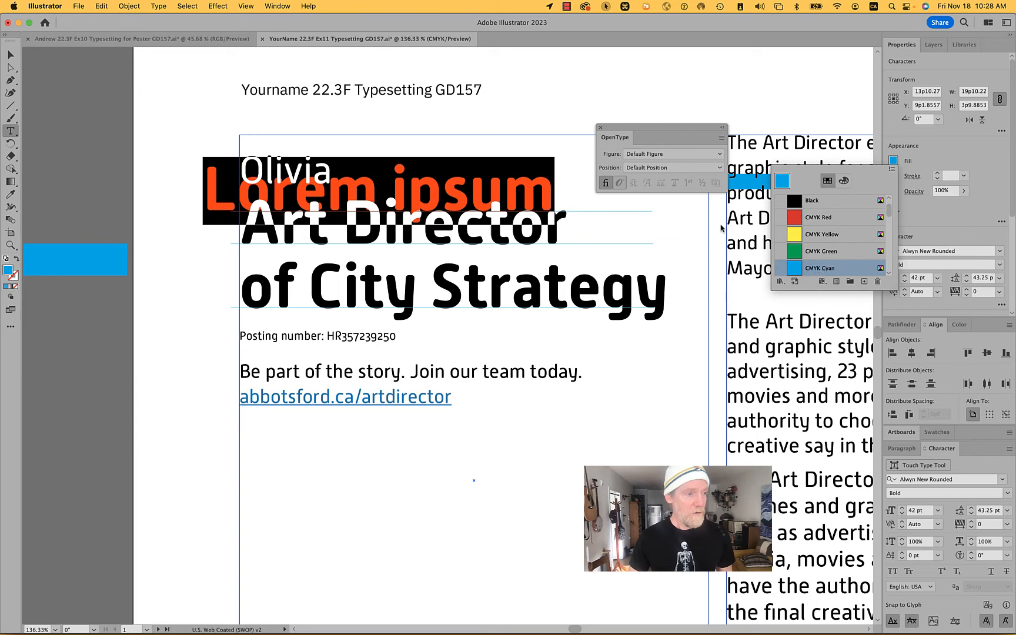
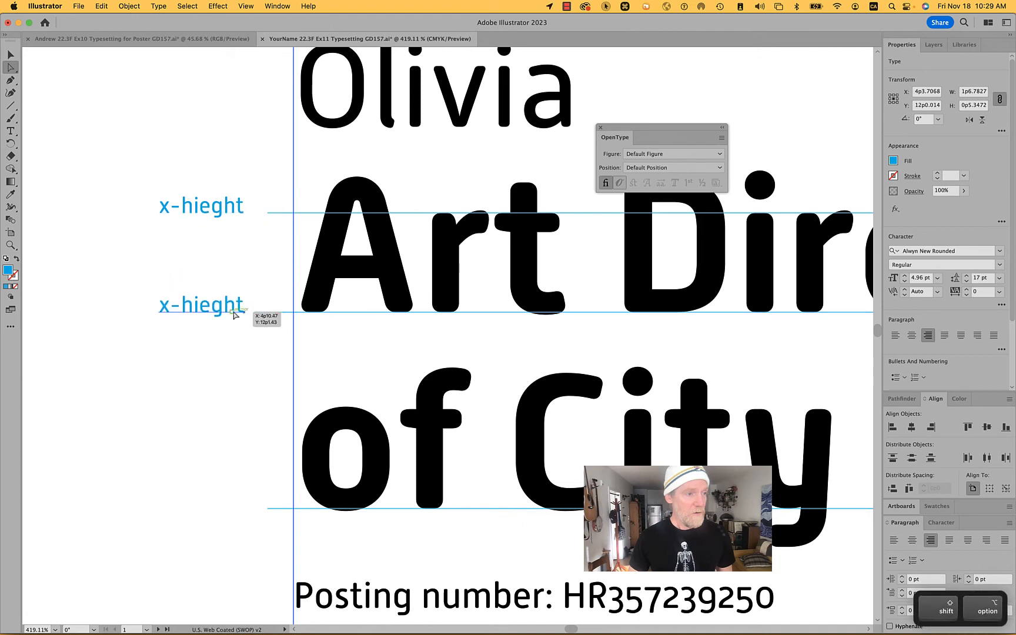
- Replace the text of the copied label beside the "Art Director" baseline with "baseline"
{"action": "key", "text": "t"}
{"action": "triple_click", "coordinate": [215, 310]}
{"action": "type", "text": "baseline"}
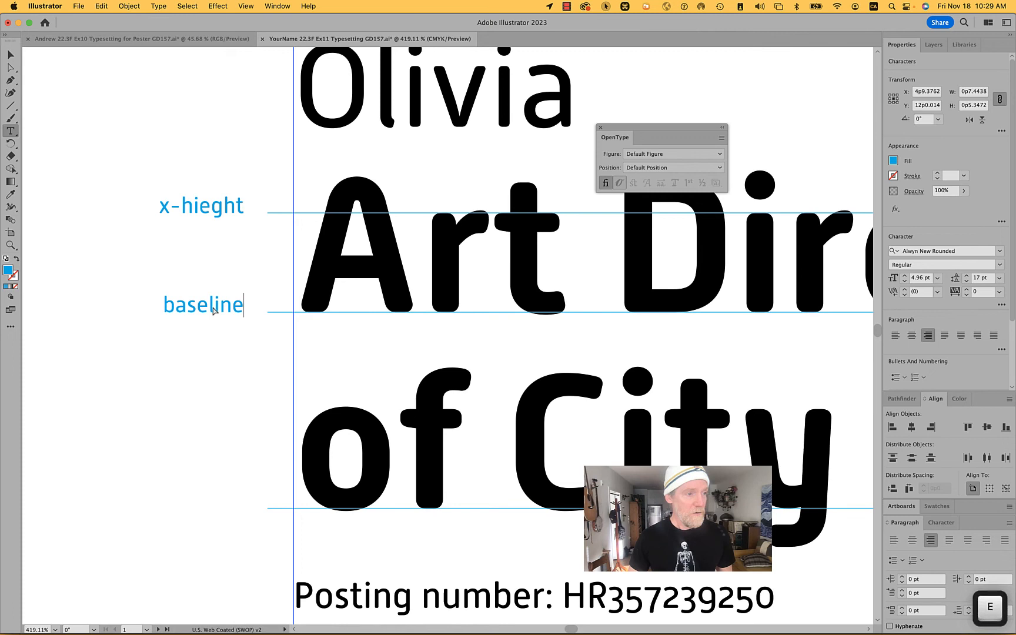
{"action": "key", "text": "Escape"}
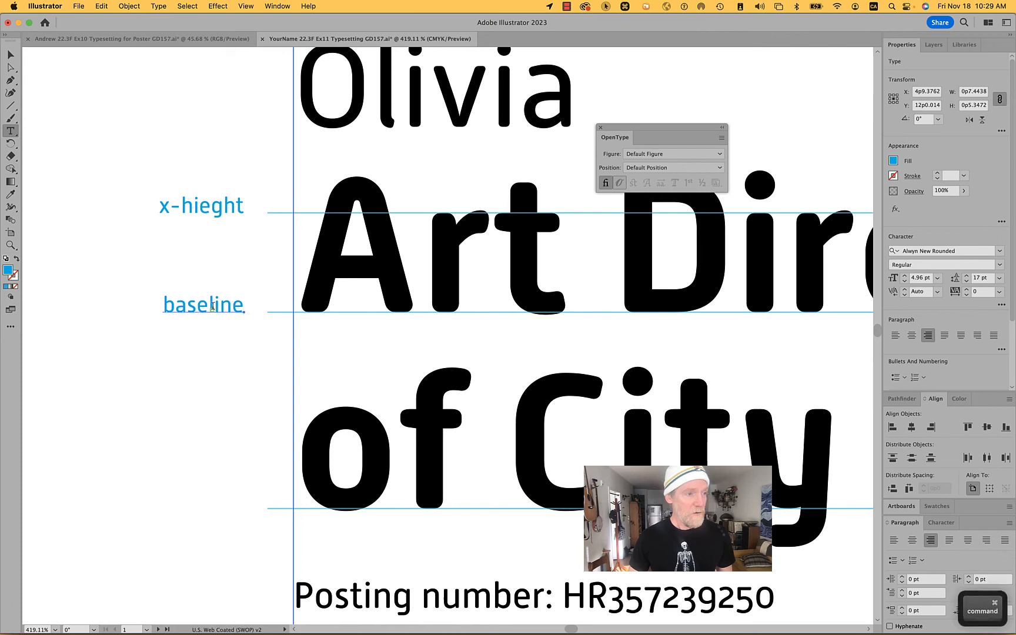
- Copy the baseline label down to about Y 13p9.4, midway between the two baselines, and change its text to "leading"
{"action": "key", "text": "a"}
{"action": "left_click_drag", "start_coordinate": [245, 318], "coordinate": [233, 412]}
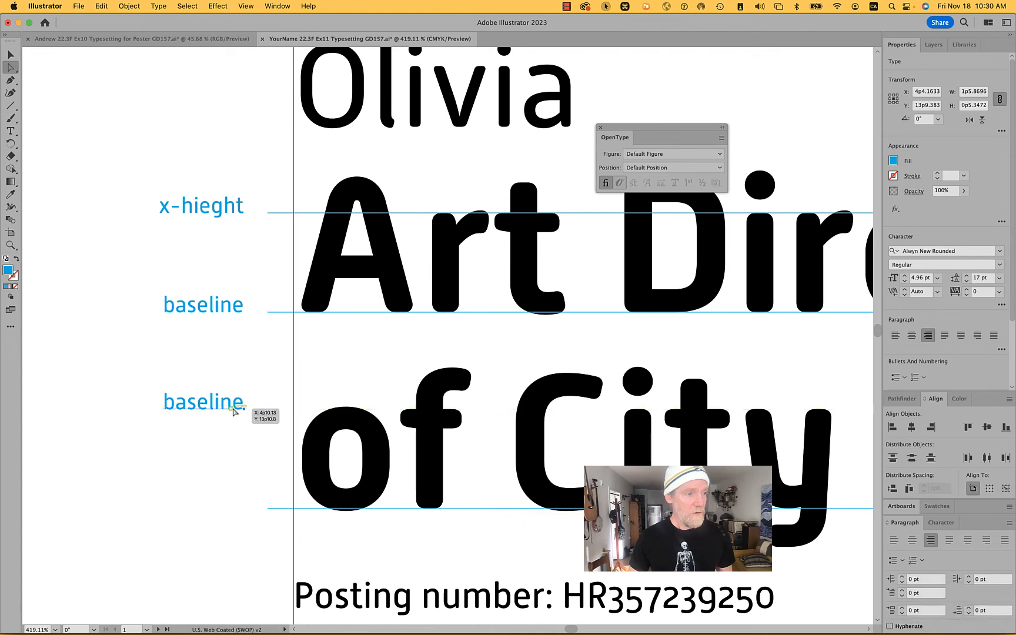
{"action": "double_click", "coordinate": [230, 410]}
{"action": "double_click", "coordinate": [228, 406]}
{"action": "type", "text": "leading"}
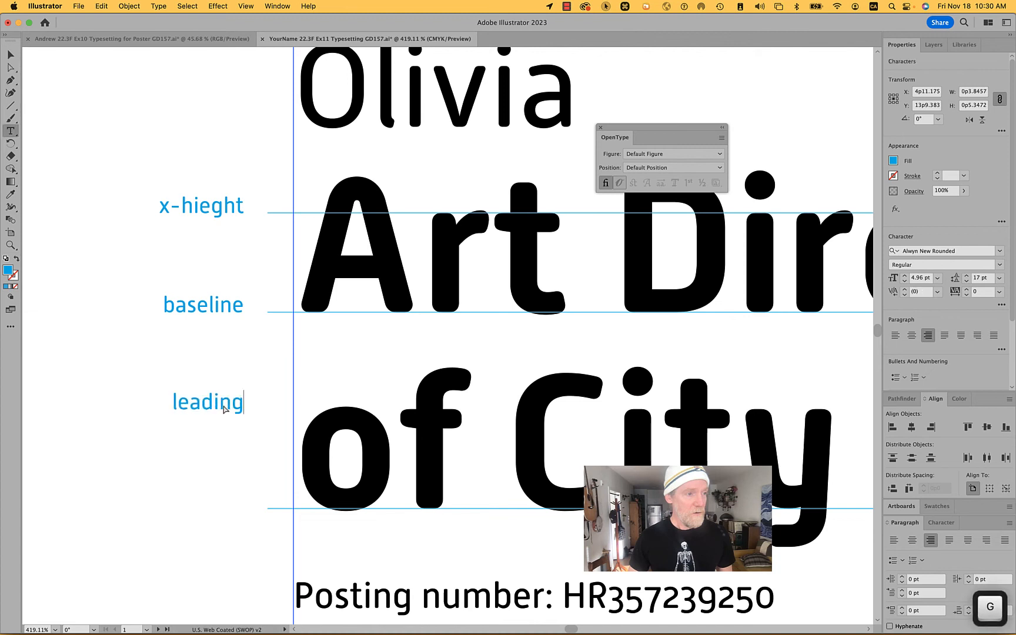
{"action": "left_click", "coordinate": [148, 408], "text": "super"}
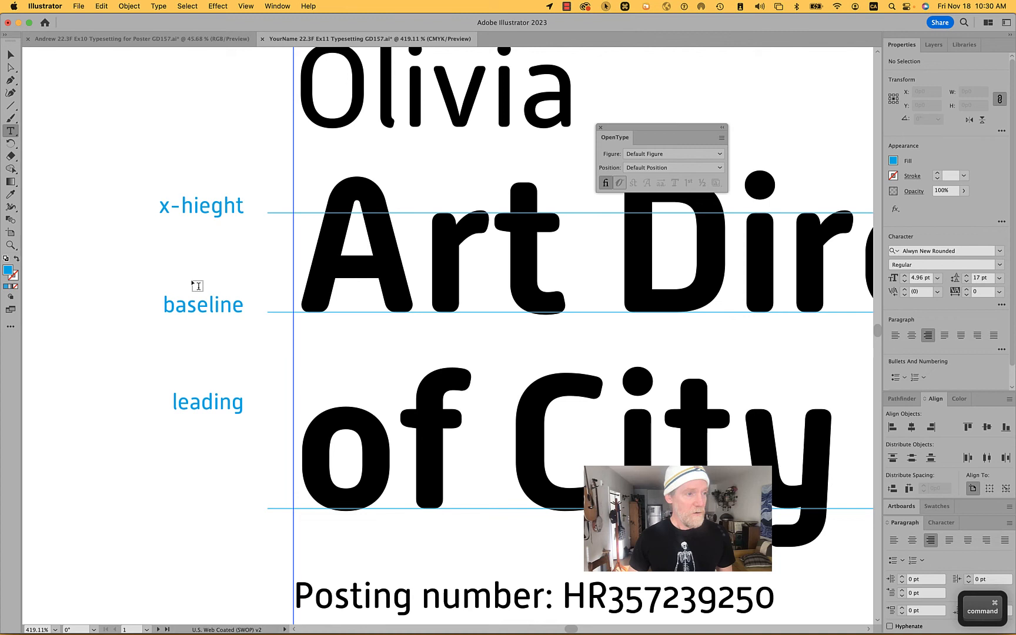
- Draw a vertical line about 3p7.25 long between the two baselines near their left ends and give it a 0.25 pt stroke
{"action": "key", "text": "backslash"}
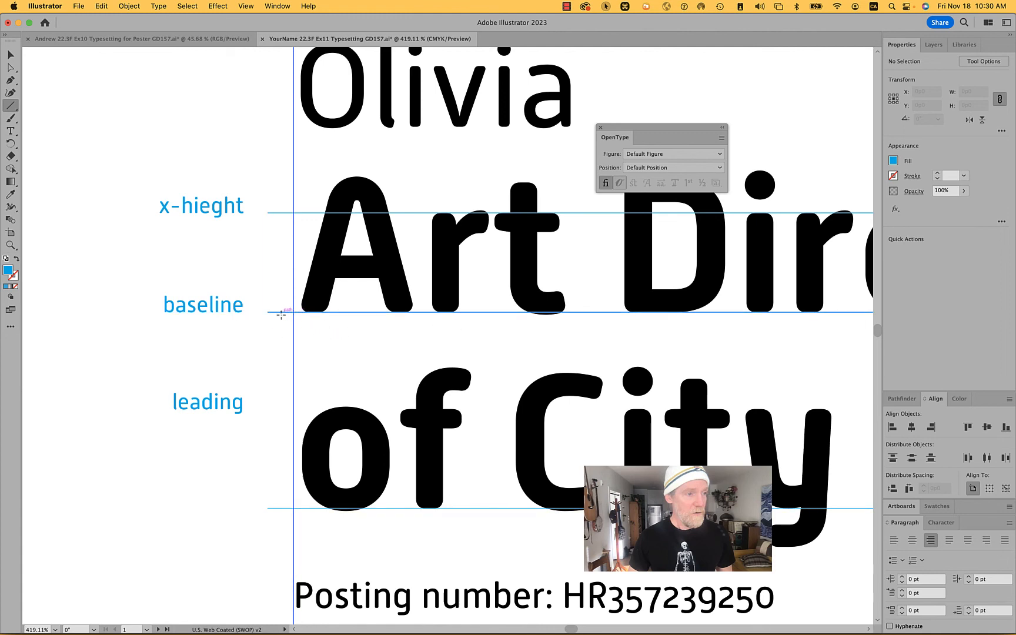
{"action": "left_click_drag", "start_coordinate": [275, 312], "coordinate": [274, 508]}
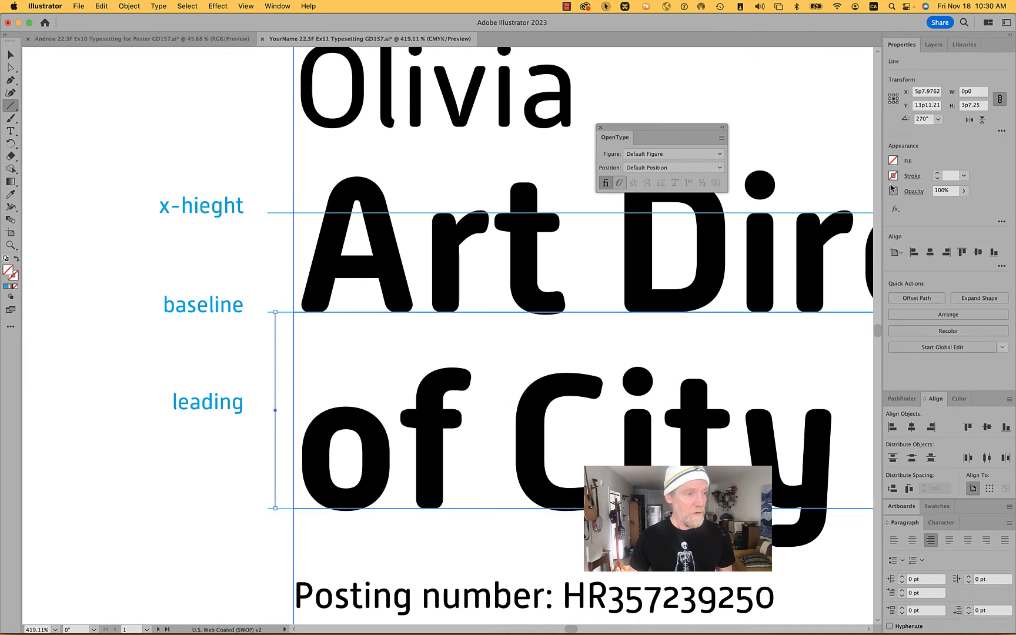
{"action": "left_click", "coordinate": [912, 176]}
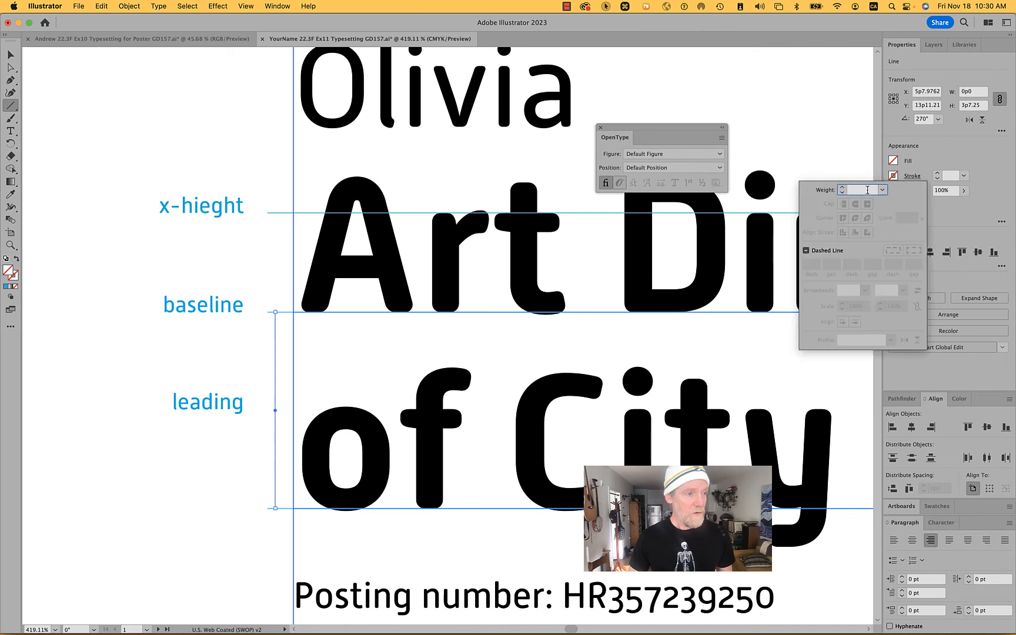
{"action": "type", "text": "0.25"}
{"action": "key", "text": "Return"}
- Apply the Arrow 5 arrowhead to both ends of the vertical leading line with the tips placed at the path ends, then deselect it
{"action": "left_click", "coordinate": [911, 176]}
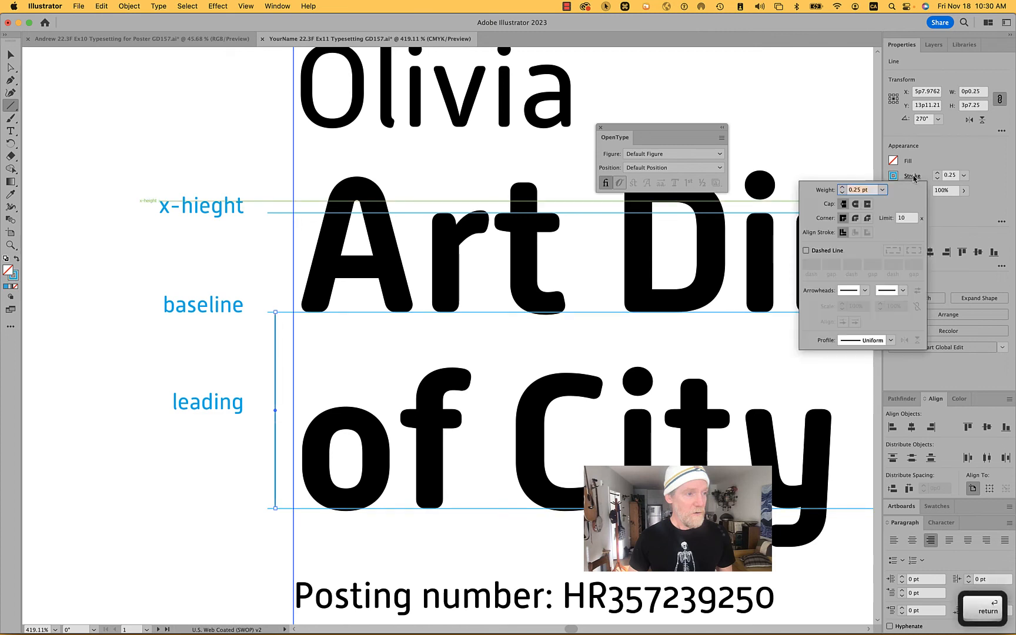
{"action": "left_click", "coordinate": [854, 289]}
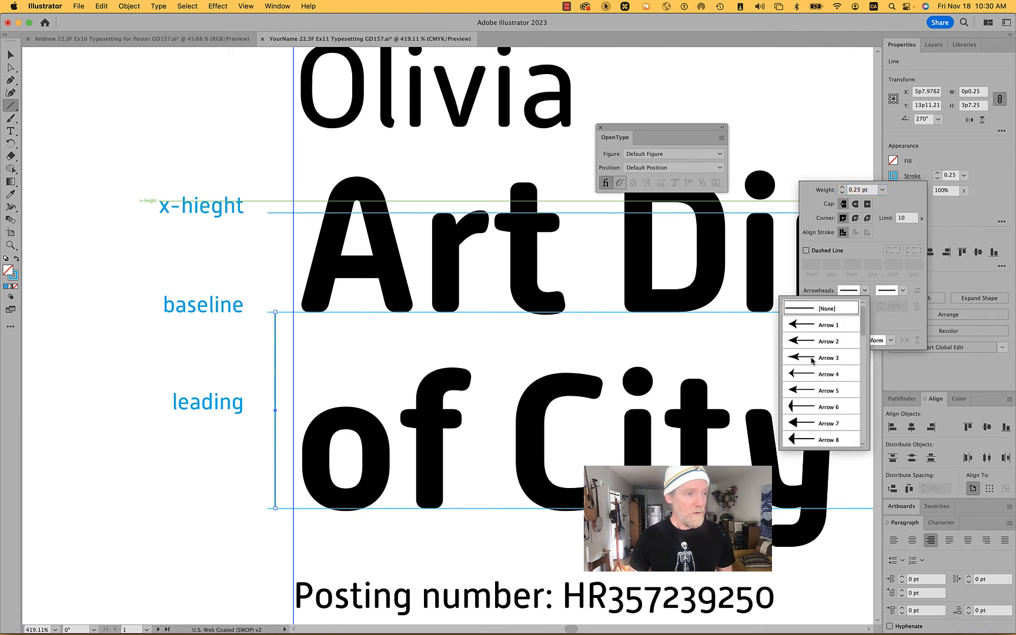
{"action": "left_click", "coordinate": [829, 391]}
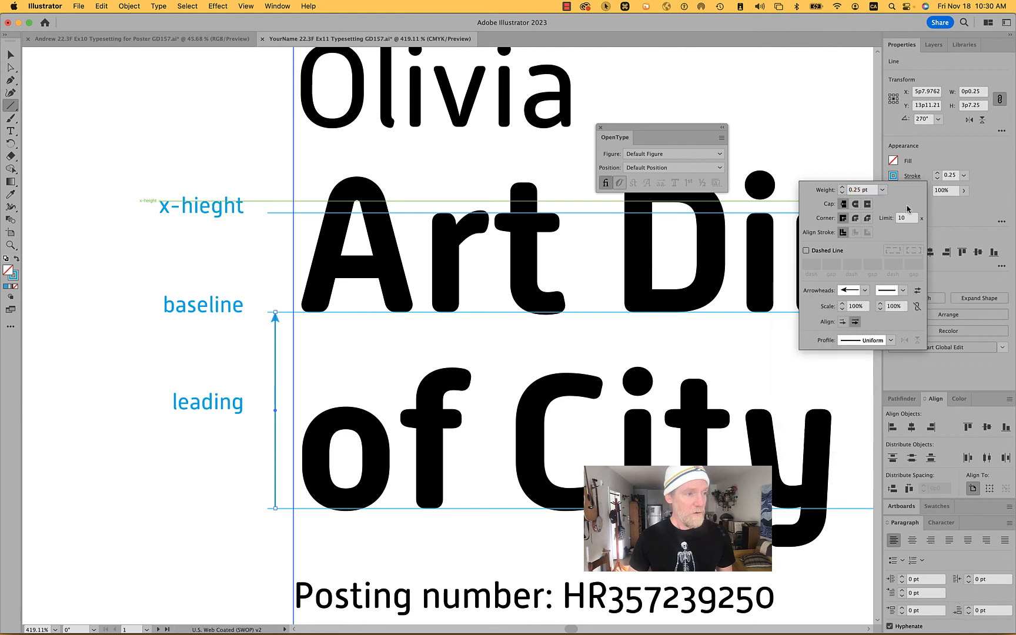
{"action": "left_click", "coordinate": [902, 290]}
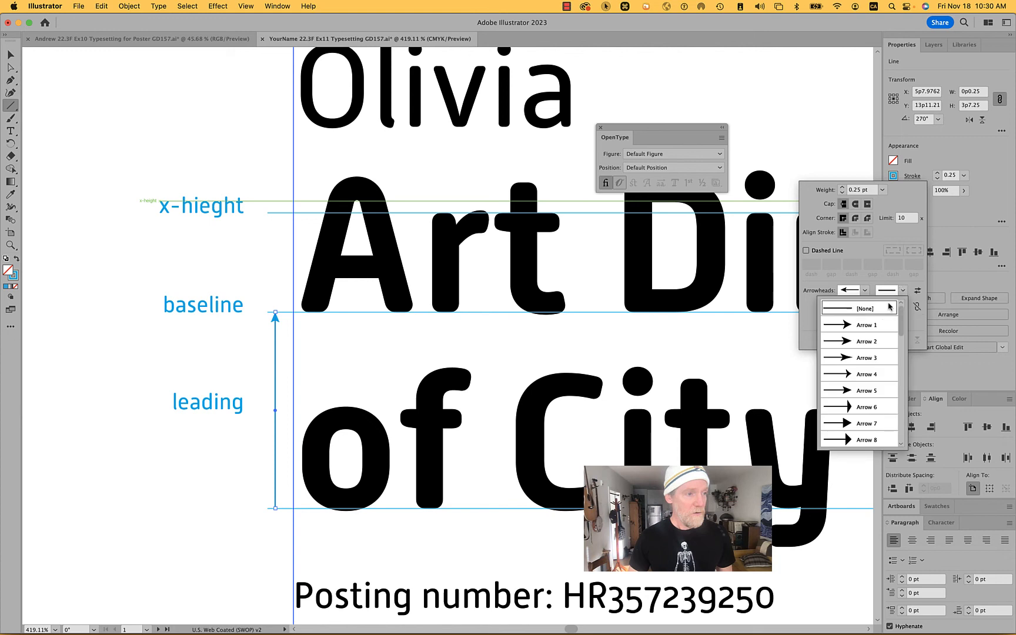
{"action": "left_click", "coordinate": [866, 393]}
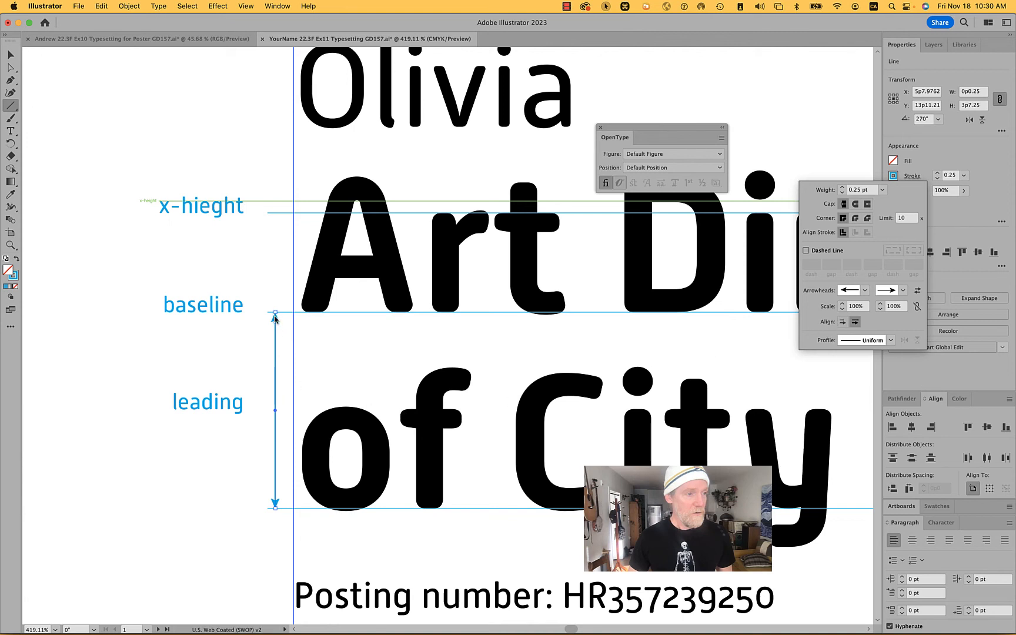
{"action": "left_click", "coordinate": [843, 321]}
{"action": "left_click", "coordinate": [854, 322]}
{"action": "left_click", "coordinate": [221, 413]}
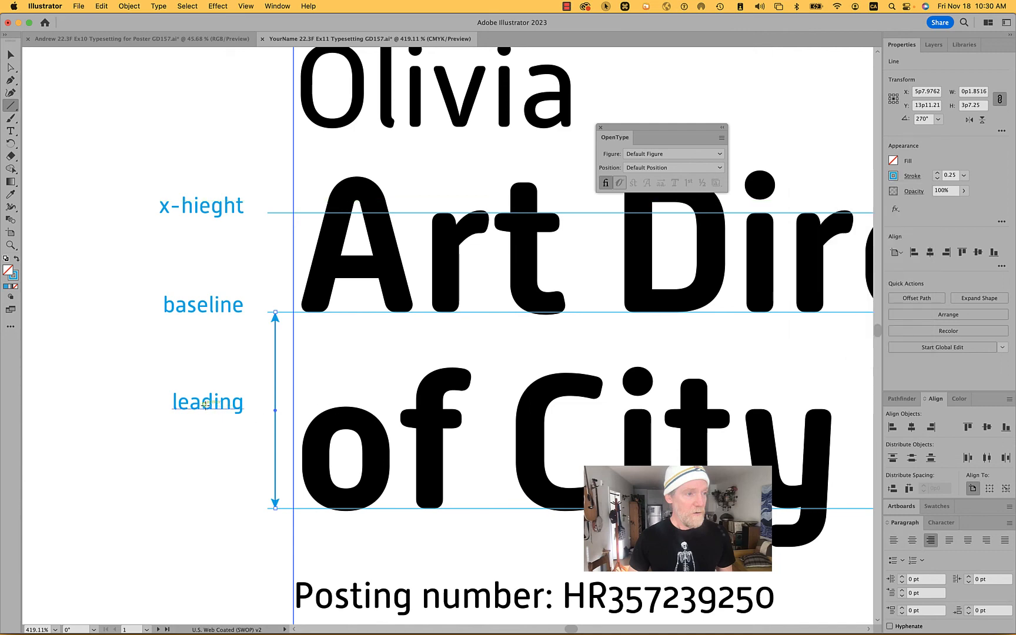
{"action": "left_click", "coordinate": [157, 469], "text": "super"}
- Copy the x-height label to the upper-left corner of the heading's text frame, at about Y 5p10.4, and left-align its text
{"action": "scroll", "coordinate": [157, 469], "scroll_direction": "down", "scroll_amount": 5}
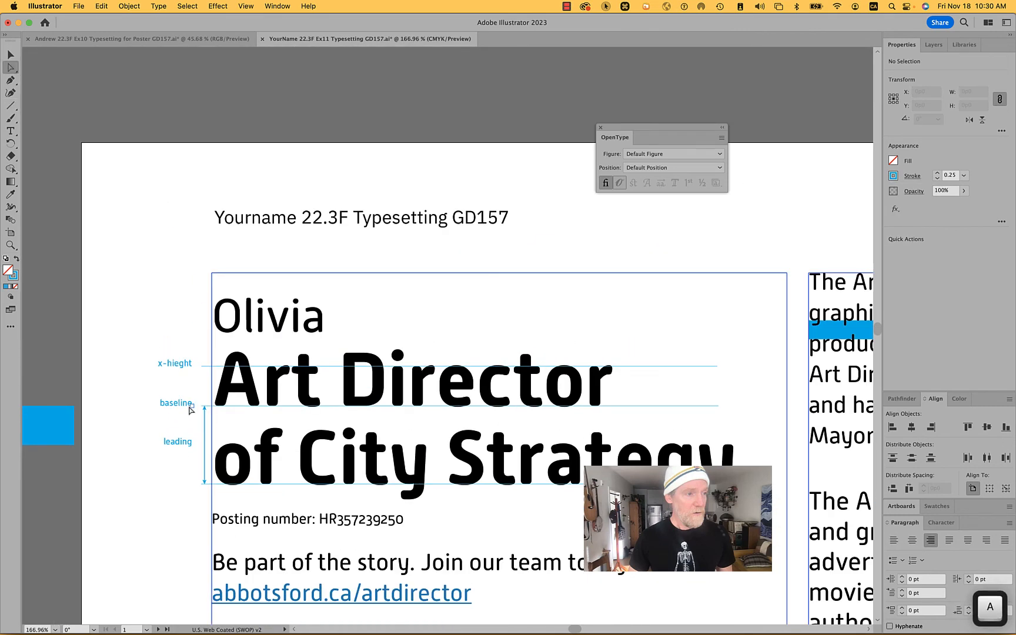
{"action": "left_click_drag", "start_coordinate": [177, 363], "coordinate": [181, 270]}
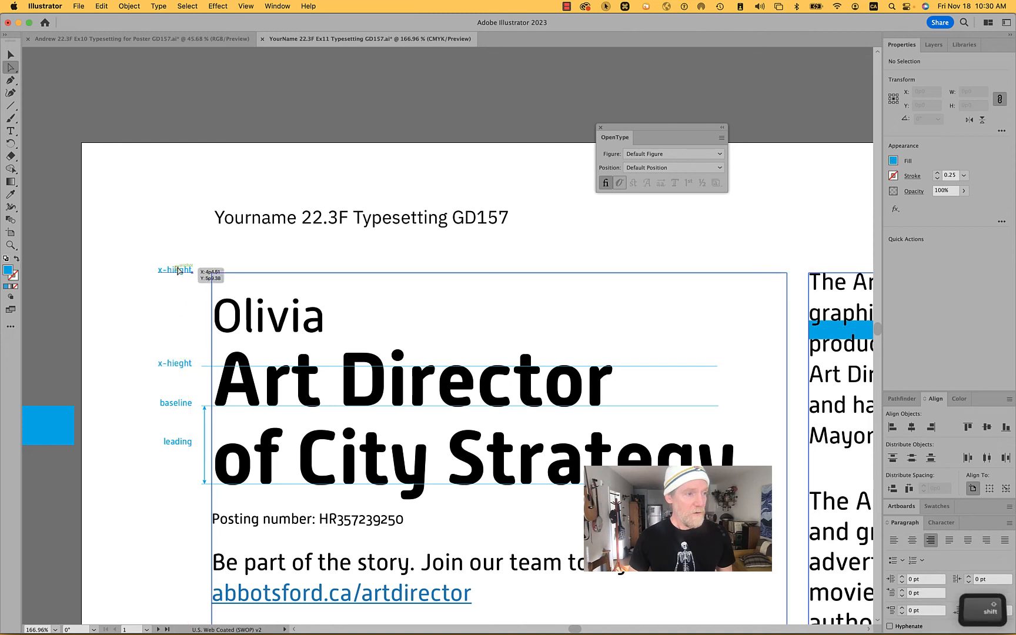
{"action": "left_click", "coordinate": [894, 539]}
{"action": "key", "text": "a"}
{"action": "left_click_drag", "start_coordinate": [195, 272], "coordinate": [215, 275]}
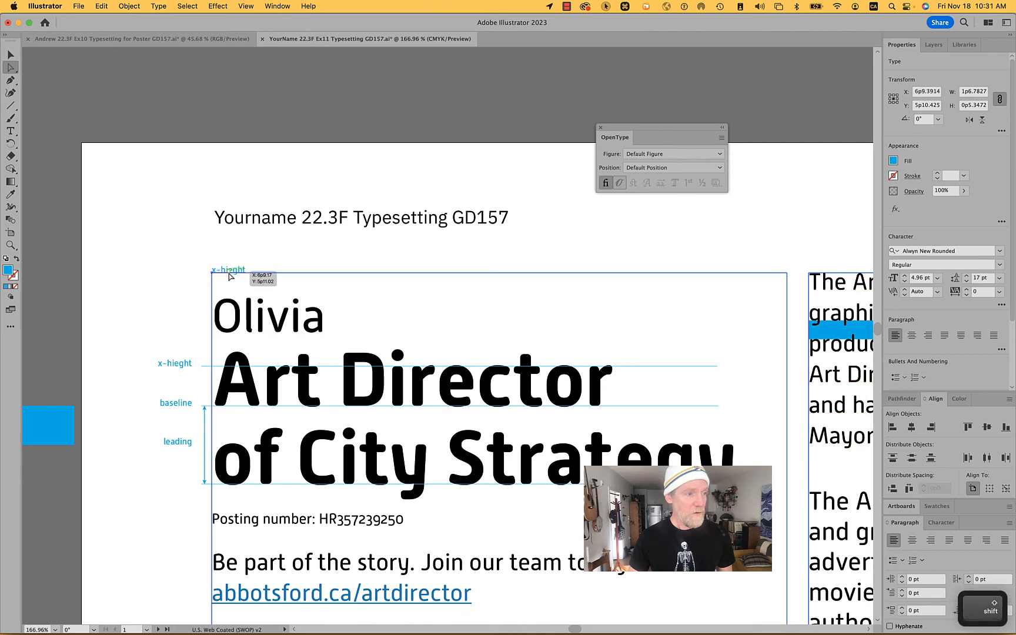
- Change the copied label above "Olivia" to "Alwyn Rounded" and deselect it
{"action": "scroll", "coordinate": [231, 273], "scroll_direction": "up", "scroll_amount": 5}
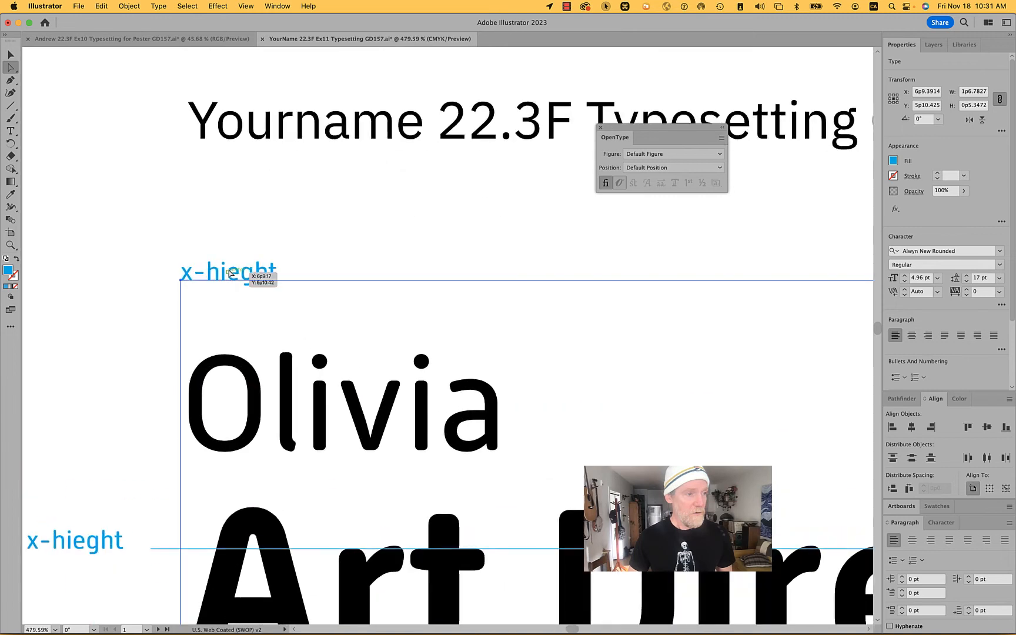
{"action": "triple_click", "coordinate": [230, 273]}
{"action": "type", "text": "Al"}
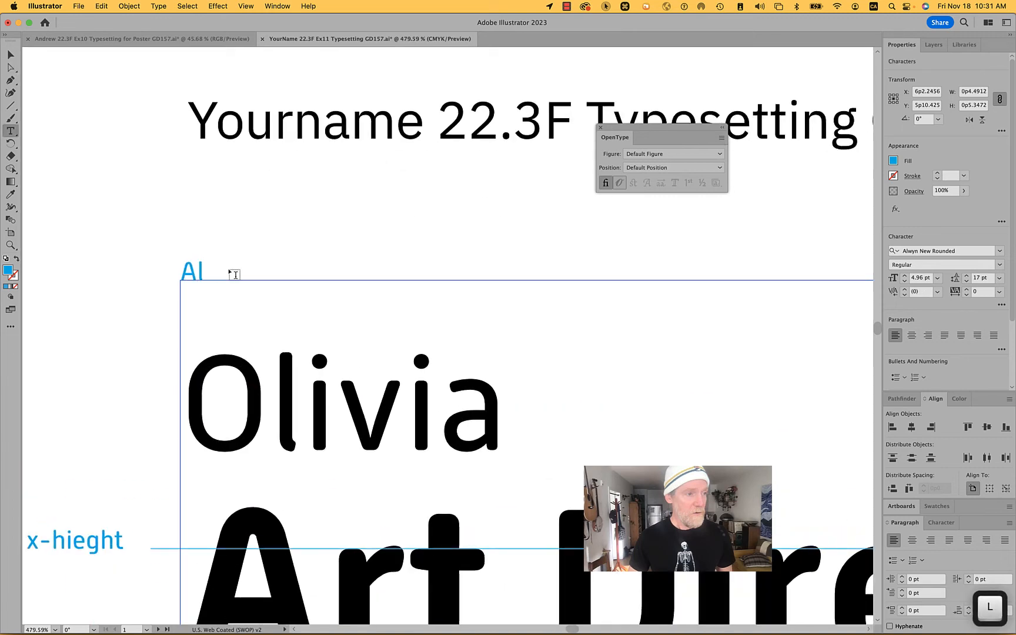
{"action": "type", "text": "wyn"}
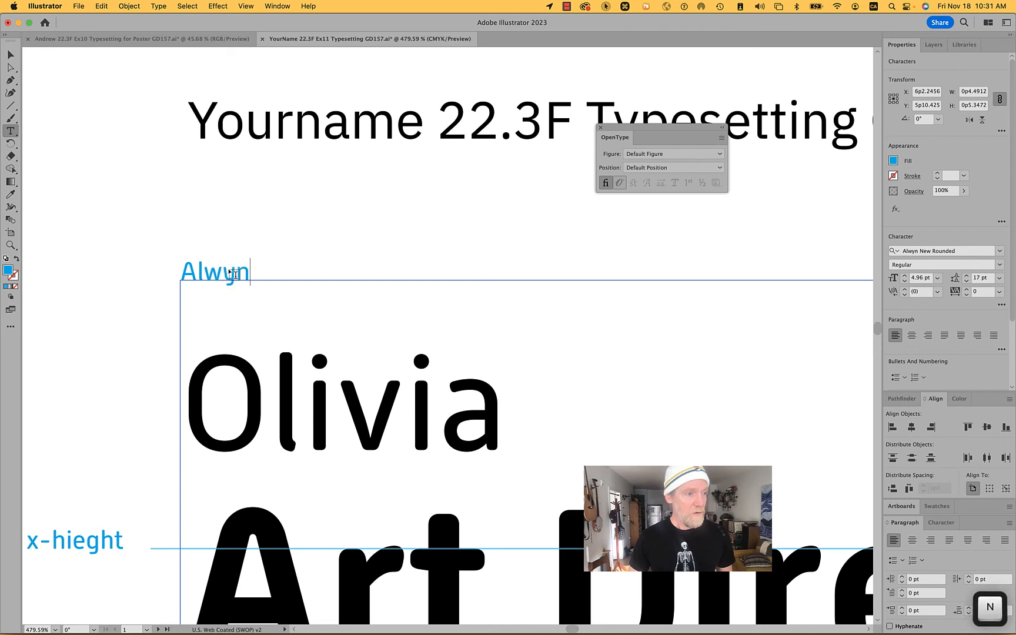
{"action": "type", "text": " Rounded"}
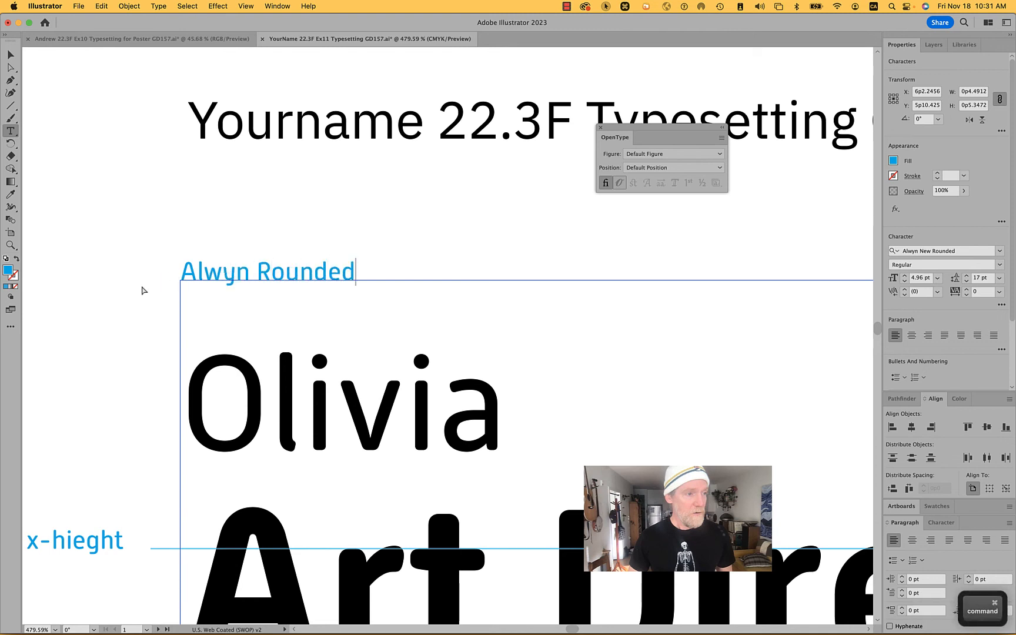
{"action": "left_click", "coordinate": [142, 288], "text": "super"}
- Try duplicating the Basics artboard with its artwork below the original, then undo the copy
{"action": "scroll", "coordinate": [141, 288], "scroll_direction": "down", "scroll_amount": 5}
{"action": "scroll", "coordinate": [146, 292], "scroll_direction": "down", "scroll_amount": 3}
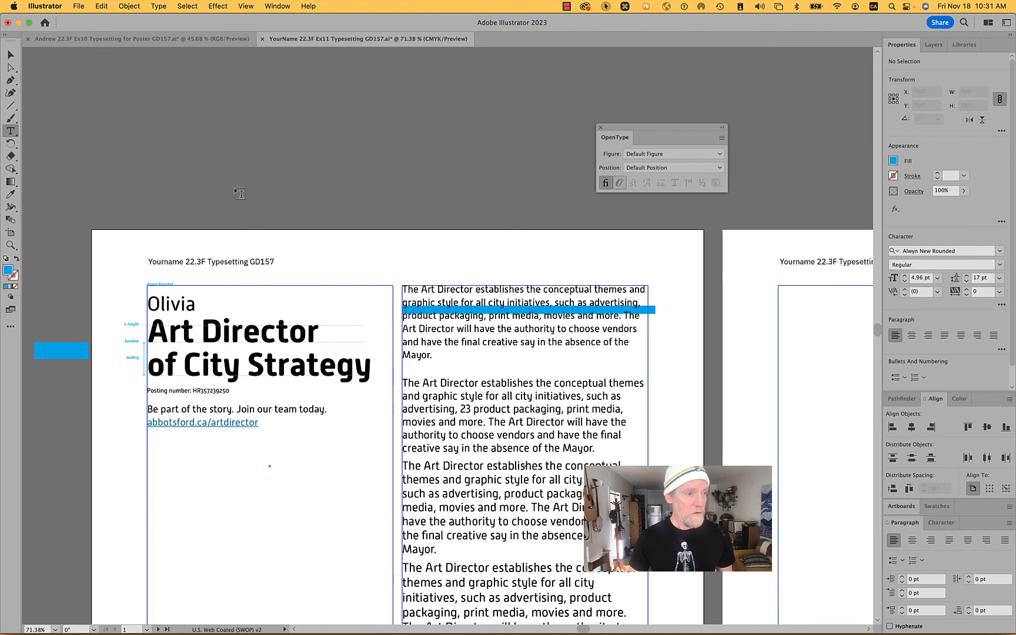
{"action": "scroll", "coordinate": [240, 193], "scroll_direction": "down", "scroll_amount": 5}
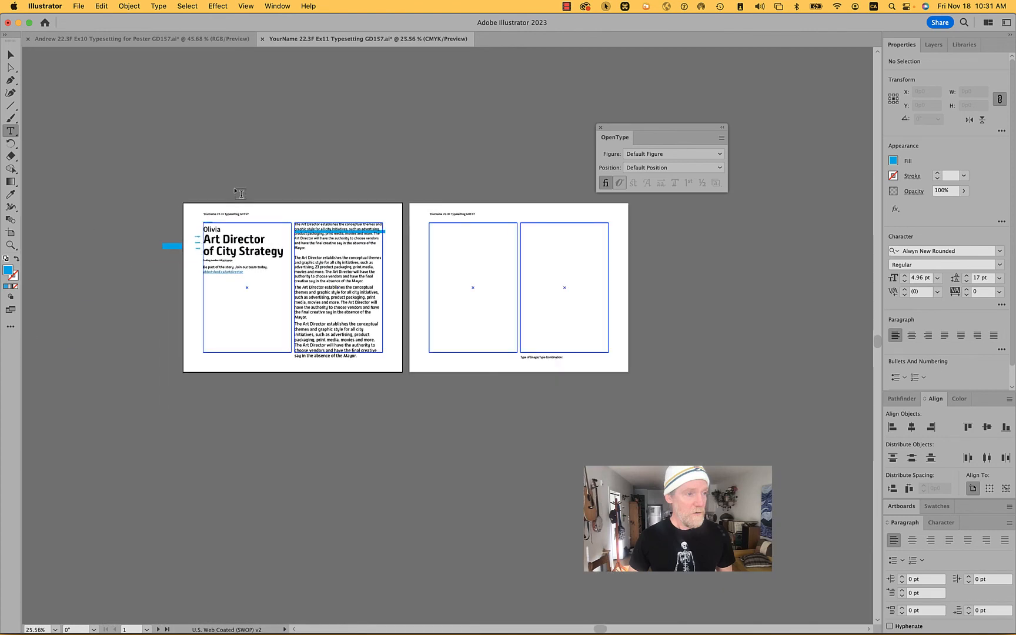
{"action": "key", "text": "shift"}
{"action": "key", "text": "shift"}
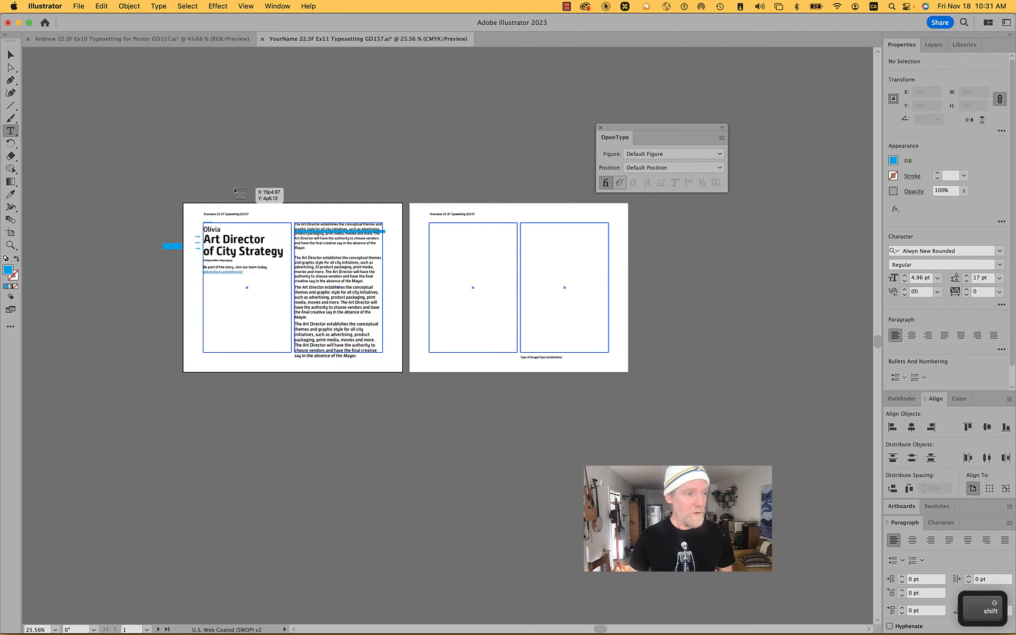
{"action": "key", "text": "shift+o"}
{"action": "left_click_drag", "start_coordinate": [297, 222], "coordinate": [284, 399]}
{"action": "key", "text": "super+z"}
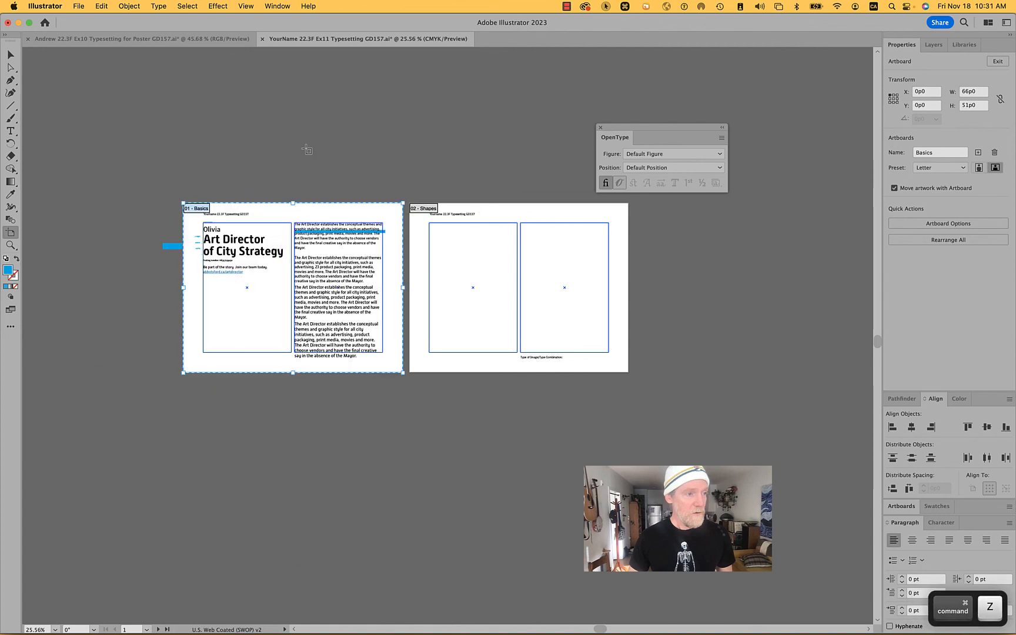
{"action": "key", "text": "v"}
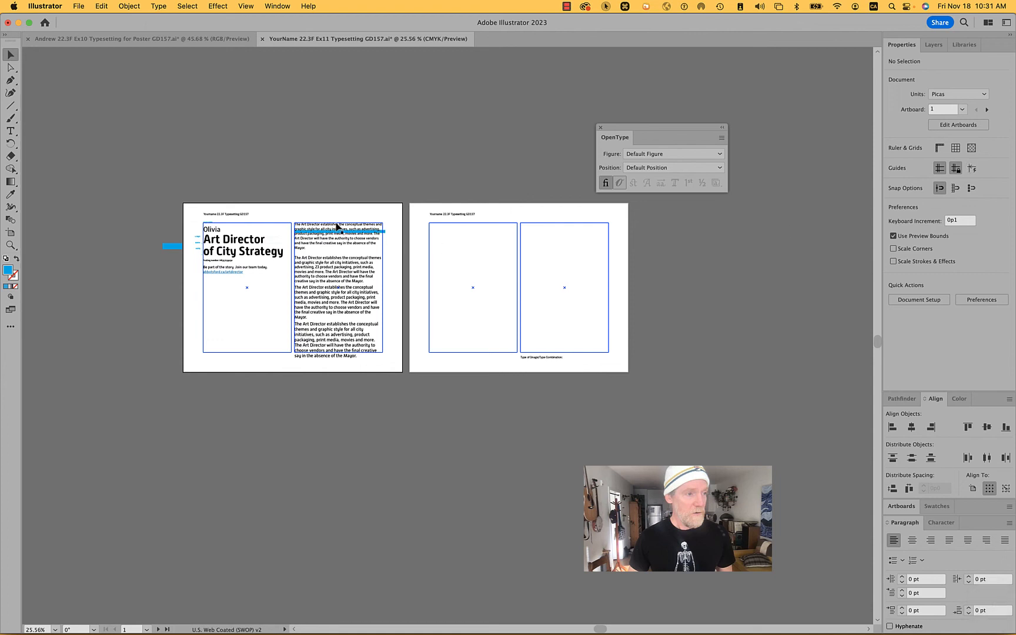
{"action": "key", "text": "shift+o"}
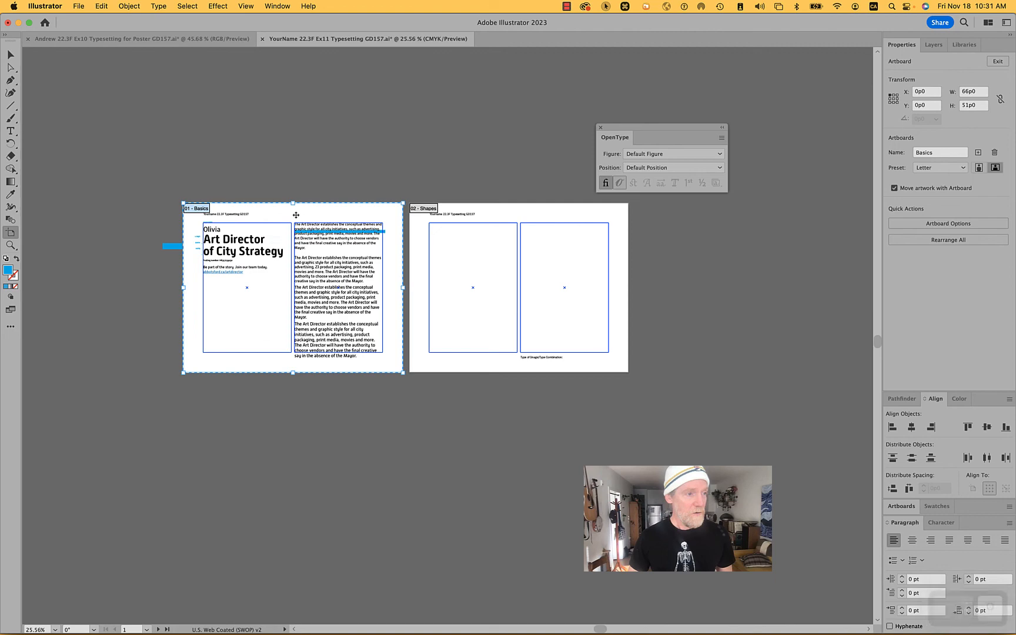
{"action": "left_click_drag", "start_coordinate": [296, 214], "coordinate": [292, 405]}
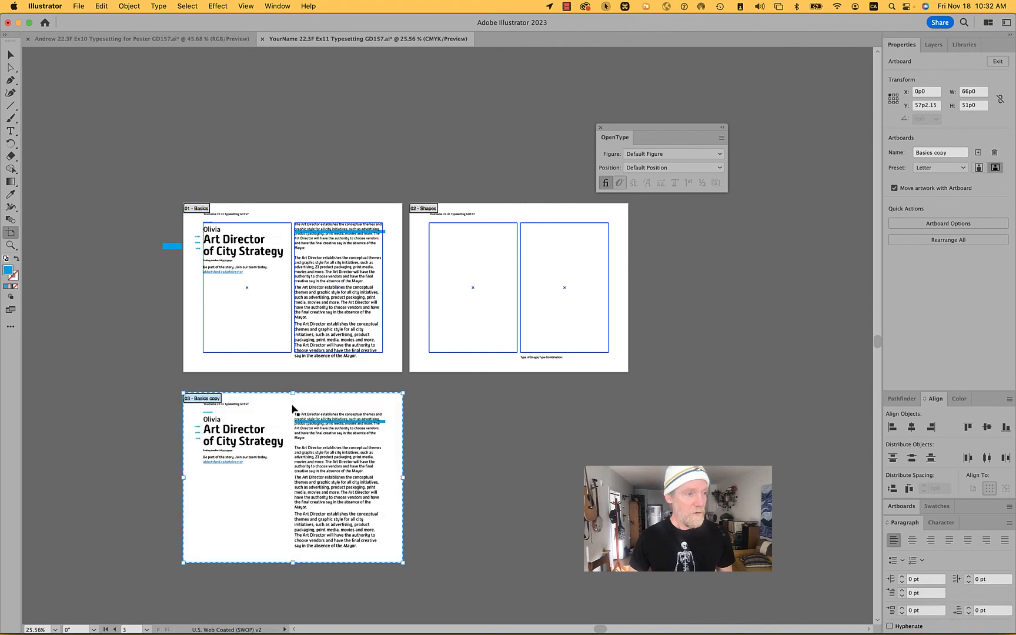
{"action": "key", "text": "super+z"}
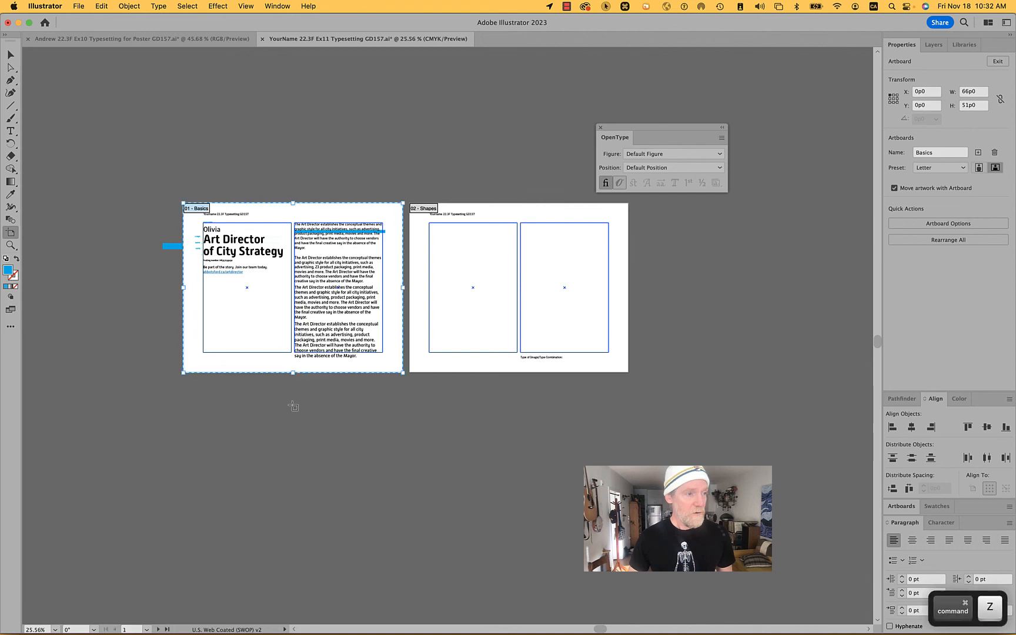
- Duplicate the Basics artboard with its artwork directly below the original, at about Y 54p5.66
{"action": "left_click", "coordinate": [390, 442]}
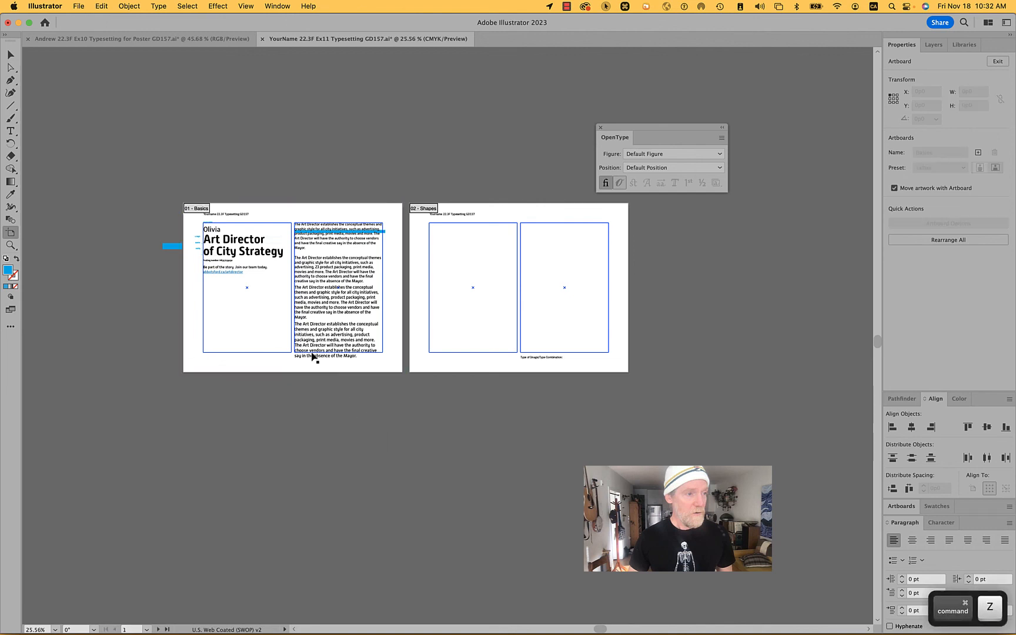
{"action": "left_click", "coordinate": [271, 354]}
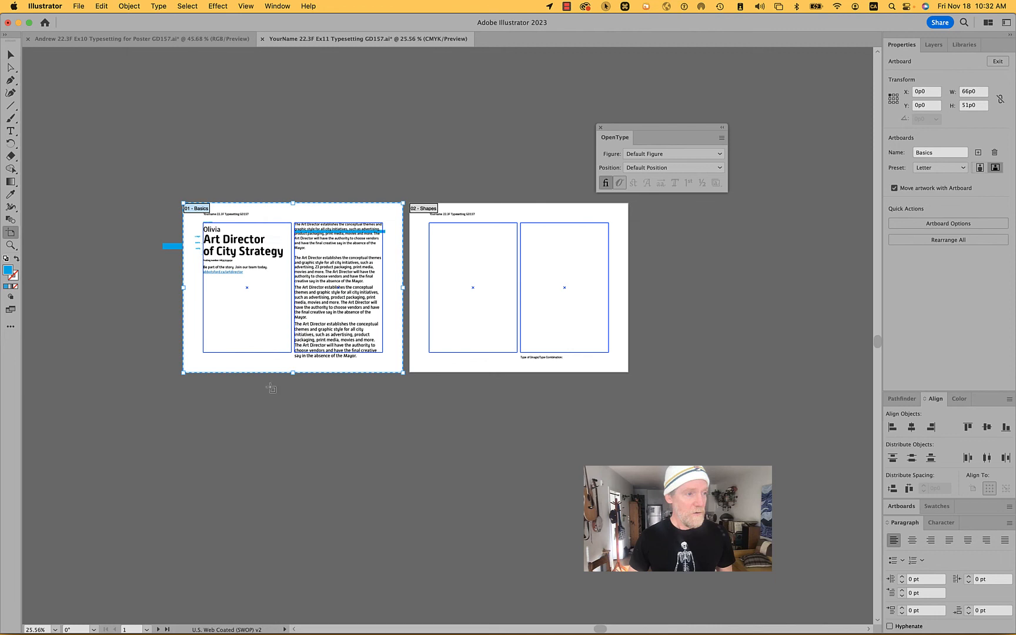
{"action": "key", "text": "v"}
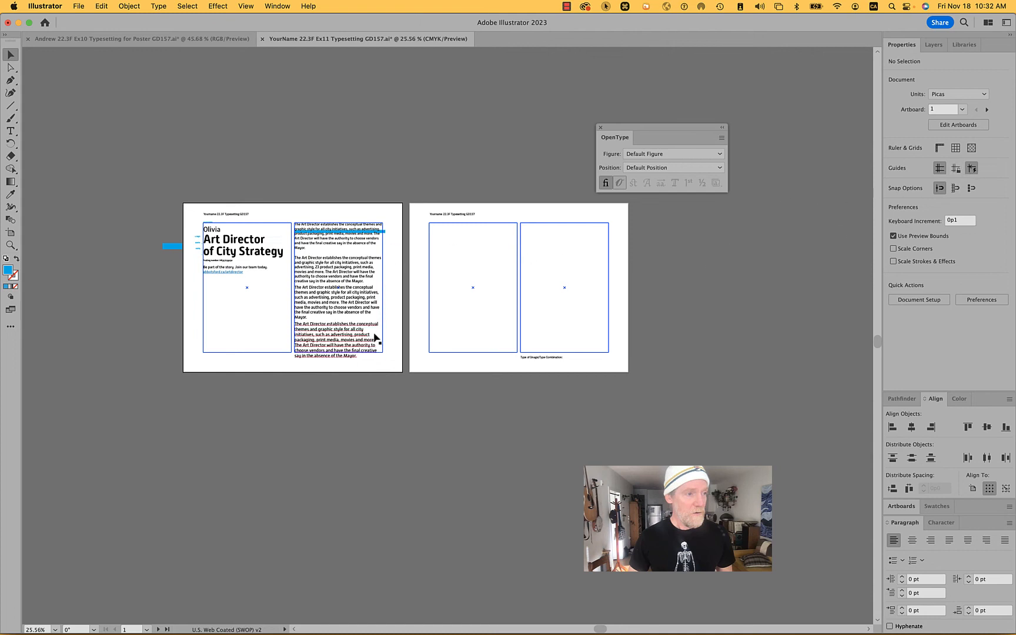
{"action": "key", "text": "shift+o"}
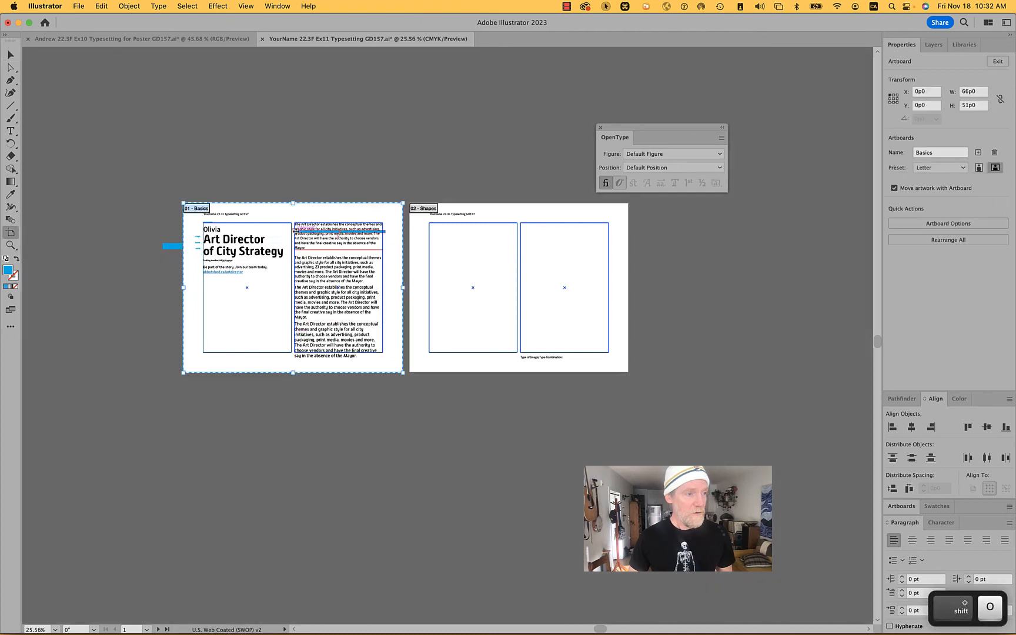
{"action": "left_click", "coordinate": [306, 224]}
{"action": "key", "text": "ctrl+z"}
{"action": "left_click_drag", "start_coordinate": [305, 212], "coordinate": [301, 398]}
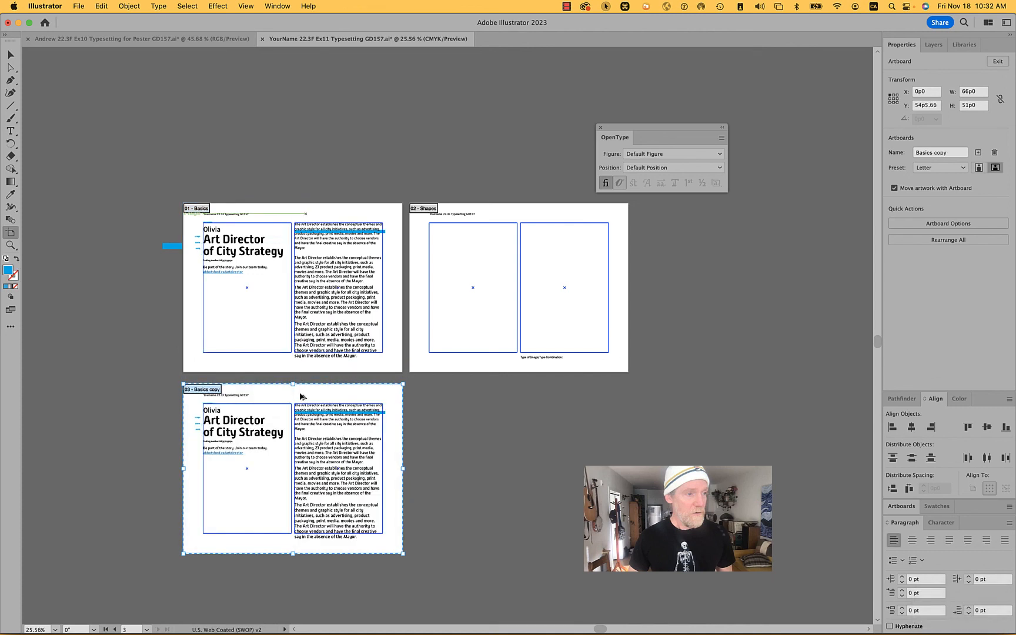
{"action": "key", "text": "alt"}
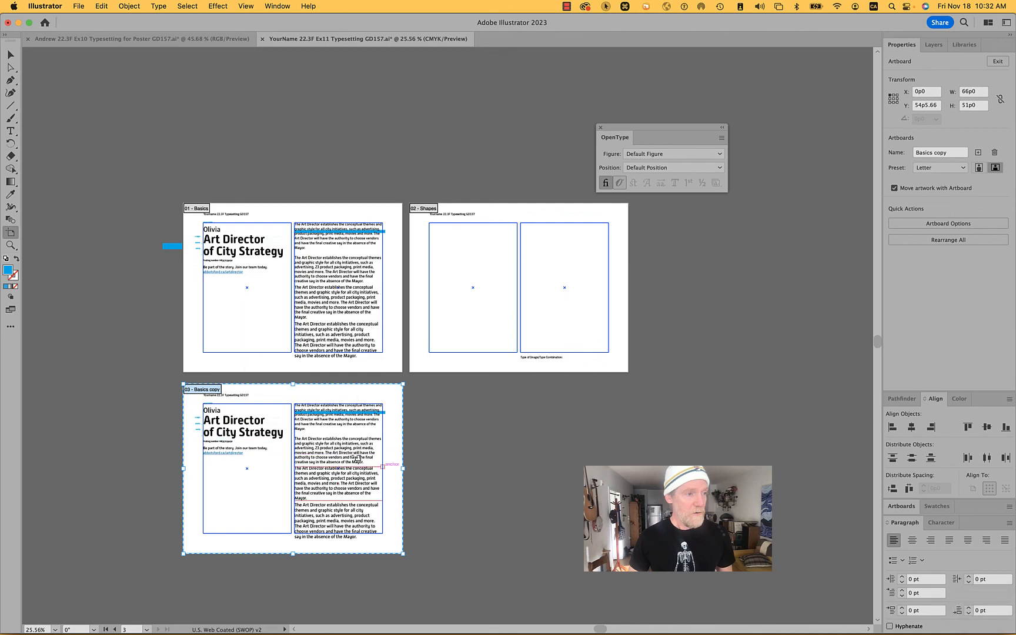
{"action": "key", "text": "v"}
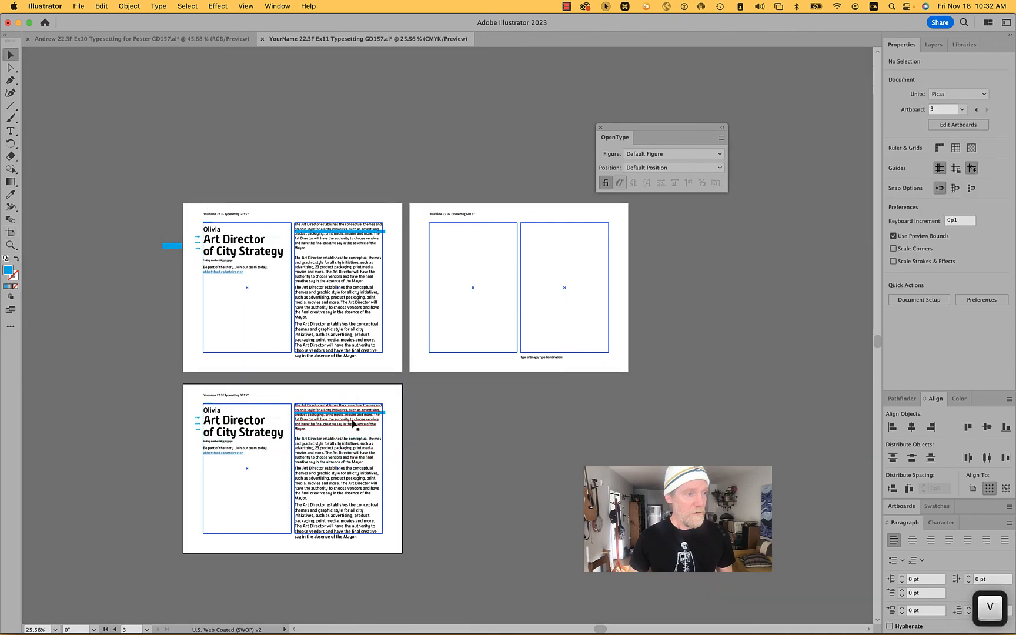
- Delete the first paragraph in the right-hand column of the copied artboard
{"action": "scroll", "coordinate": [356, 421], "scroll_direction": "up", "scroll_amount": 5}
{"action": "scroll", "coordinate": [356, 422], "scroll_direction": "left", "scroll_amount": 5}
{"action": "scroll", "coordinate": [355, 421], "scroll_direction": "down", "scroll_amount": 2}
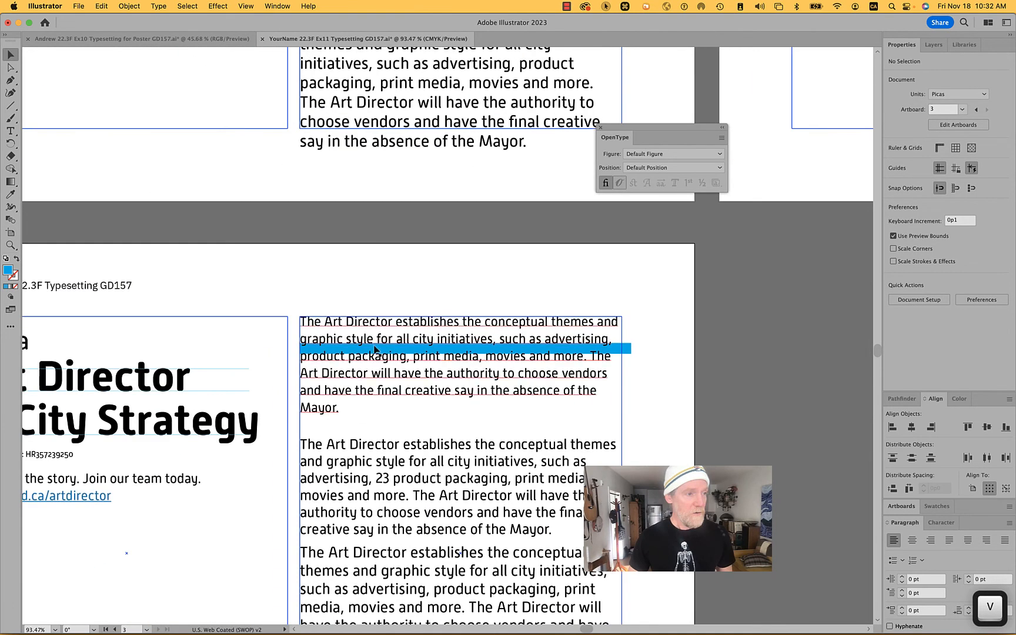
{"action": "left_click", "coordinate": [360, 326]}
{"action": "key", "text": "BackSpace"}
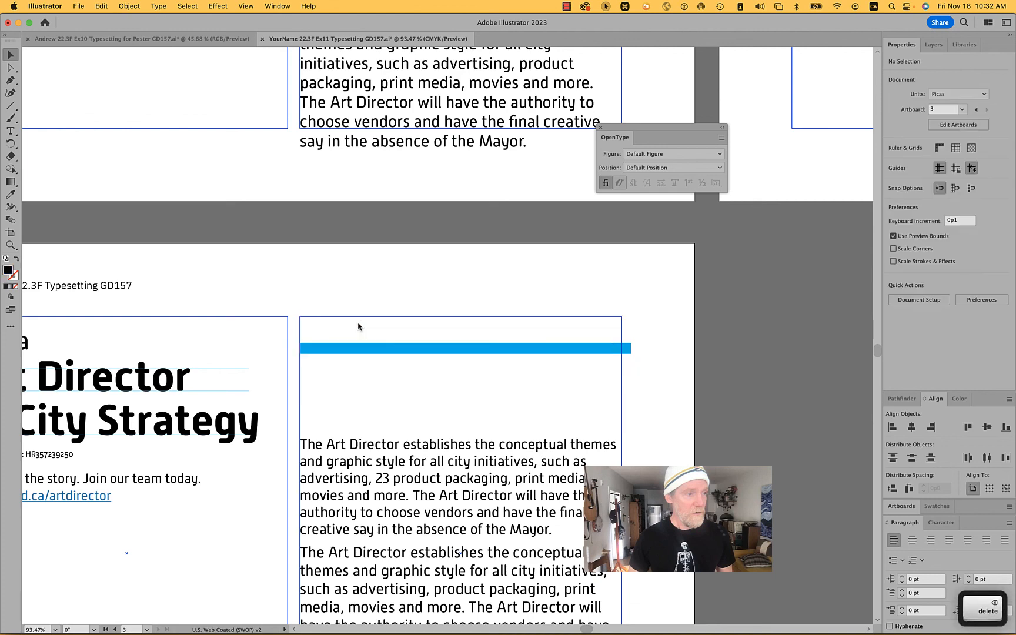
- Lock the guides and delete the remaining paragraphs and the cyan bar from the copied artboard's right-hand column
{"action": "scroll", "coordinate": [359, 264], "scroll_direction": "down", "scroll_amount": 2}
{"action": "scroll", "coordinate": [419, 362], "scroll_direction": "down", "scroll_amount": 1}
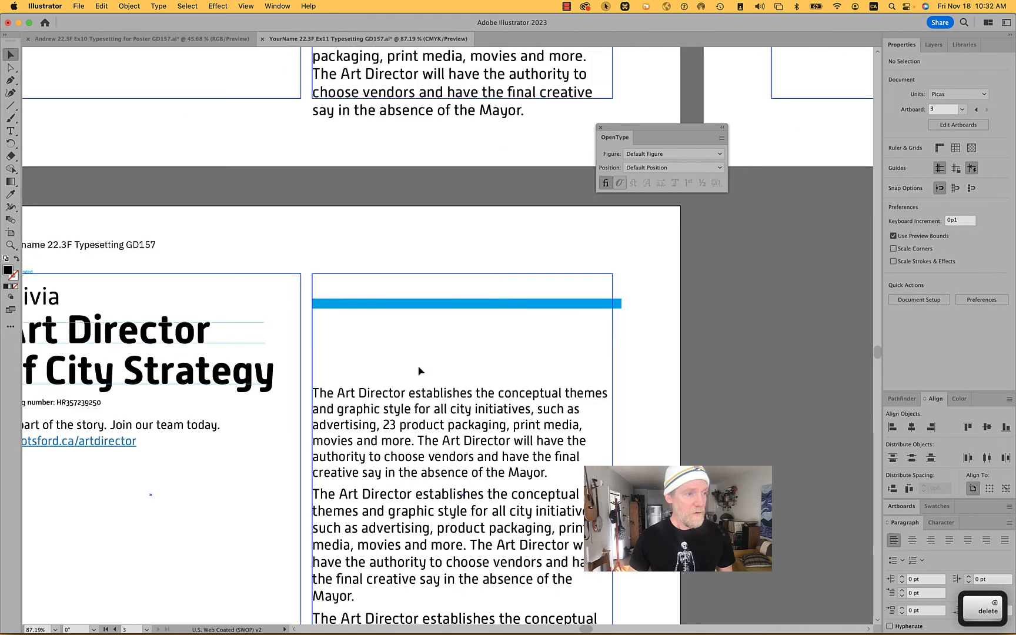
{"action": "scroll", "coordinate": [420, 370], "scroll_direction": "down", "scroll_amount": 3}
{"action": "scroll", "coordinate": [440, 428], "scroll_direction": "down", "scroll_amount": 1}
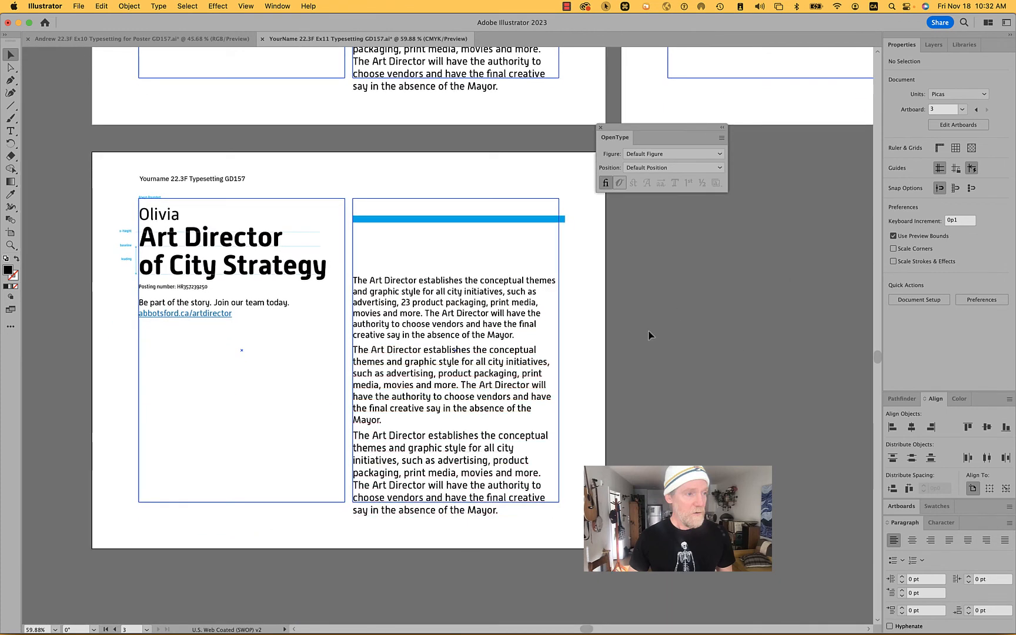
{"action": "left_click", "coordinate": [956, 168]}
{"action": "left_click_drag", "start_coordinate": [491, 451], "coordinate": [377, 209]}
{"action": "key", "text": "Delete"}
- Delete the posting number, the "Be part of the story" text with its link, and "Olivia" from the copied artboard
{"action": "left_click_drag", "start_coordinate": [236, 356], "coordinate": [149, 291]}
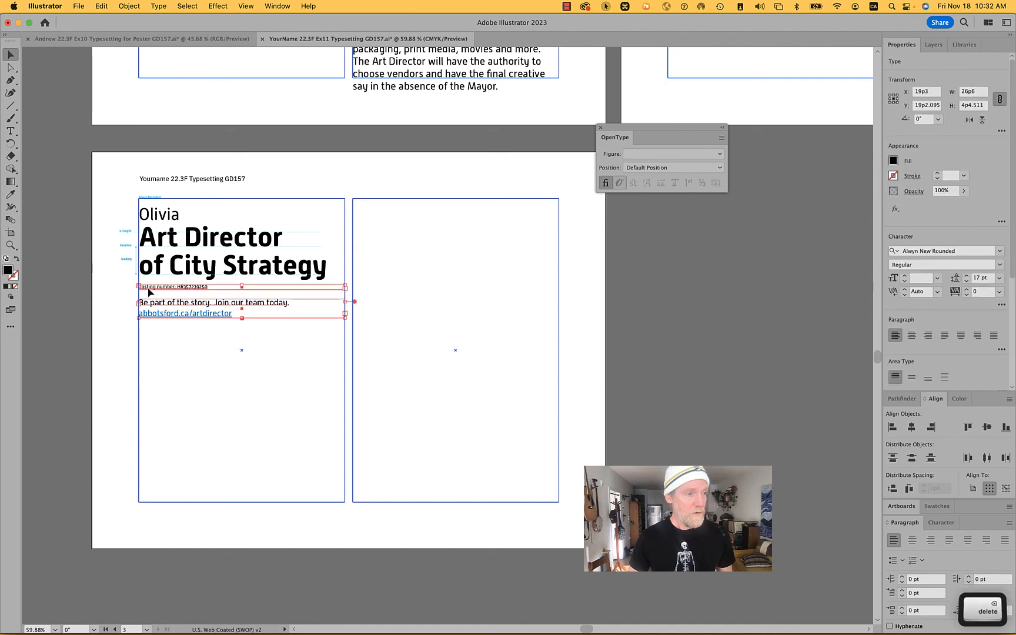
{"action": "key", "text": "Delete"}
{"action": "left_click", "coordinate": [152, 218]}
{"action": "key", "text": "Delete"}
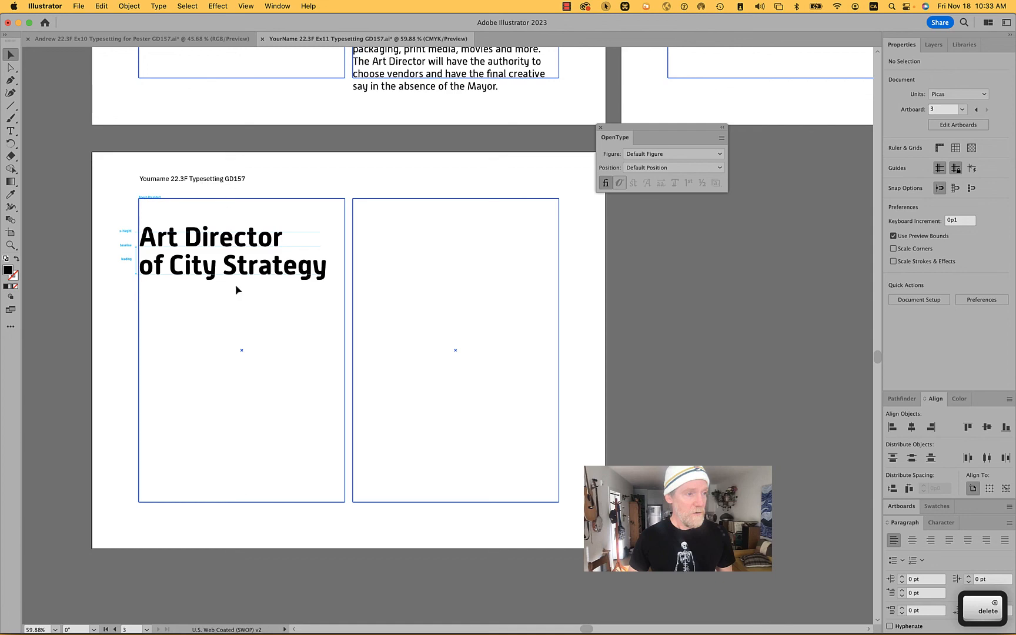
- Set the copied "Art Director of City Strategy" heading in Livory Regular and deselect it
{"action": "left_click", "coordinate": [221, 247]}
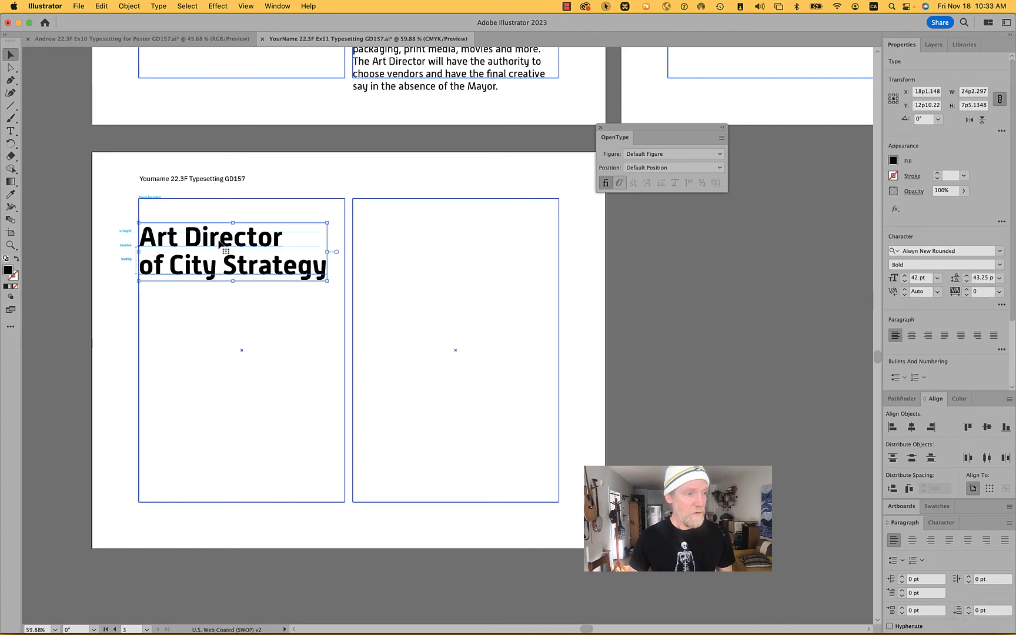
{"action": "scroll", "coordinate": [219, 244], "scroll_direction": "up", "scroll_amount": 6}
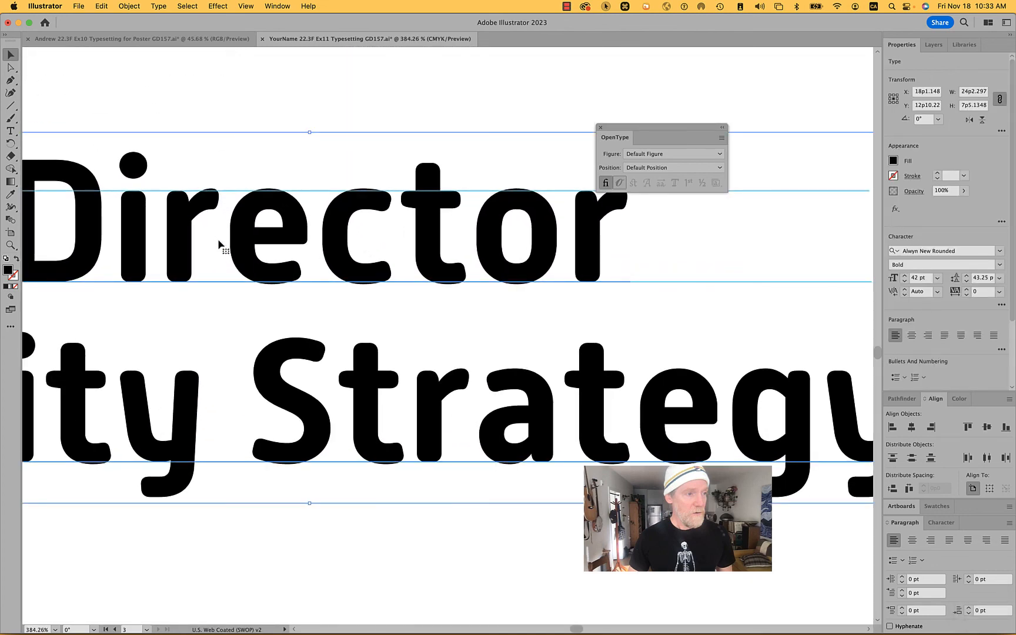
{"action": "left_click", "coordinate": [978, 249]}
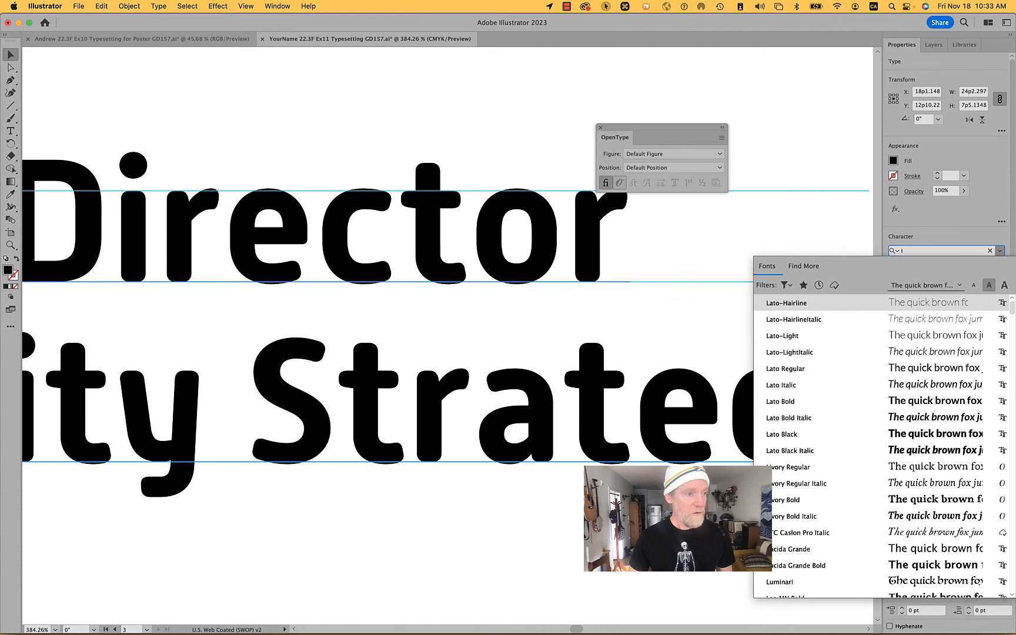
{"action": "type", "text": "i"}
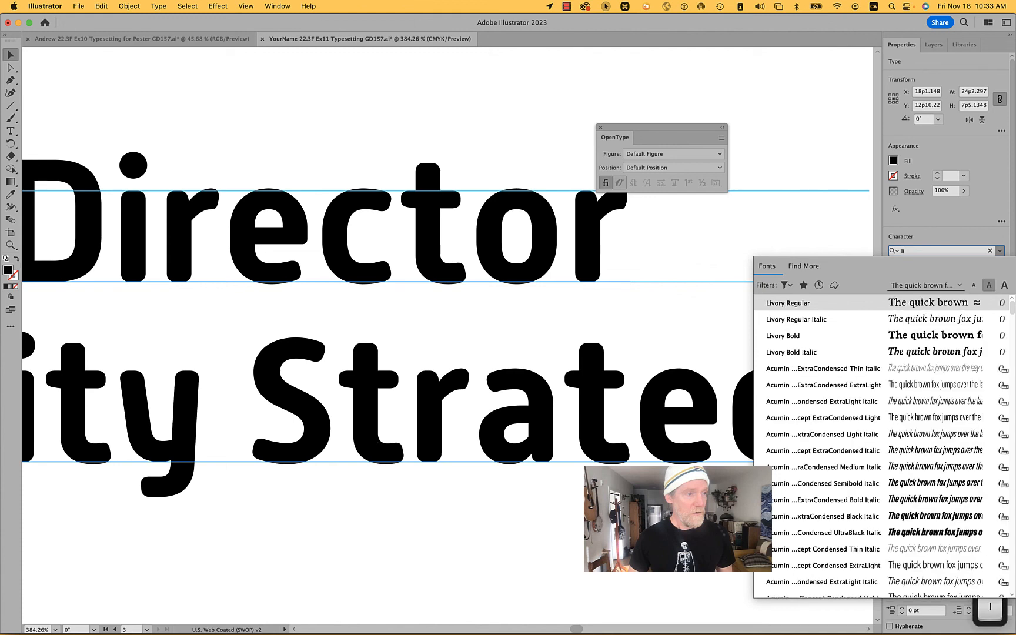
{"action": "key", "text": "Return"}
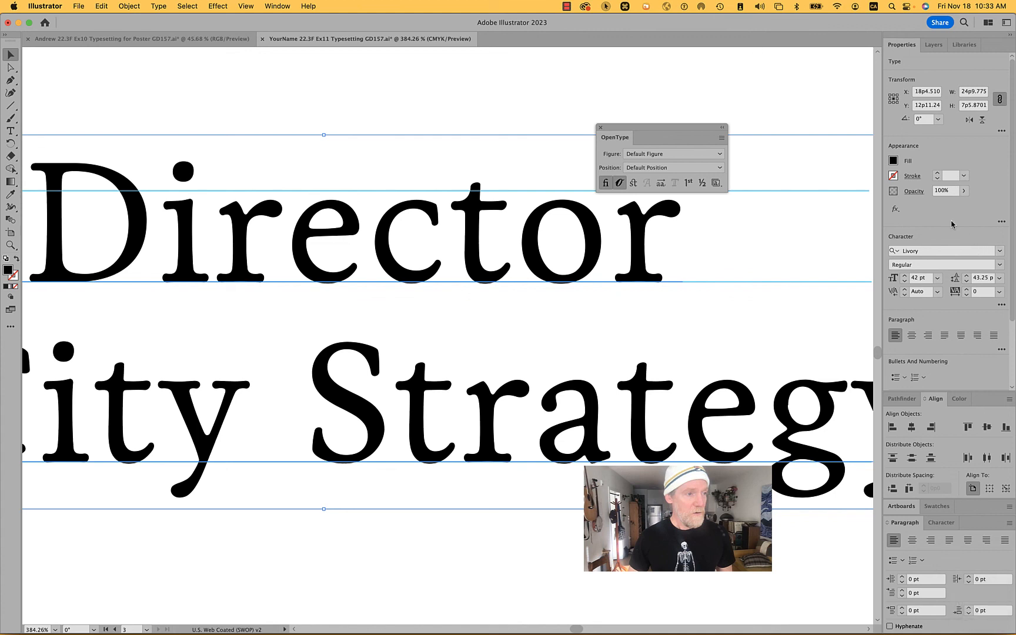
{"action": "left_click", "coordinate": [389, 81]}
- Append "Alwyn" to the x-height label beside the copied heading so it reads "x-hieght Alwyn"
{"action": "scroll", "coordinate": [389, 81], "scroll_direction": "left", "scroll_amount": 5}
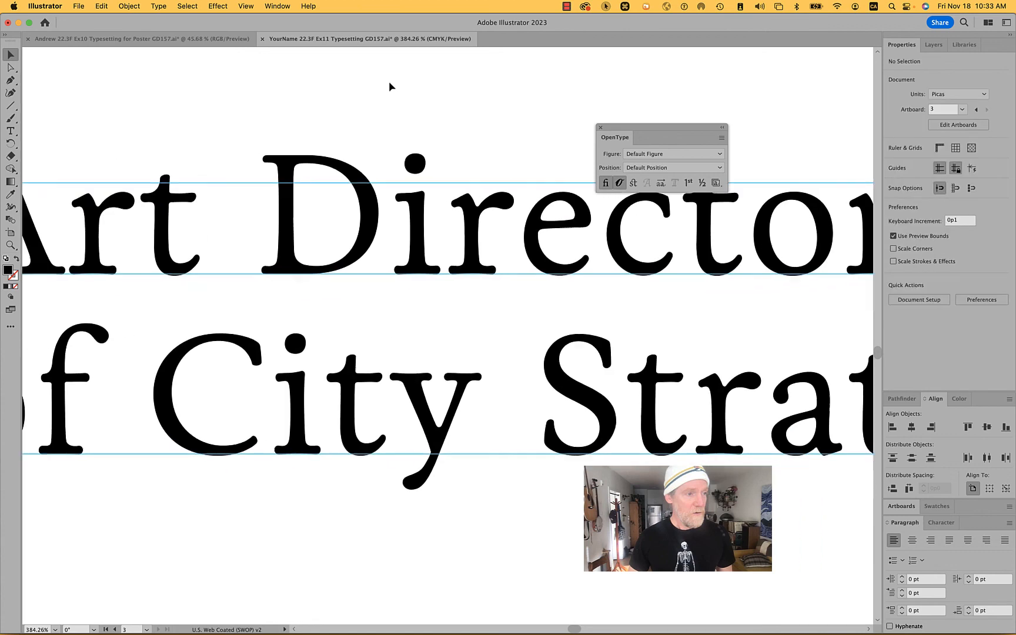
{"action": "scroll", "coordinate": [389, 82], "scroll_direction": "left", "scroll_amount": 6}
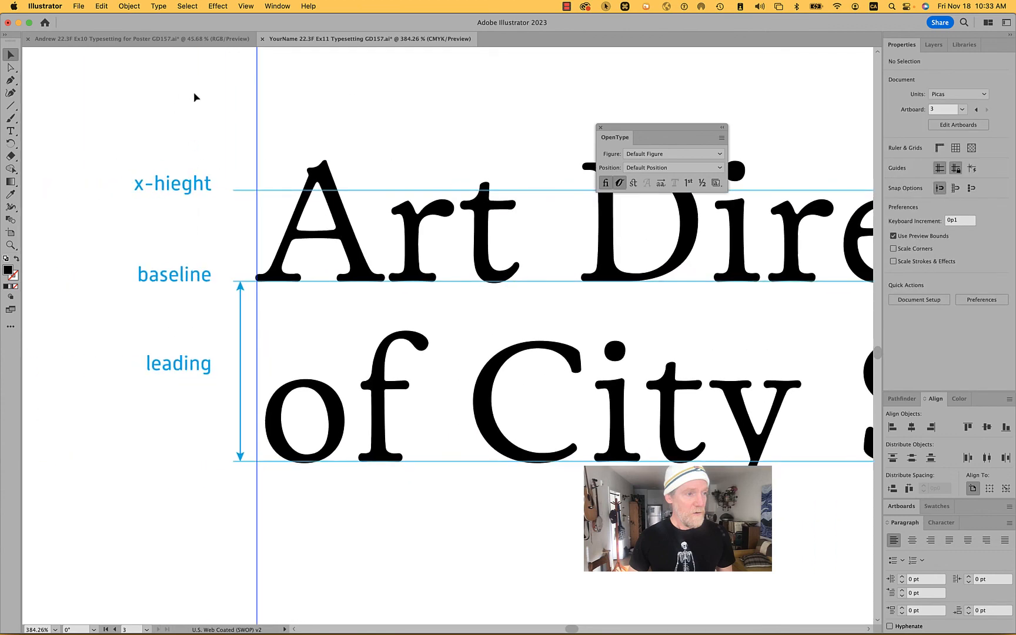
{"action": "double_click", "coordinate": [183, 183]}
{"action": "key", "text": "super+a"}
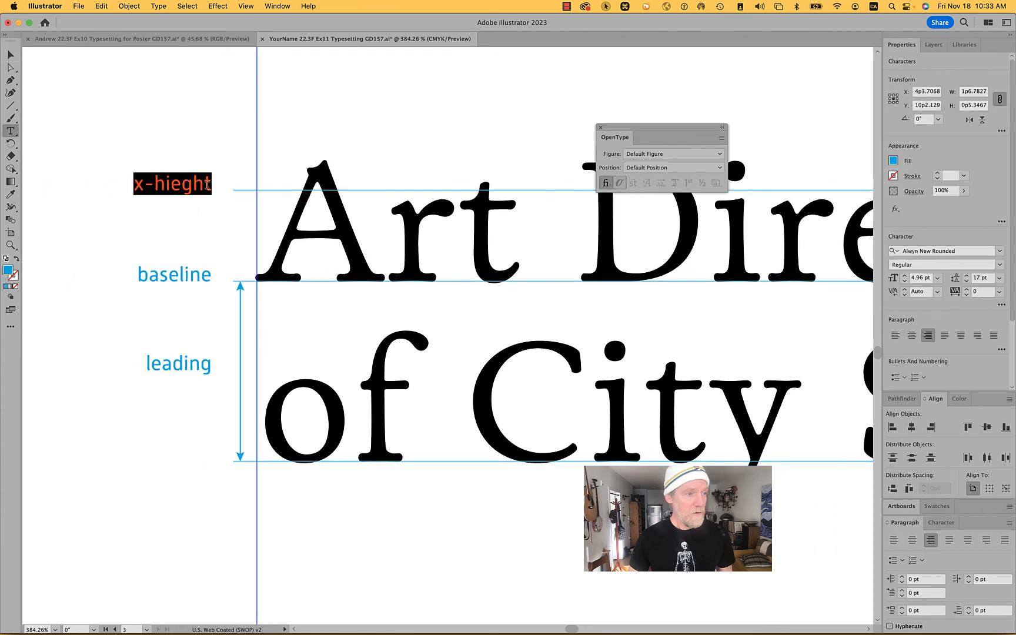
{"action": "left_click", "coordinate": [210, 185]}
{"action": "type", "text": "Al"}
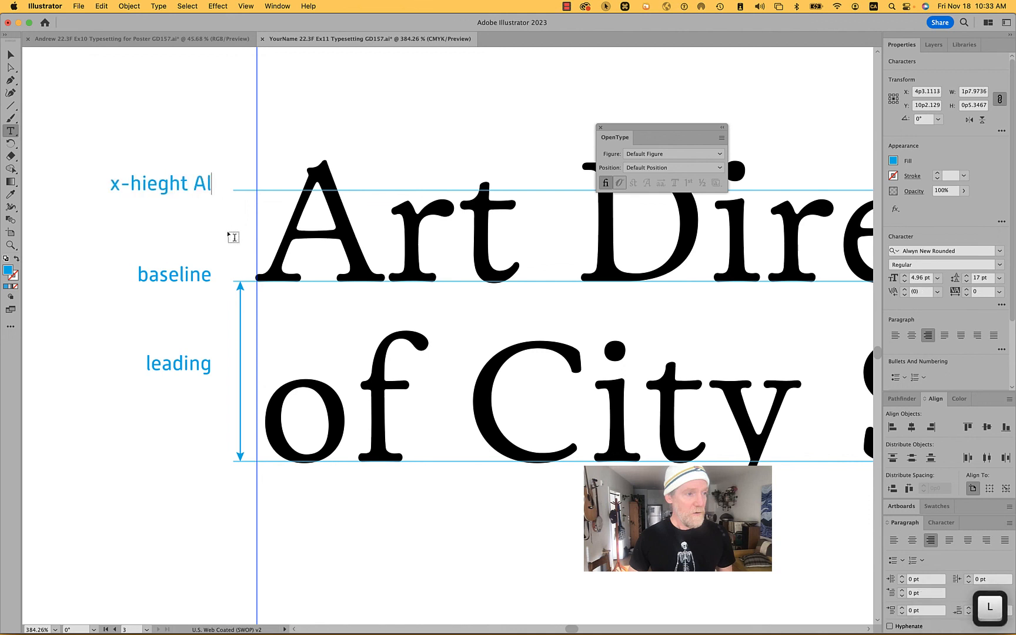
{"action": "type", "text": "wyn"}
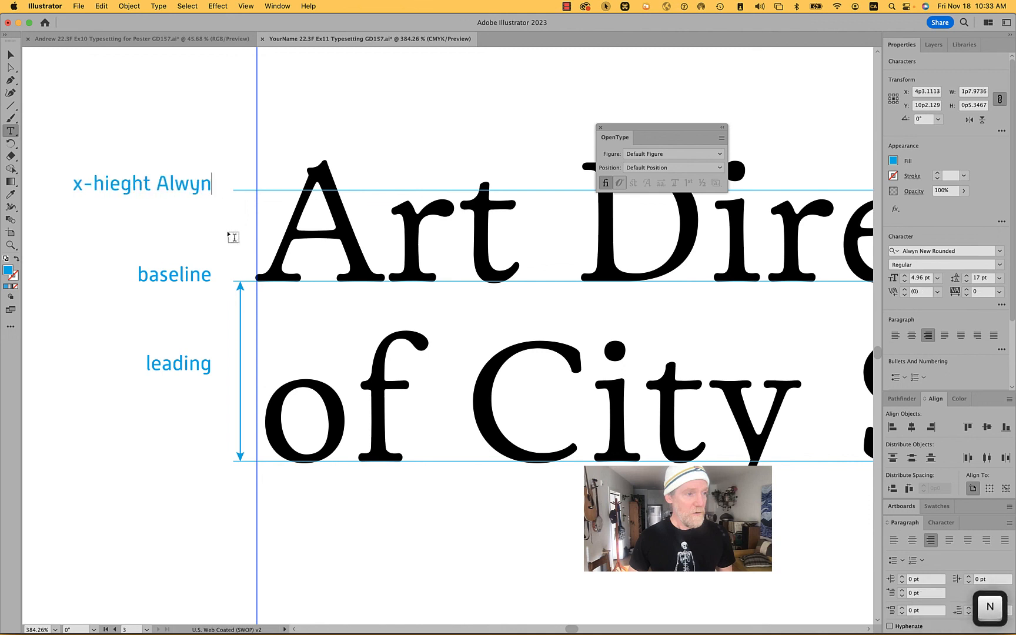
{"action": "left_click", "coordinate": [93, 267], "text": "super"}
- Make the x-height line beside the "x-hieght Alwyn" label dashed, with 6 pt dashes and 3 pt gaps
{"action": "key", "text": "a"}
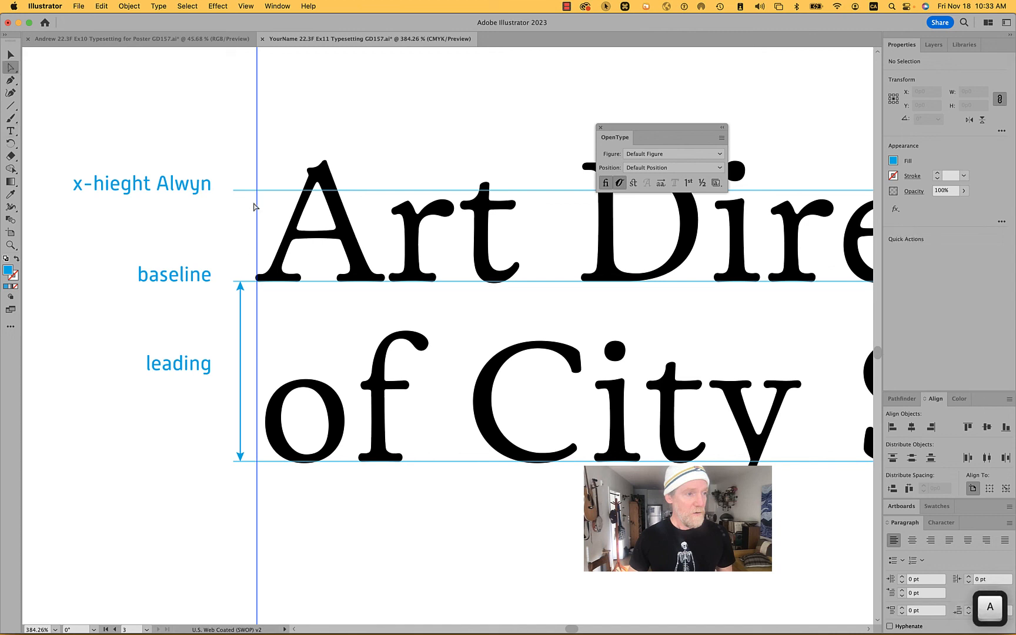
{"action": "left_click", "coordinate": [251, 192], "text": "alt"}
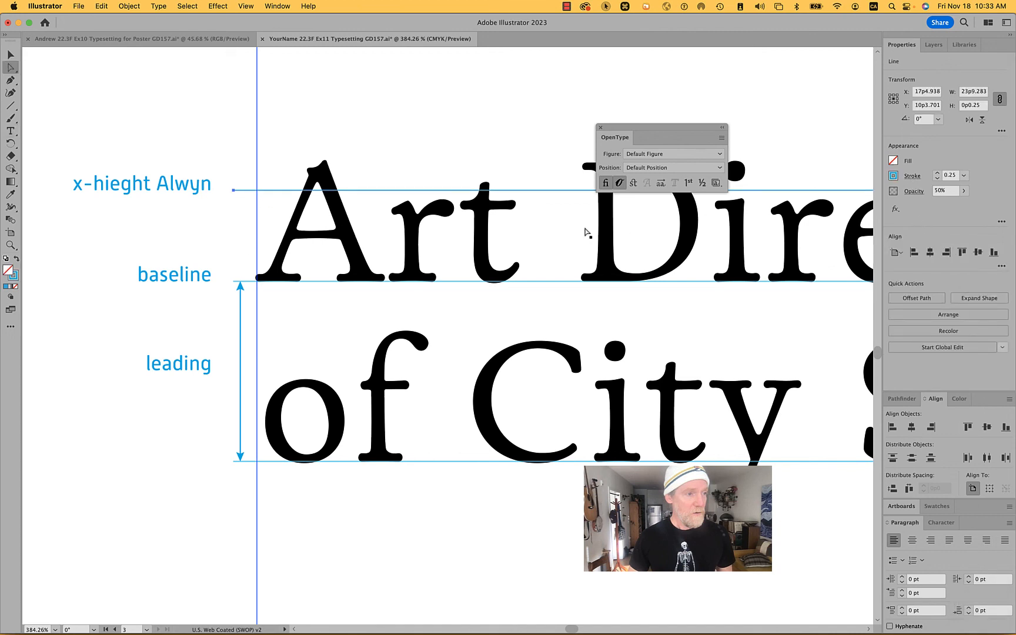
{"action": "left_click", "coordinate": [909, 176]}
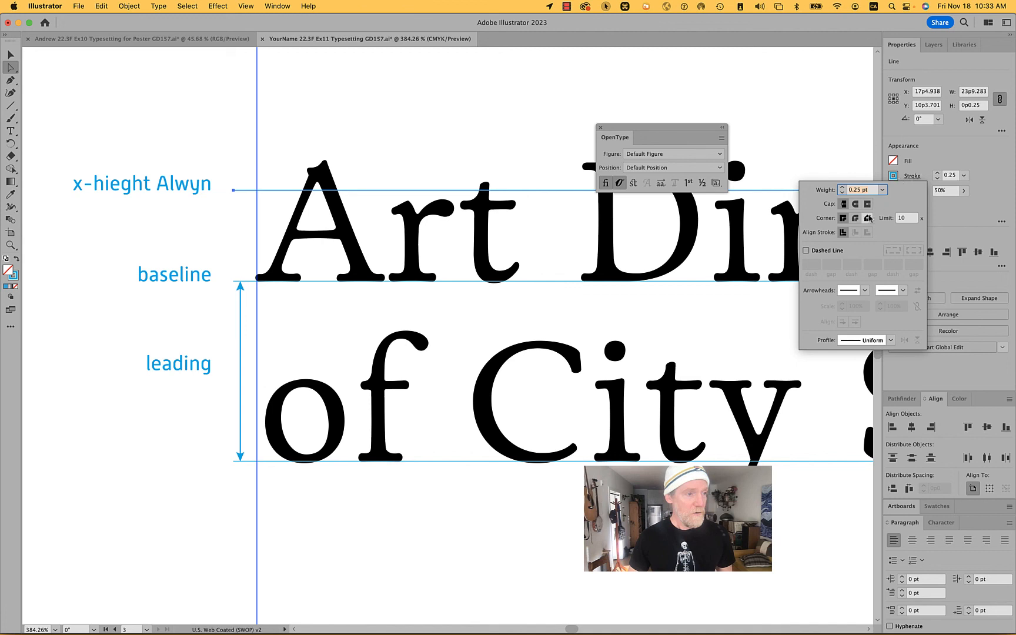
{"action": "left_click", "coordinate": [817, 253]}
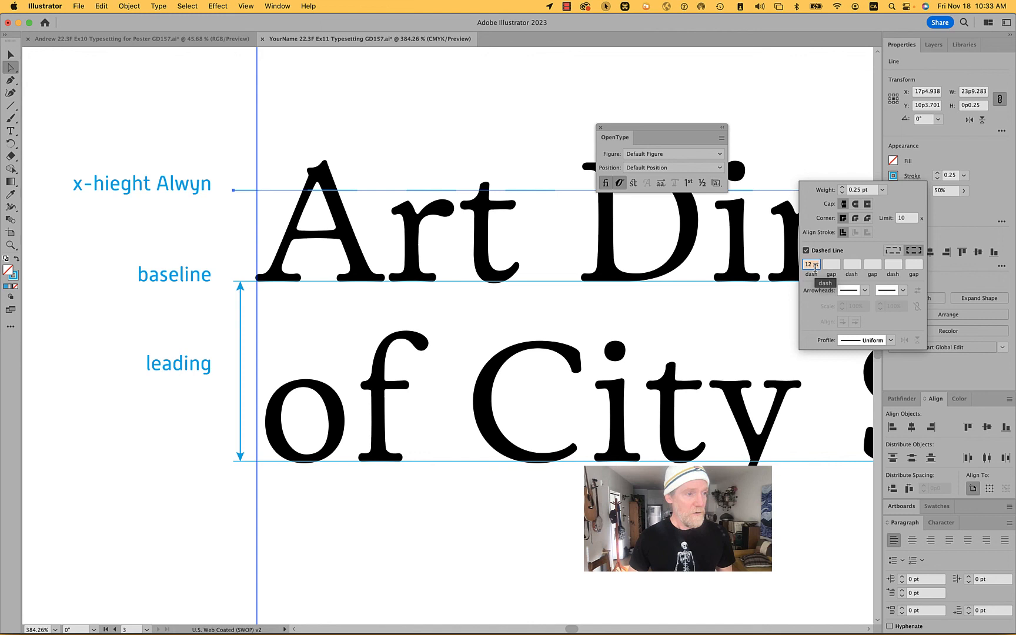
{"action": "type", "text": "6"}
{"action": "key", "text": "Tab"}
{"action": "type", "text": "3"}
{"action": "key", "text": "Tab"}
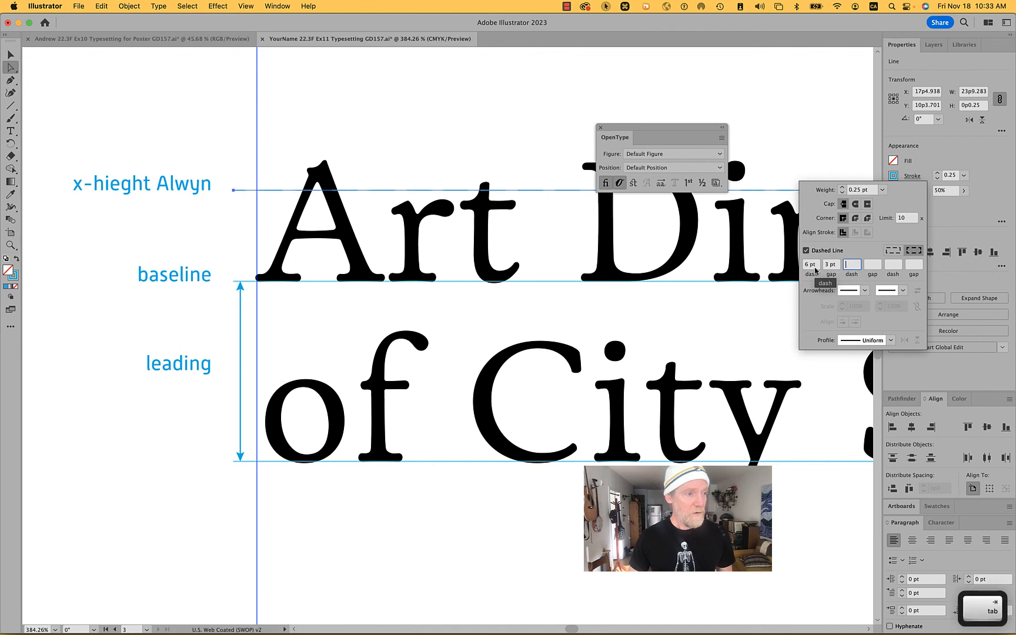
{"action": "left_click", "coordinate": [239, 262]}
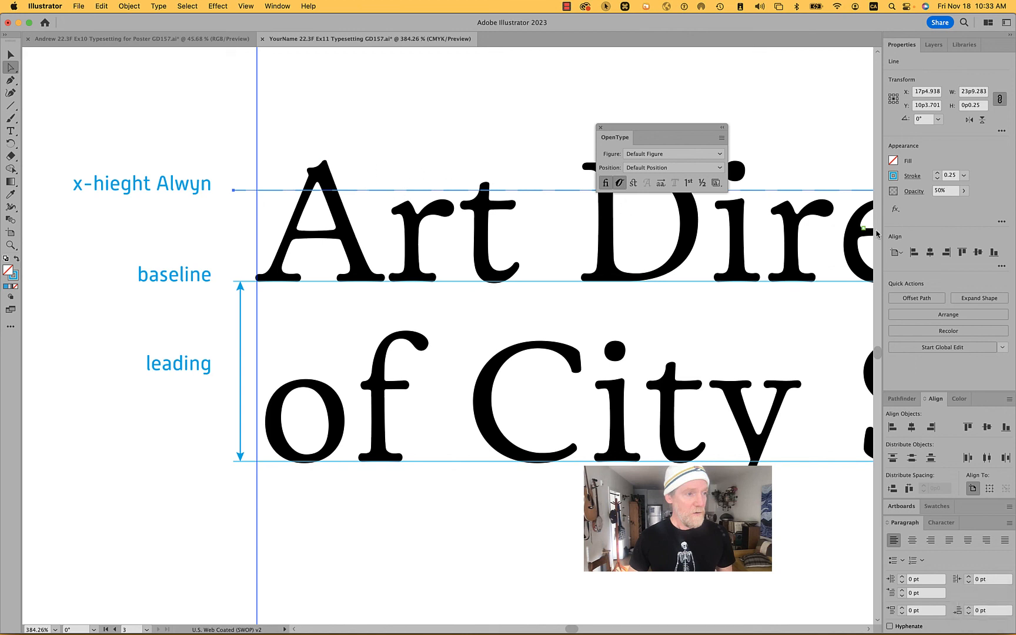
- Set the x-height line's dash pattern to 4 pt dashes and 2 pt gaps, and deselect the line
{"action": "left_click", "coordinate": [912, 176]}
{"action": "left_click", "coordinate": [809, 264]}
{"action": "type", "text": "4"}
{"action": "key", "text": "Tab"}
{"action": "key", "text": "Tab"}
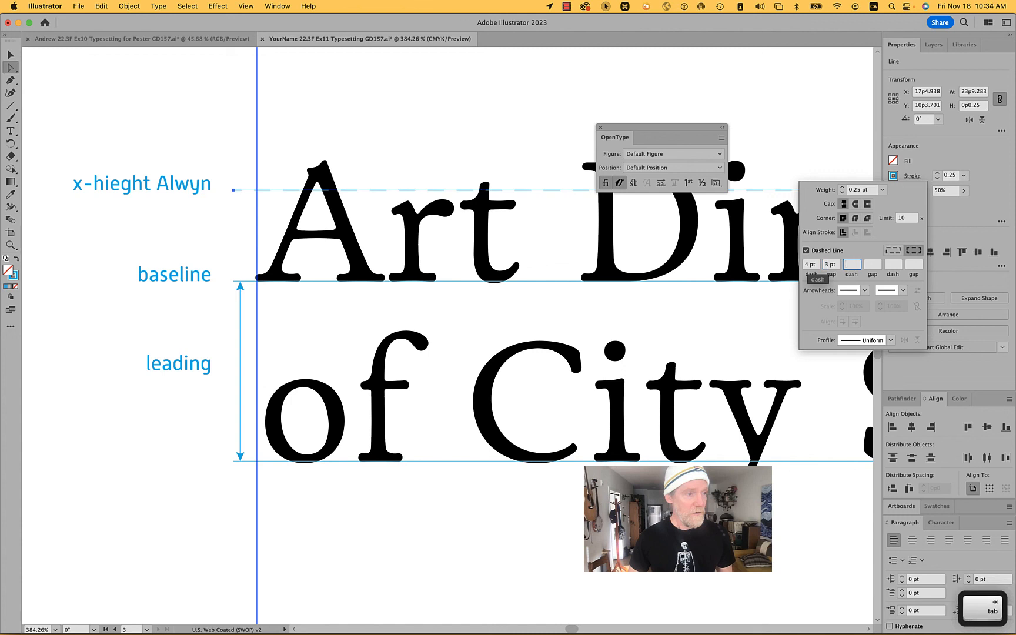
{"action": "key", "text": "shift+Tab"}
{"action": "type", "text": "2"}
{"action": "key", "text": "Tab"}
{"action": "left_click", "coordinate": [100, 260]}
{"action": "left_click", "coordinate": [99, 263]}
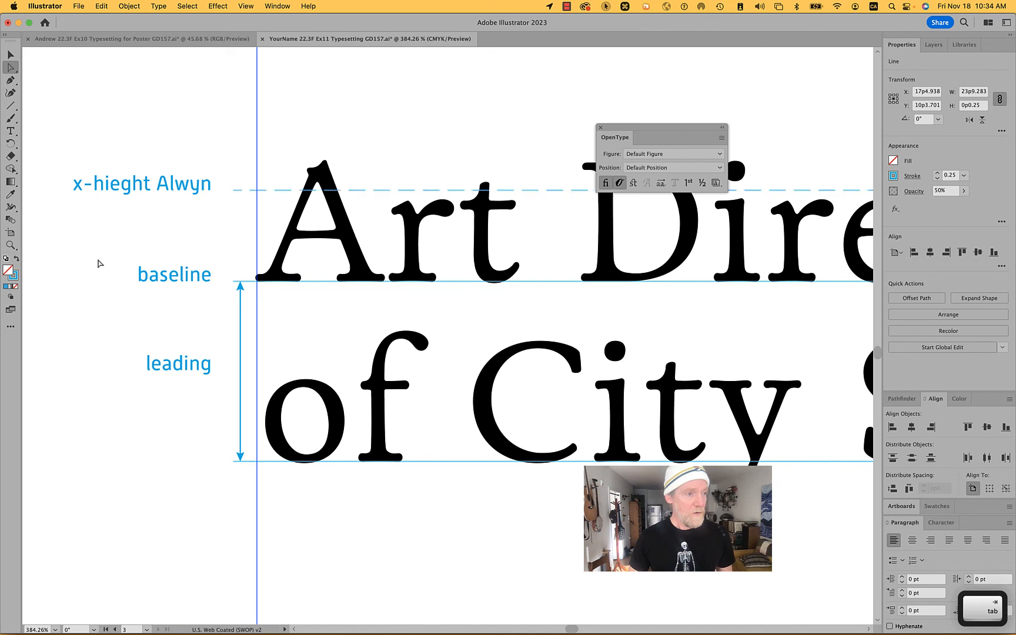
- Compare the stroke swatch of the dashed x-height line with the fill swatch of the "x-hieght Alwyn" label
{"action": "scroll", "coordinate": [263, 195], "scroll_direction": "up", "scroll_amount": 2}
{"action": "scroll", "coordinate": [263, 196], "scroll_direction": "up", "scroll_amount": 5}
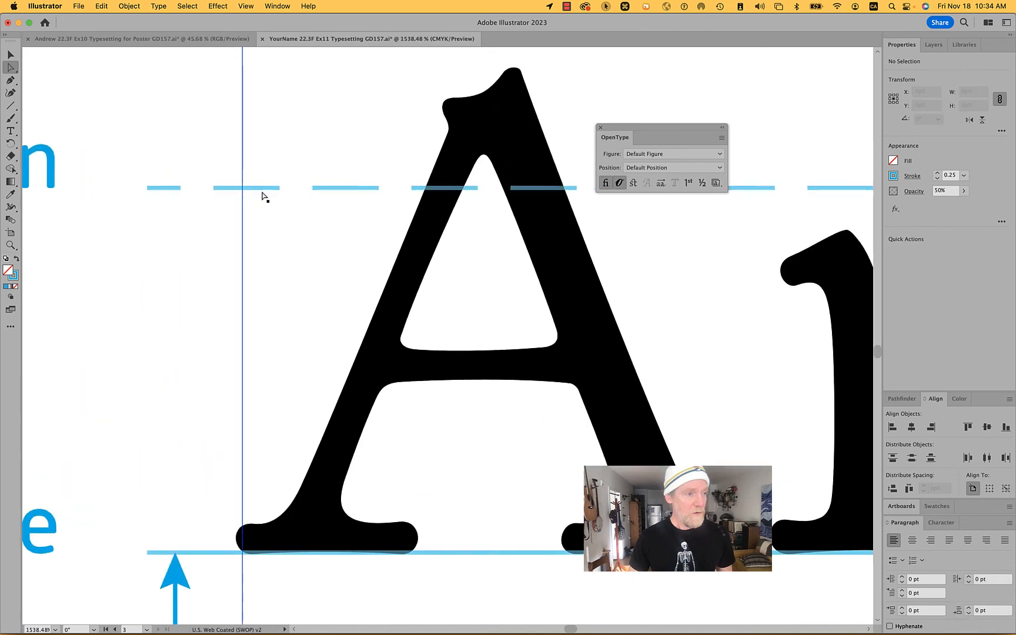
{"action": "left_click", "coordinate": [316, 189], "text": "alt"}
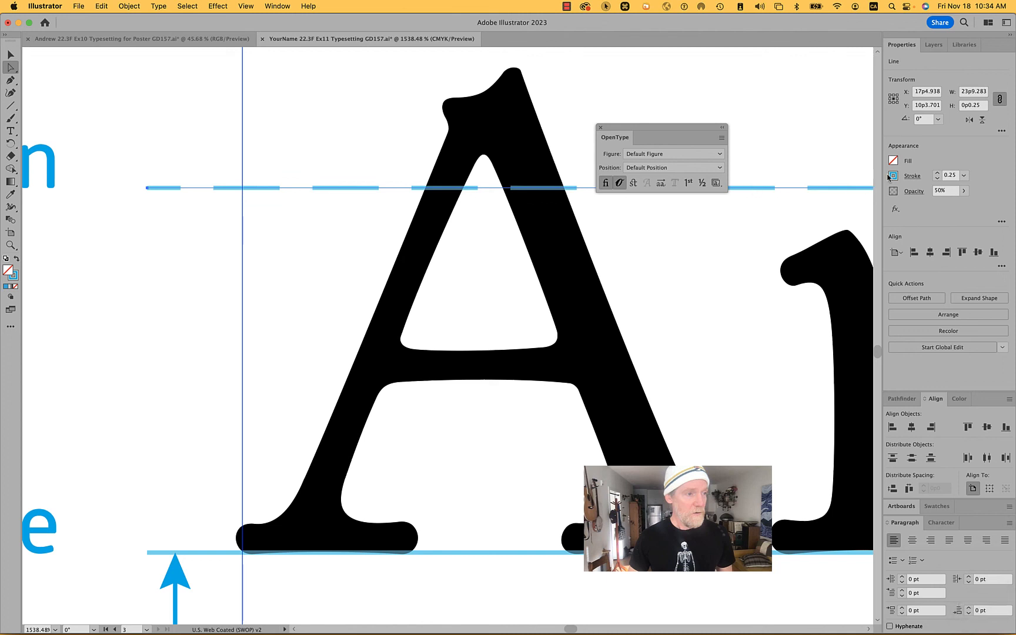
{"action": "left_click", "coordinate": [893, 175]}
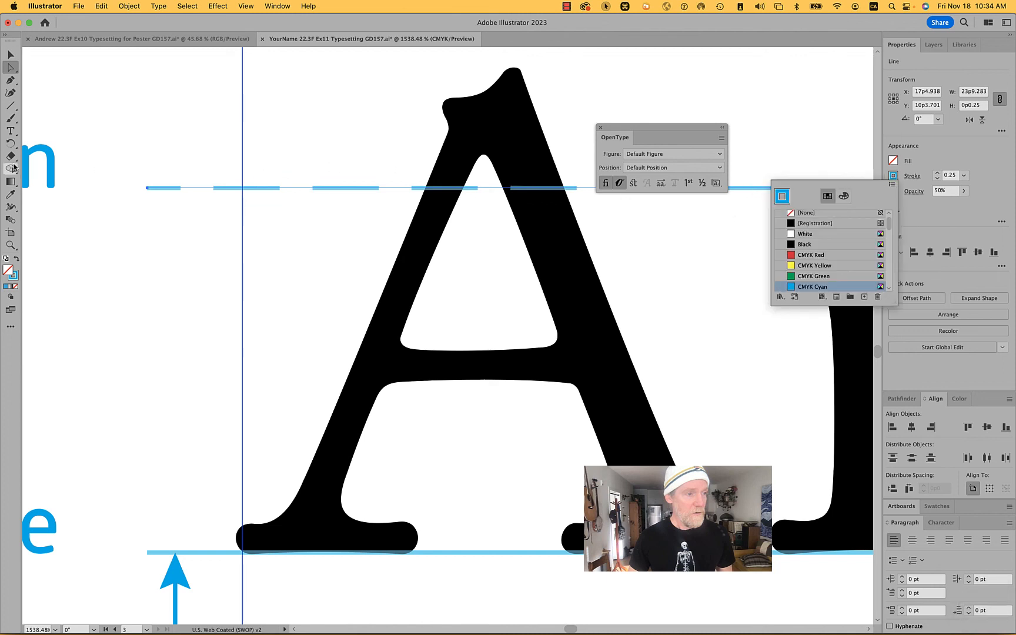
{"action": "left_click", "coordinate": [51, 160]}
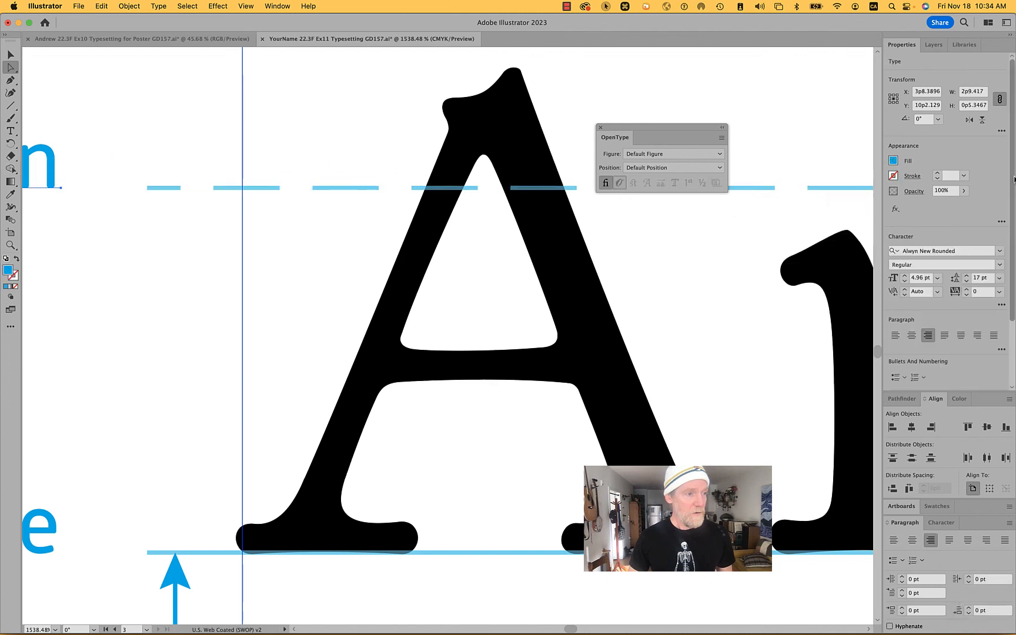
{"action": "left_click", "coordinate": [893, 161]}
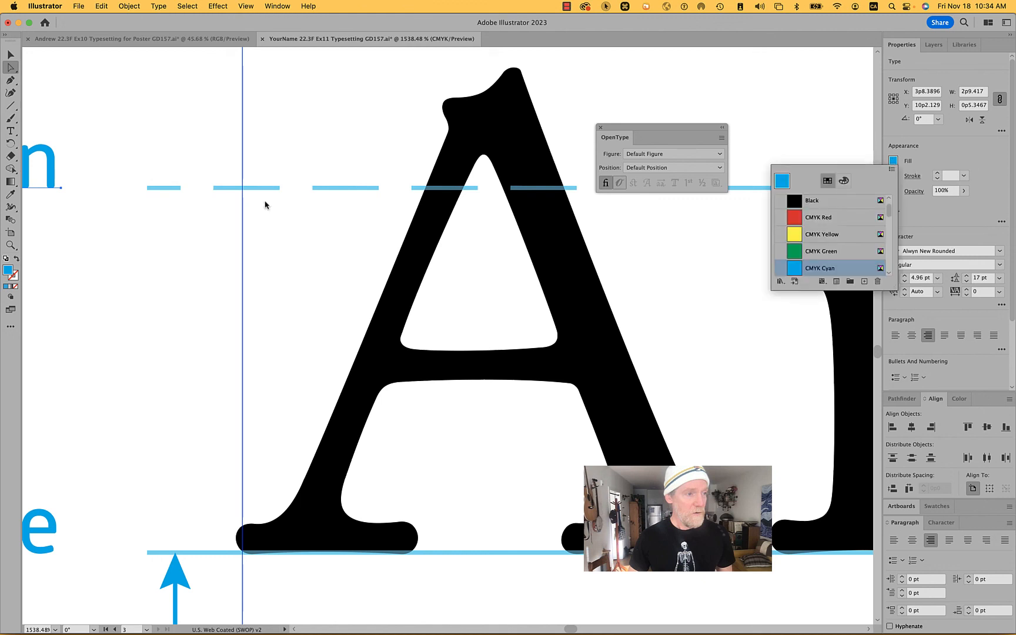
{"action": "key", "text": "Escape"}
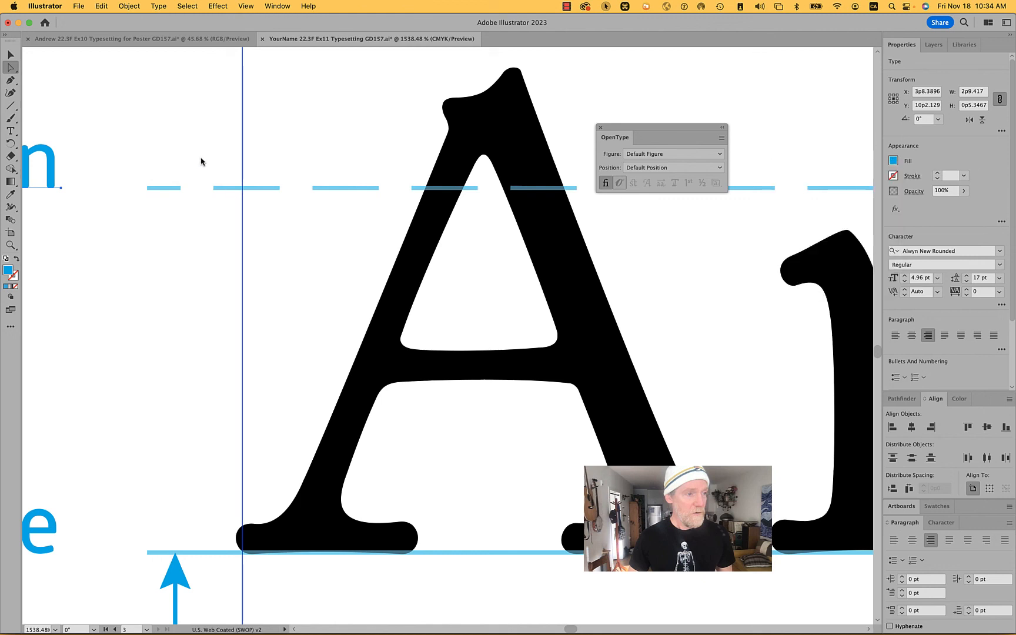
- Duplicate the dashed x-height line straight down to Y about 10p5.8, near the top of the lowercase "i" in "Director"
{"action": "left_click", "coordinate": [229, 189]}
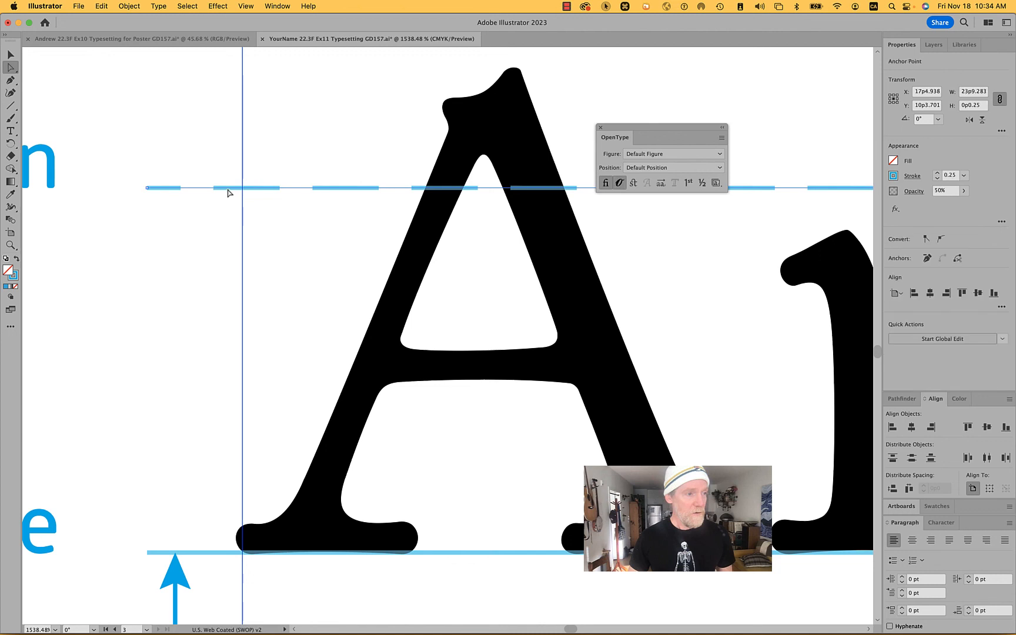
{"action": "left_click_drag", "start_coordinate": [228, 191], "coordinate": [223, 250]}
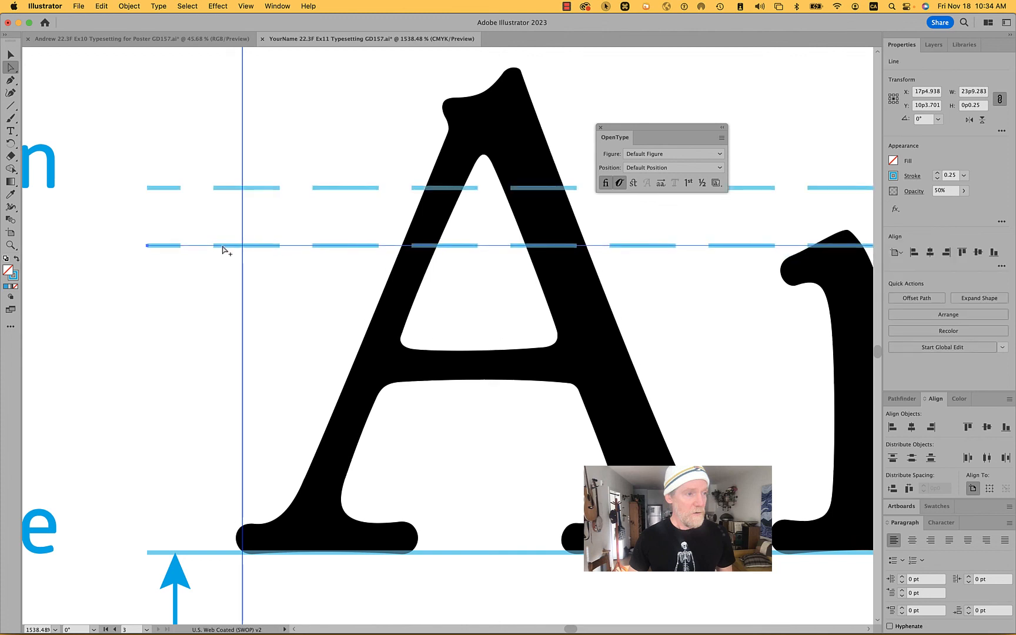
{"action": "scroll", "coordinate": [223, 250], "scroll_direction": "right", "scroll_amount": 15}
{"action": "scroll", "coordinate": [222, 250], "scroll_direction": "right", "scroll_amount": 20}
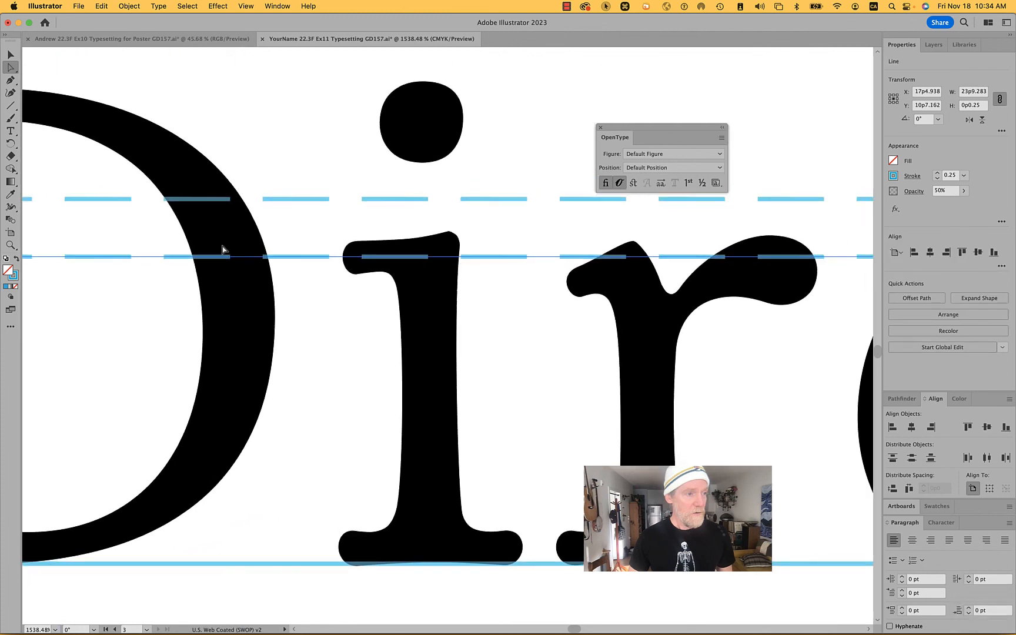
{"action": "left_click_drag", "start_coordinate": [414, 256], "coordinate": [415, 236]}
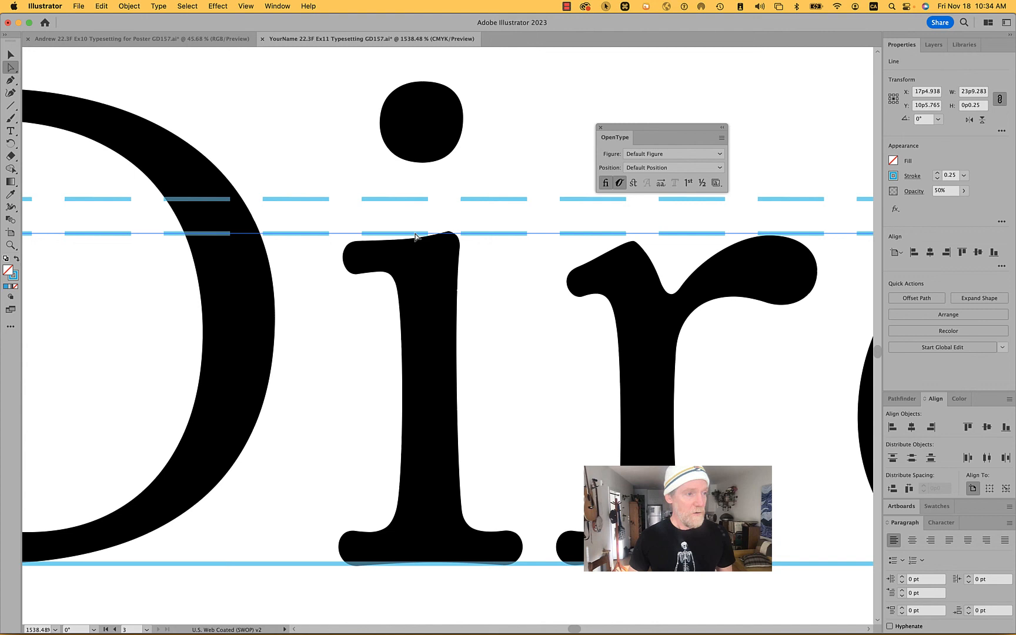
{"action": "scroll", "coordinate": [415, 235], "scroll_direction": "up", "scroll_amount": 5}
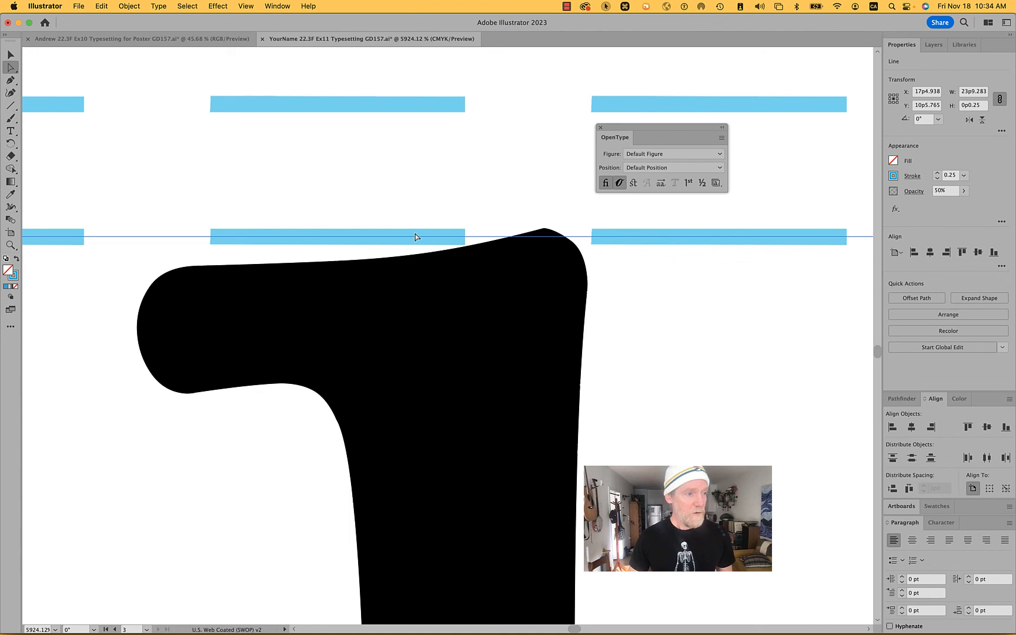
- Lower the duplicated dashed line slightly to Y about 10p6.4, just below the topmost tip of the "i" in "Director"
{"action": "left_click", "coordinate": [439, 295]}
{"action": "scroll", "coordinate": [441, 295], "scroll_direction": "down", "scroll_amount": 3}
{"action": "scroll", "coordinate": [441, 295], "scroll_direction": "down", "scroll_amount": 3}
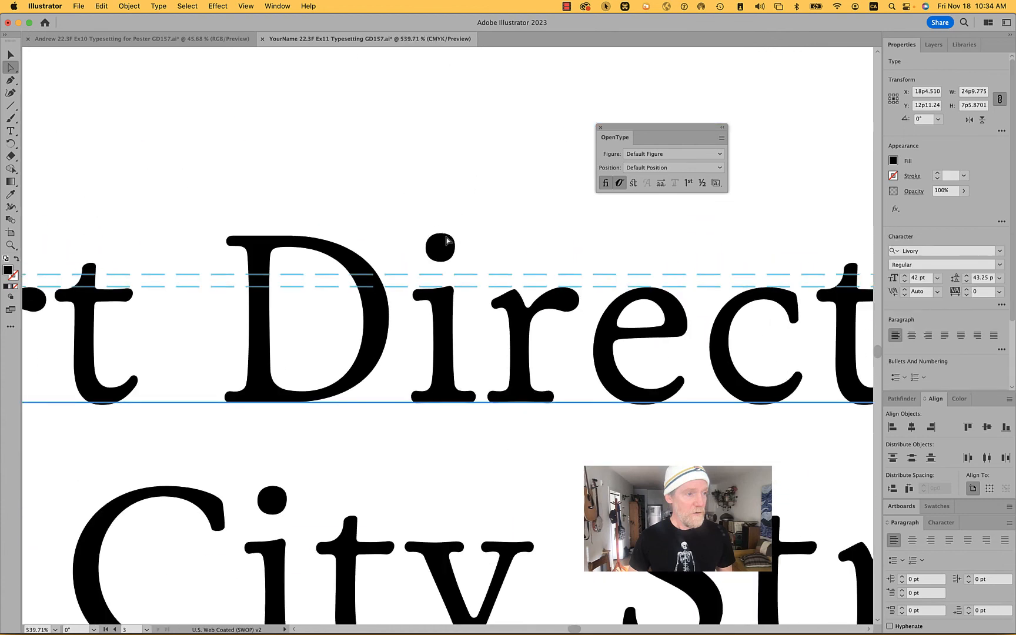
{"action": "key", "text": "super+minus"}
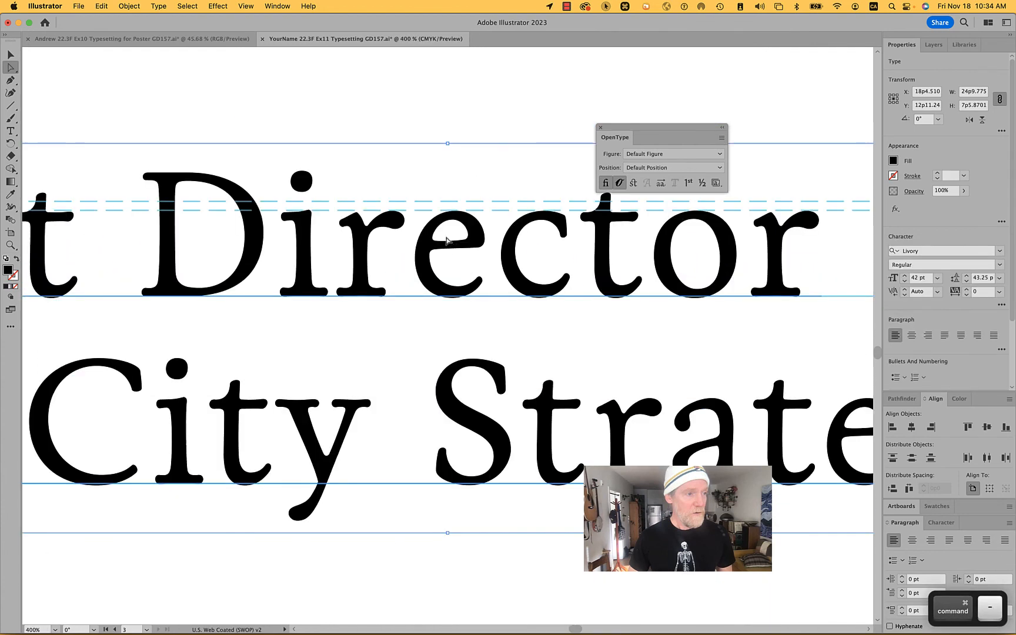
{"action": "scroll", "coordinate": [447, 240], "scroll_direction": "left", "scroll_amount": 15}
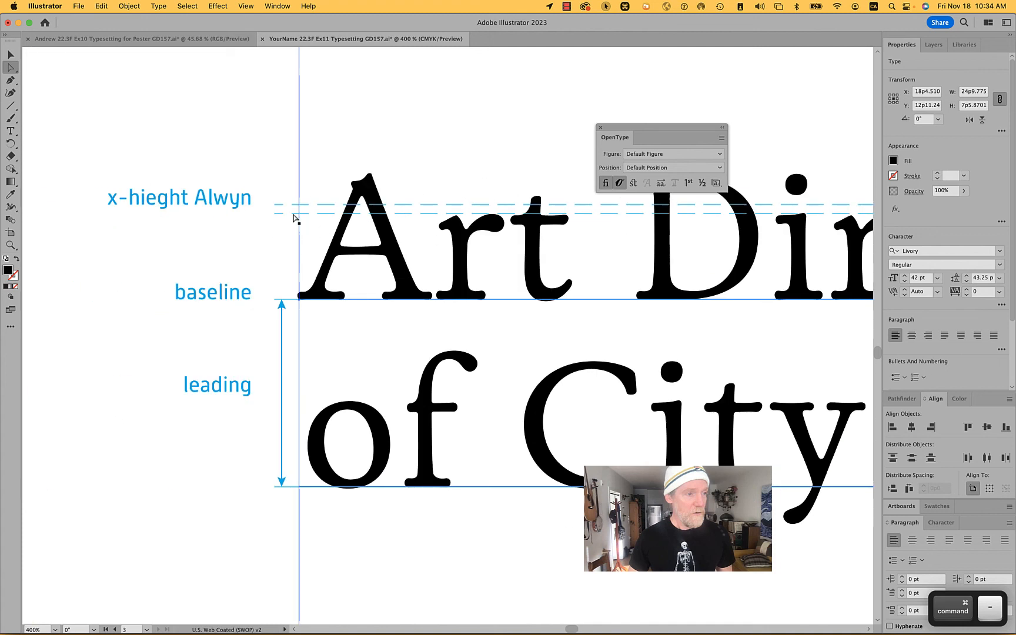
{"action": "left_click", "coordinate": [286, 214], "text": "alt"}
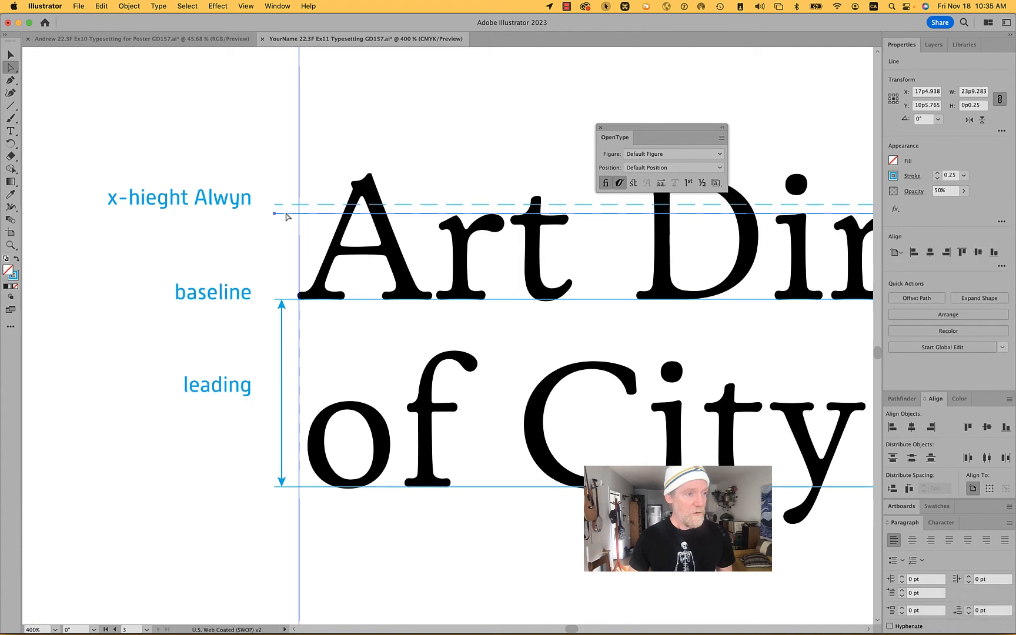
{"action": "scroll", "coordinate": [523, 230], "scroll_direction": "up", "scroll_amount": 5}
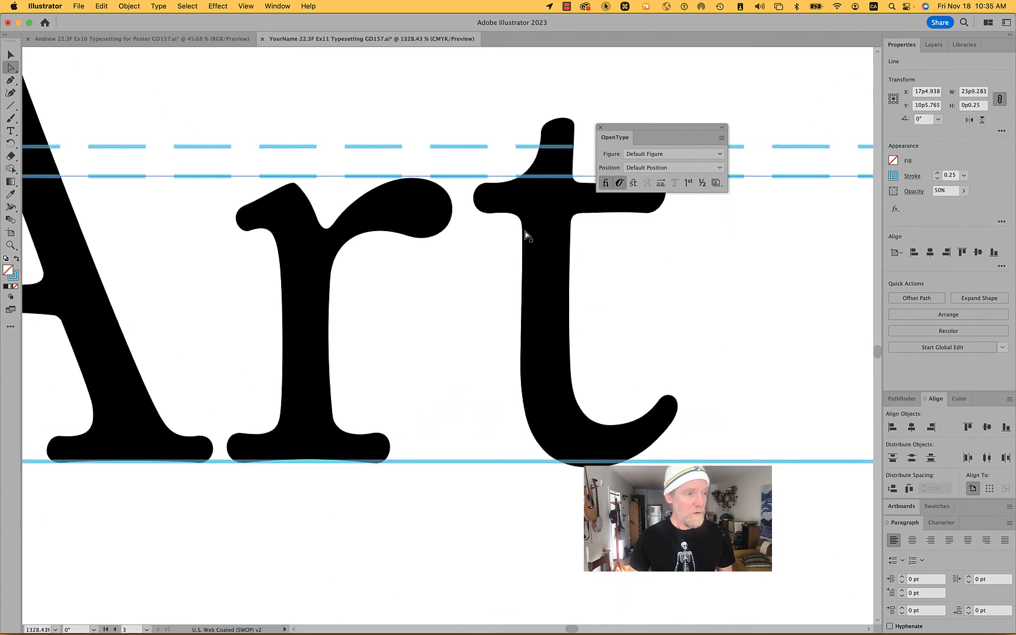
{"action": "scroll", "coordinate": [525, 234], "scroll_direction": "right", "scroll_amount": 20}
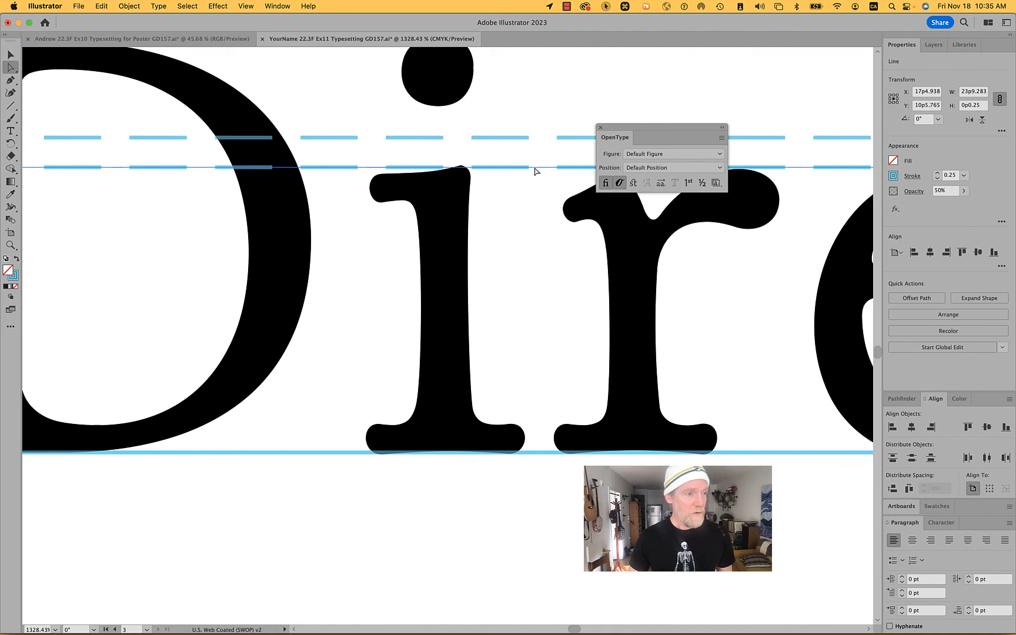
{"action": "left_click_drag", "start_coordinate": [534, 168], "coordinate": [534, 177]}
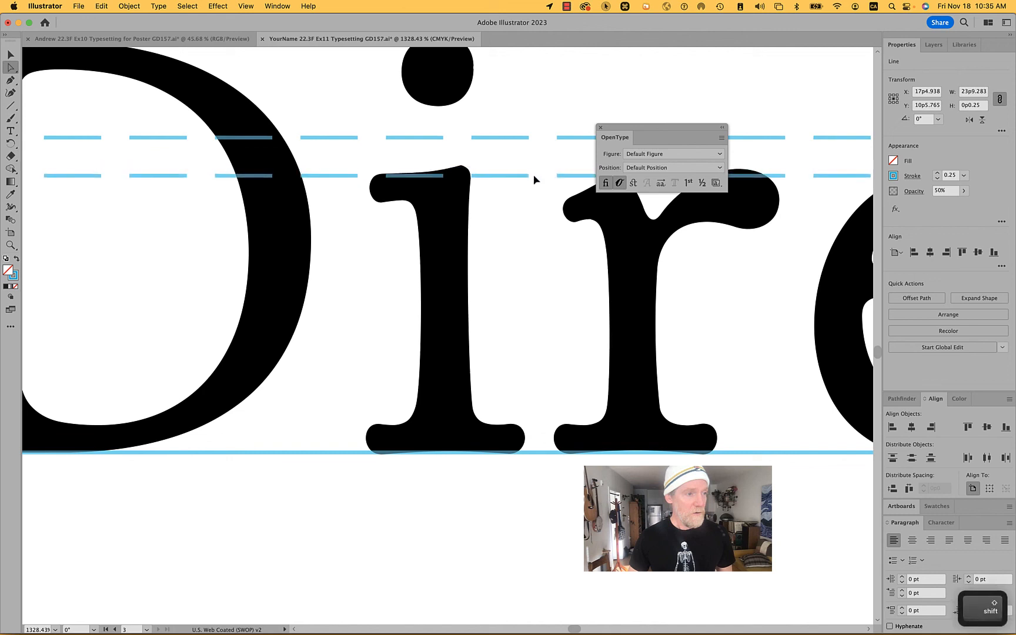
- Examine how the lowered dashed line meets the tops of the lowercase Livory letters along the heading's first line
{"action": "scroll", "coordinate": [535, 177], "scroll_direction": "right", "scroll_amount": 8}
{"action": "scroll", "coordinate": [535, 179], "scroll_direction": "right", "scroll_amount": 10}
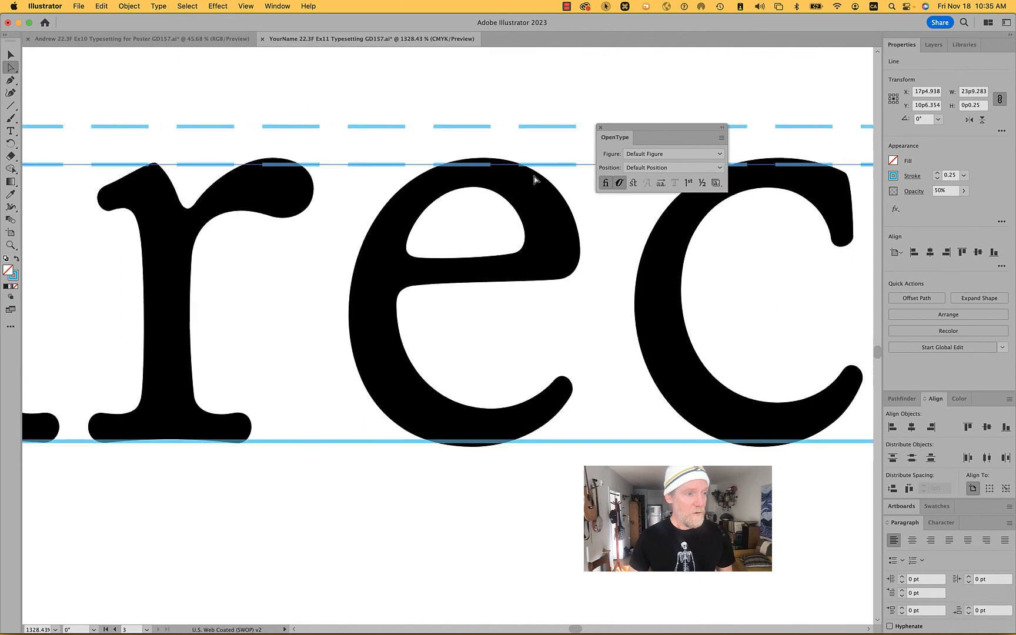
{"action": "scroll", "coordinate": [535, 180], "scroll_direction": "left", "scroll_amount": 5}
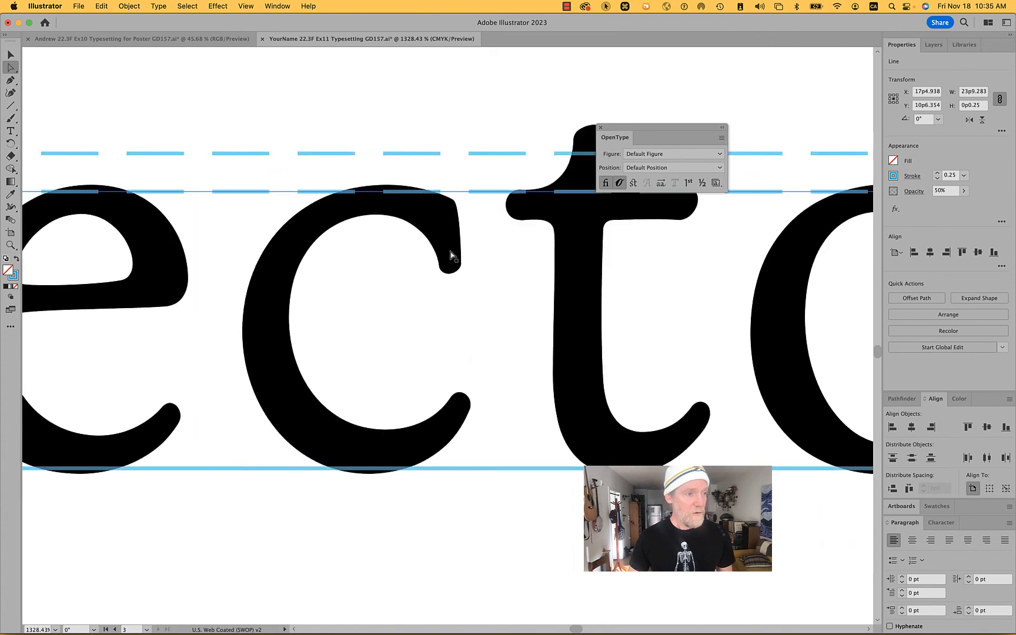
{"action": "scroll", "coordinate": [450, 253], "scroll_direction": "right", "scroll_amount": 8}
{"action": "scroll", "coordinate": [452, 255], "scroll_direction": "right", "scroll_amount": 3}
{"action": "scroll", "coordinate": [453, 256], "scroll_direction": "left", "scroll_amount": 10}
{"action": "scroll", "coordinate": [452, 256], "scroll_direction": "left", "scroll_amount": 15}
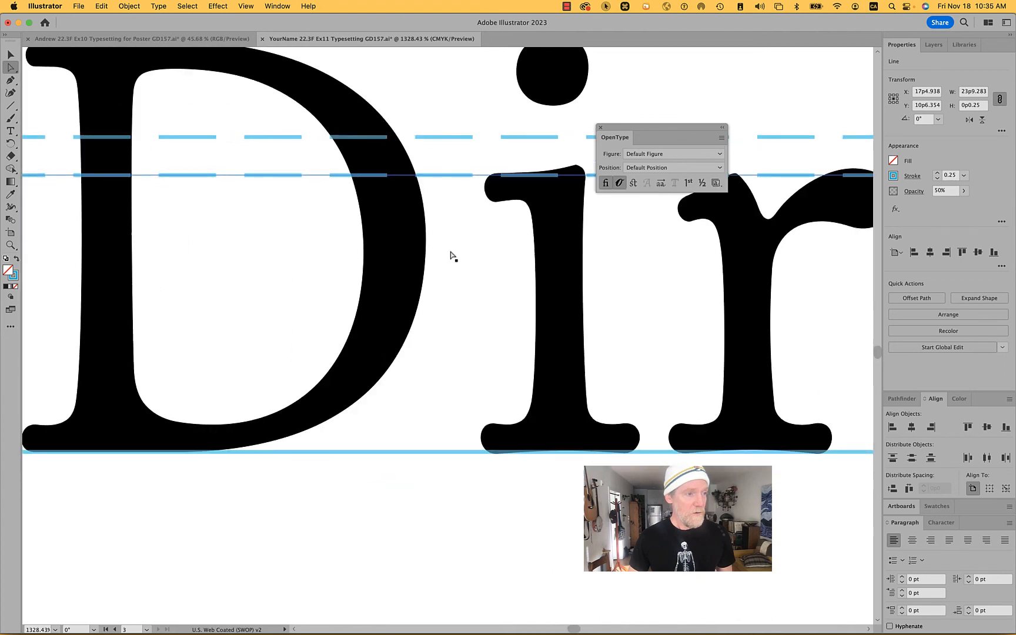
{"action": "scroll", "coordinate": [453, 256], "scroll_direction": "left", "scroll_amount": 15}
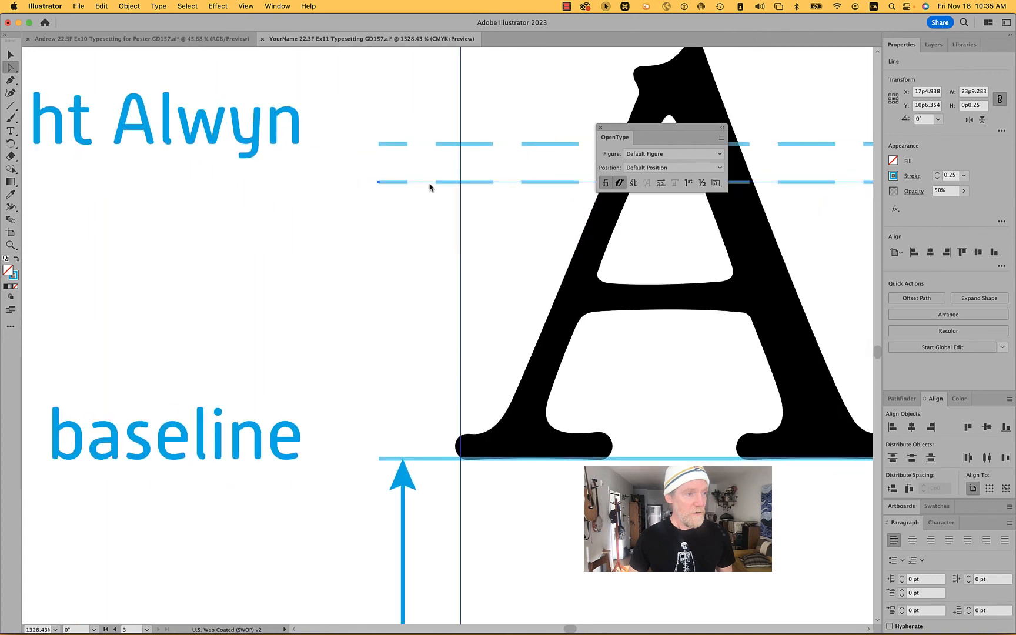
- Turn off the dashes on the lower x-height line so it is a solid 0.25 pt stroke
{"action": "left_click", "coordinate": [915, 176]}
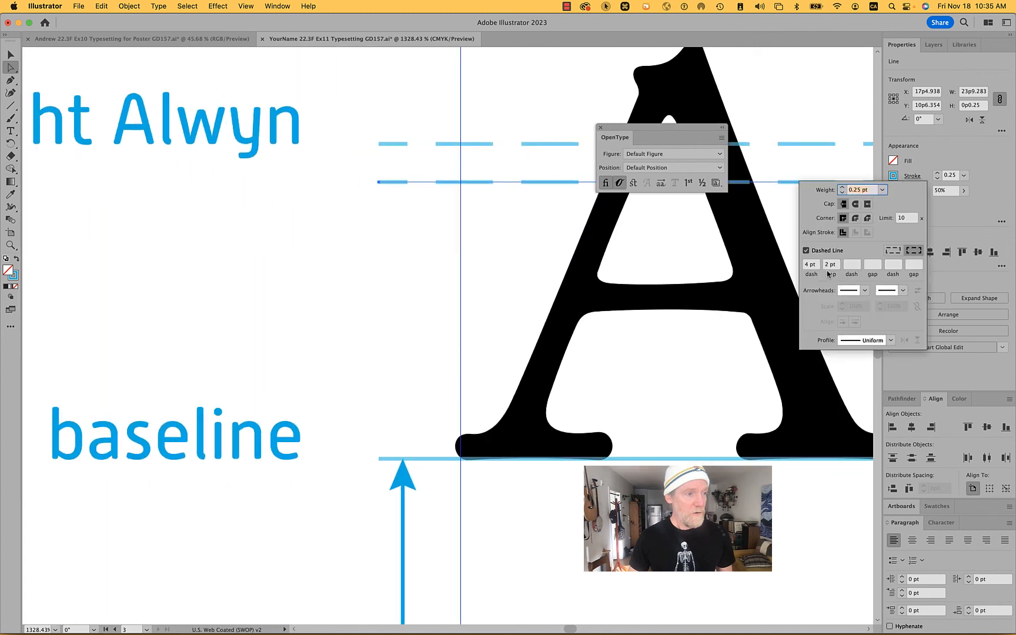
{"action": "left_click", "coordinate": [806, 250]}
{"action": "left_click", "coordinate": [241, 306]}
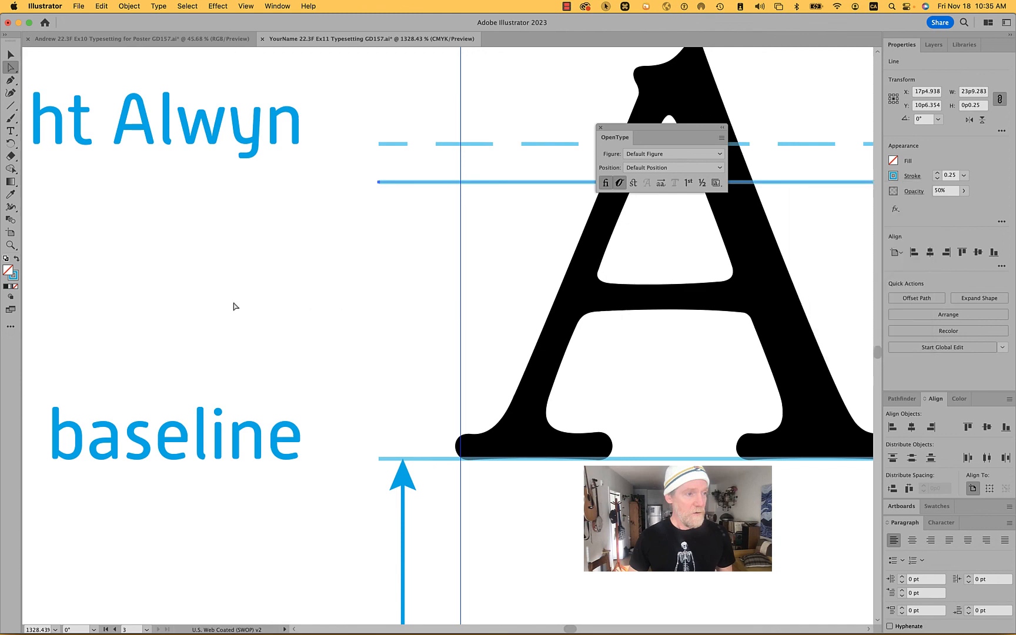
- Deselect the solid line and review the heading comparison together with the other artboards
{"action": "key", "text": "super+minus"}
{"action": "key", "text": "super+minus"}
{"action": "key", "text": "super+minus"}
{"action": "key", "text": "super+minus"}
{"action": "key", "text": "super+minus"}
{"action": "key", "text": "super+minus"}
{"action": "key", "text": "super+minus"}
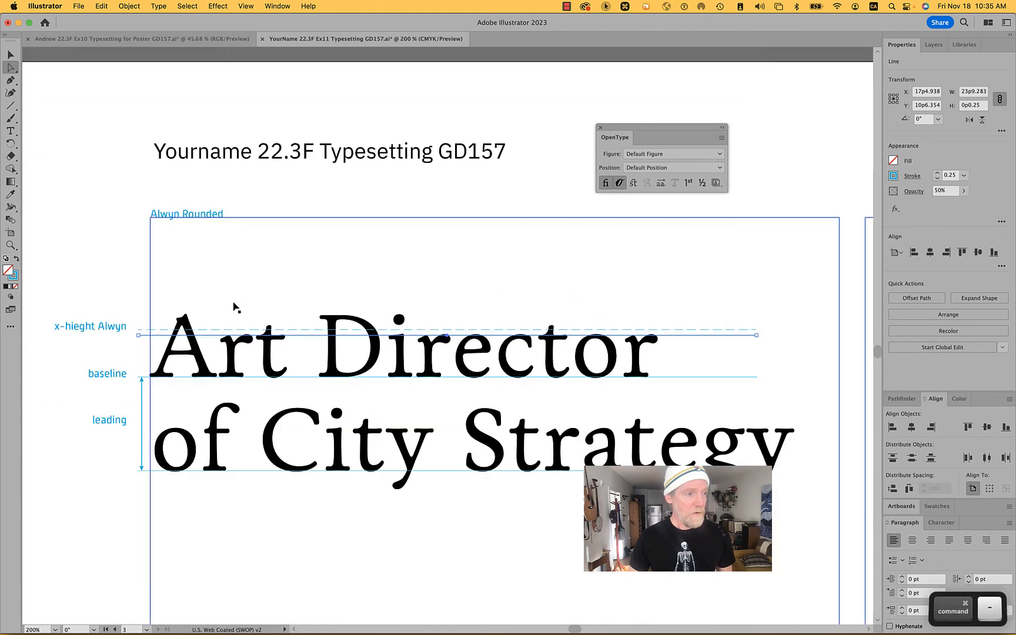
{"action": "key", "text": "super+minus"}
{"action": "key", "text": "super+minus"}
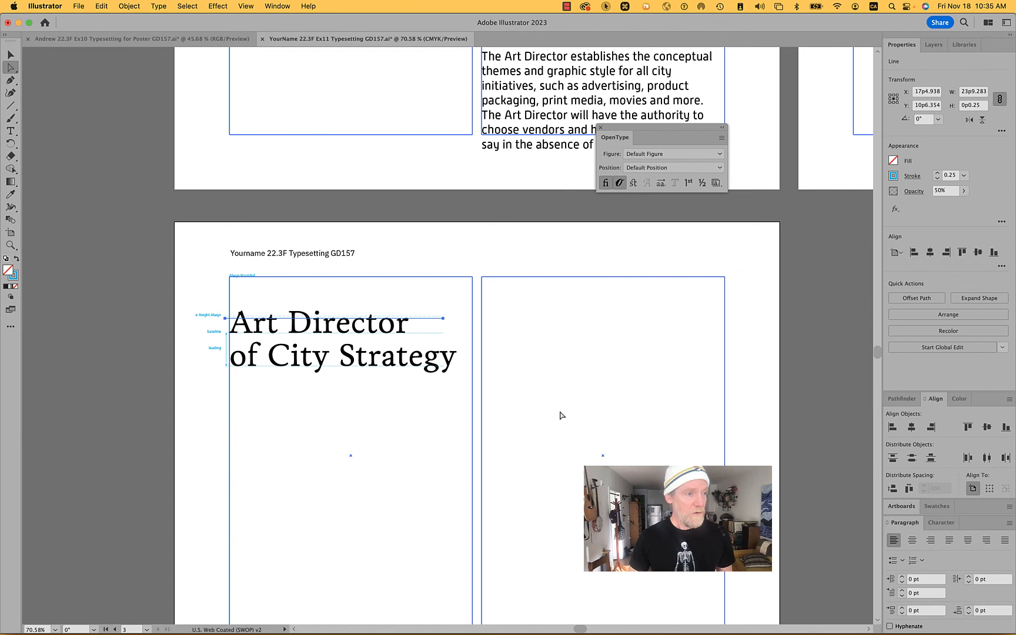
{"action": "left_click", "coordinate": [756, 353]}
{"action": "key", "text": "space"}
{"action": "left_click_drag", "start_coordinate": [755, 353], "coordinate": [524, 338]}
{"action": "key", "text": "super+minus"}
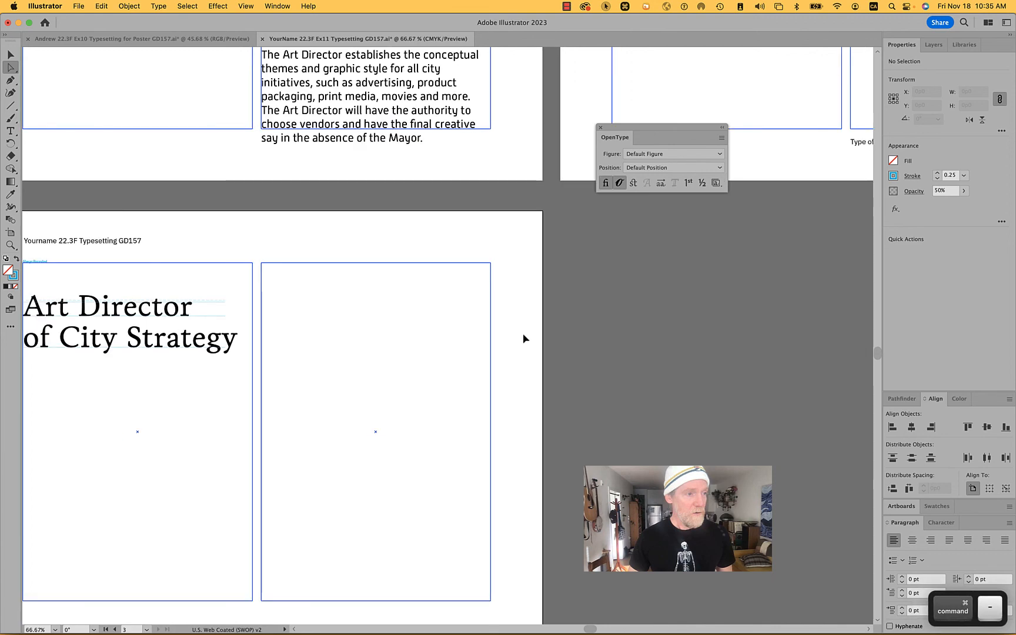
{"action": "key", "text": "super+minus"}
{"action": "key", "text": "super+minus"}
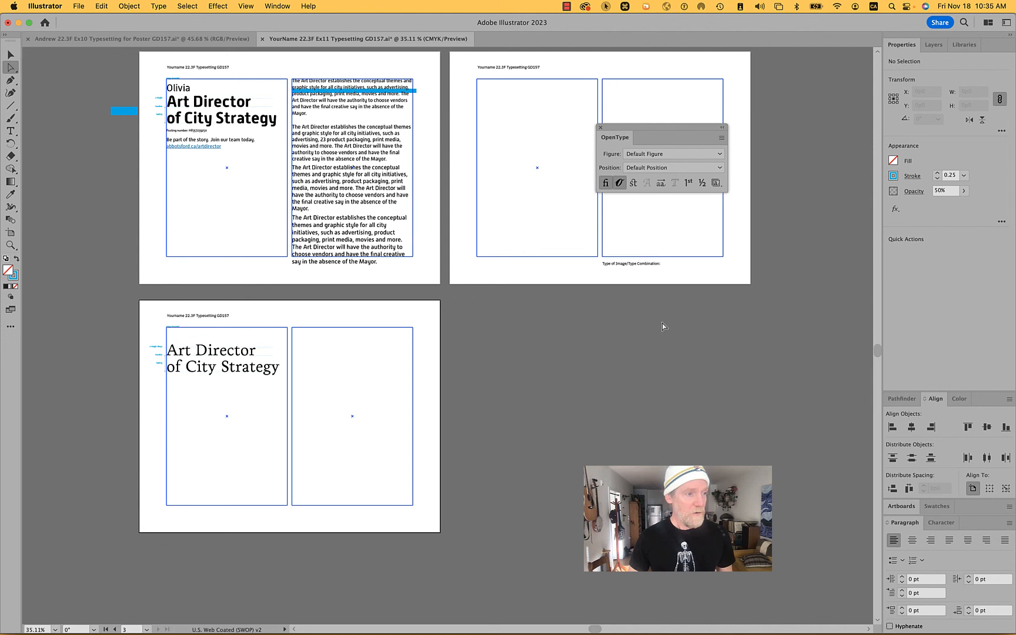
- Save the document under its current name in the "11 Type" folder, replacing the existing file, in Illustrator 2020 format with PDF compatibility
{"action": "right_click", "coordinate": [662, 323]}
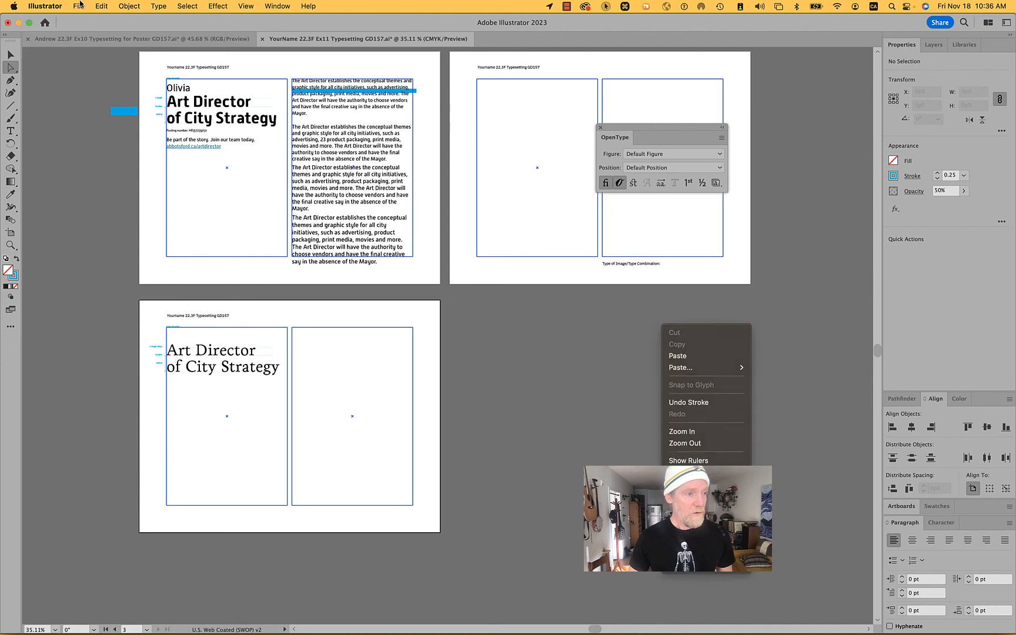
{"action": "left_click", "coordinate": [80, 5]}
{"action": "left_click", "coordinate": [80, 5]}
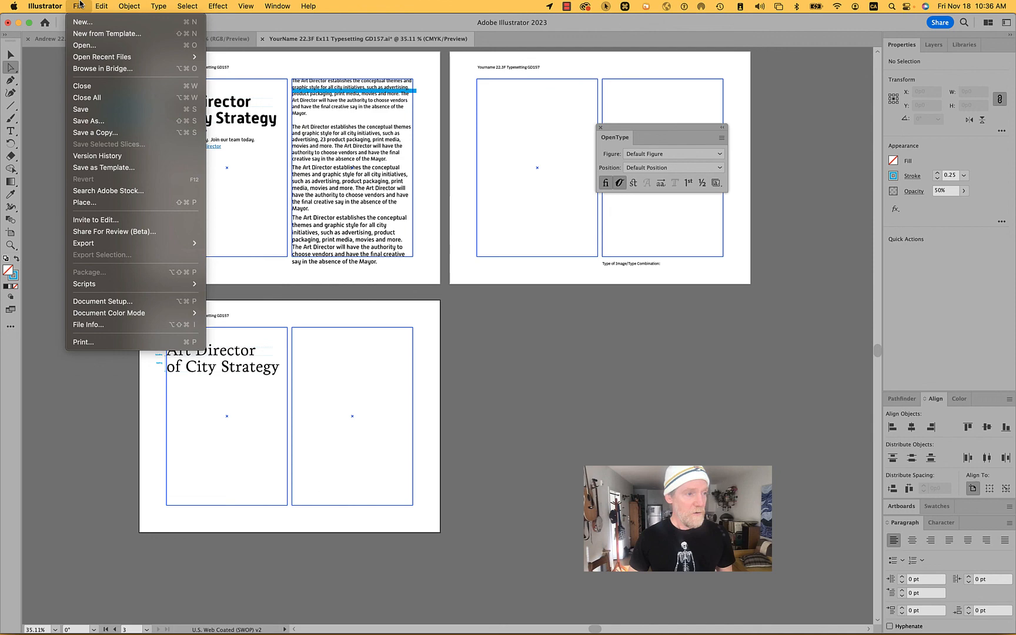
{"action": "left_click", "coordinate": [94, 116]}
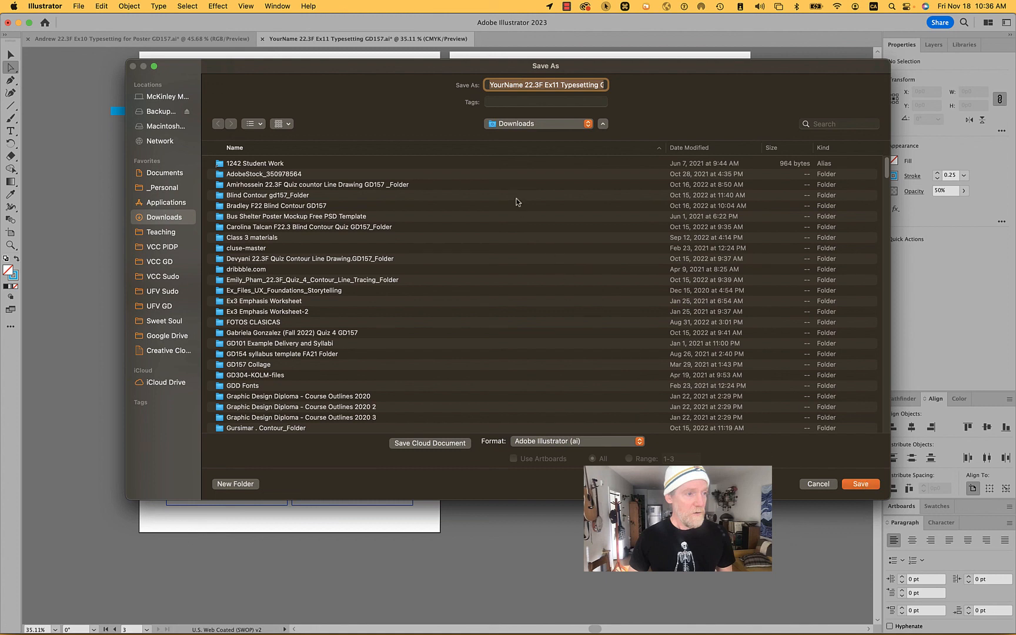
{"action": "left_click", "coordinate": [526, 127]}
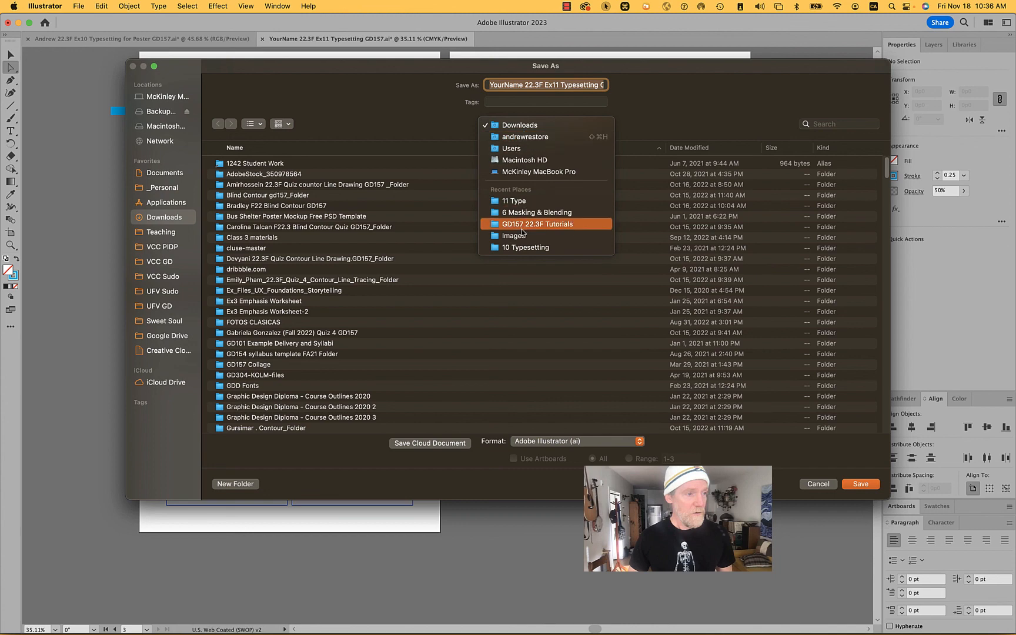
{"action": "left_click", "coordinate": [514, 200]}
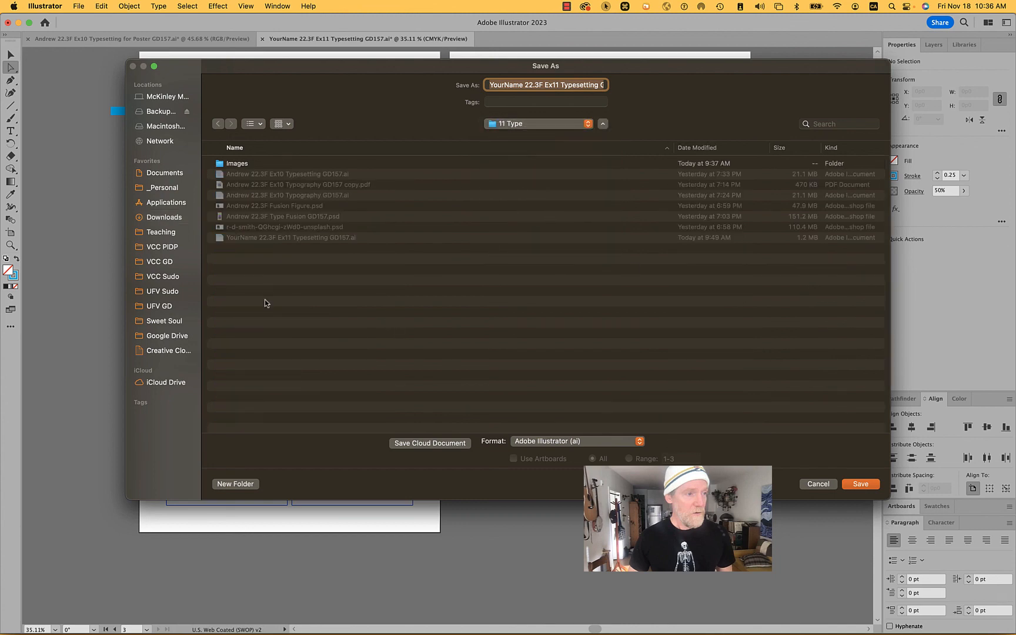
{"action": "left_click", "coordinate": [861, 484]}
{"action": "left_click", "coordinate": [538, 338]}
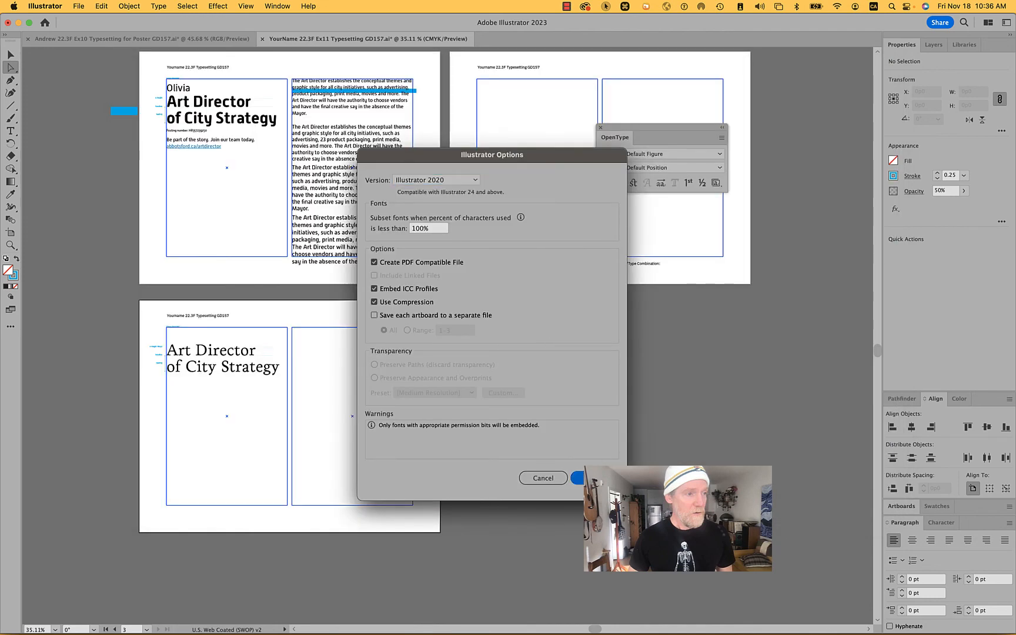
{"action": "left_click", "coordinate": [595, 478]}
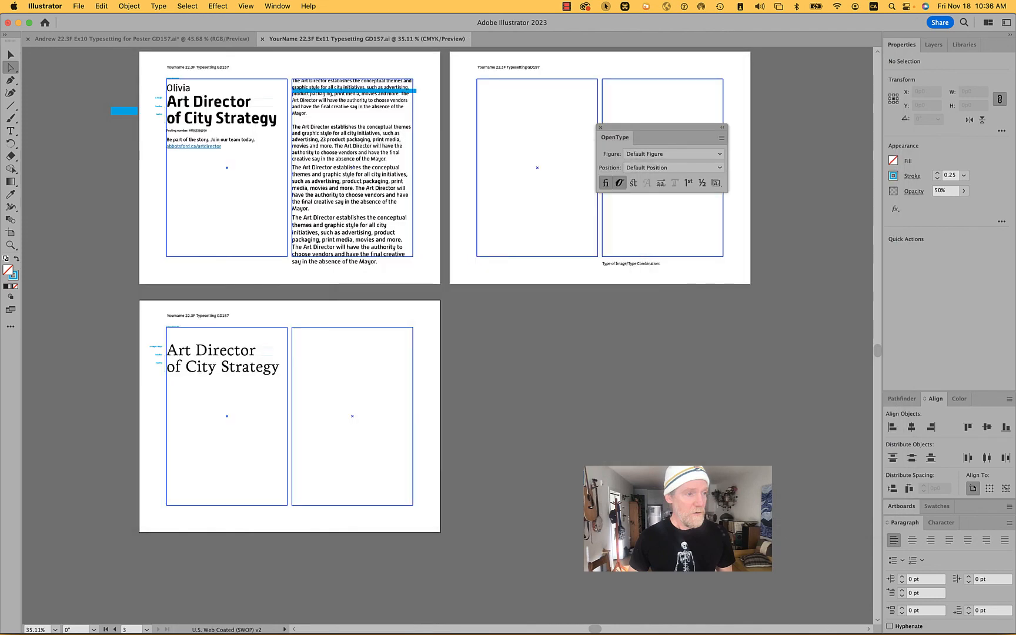